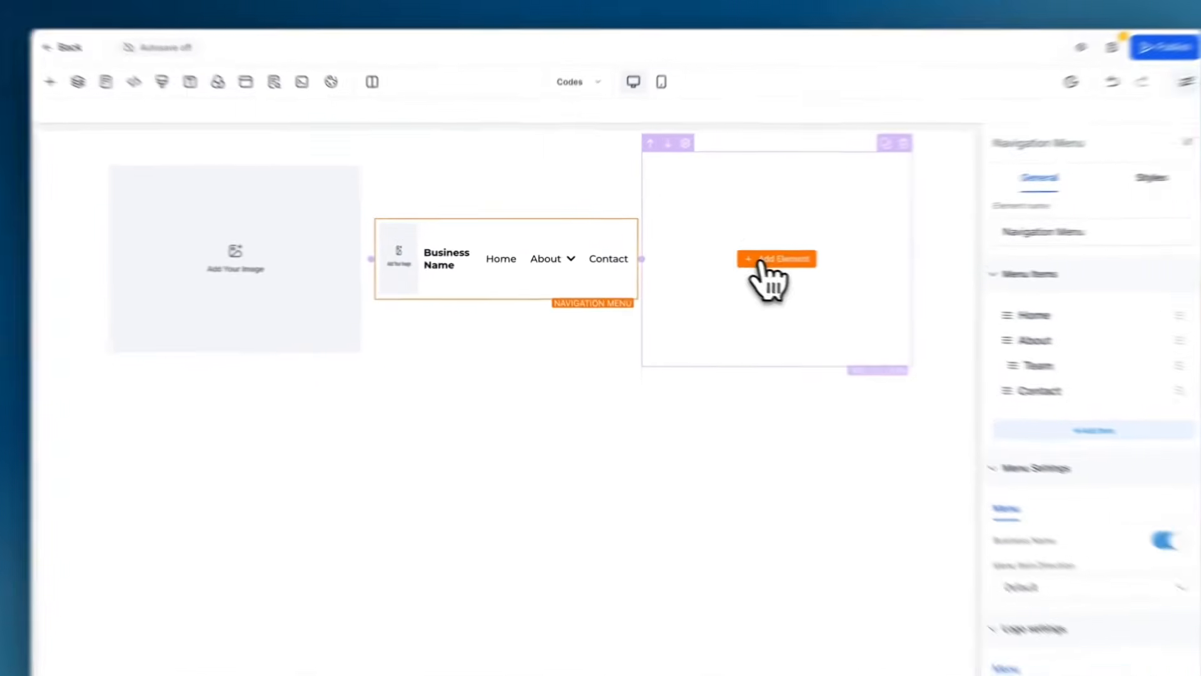
Step: Add a Button element to the empty third column of the header row
click(762, 266)
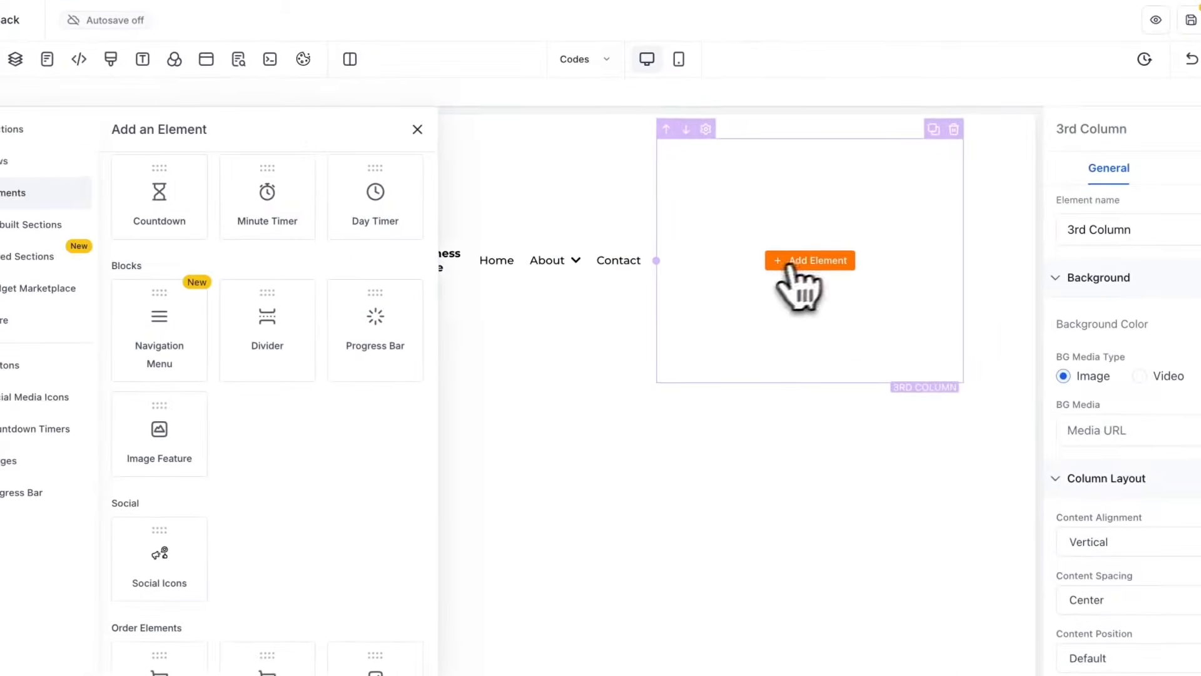
scroll(323, 456, up, 8)
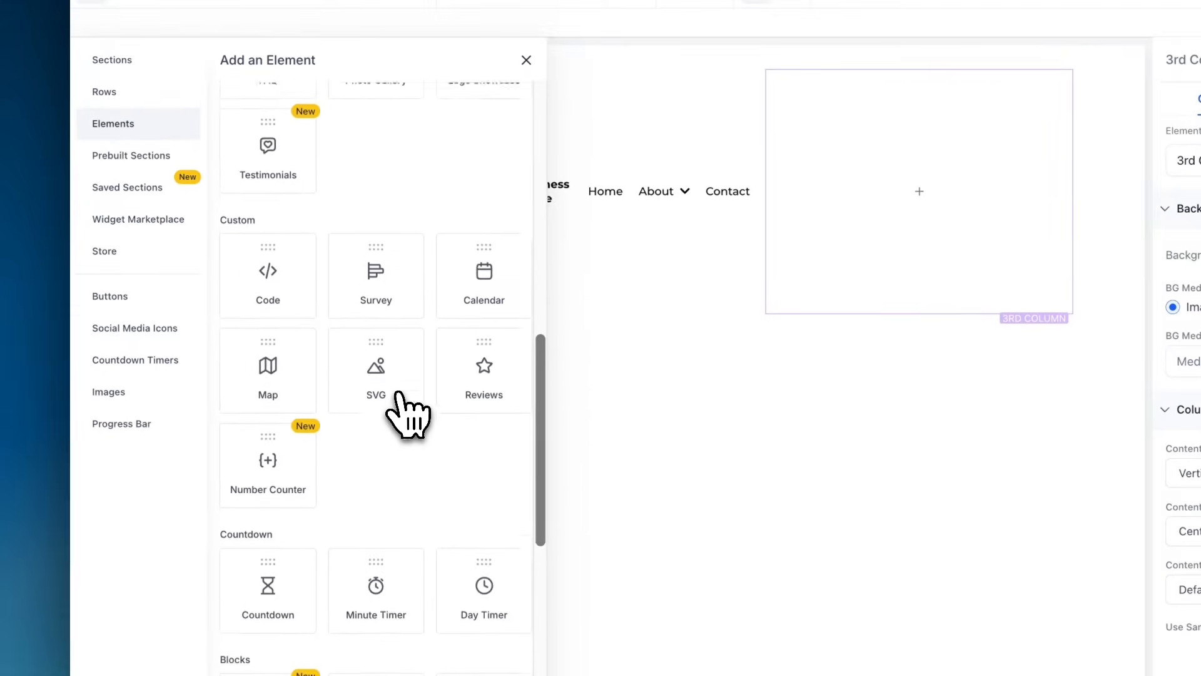
scroll(406, 413, up, 10)
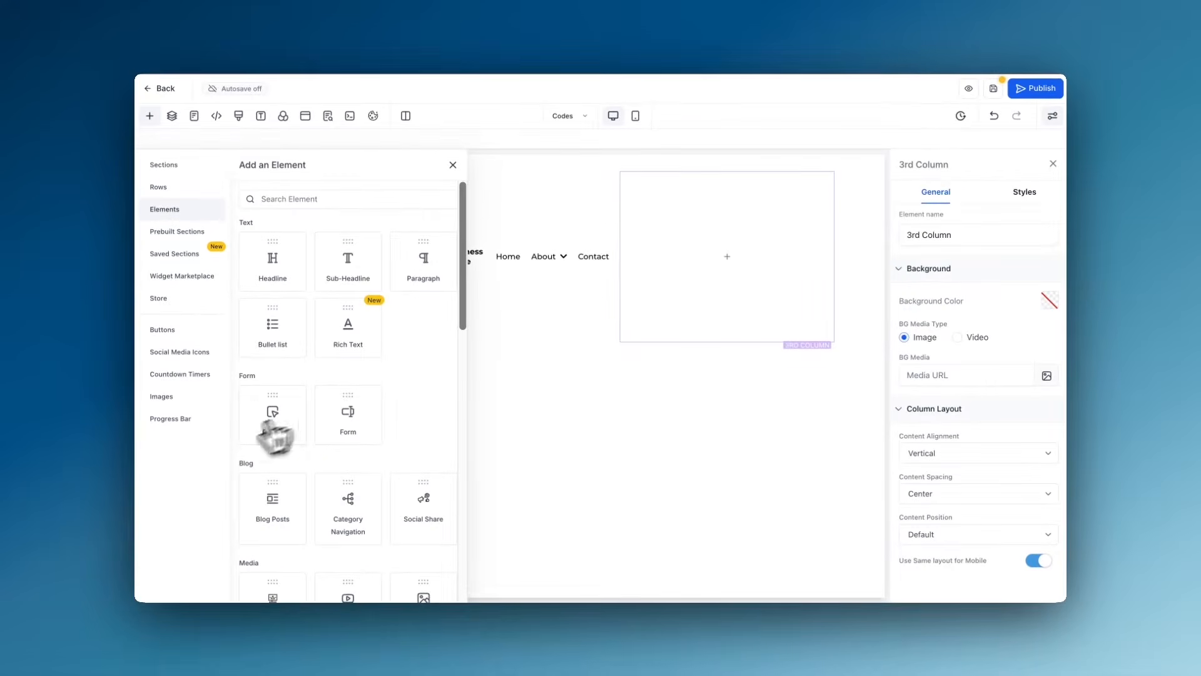
drag(275, 438, 231, 421)
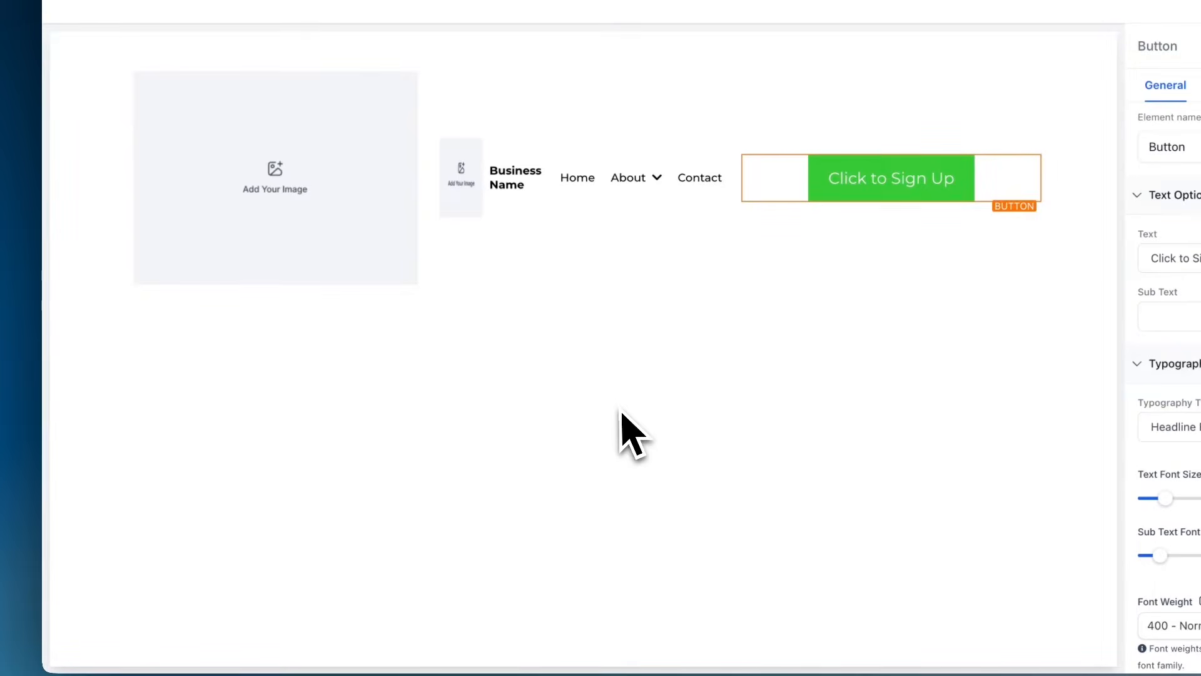
Step: Turn off the navigation menu's business name and logo, and make Team a top-level menu item
click(539, 207)
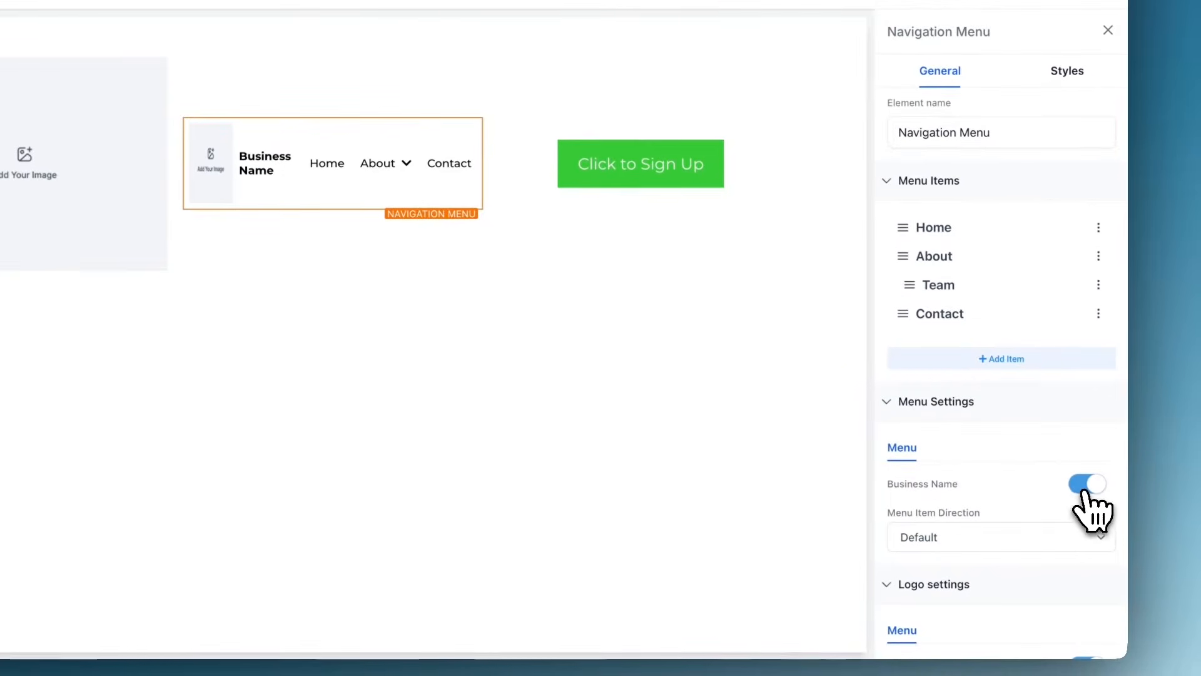
scroll(987, 509, down, 5)
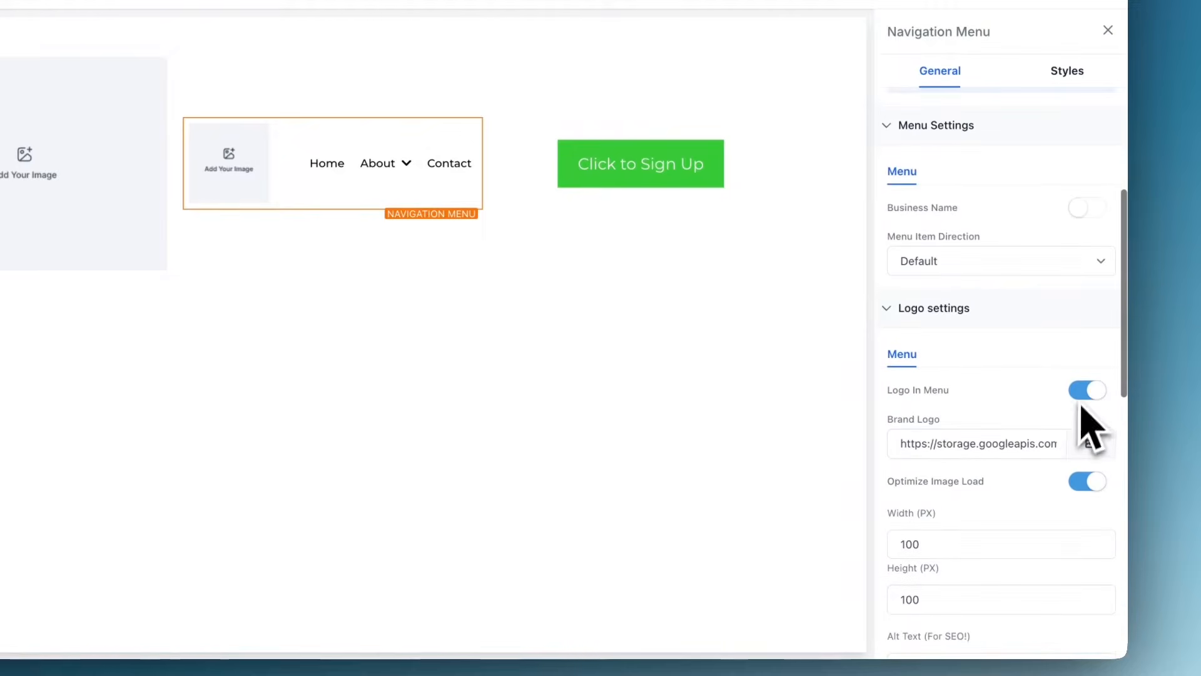
click(1082, 392)
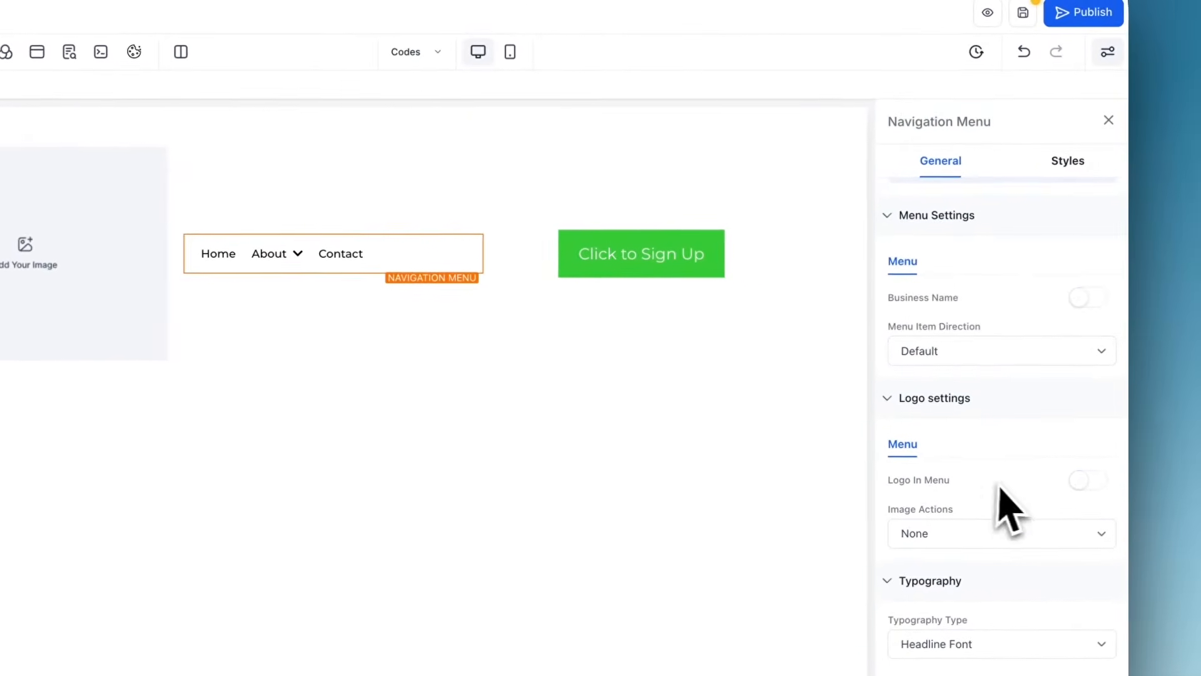
scroll(1007, 432, down, 8)
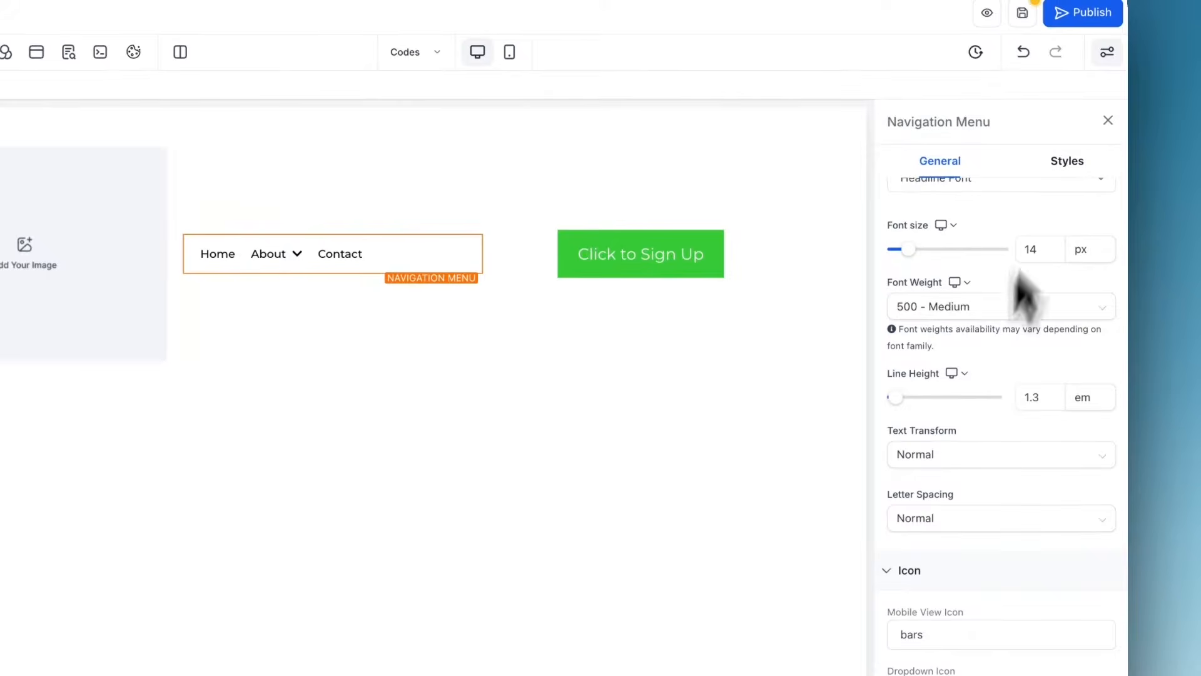
click(1068, 161)
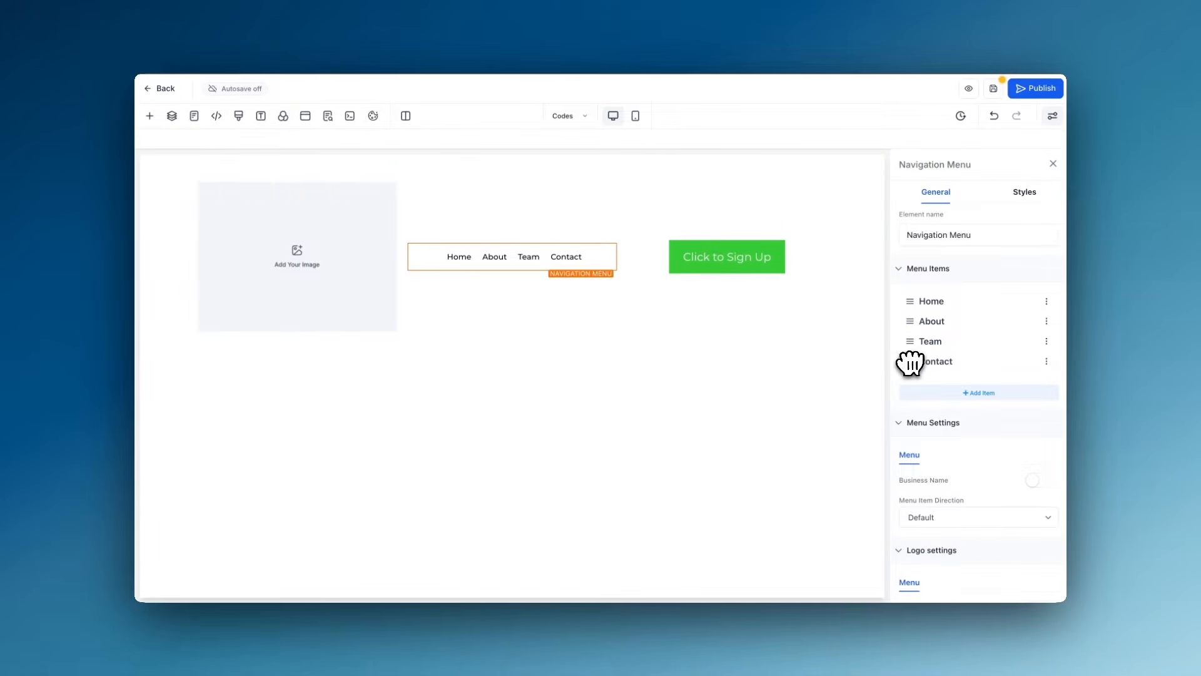
Step: Use the white PromptPilot logo as the header image and set the page background color to black
click(316, 281)
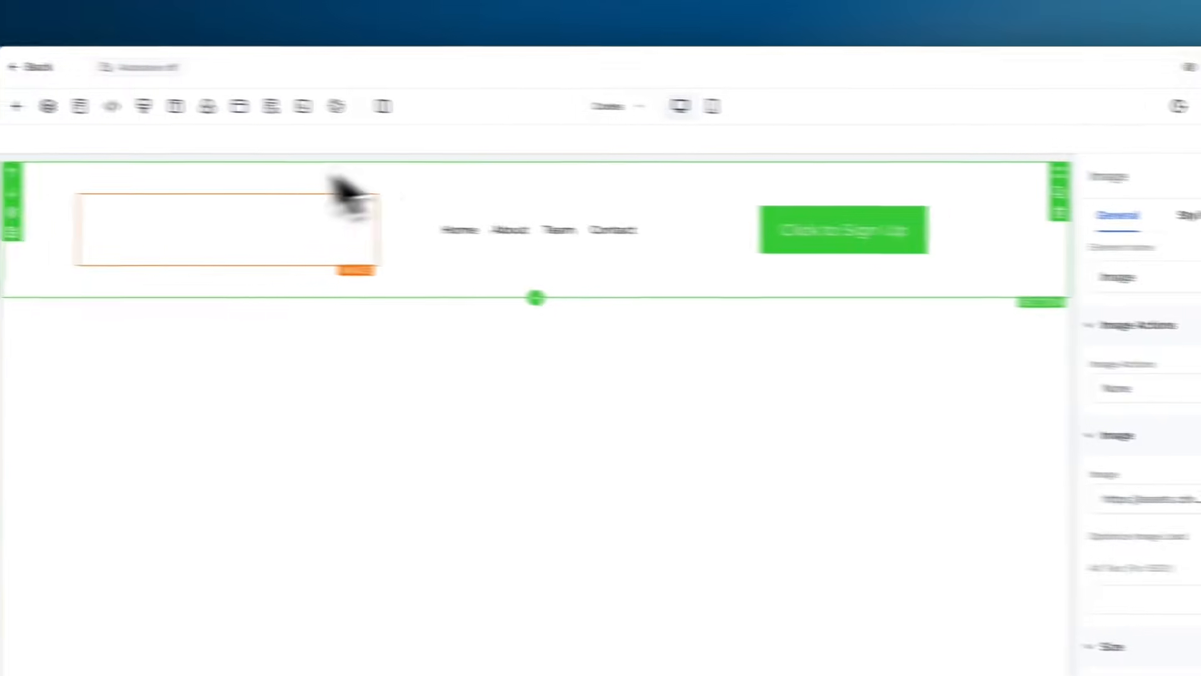
click(282, 117)
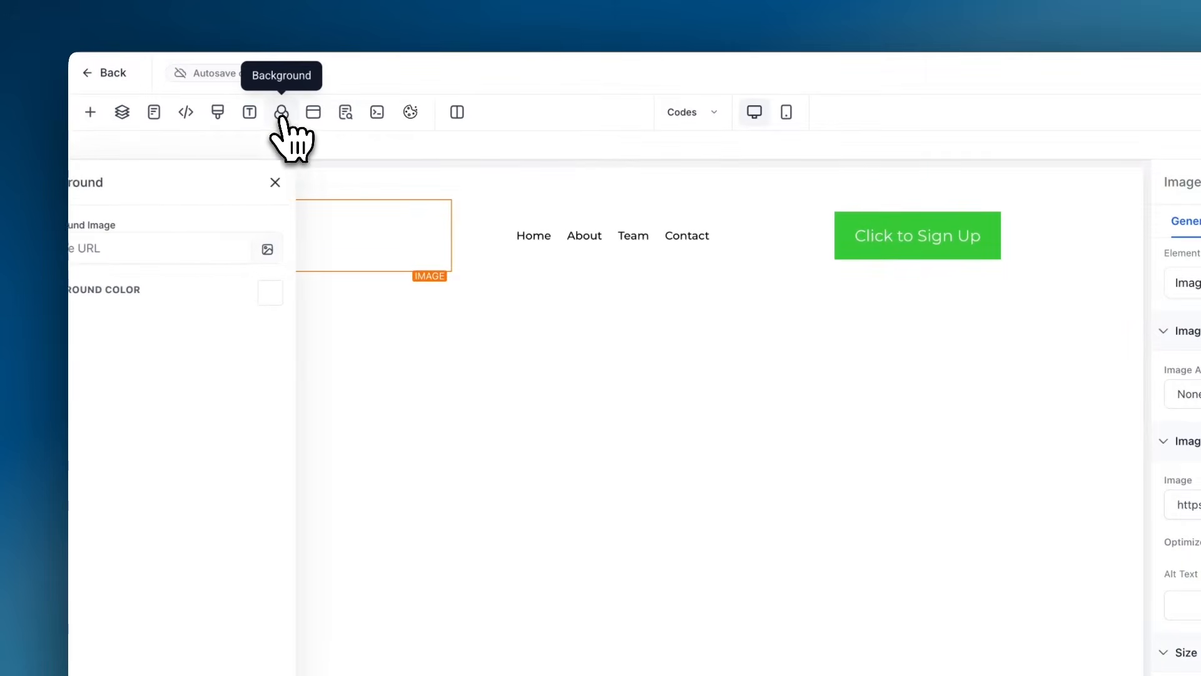
click(321, 292)
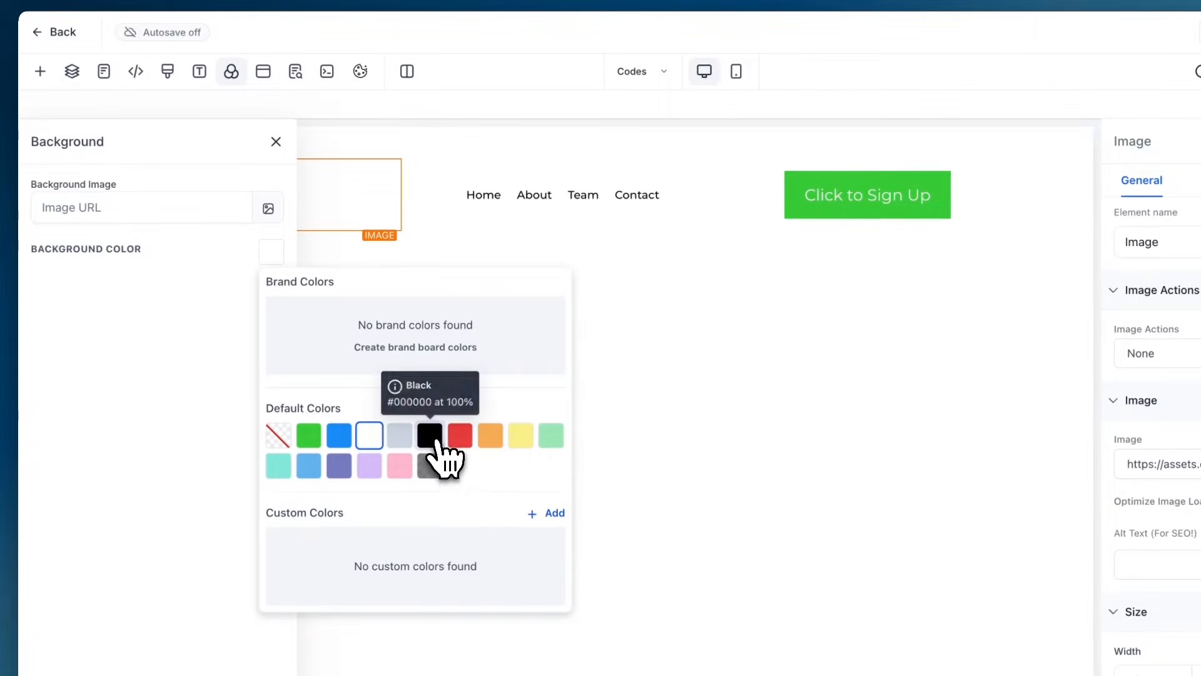
click(431, 437)
click(276, 141)
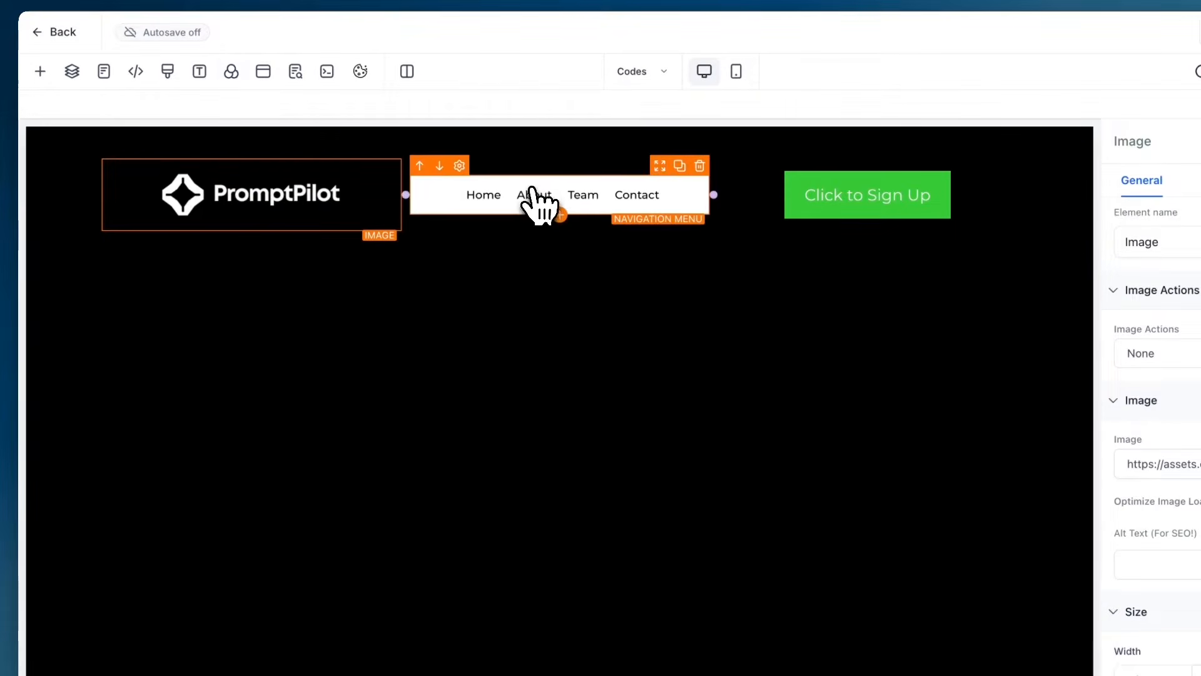
Step: Set the navigation menu's background color to black
click(533, 194)
click(1062, 175)
scroll(989, 496, down, 10)
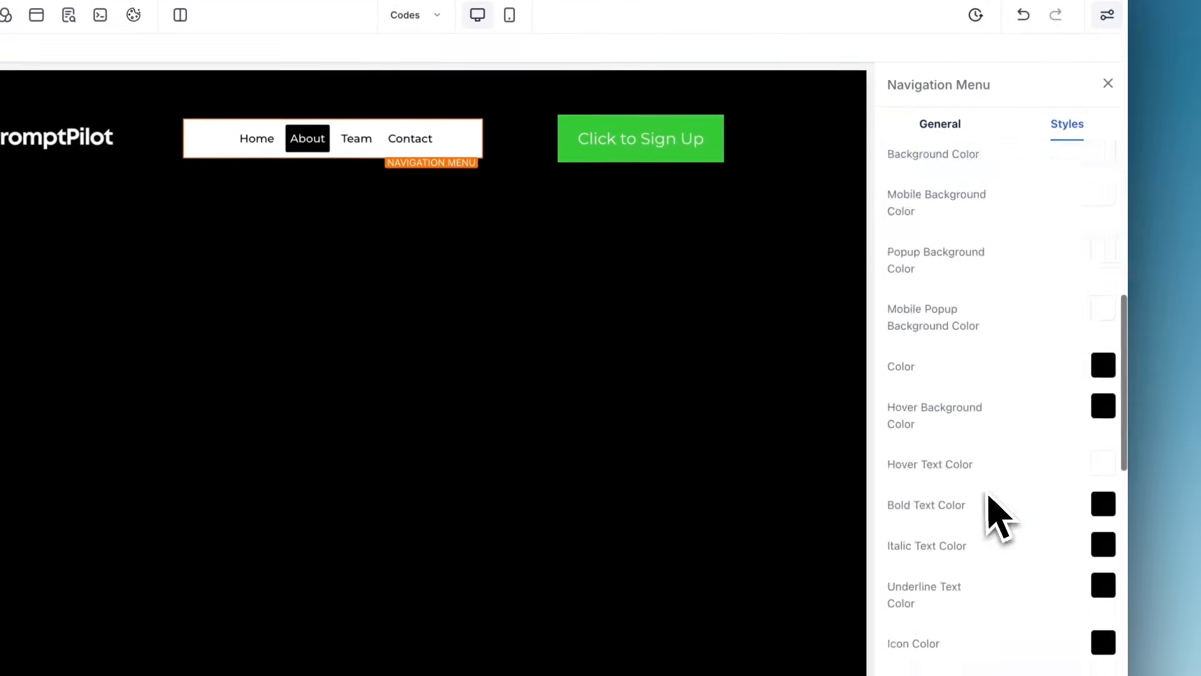
scroll(1101, 285, up, 3)
click(1103, 309)
click(973, 490)
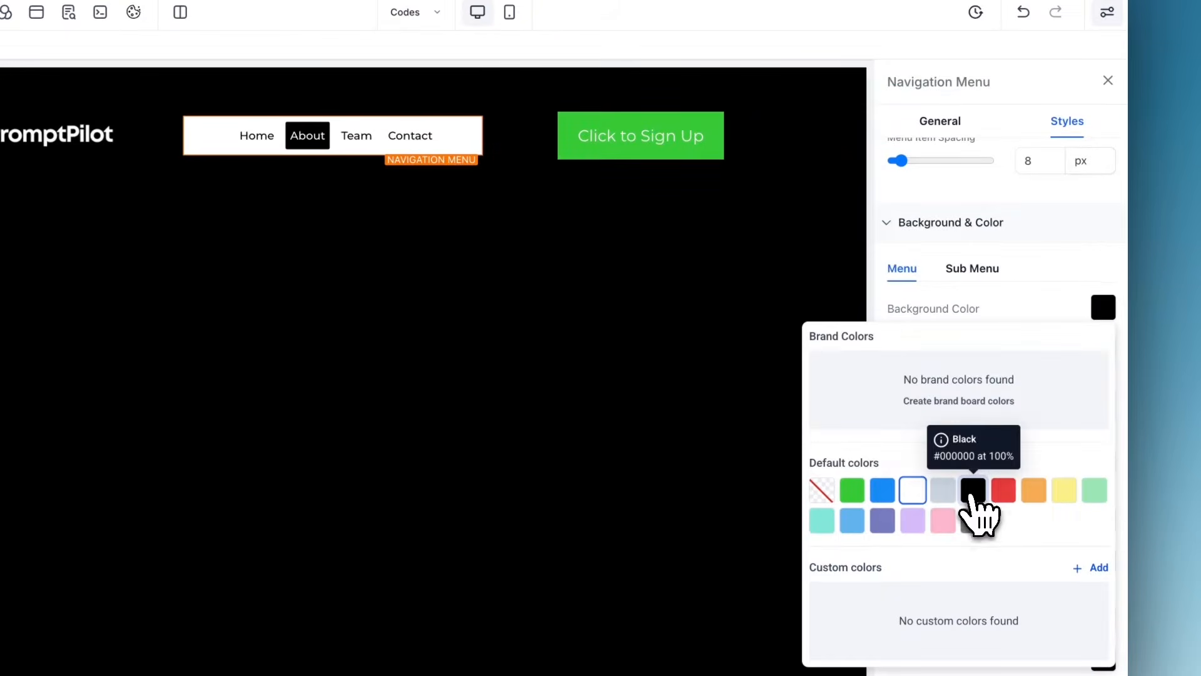
Step: Change the navigation menu's text color to white
click(932, 120)
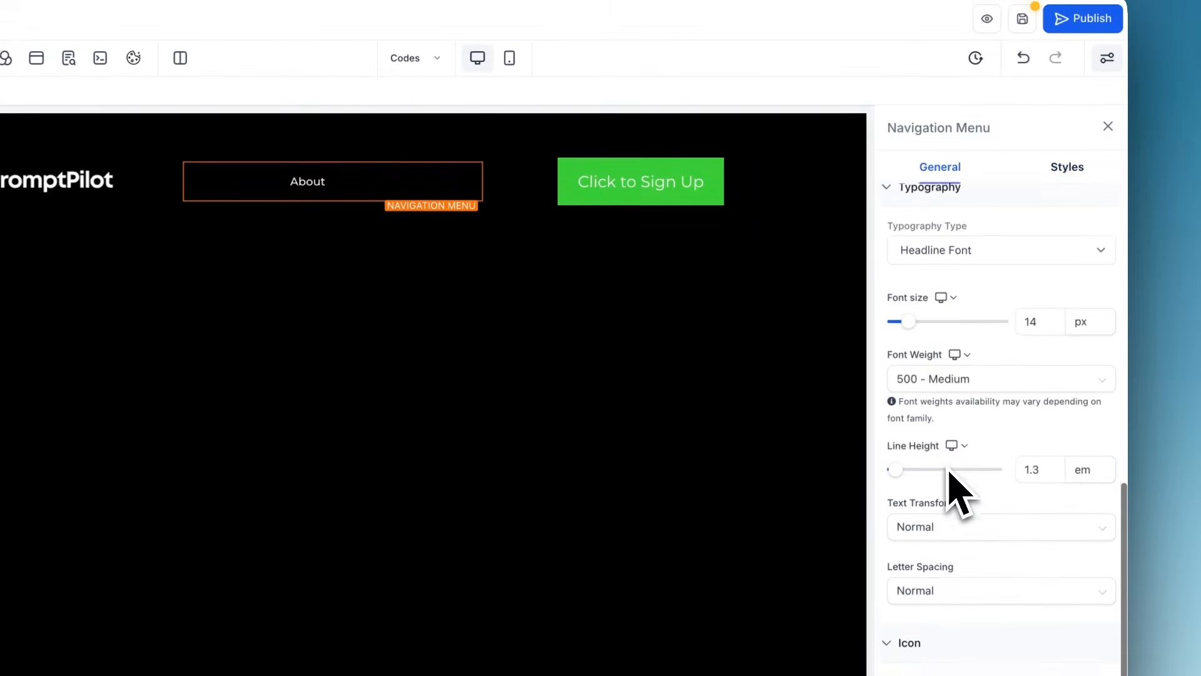
scroll(1001, 407, up, 10)
scroll(1057, 375, down, 5)
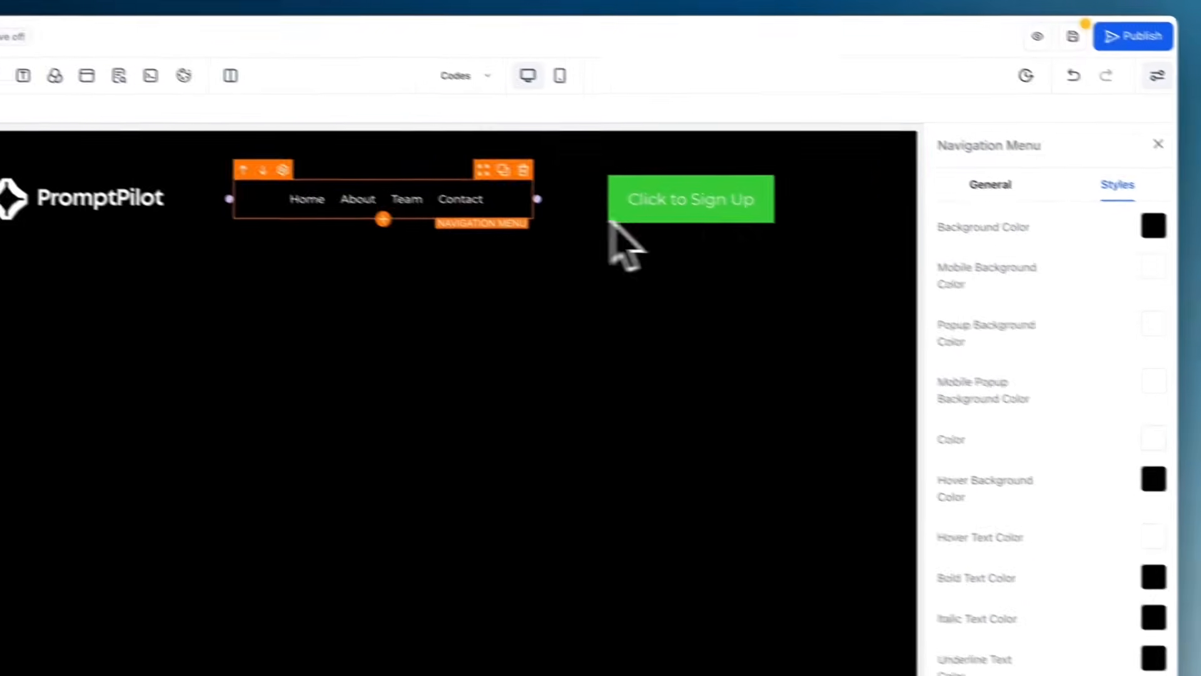
Step: Give the sign-up button a white full border with a 20px border radius
click(625, 194)
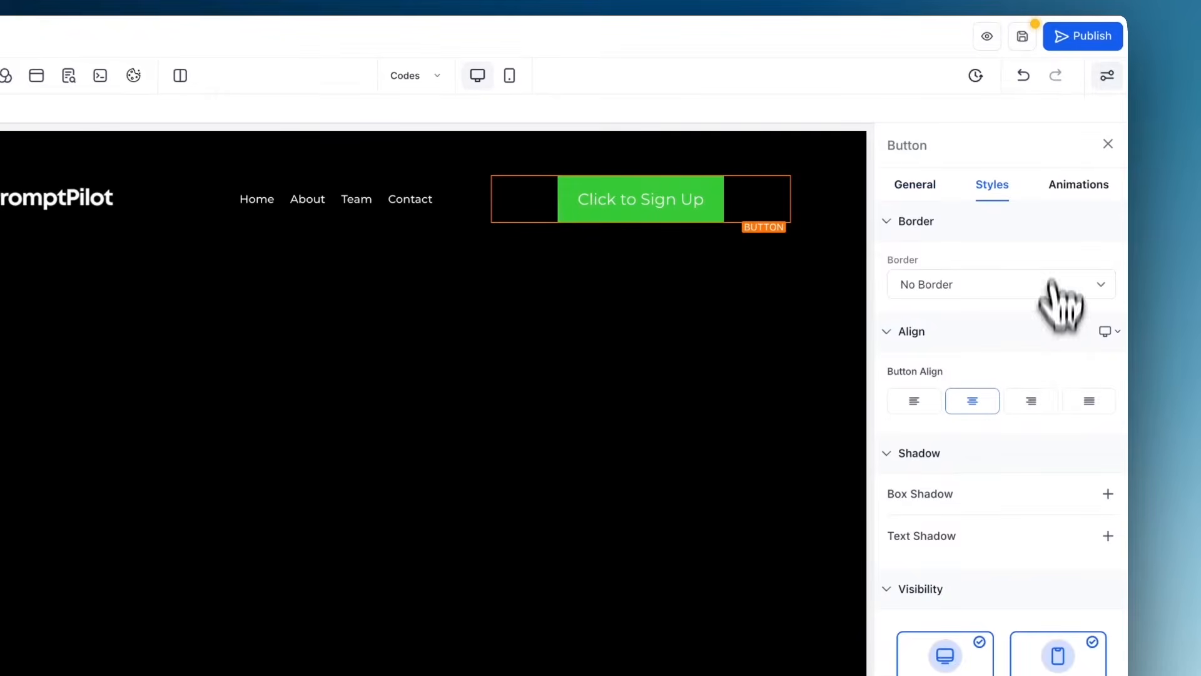
scroll(1033, 350, down, 2)
scroll(973, 410, up, 5)
scroll(954, 416, up, 1)
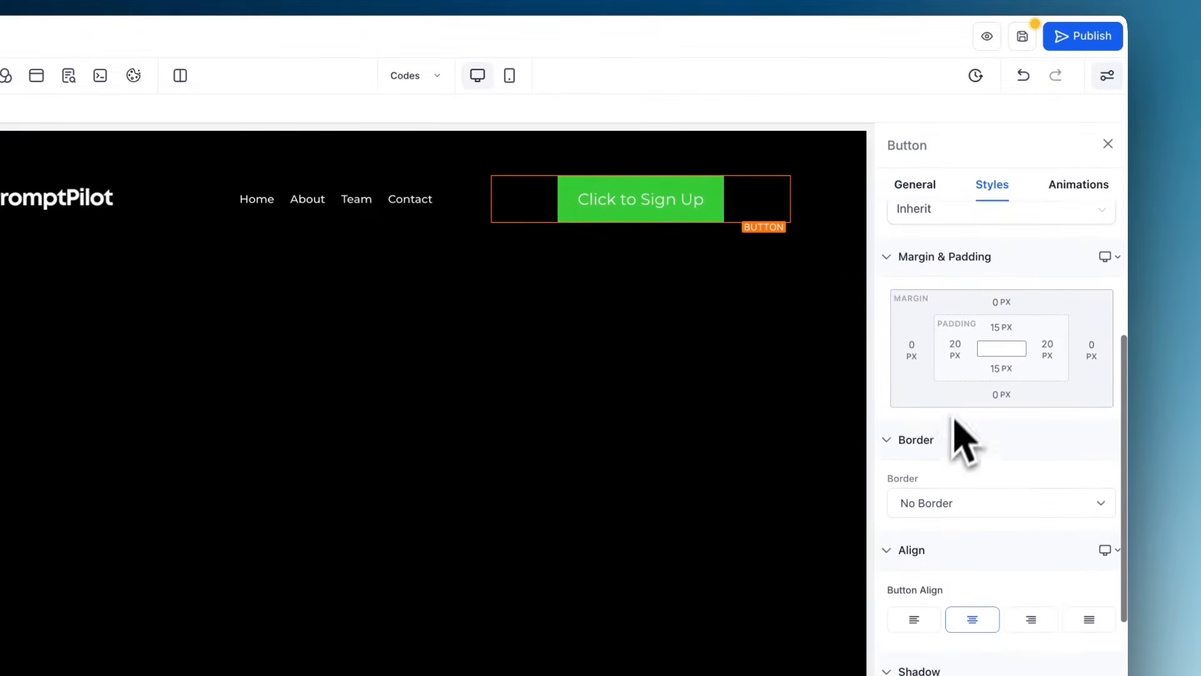
click(930, 510)
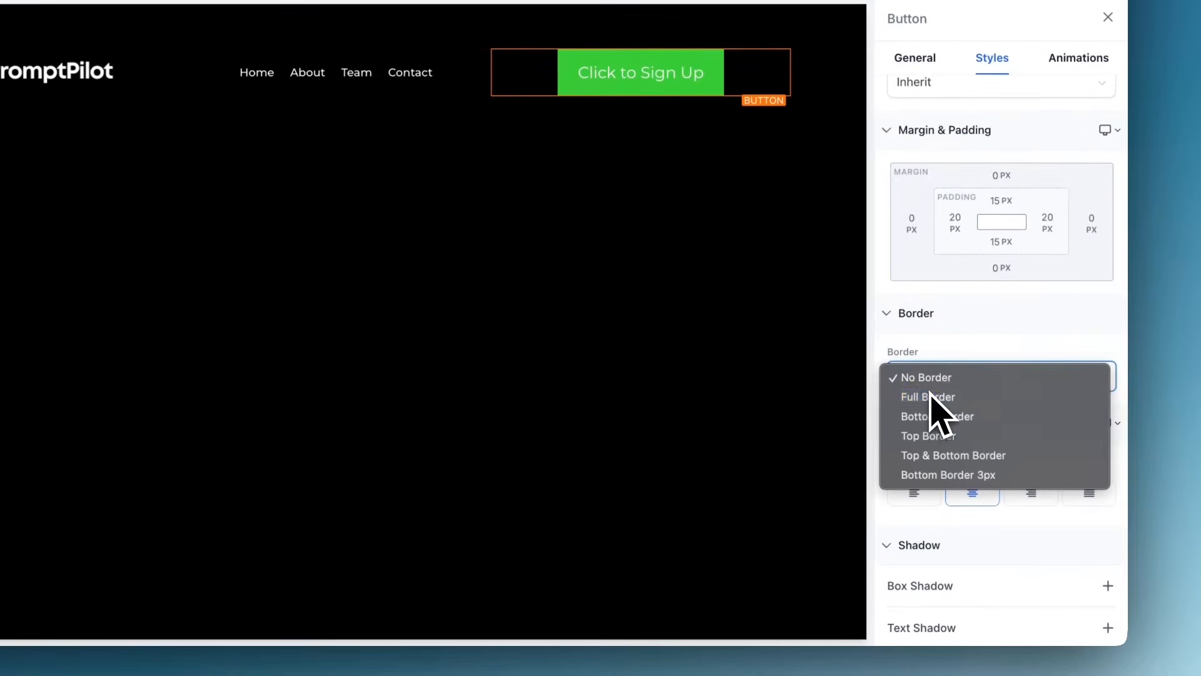
click(931, 396)
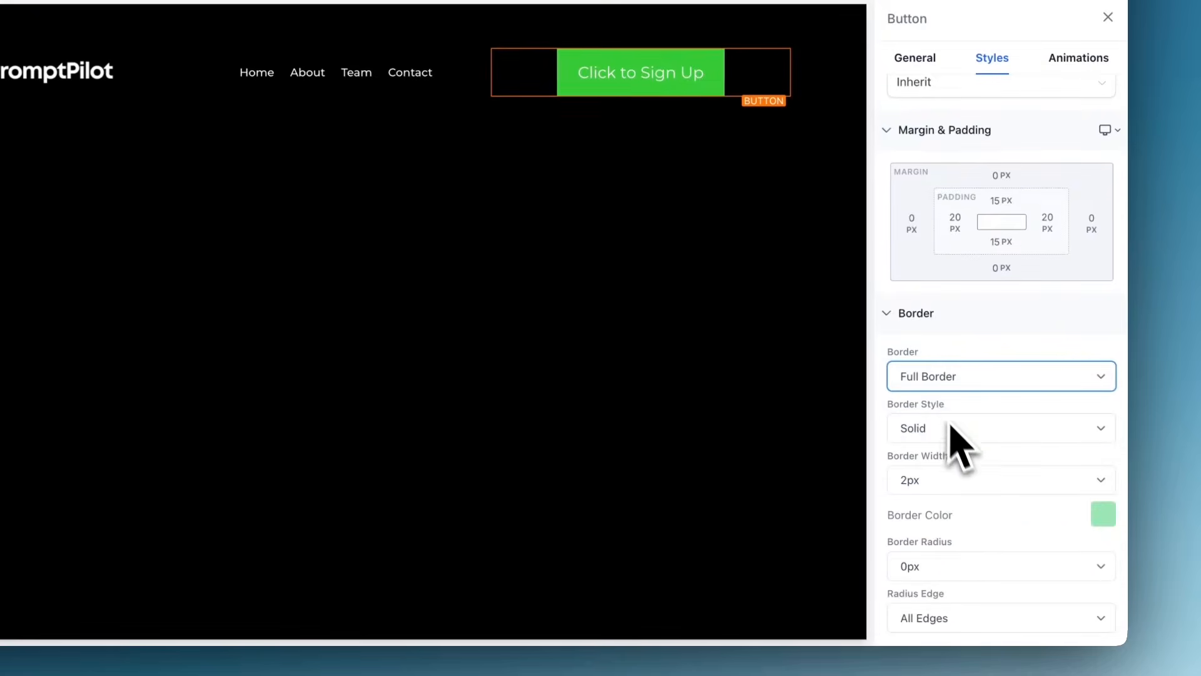
scroll(1051, 456, down, 1)
click(1103, 416)
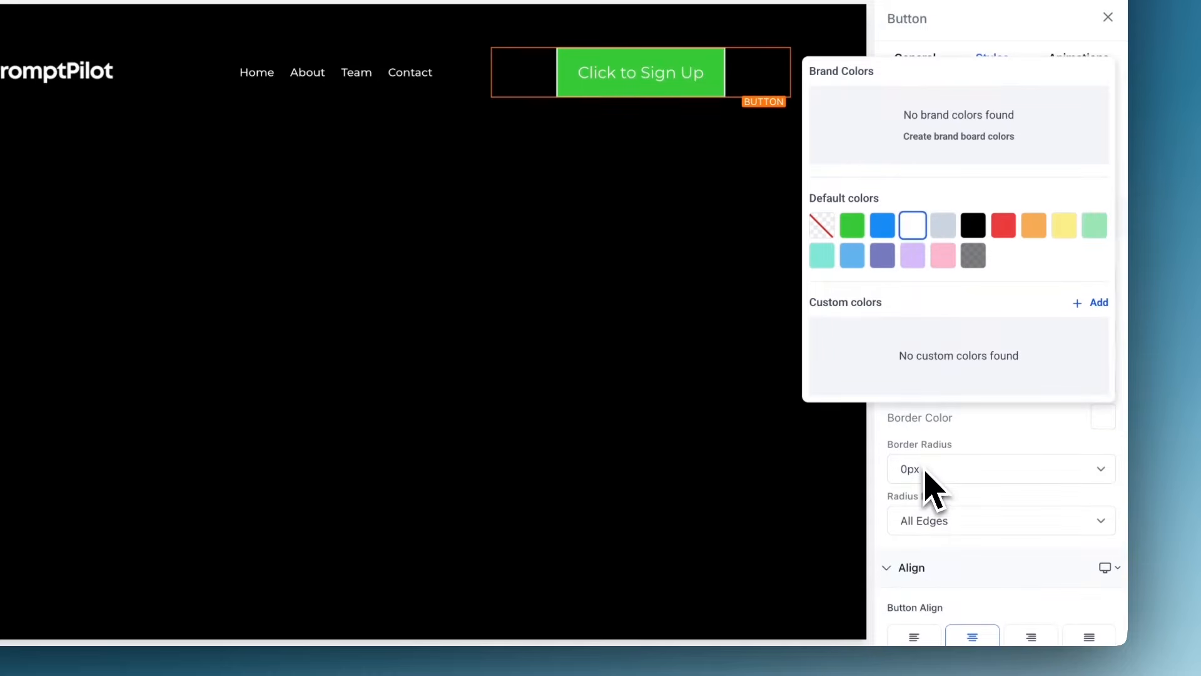
click(925, 471)
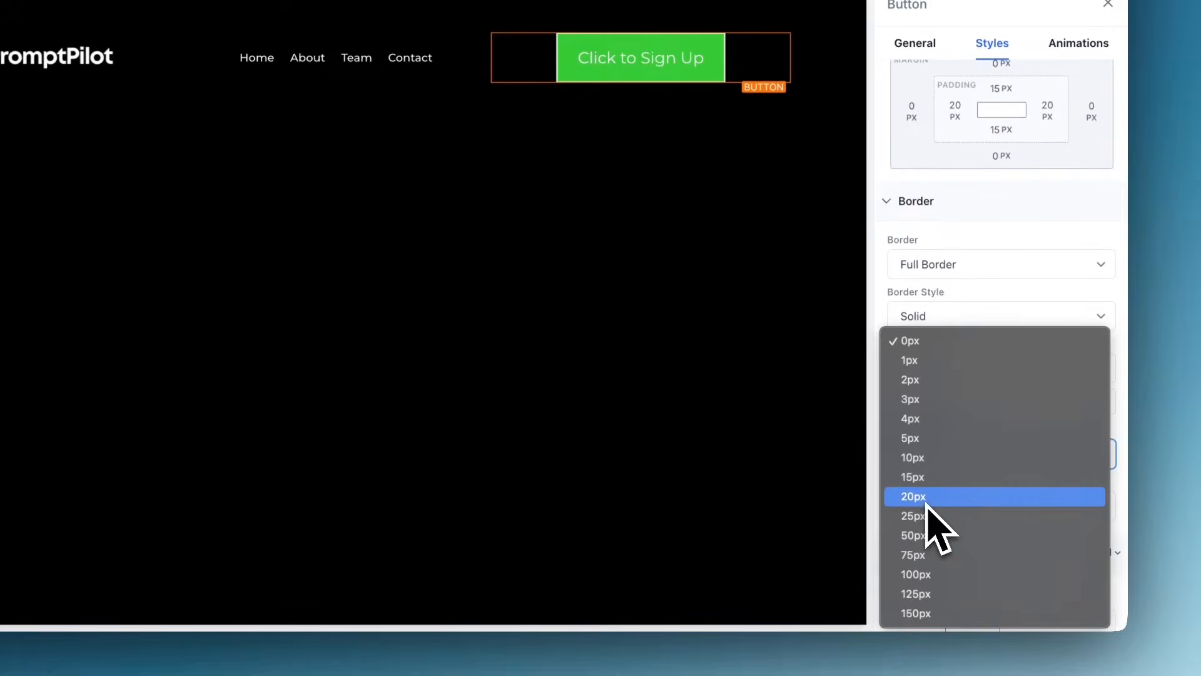
click(927, 501)
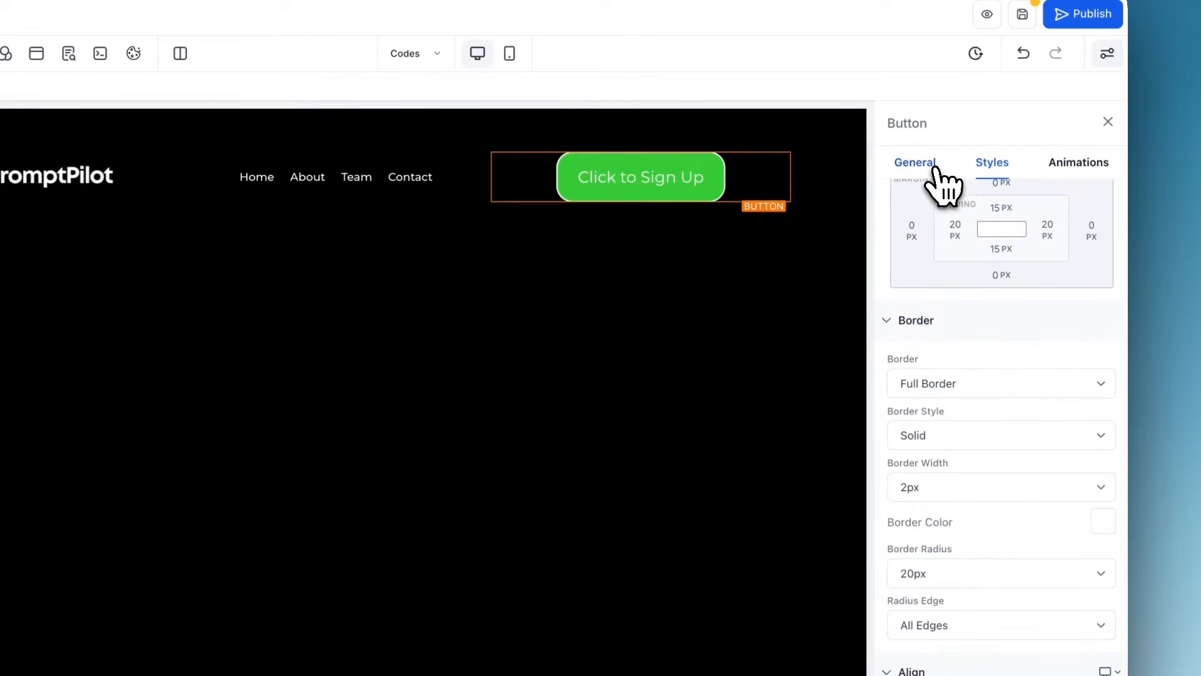
Step: Set the sign-up button's background color to the Secondary blue, #188bf6
click(934, 168)
scroll(970, 362, down, 5)
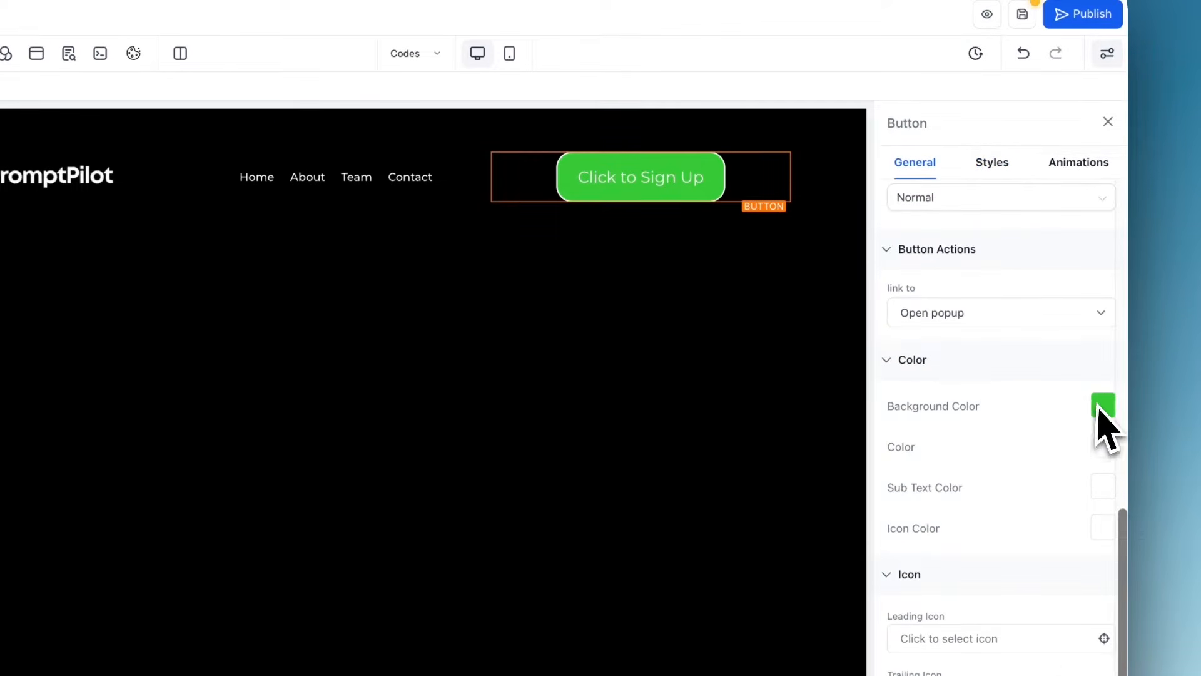
click(1104, 407)
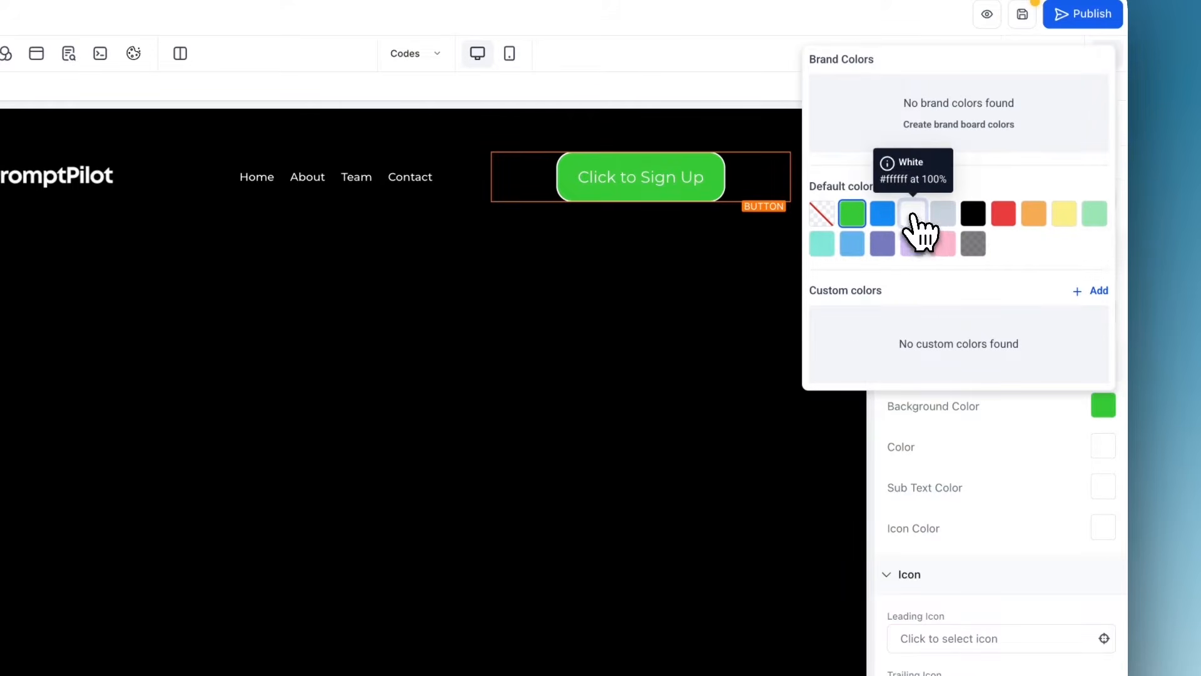
click(913, 214)
click(884, 216)
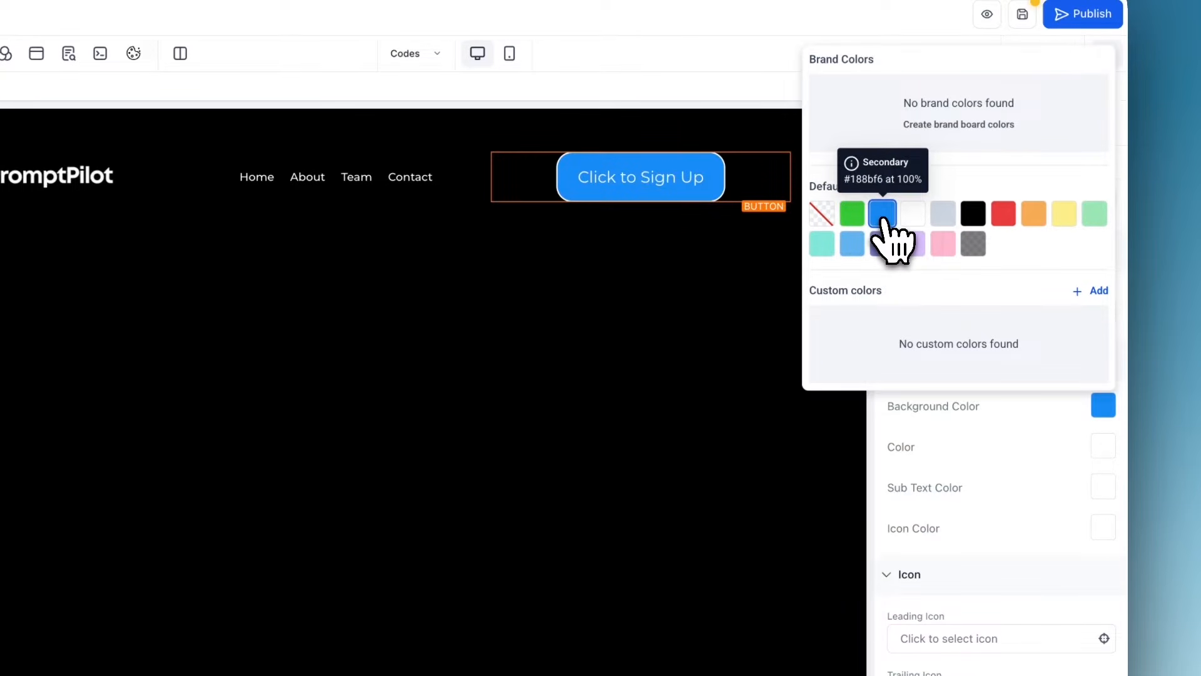
click(709, 197)
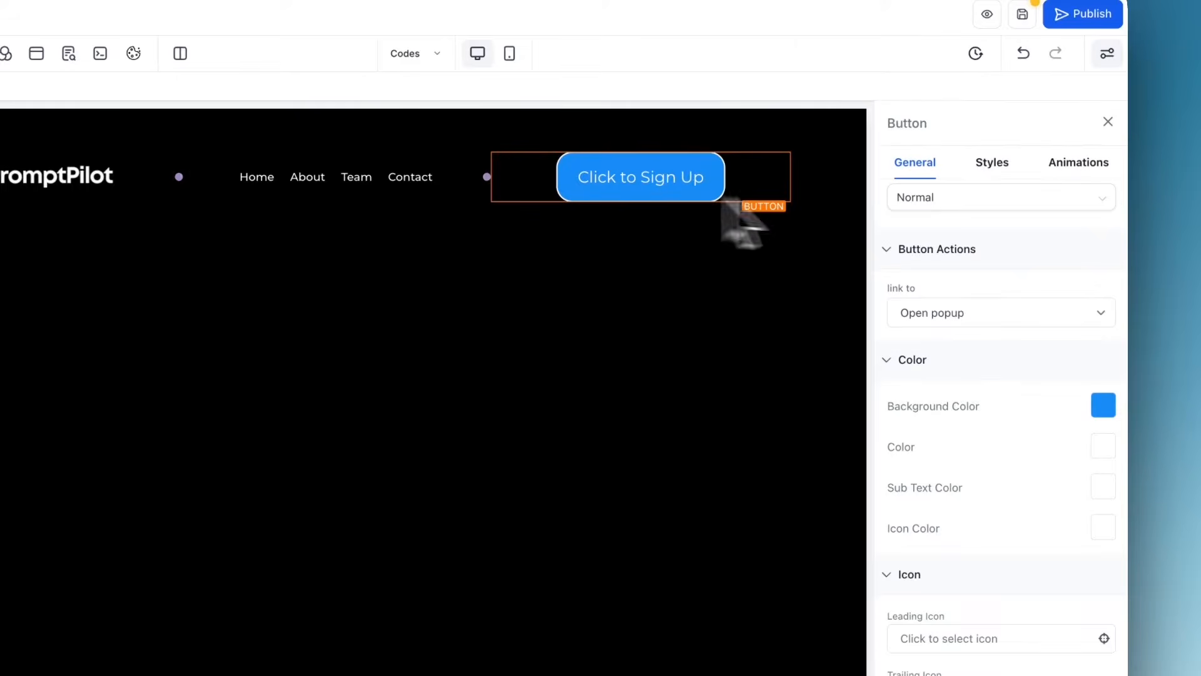
Step: Change the sign-up button's border color to the same Secondary blue as its background
click(996, 161)
scroll(1069, 494, down, 10)
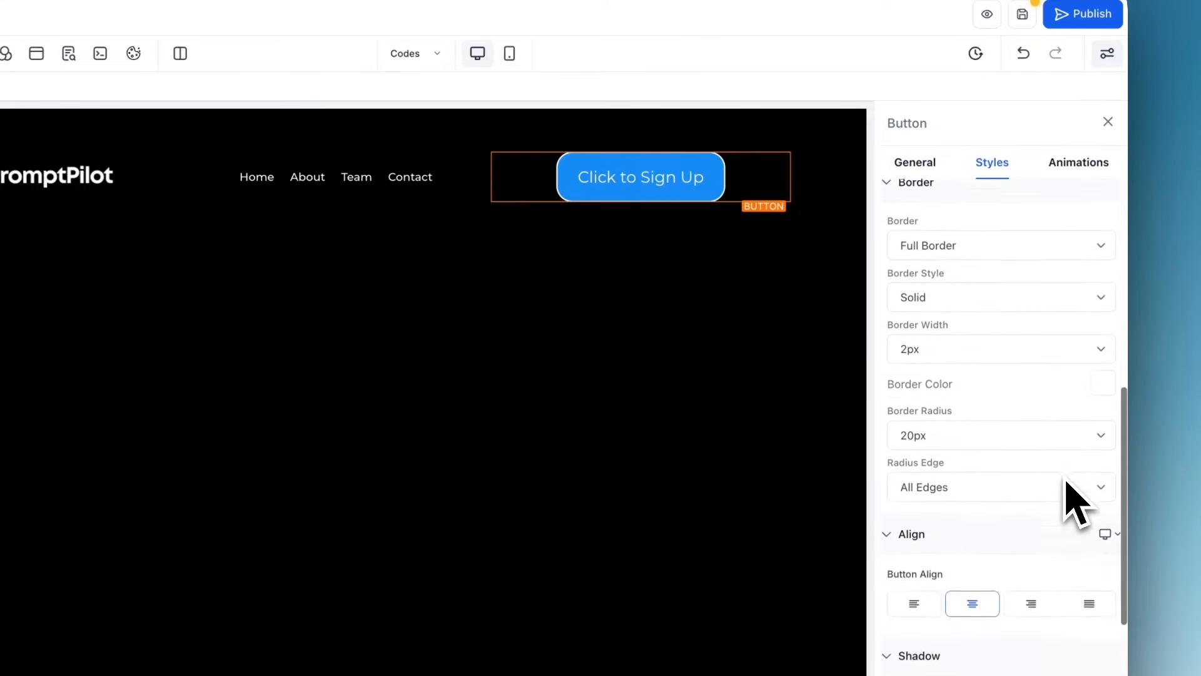
scroll(1066, 482, up, 10)
scroll(1064, 485, down, 5)
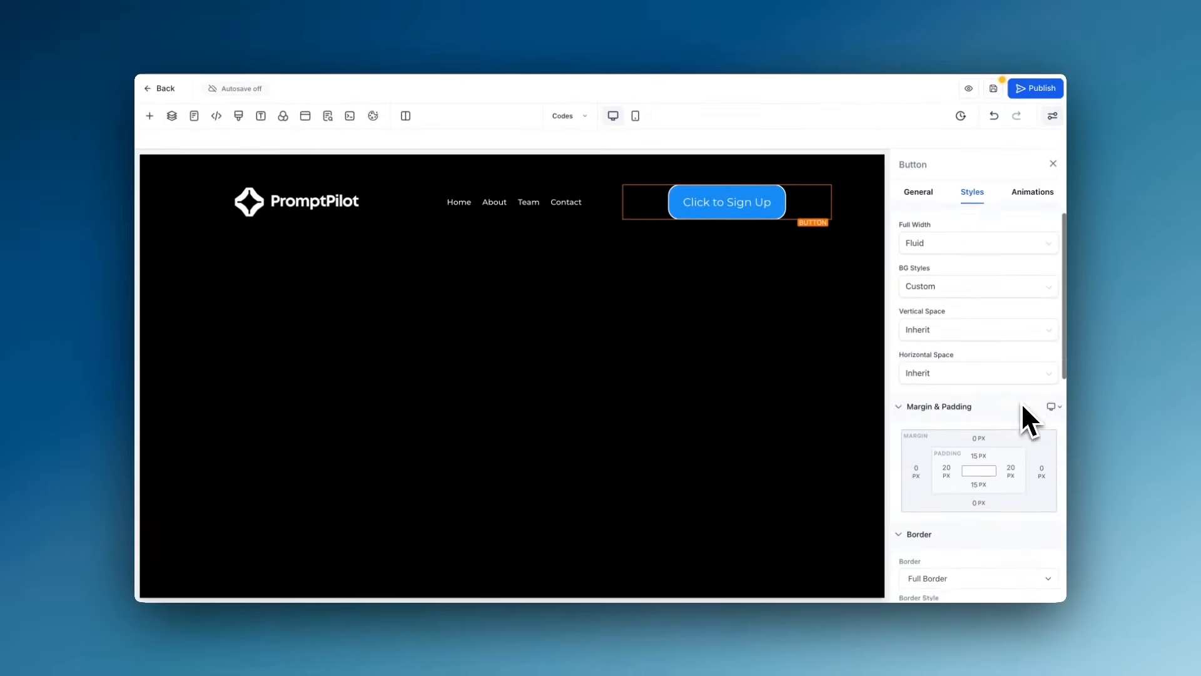
click(1099, 283)
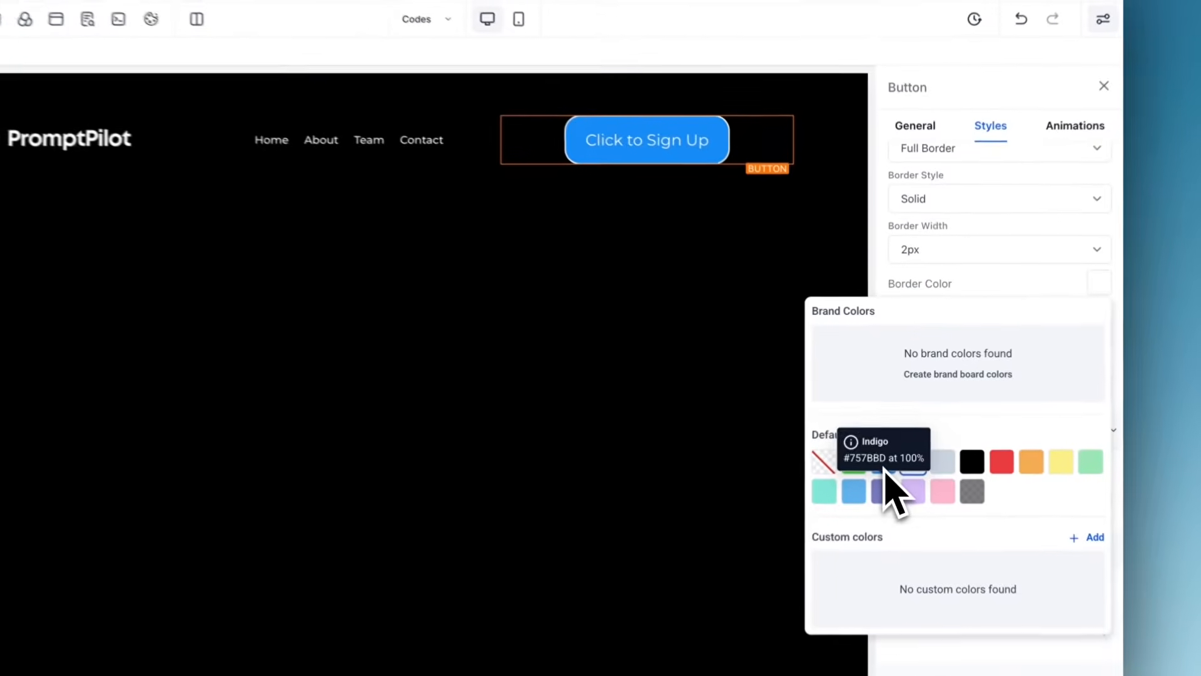
click(884, 461)
Step: Set the sign-up button's font weight to 700 - Bold and save the page
click(703, 287)
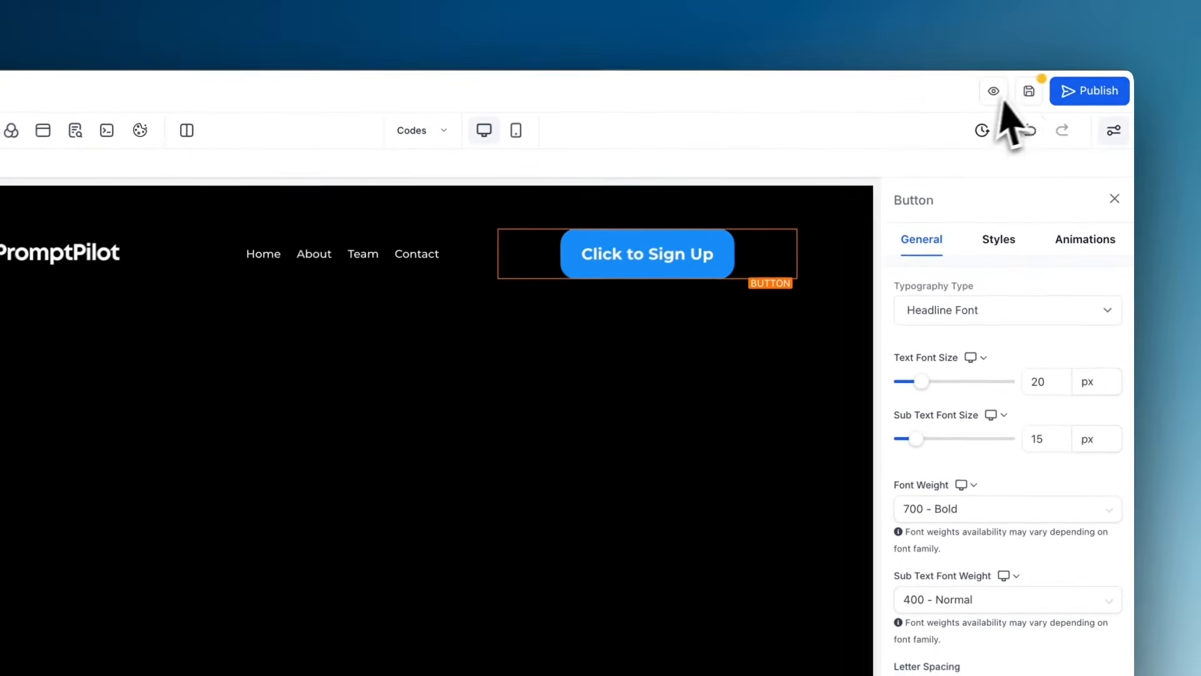
click(1014, 96)
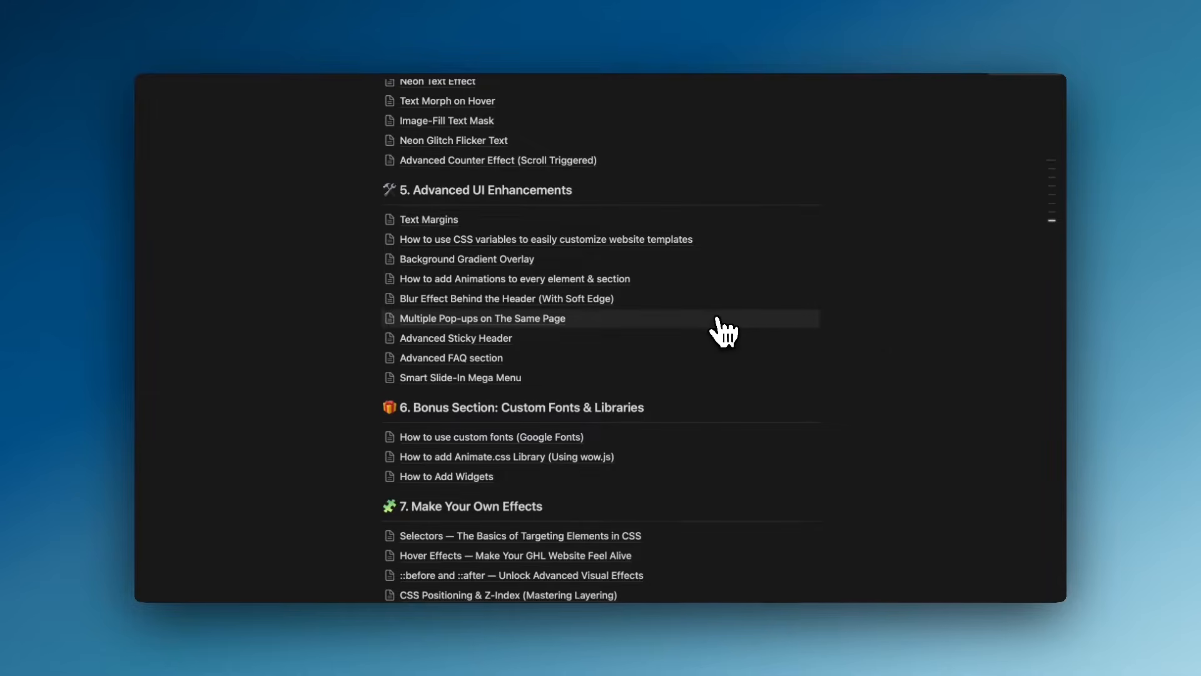
Step: Look through the notes listing website code effects, including the Advanced UI Enhancements section
scroll(724, 332, up, 20)
scroll(724, 331, down, 5)
scroll(724, 332, down, 8)
scroll(725, 331, down, 5)
scroll(725, 332, down, 4)
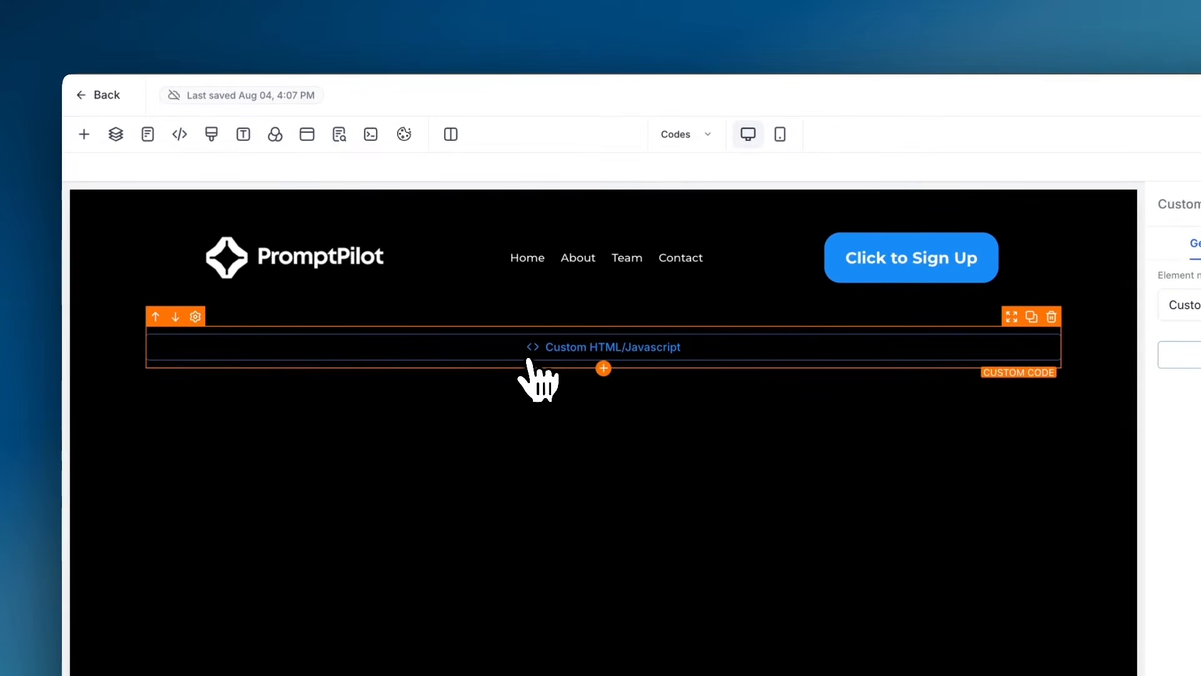
Step: Review the page's custom CSS rules for .sticky and .sticky.hidden, closing the code without saving changes
click(212, 134)
drag(410, 370, 398, 258)
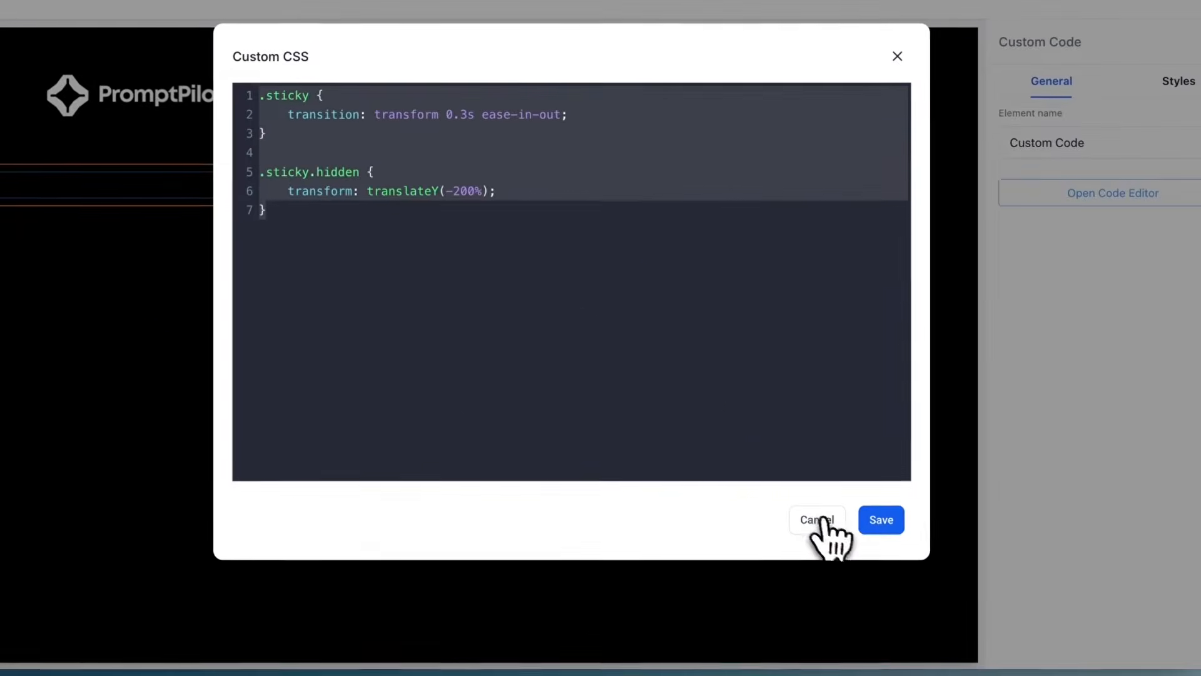
click(824, 519)
Step: Add the custom class sticky to the PromptPilot logo image
click(188, 97)
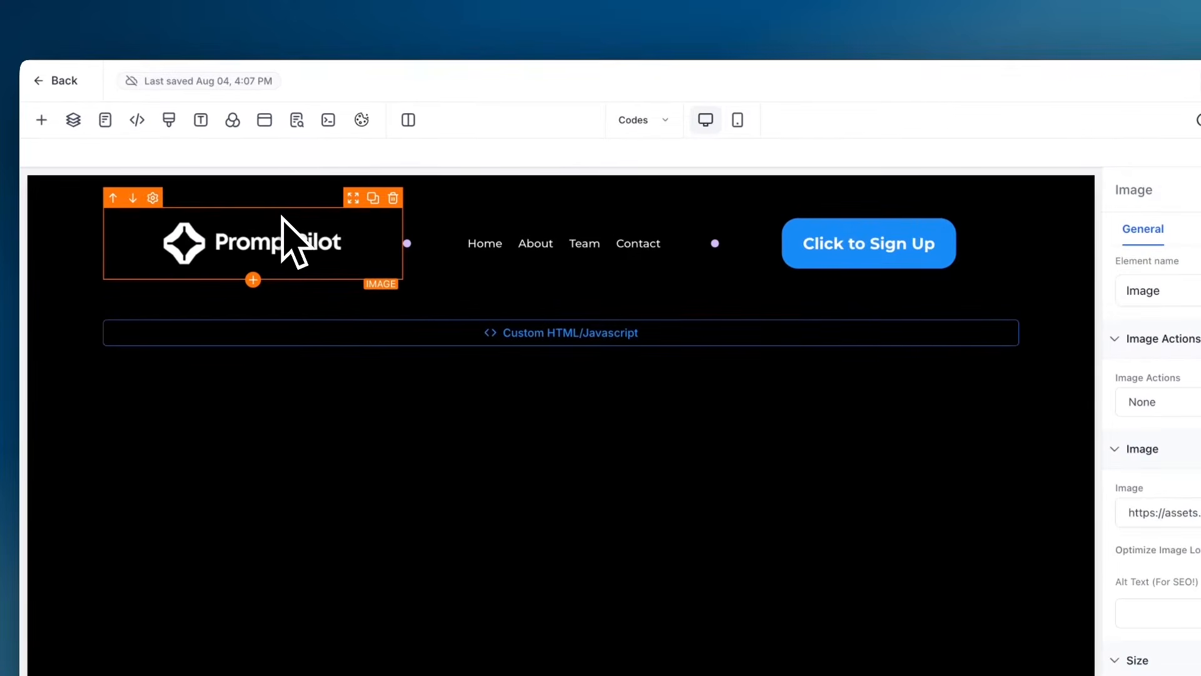
click(1000, 207)
scroll(1013, 367, down, 5)
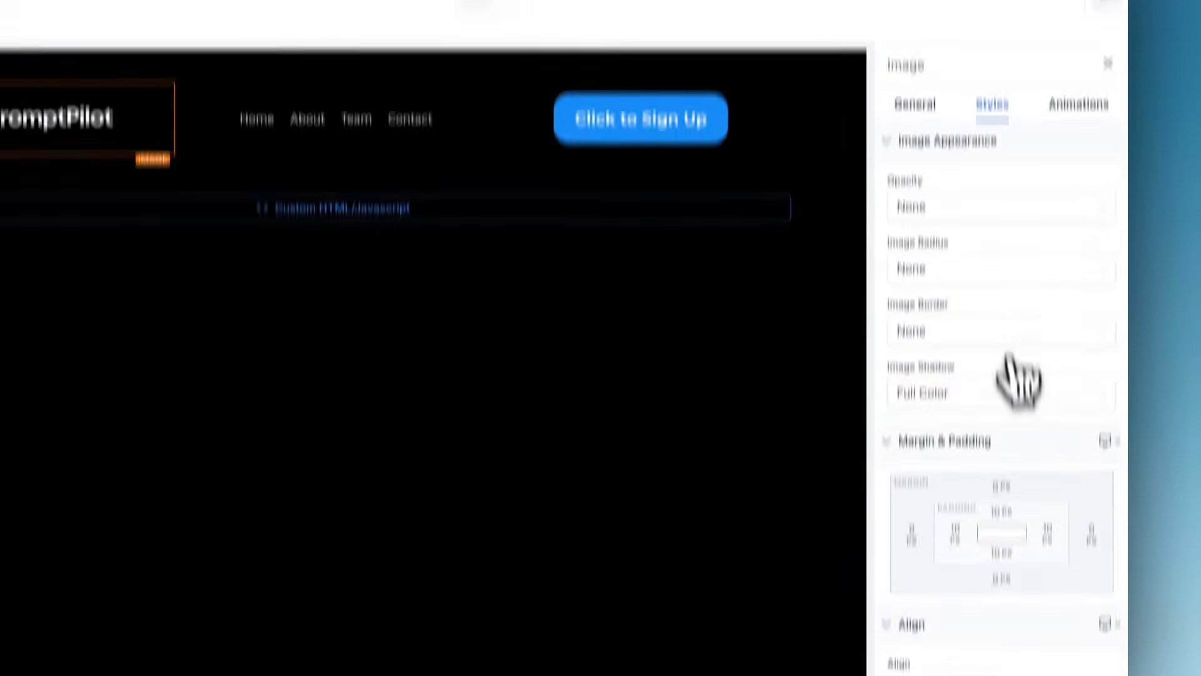
click(929, 488)
text(stick)
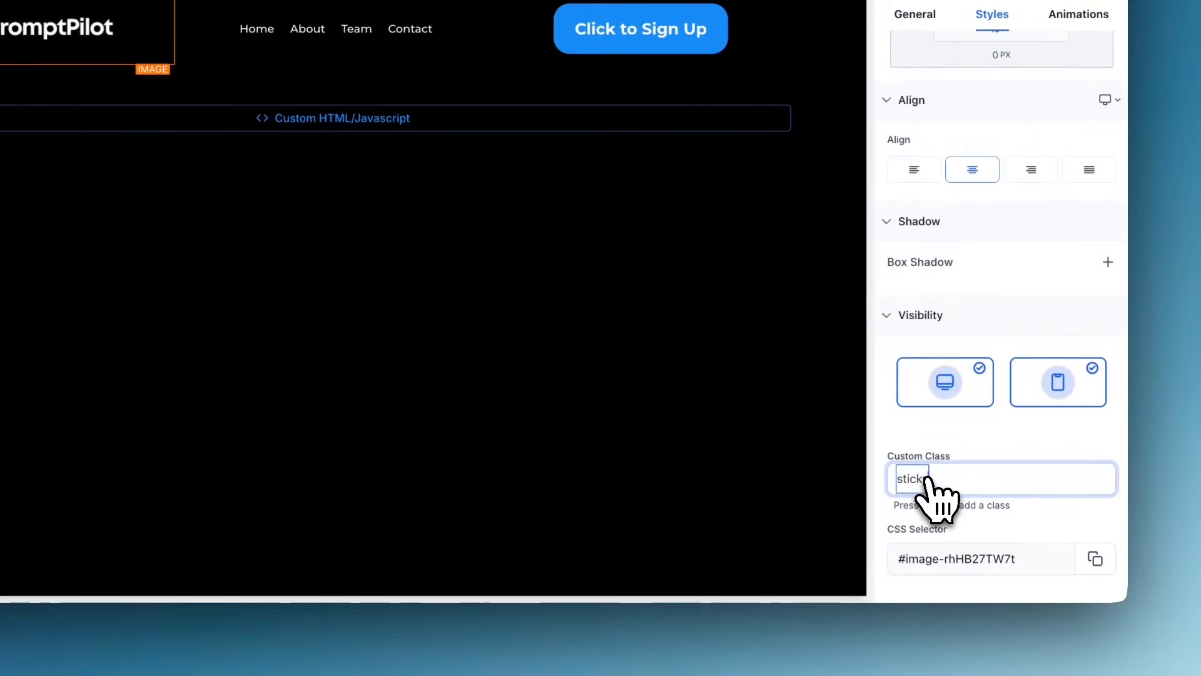
text(y)
key(Return)
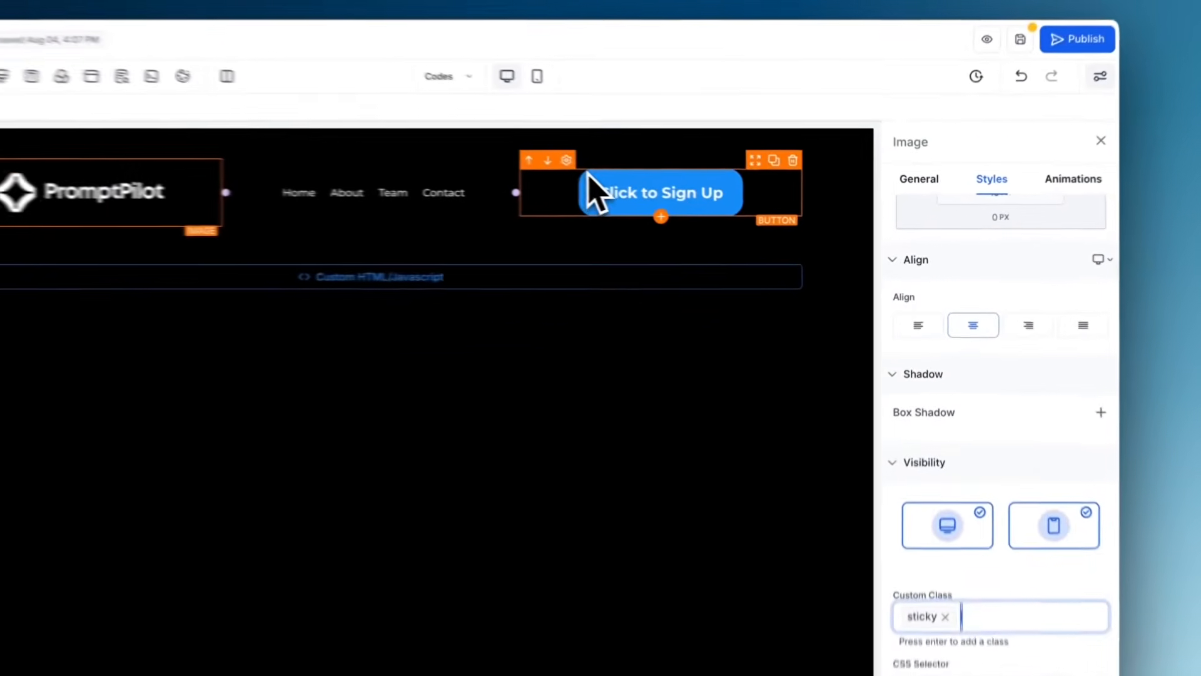
Step: Add the custom class sticky to the sign-up button
click(587, 175)
scroll(951, 400, down, 5)
click(921, 513)
text(sticky)
key(Return)
Step: Allow the header section's rows to take the entire width and set its stickiness to Stick to top on scroll
click(503, 149)
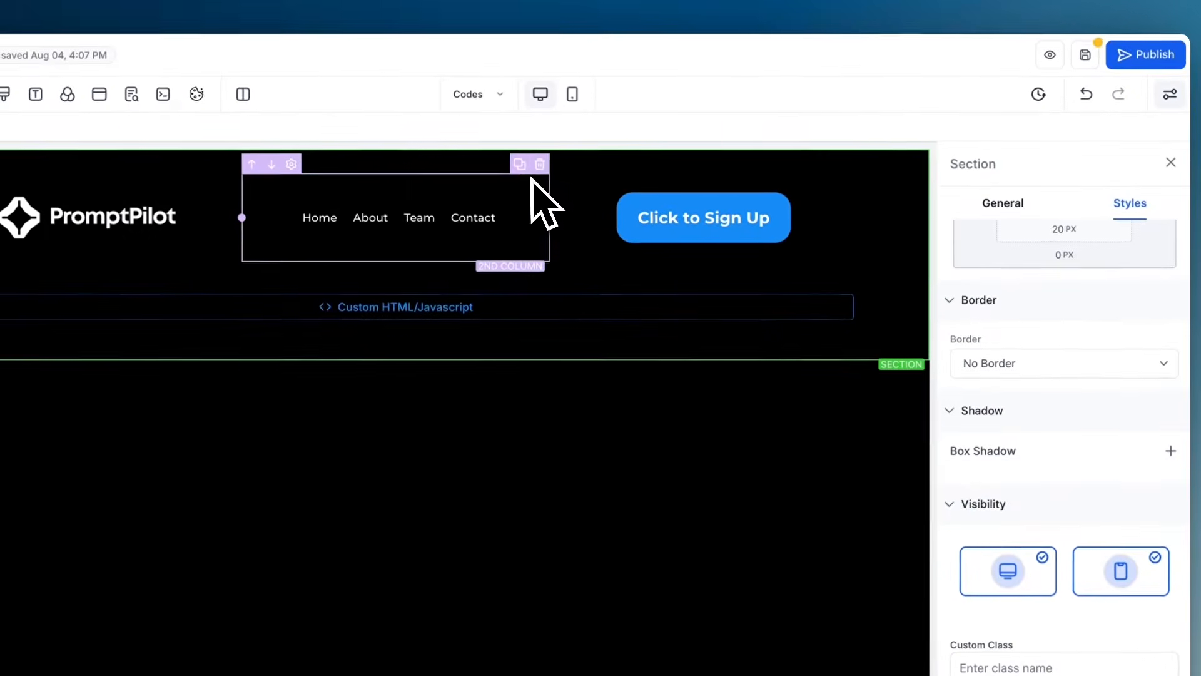
scroll(1001, 326, up, 3)
click(942, 164)
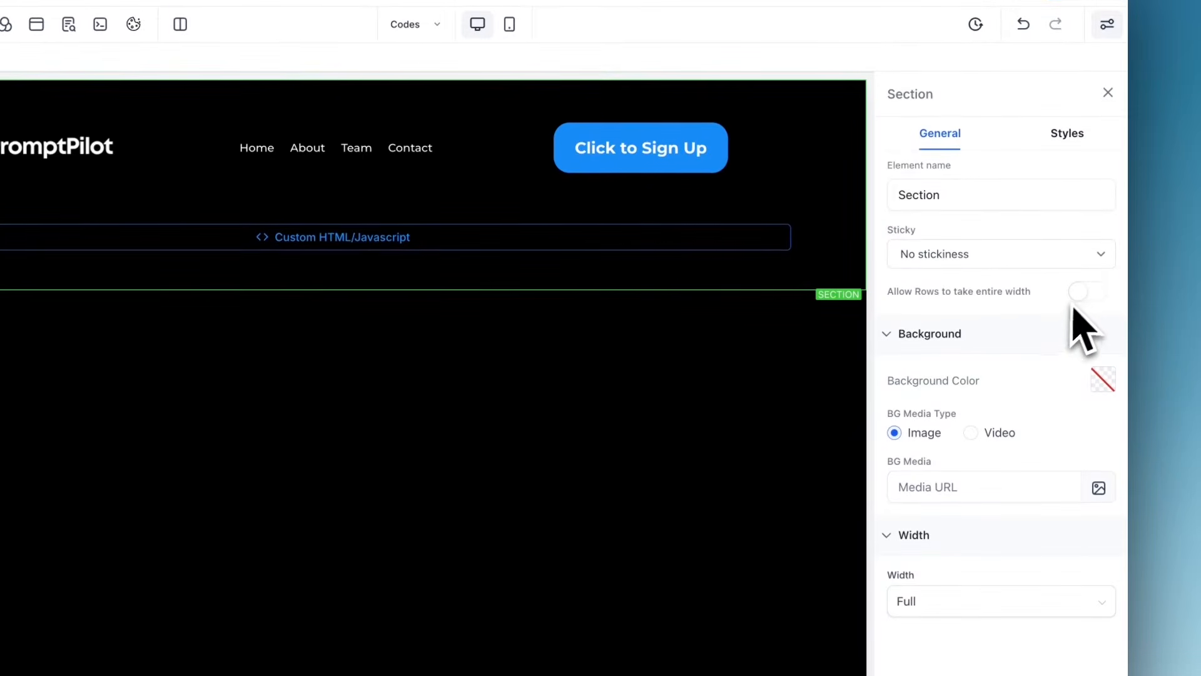
click(1086, 293)
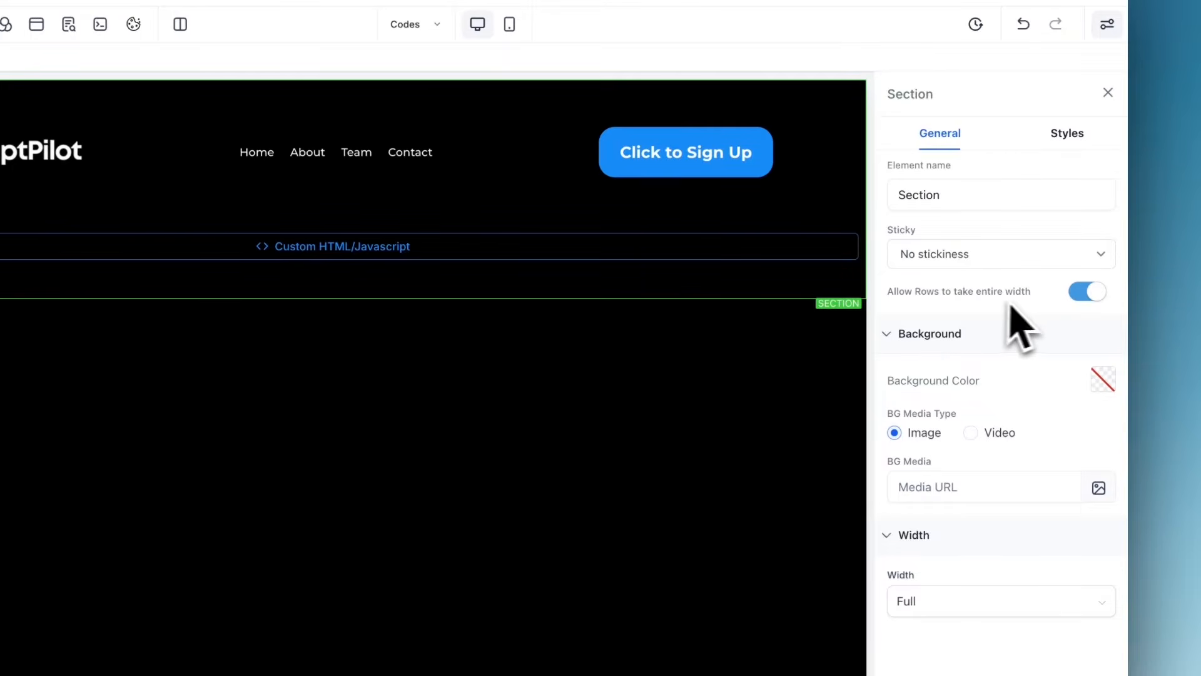
click(971, 263)
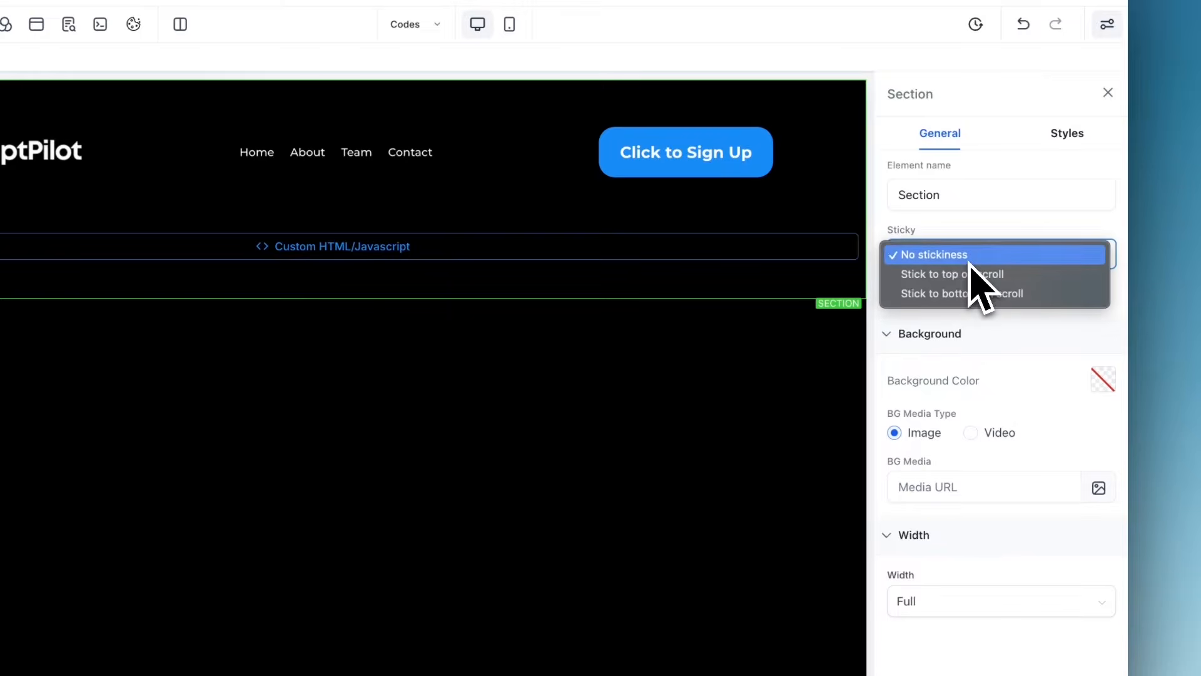
click(972, 272)
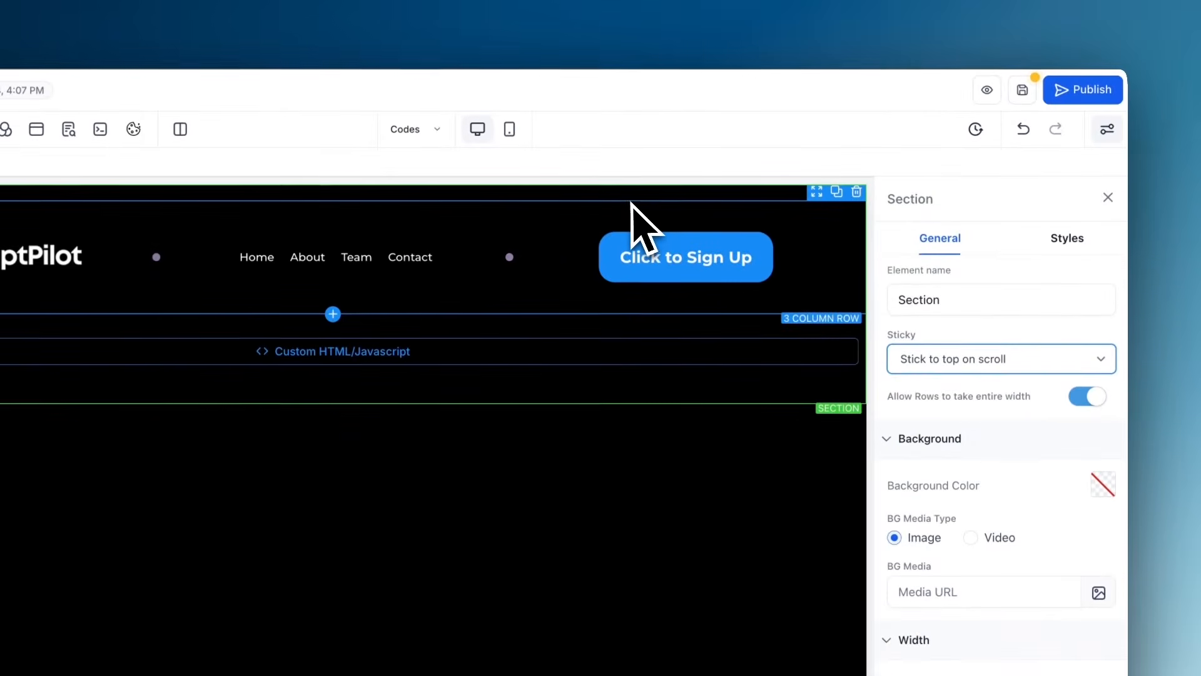
Step: Reduce the width of the header's three-column row and save the page
click(632, 199)
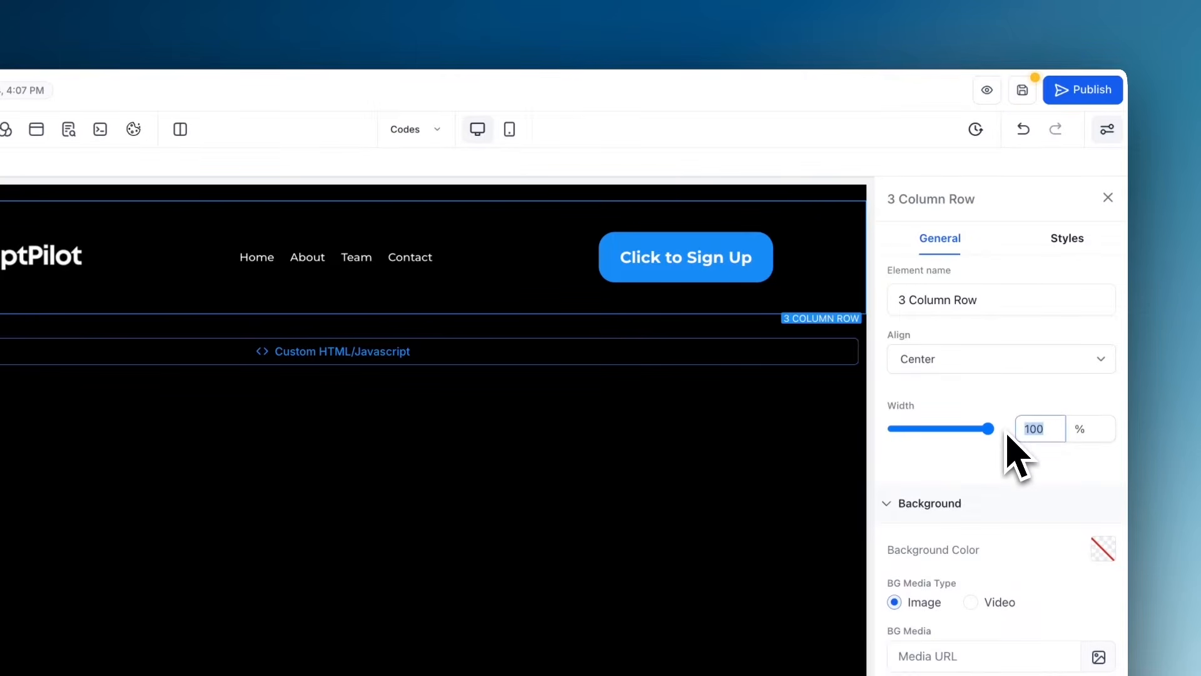
click(1023, 92)
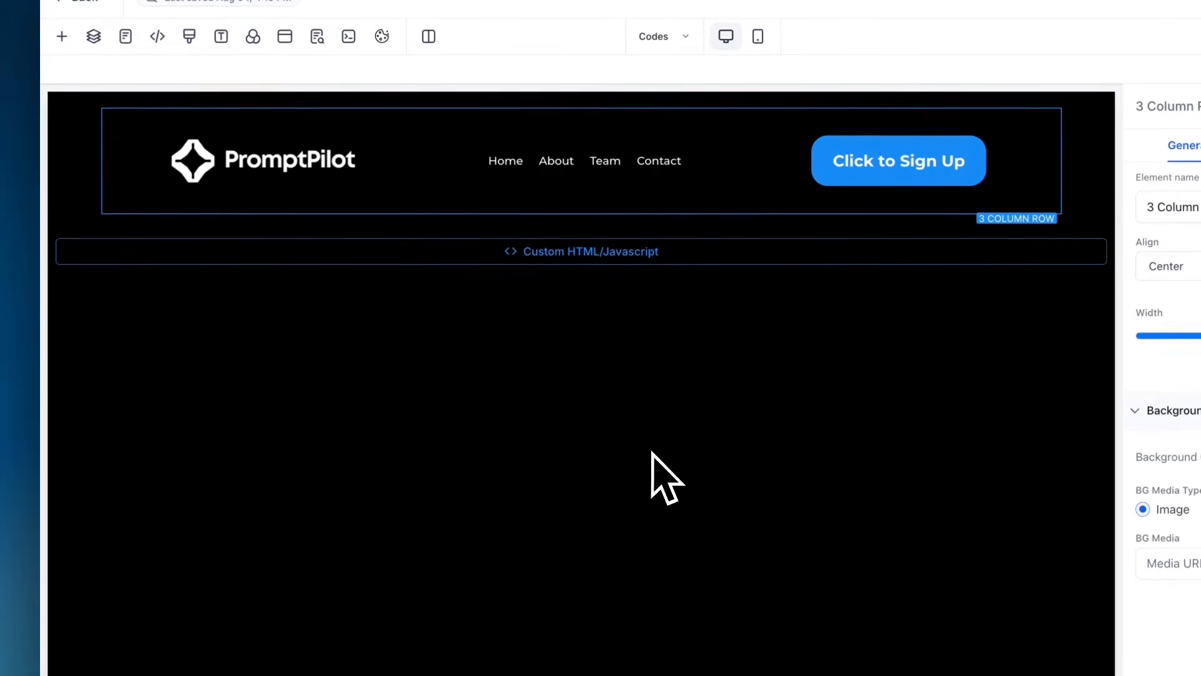
Step: Add a full-width section below the header, set its bottom padding to 2000 px and save the page
click(583, 307)
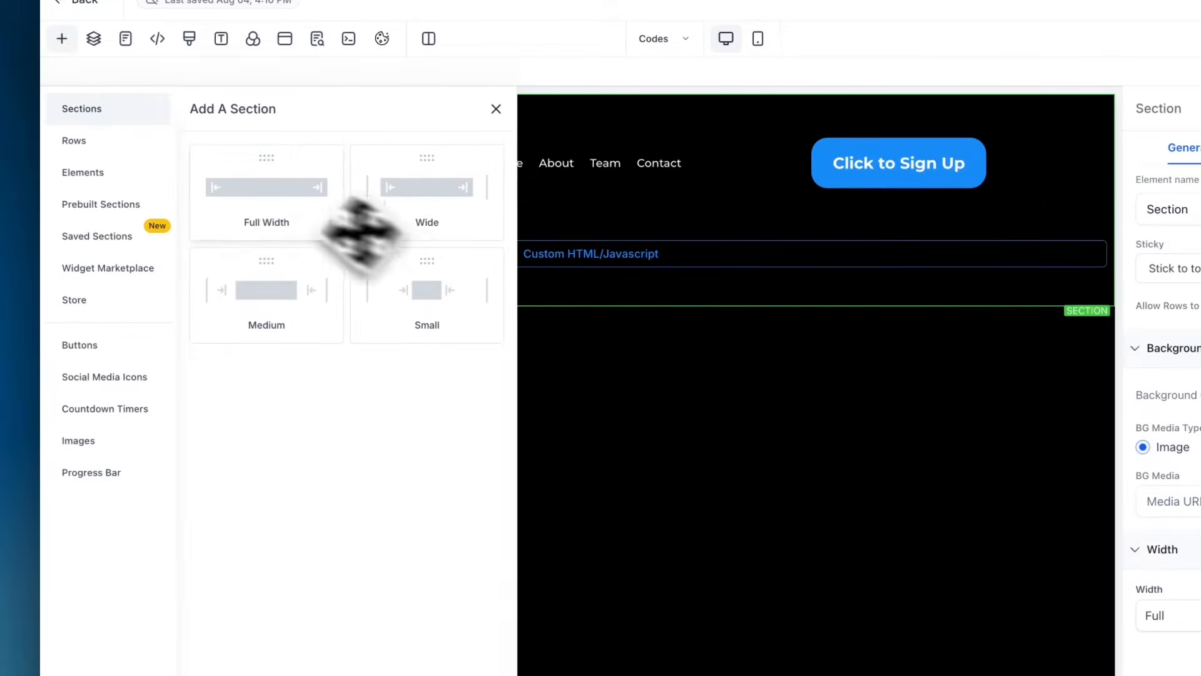
click(246, 193)
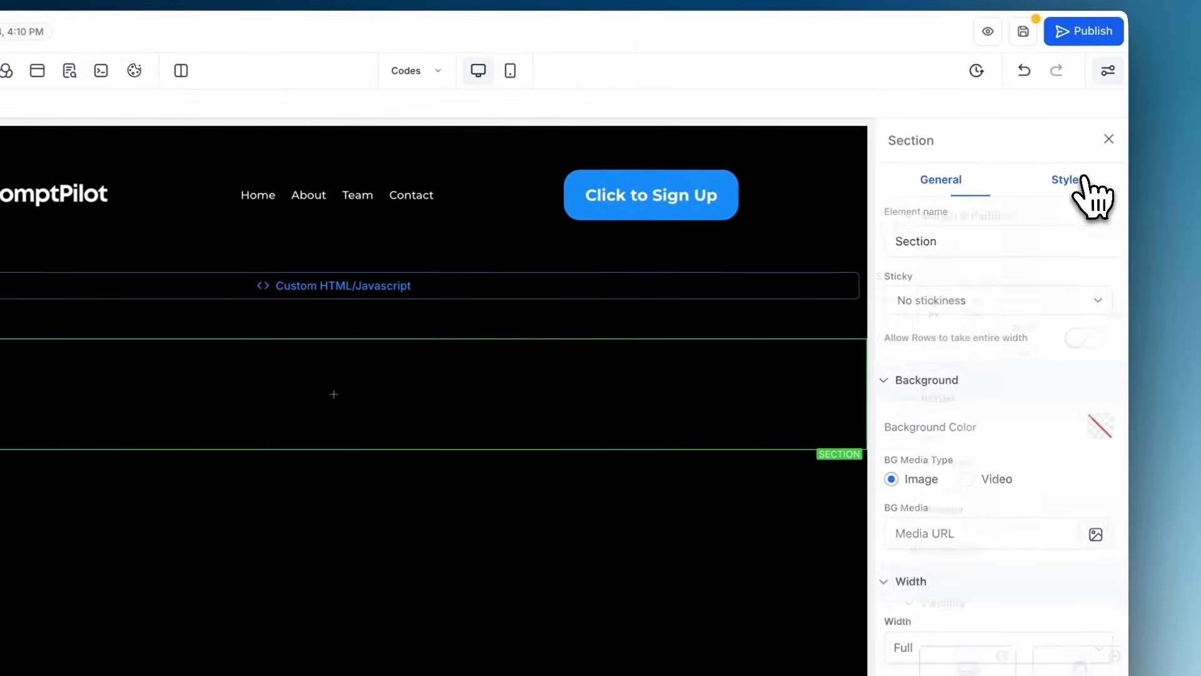
click(1081, 179)
click(1001, 297)
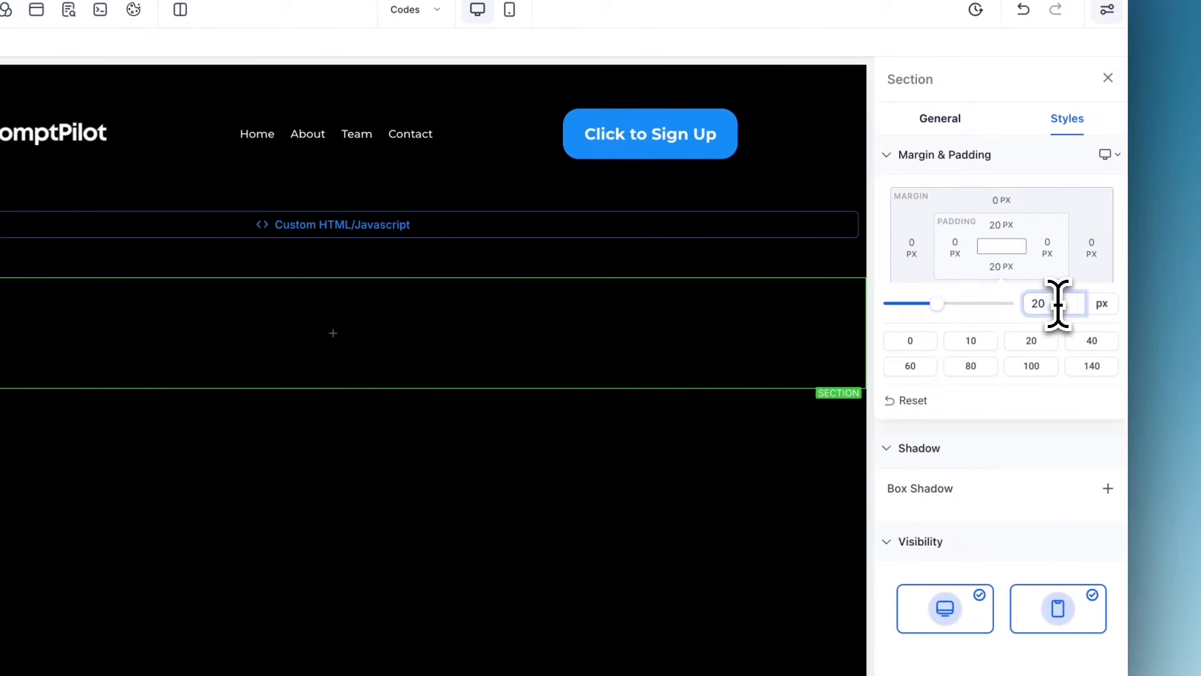
scroll(669, 480, down, 10)
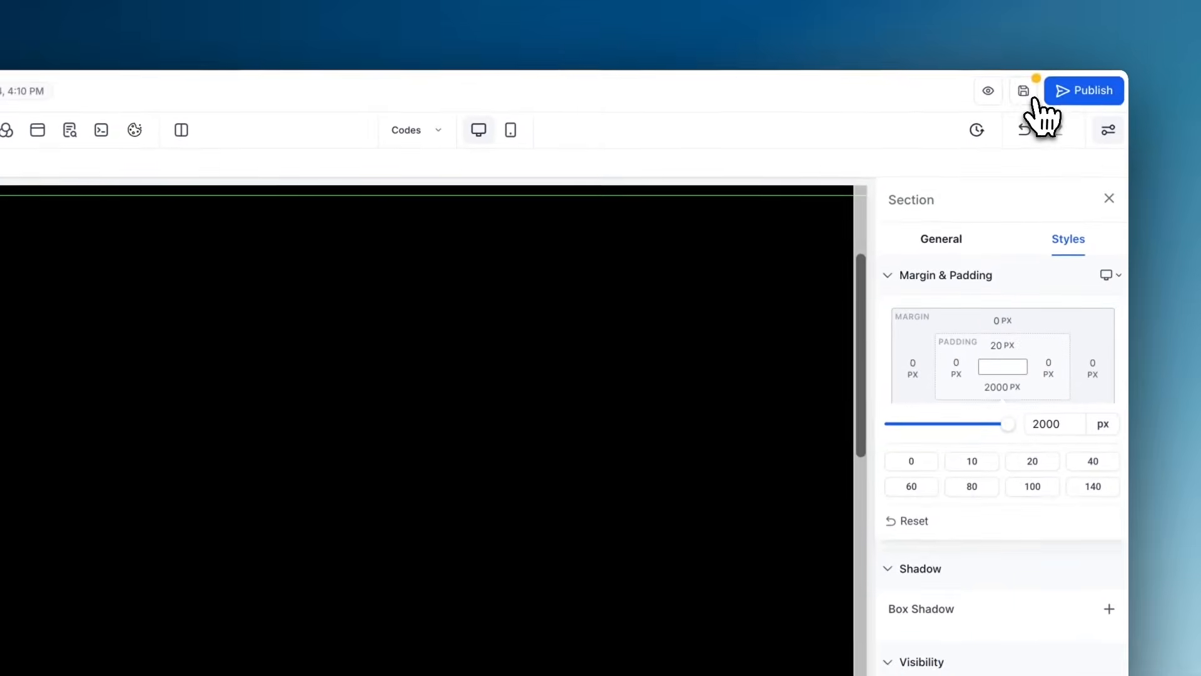
scroll(745, 389, up, 3)
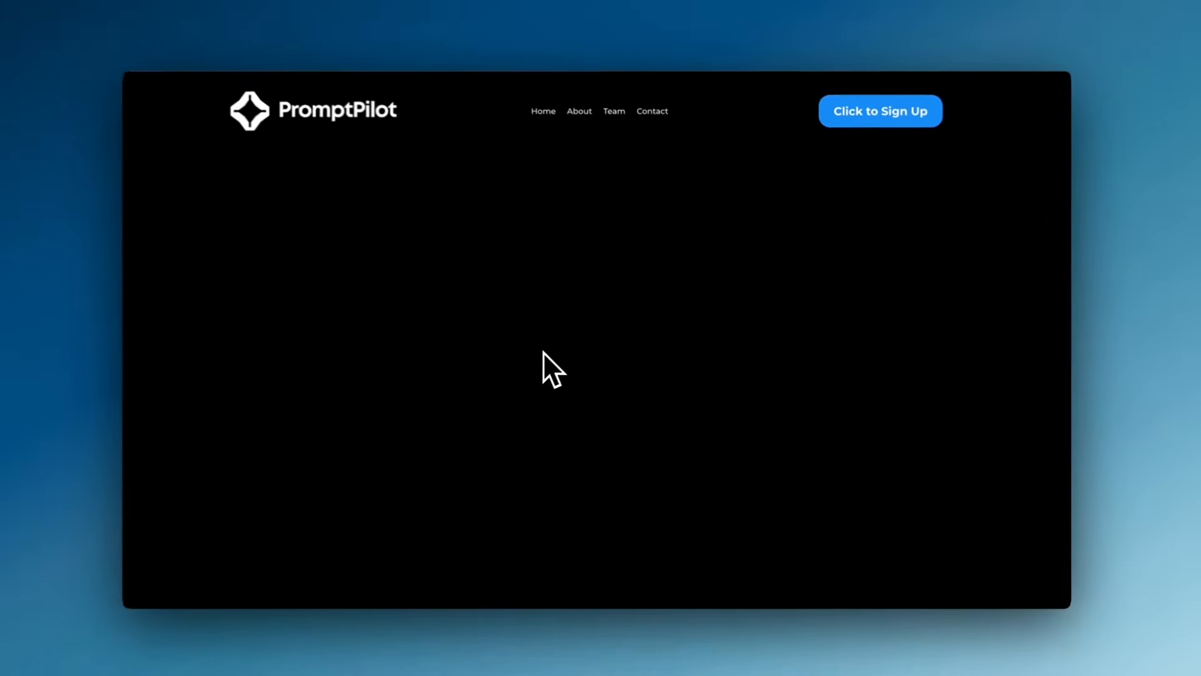
Step: Test in the page preview how the logo, menu and sign-up button react to scrolling down and up
scroll(546, 350, down, 1)
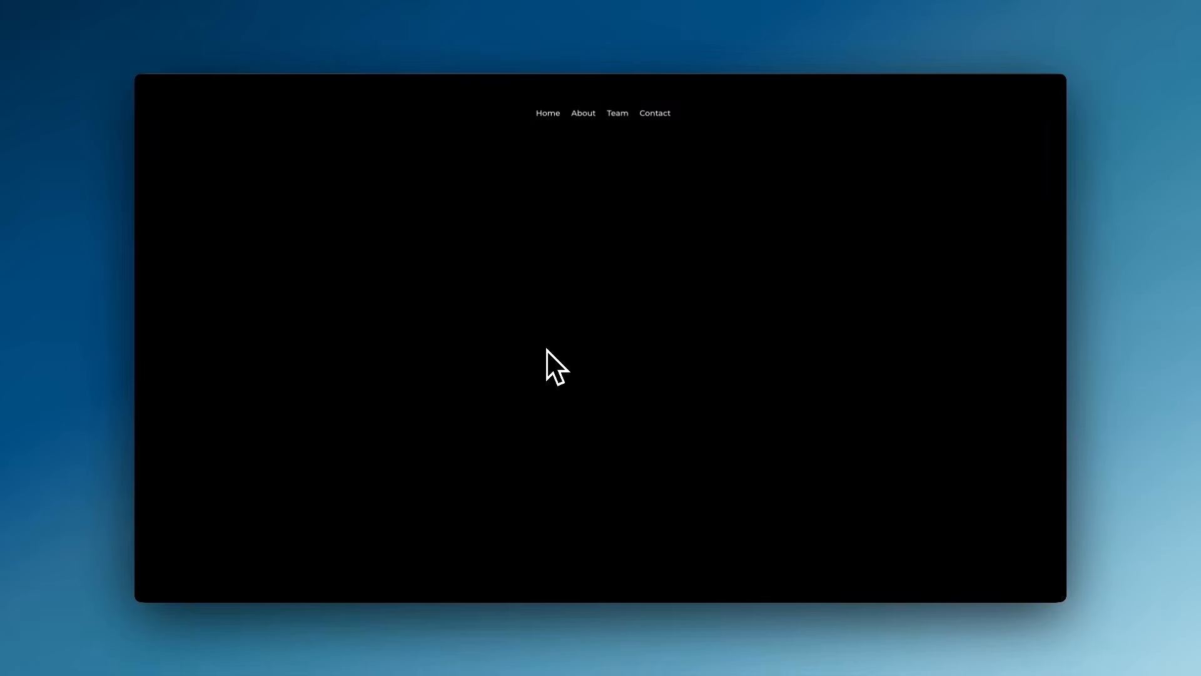
scroll(547, 349, down, 1)
scroll(537, 201, up, 3)
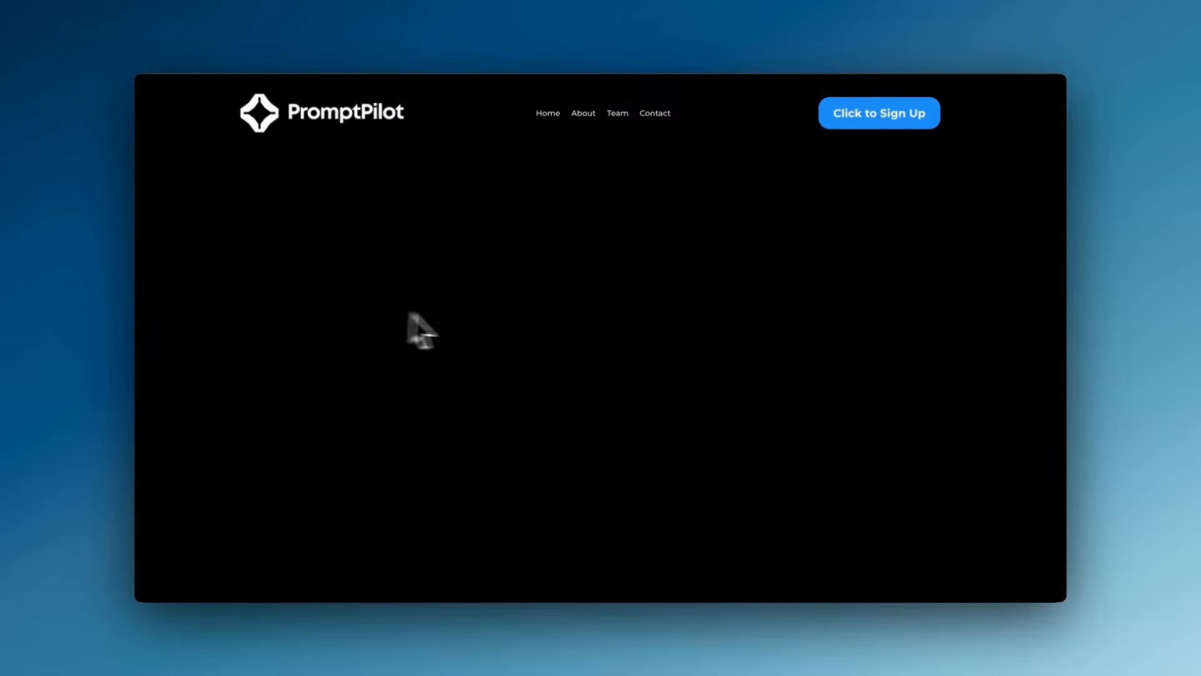
scroll(732, 330, down, 2)
scroll(729, 334, up, 2)
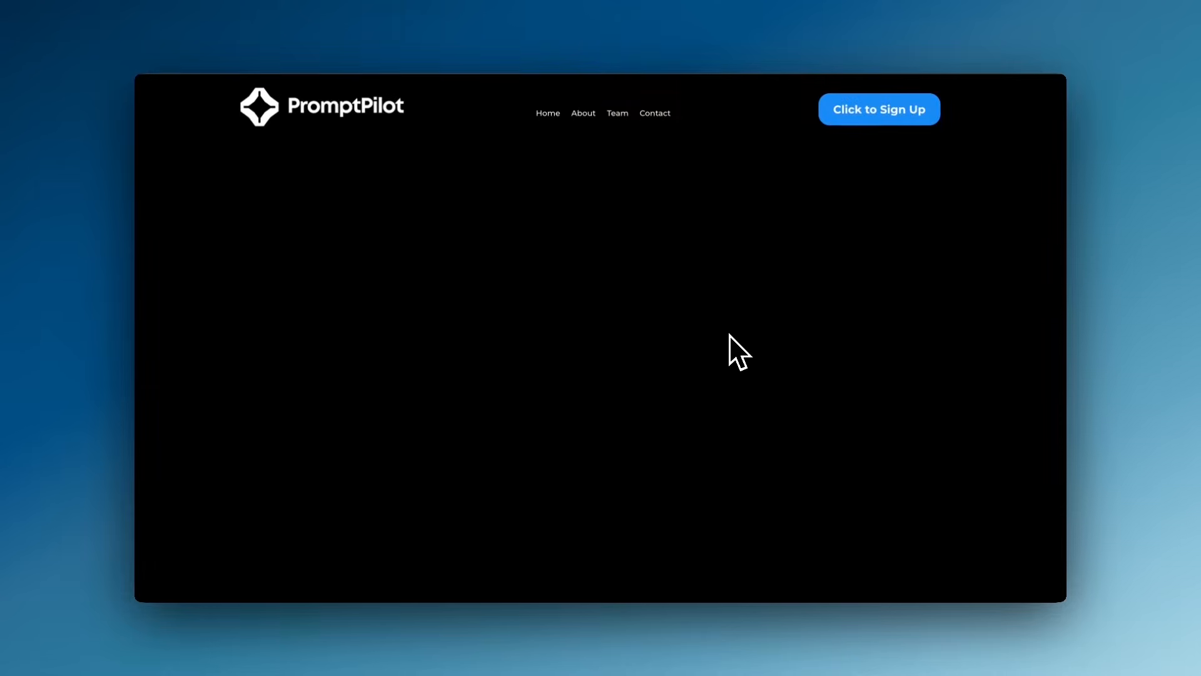
scroll(730, 334, down, 1)
scroll(729, 334, up, 1)
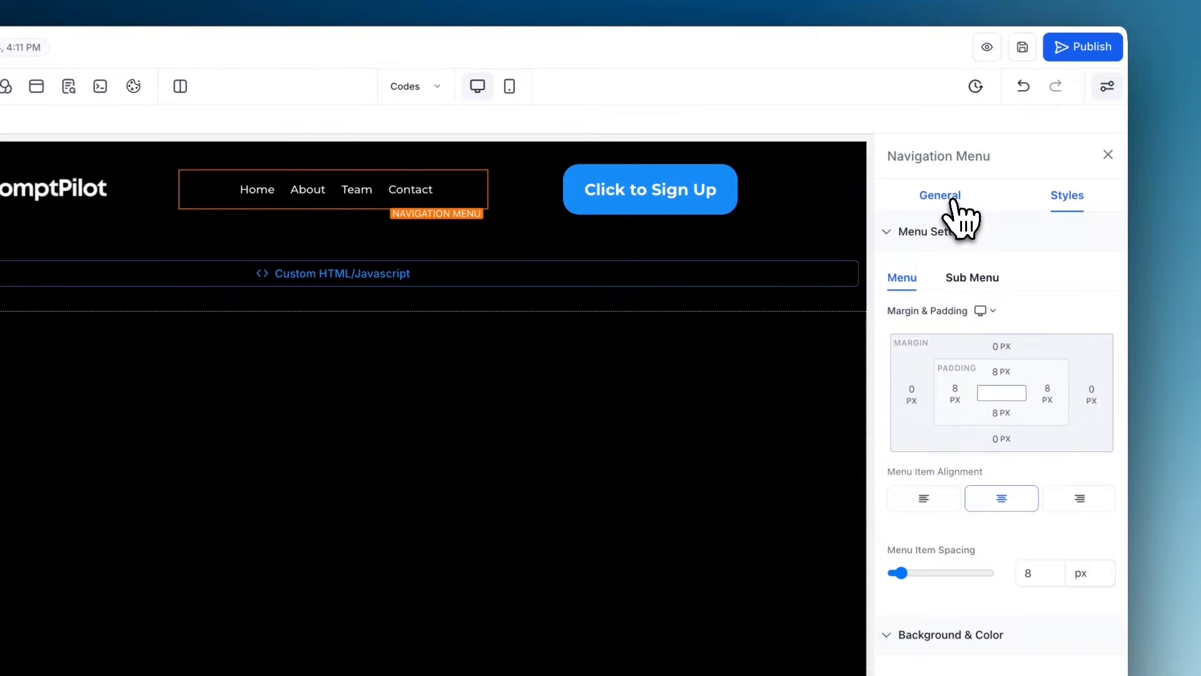
Step: Give the navigation menu a border thickness of 1 px and a corner radius of 25 px
click(982, 216)
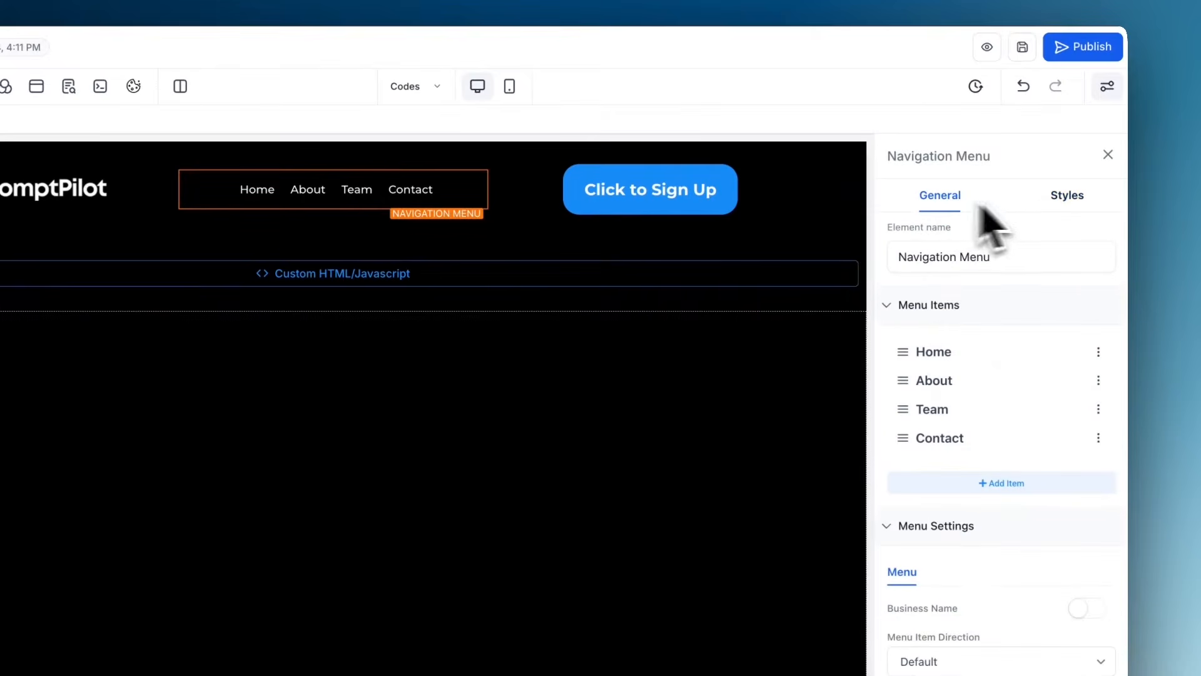
click(1059, 201)
scroll(999, 421, down, 10)
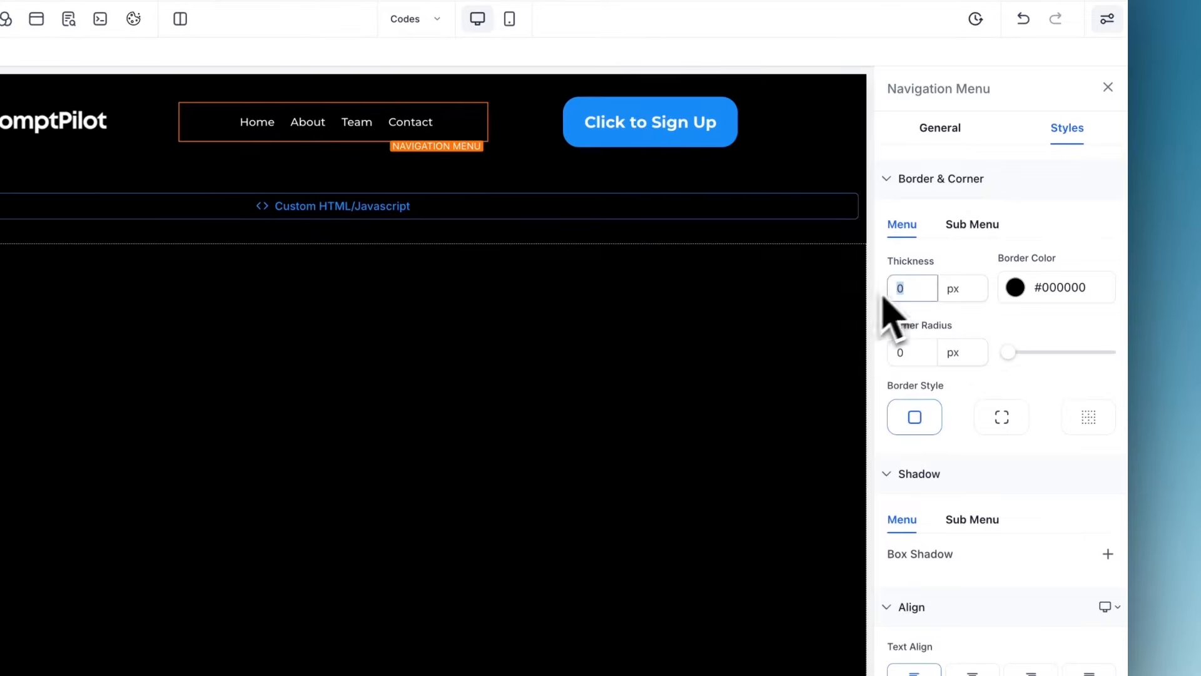
click(921, 350)
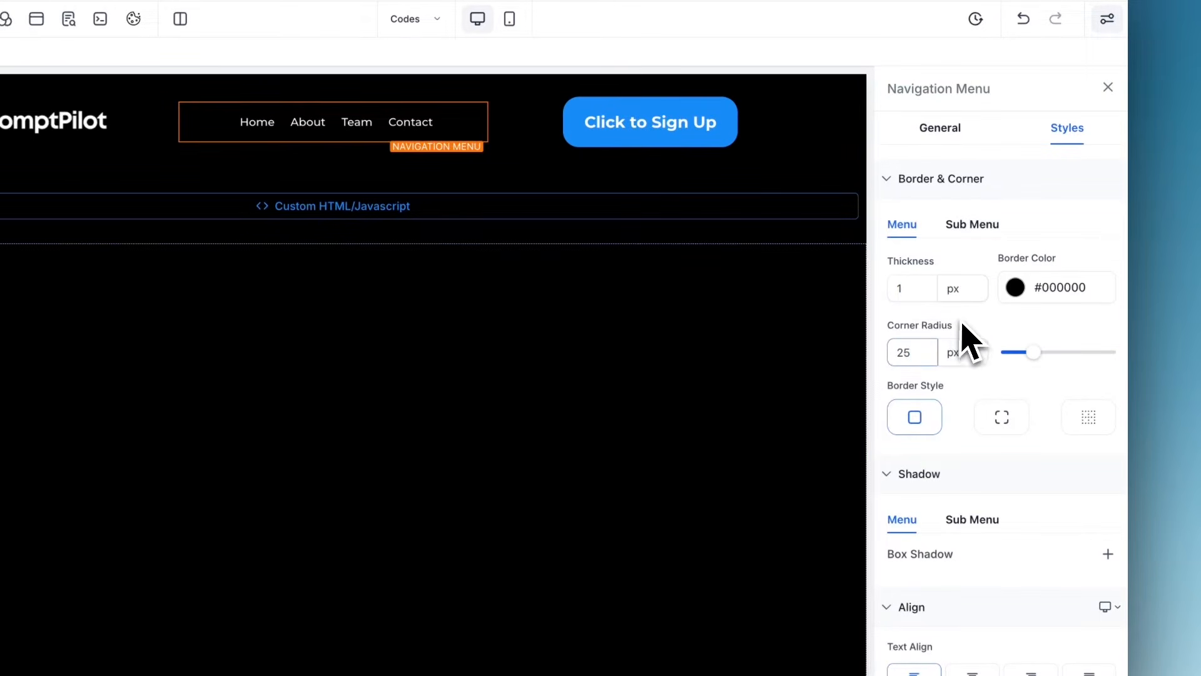
Step: Set the navigation menu's border color to dark gray #303030FF and save the page
click(1015, 289)
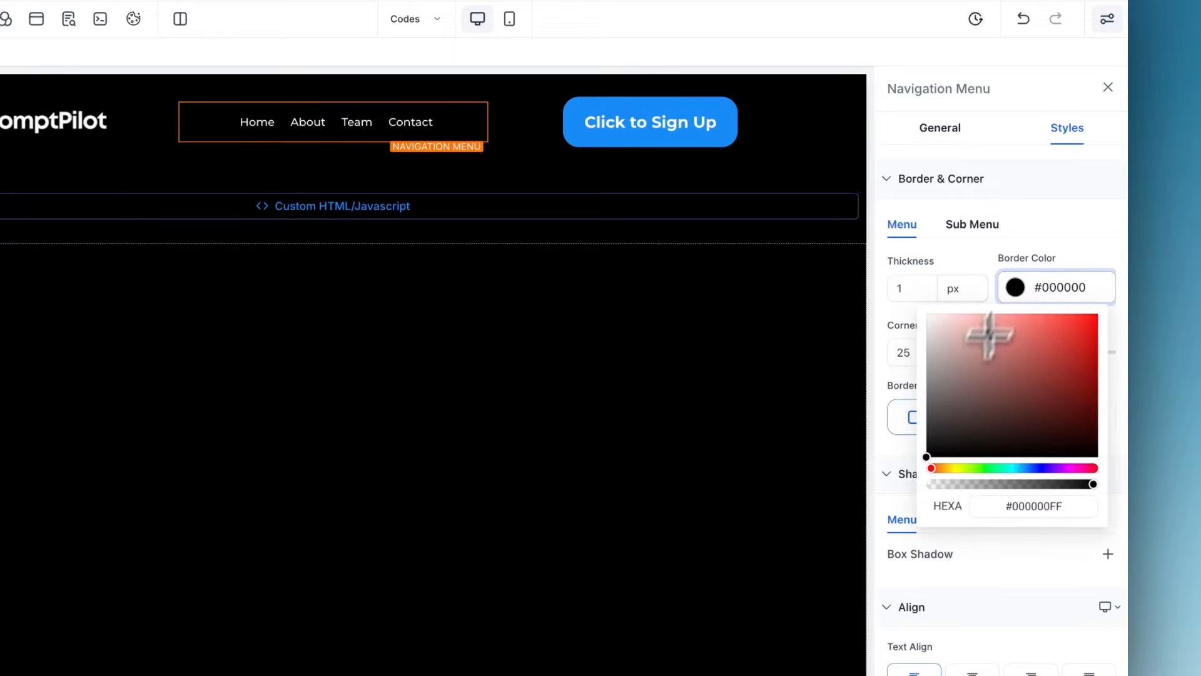
click(931, 450)
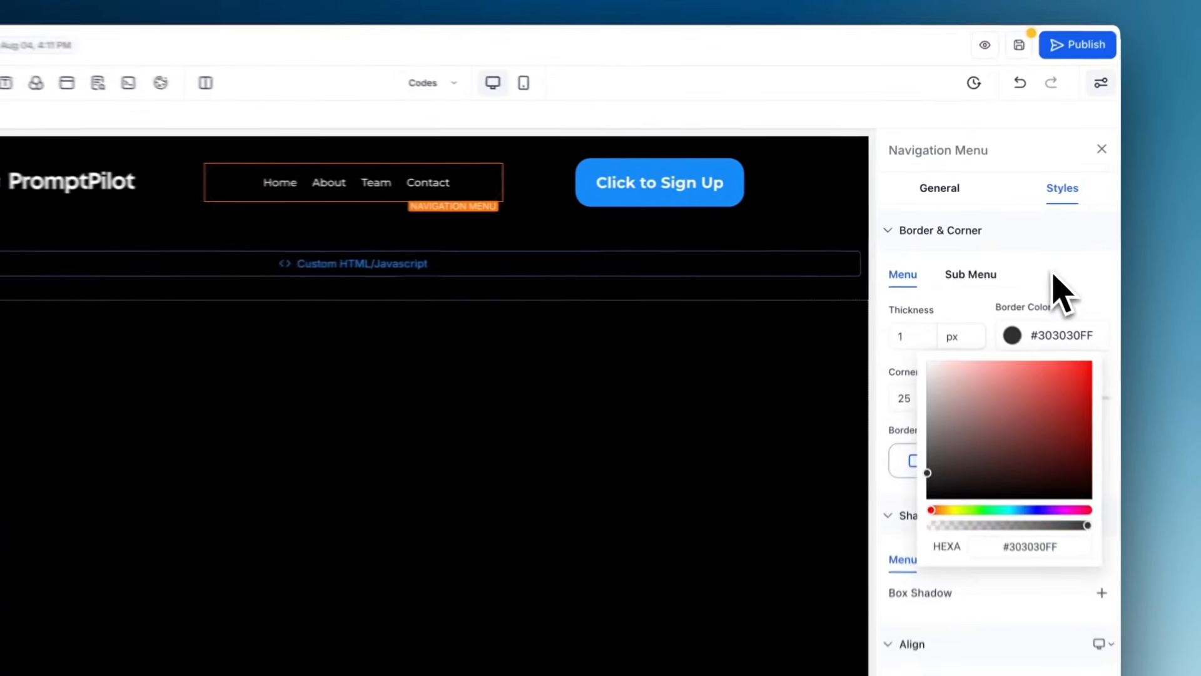
click(645, 358)
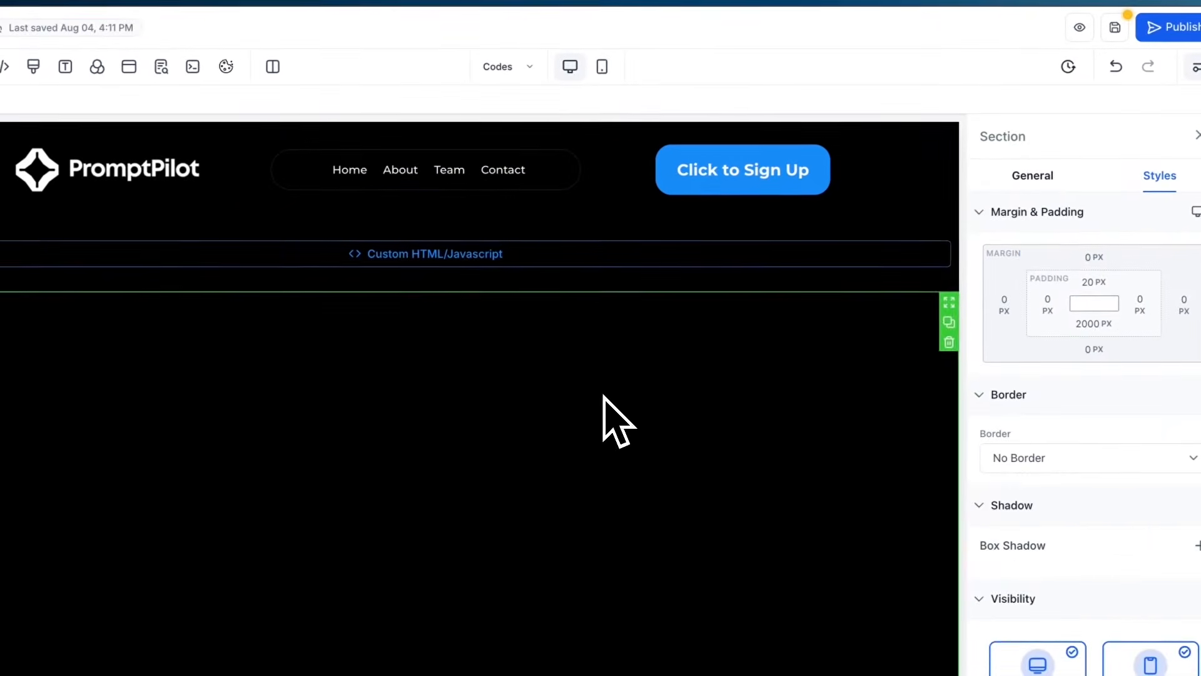
scroll(496, 444, down, 1)
scroll(496, 444, up, 1)
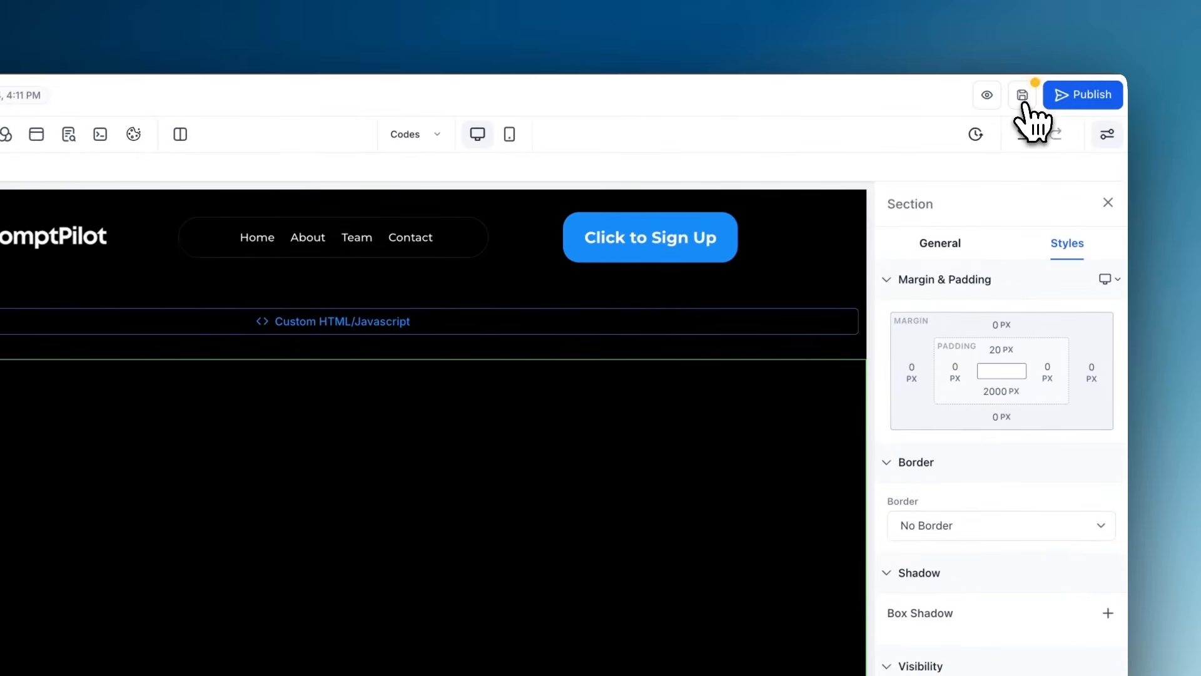
click(1023, 99)
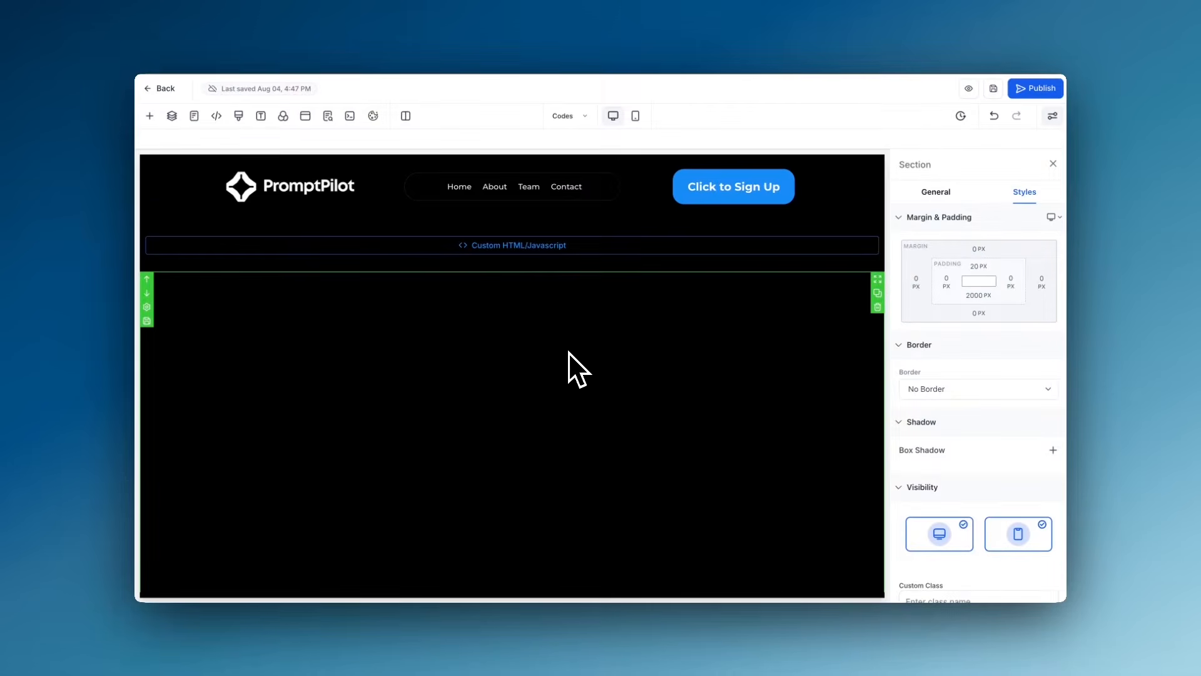
scroll(568, 352, down, 1)
scroll(568, 352, up, 1)
scroll(568, 351, down, 1)
scroll(568, 352, up, 1)
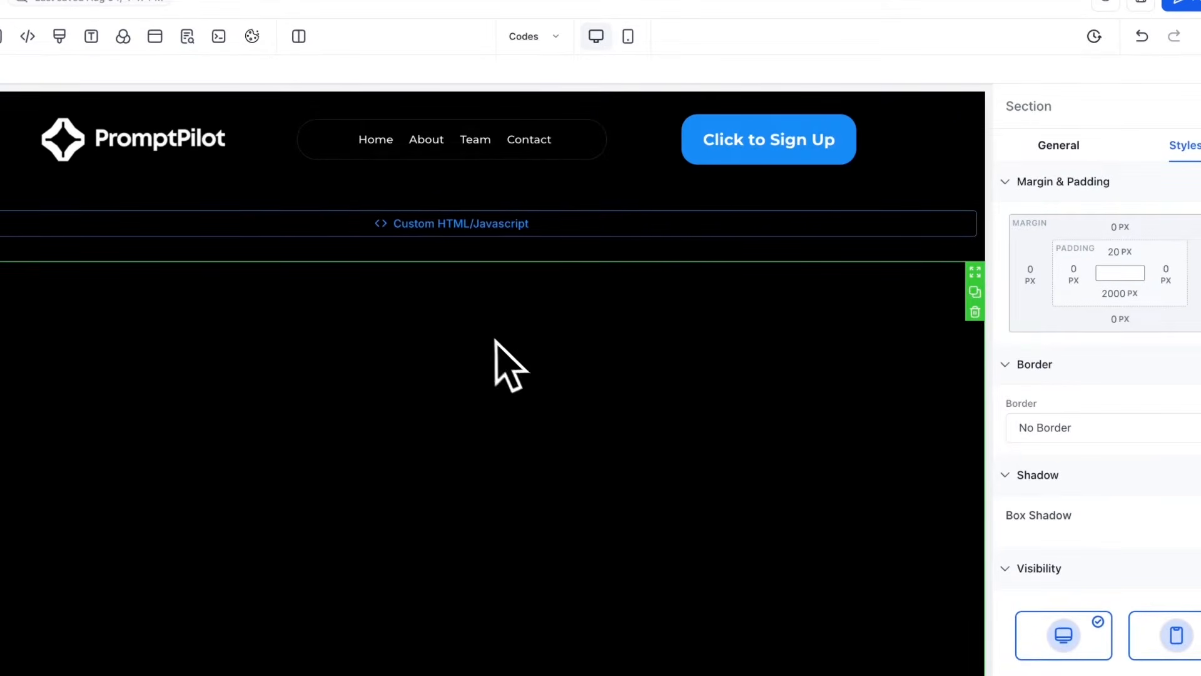
Step: Set the bottom padding of the section below the header to 200 px
click(1120, 294)
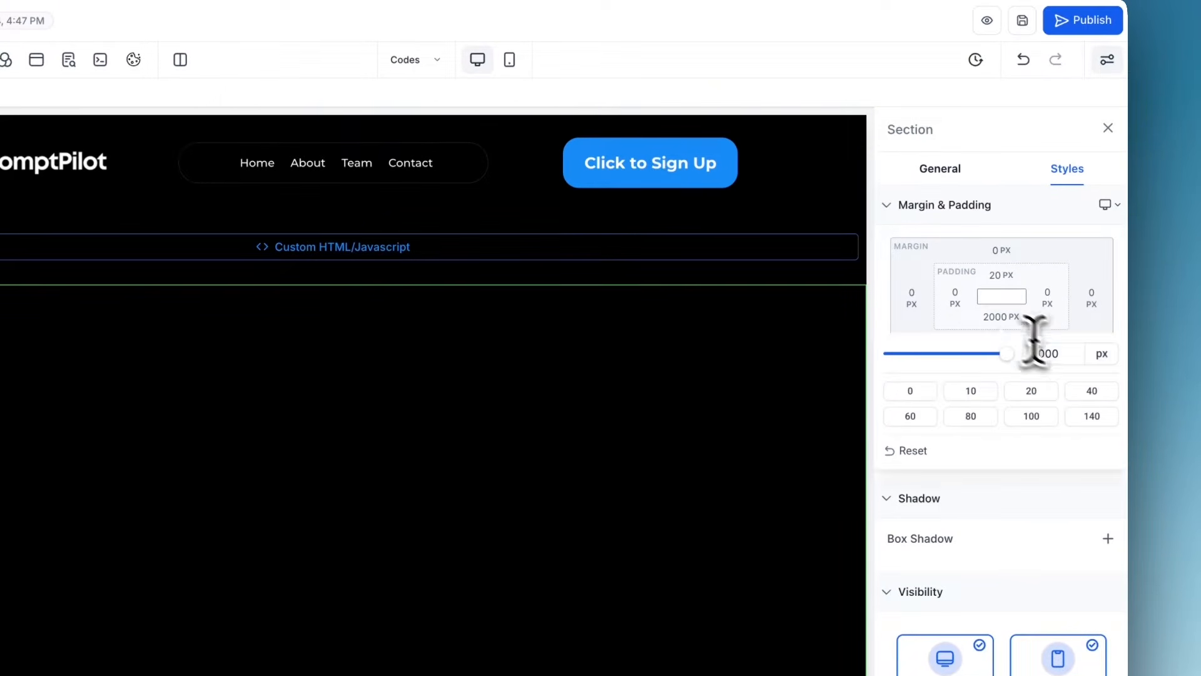
double_click(1047, 359)
text(200)
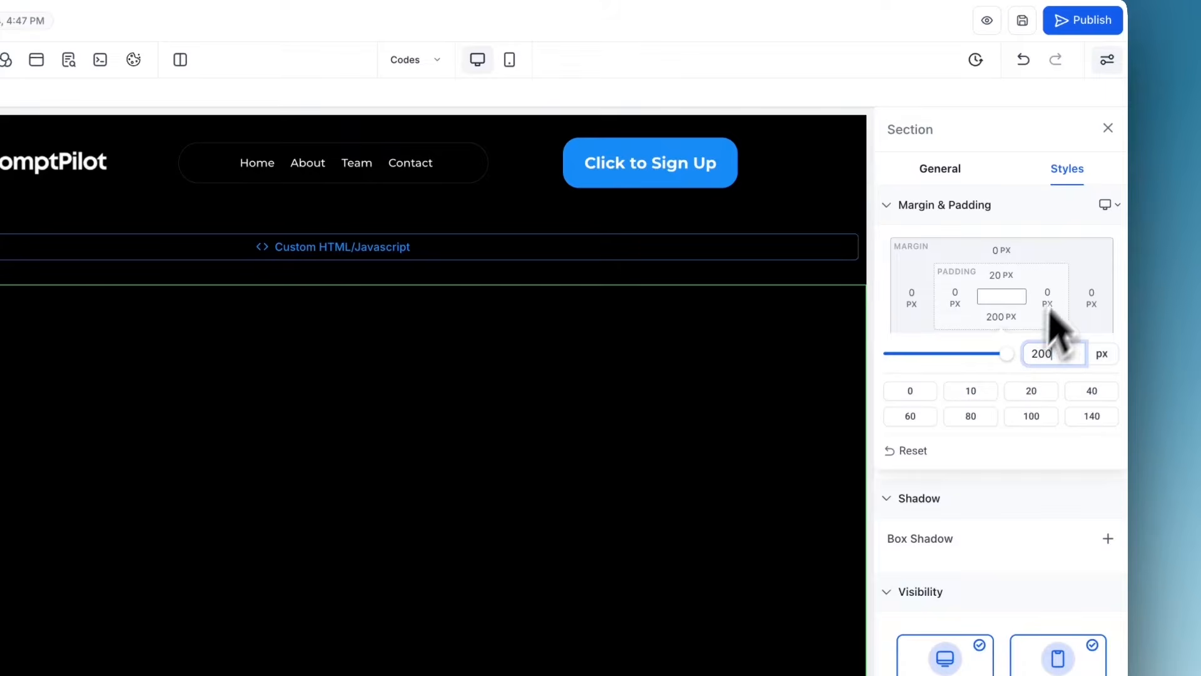
click(1069, 260)
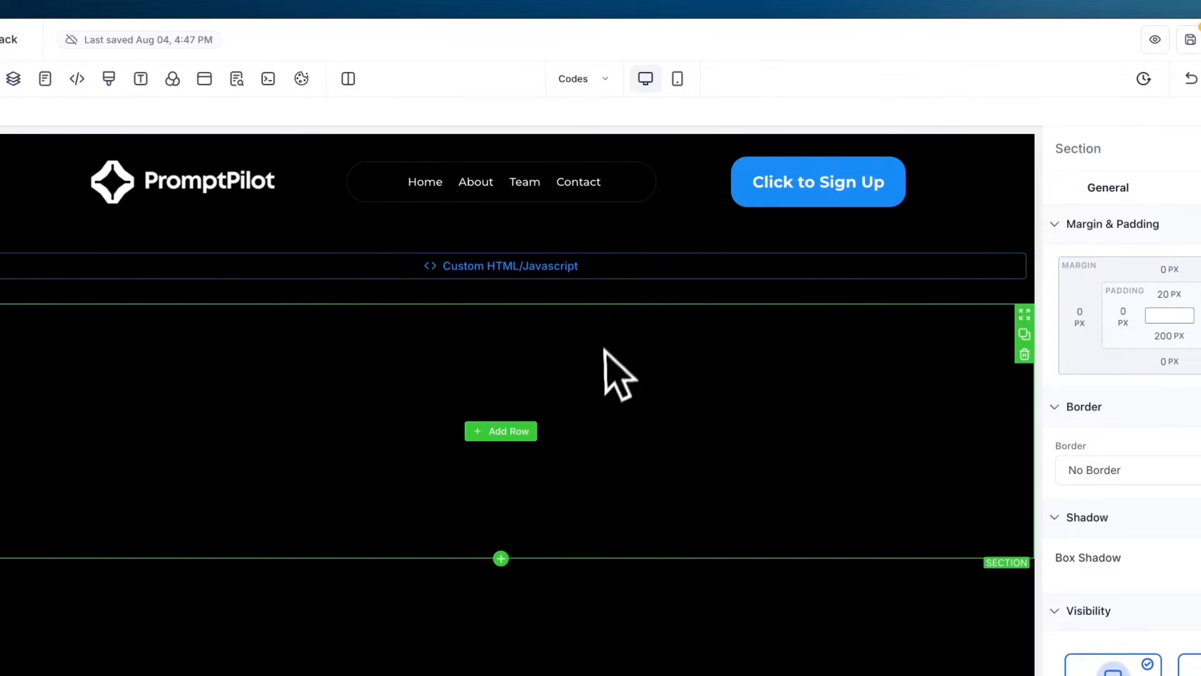
Step: Add a one-column row to the section below the header and place a Headline element in it
click(501, 431)
click(152, 224)
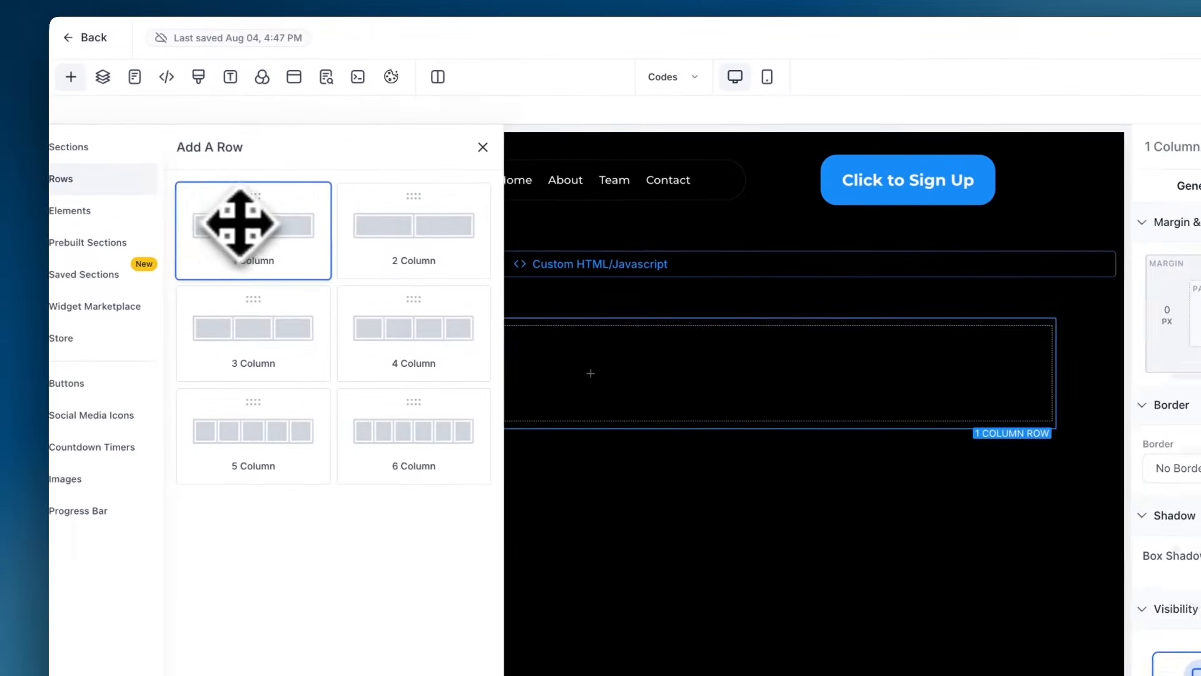
click(588, 378)
drag(257, 279, 590, 384)
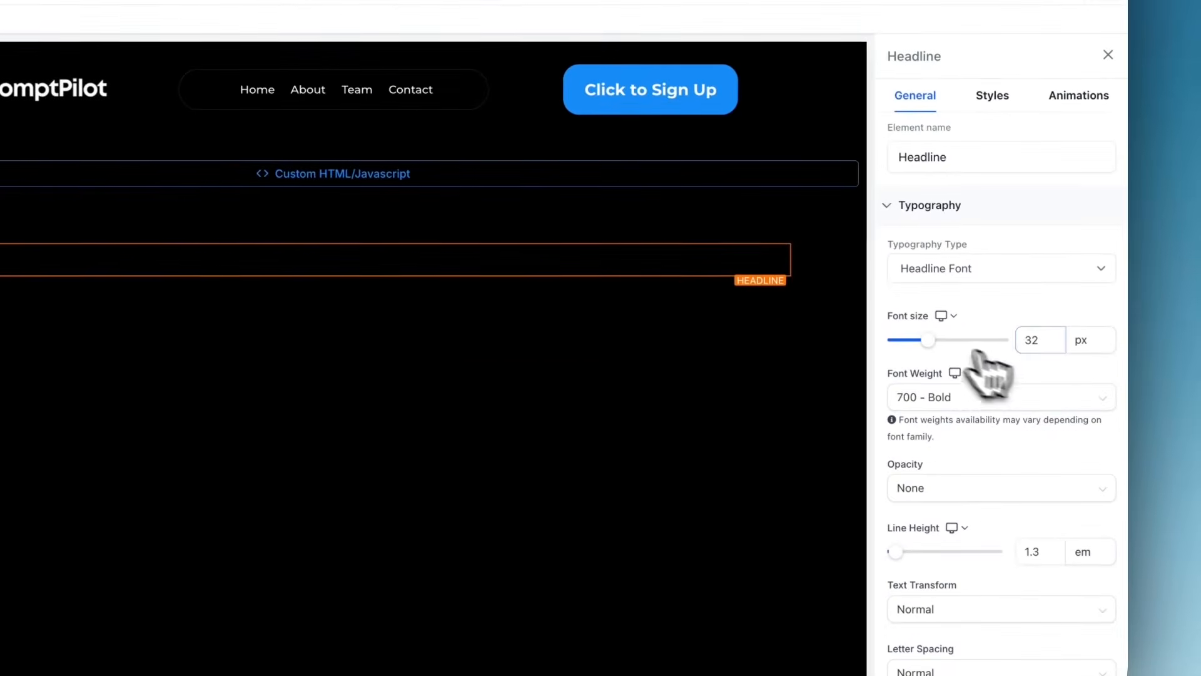
Step: Set the headline's font size to 100 px and its text color to white
drag(976, 341, 1062, 348)
scroll(992, 487, down, 6)
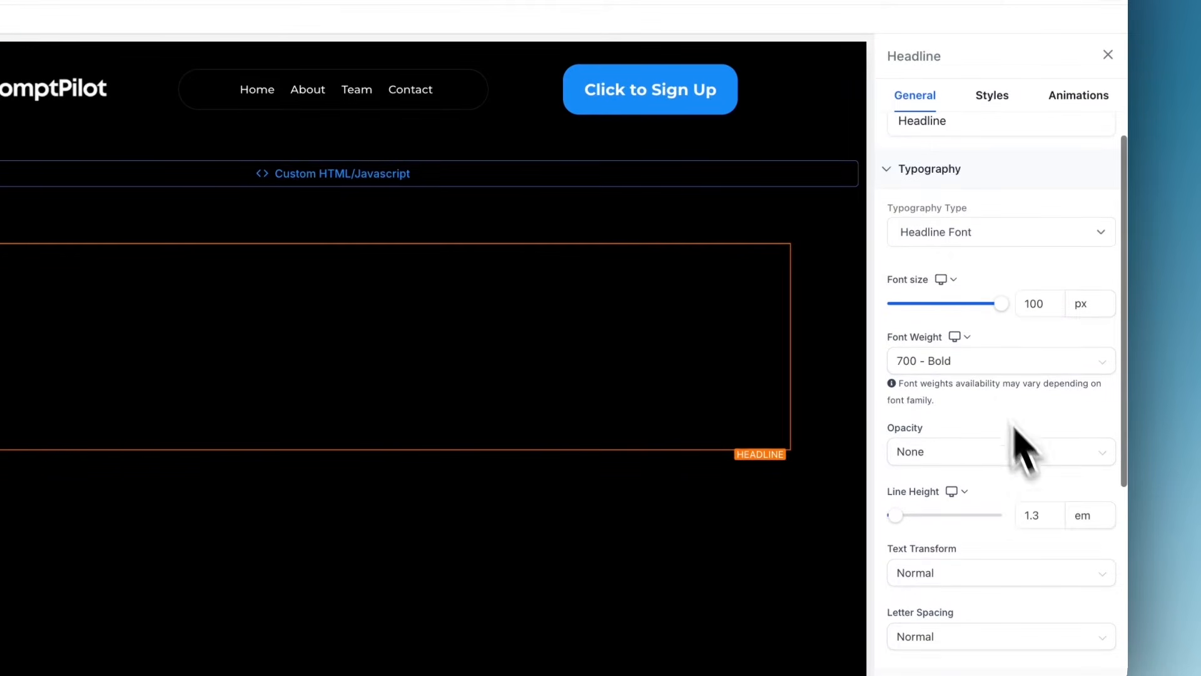
click(1103, 435)
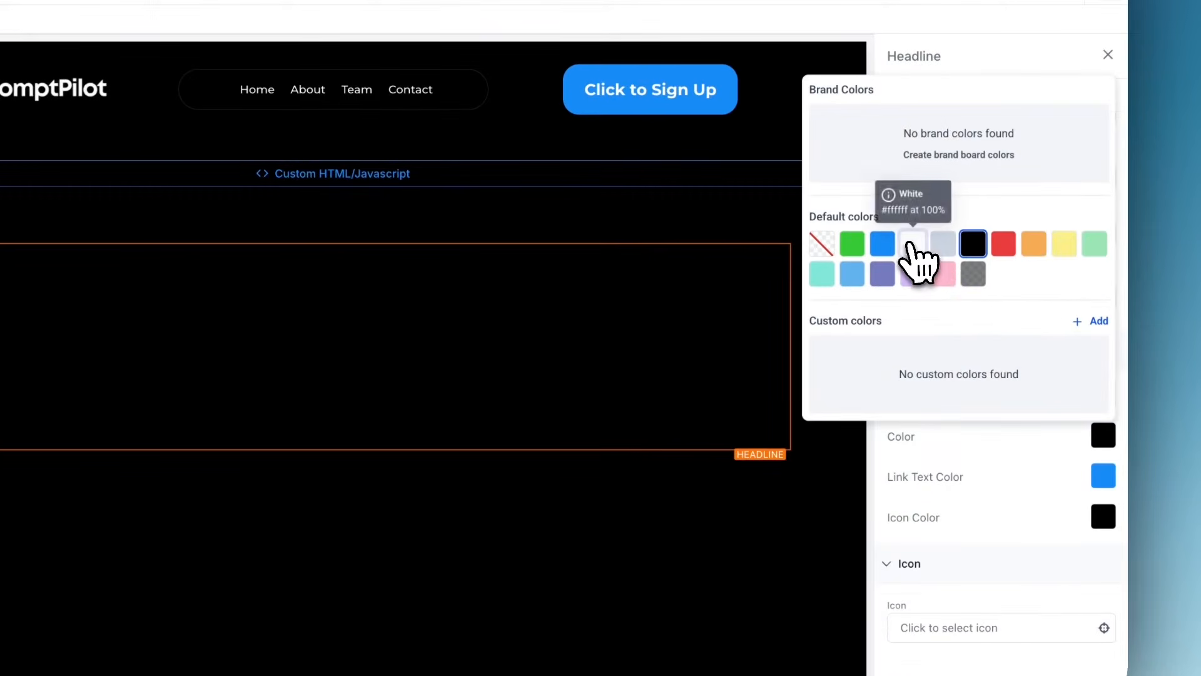
click(912, 246)
click(623, 523)
click(667, 294)
Step: Give the headline 40 px of left padding and 40 px of right padding
click(1014, 107)
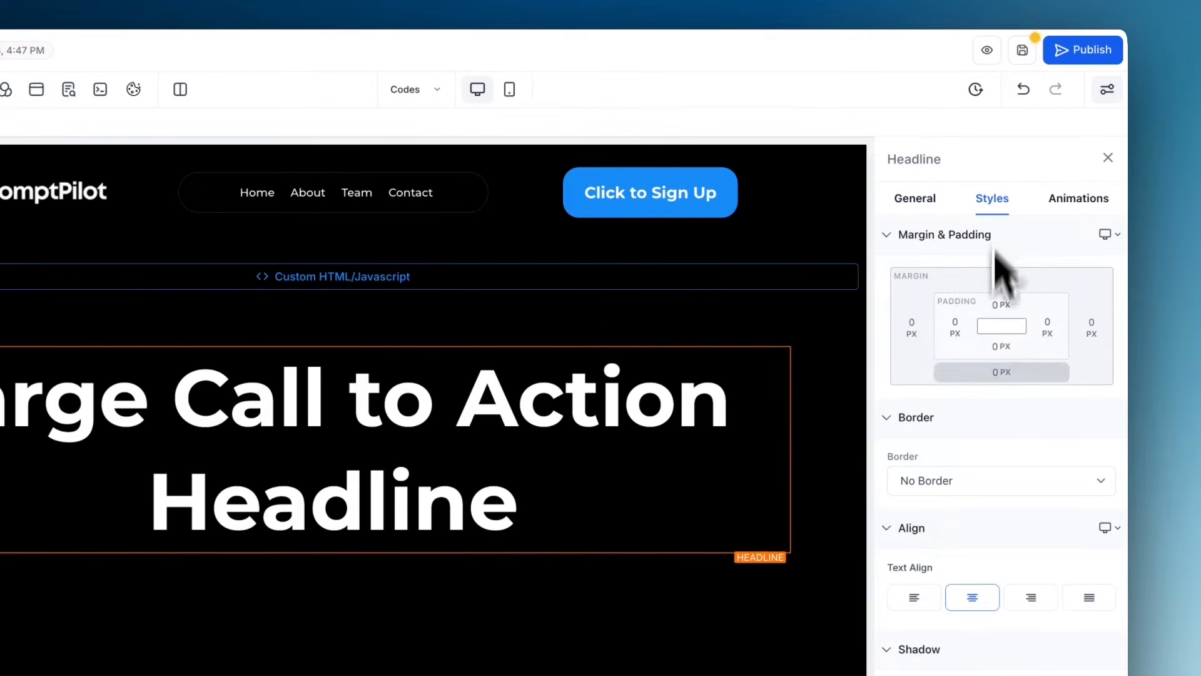
click(952, 331)
click(1045, 407)
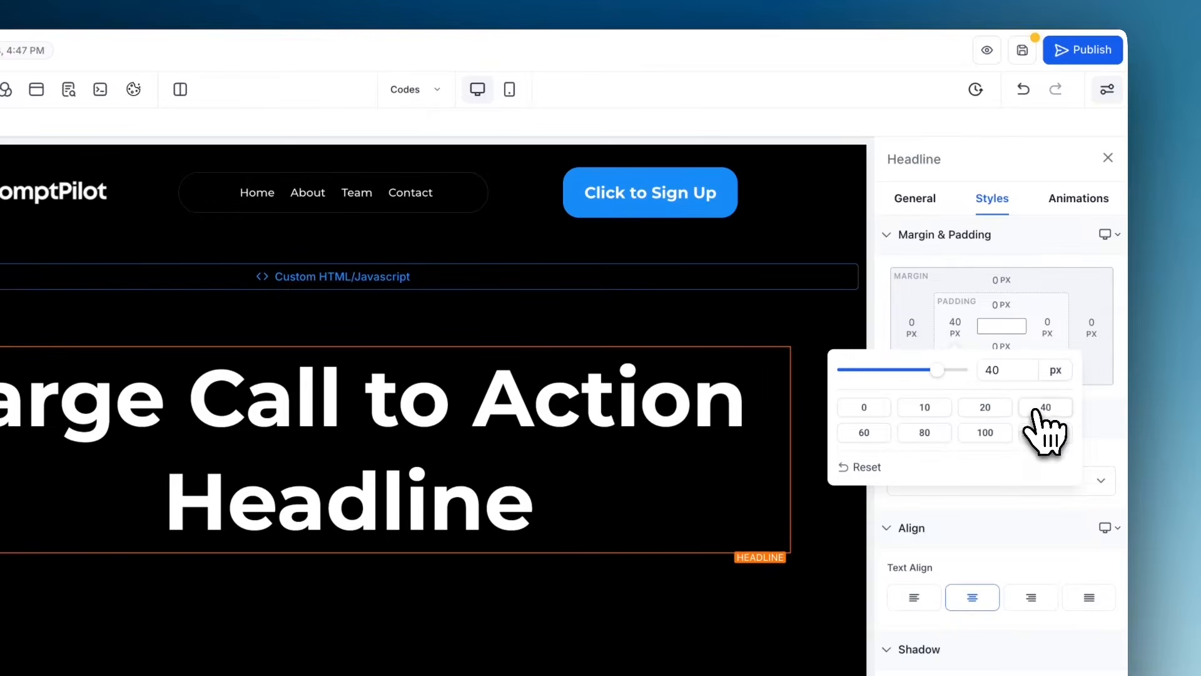
click(1048, 328)
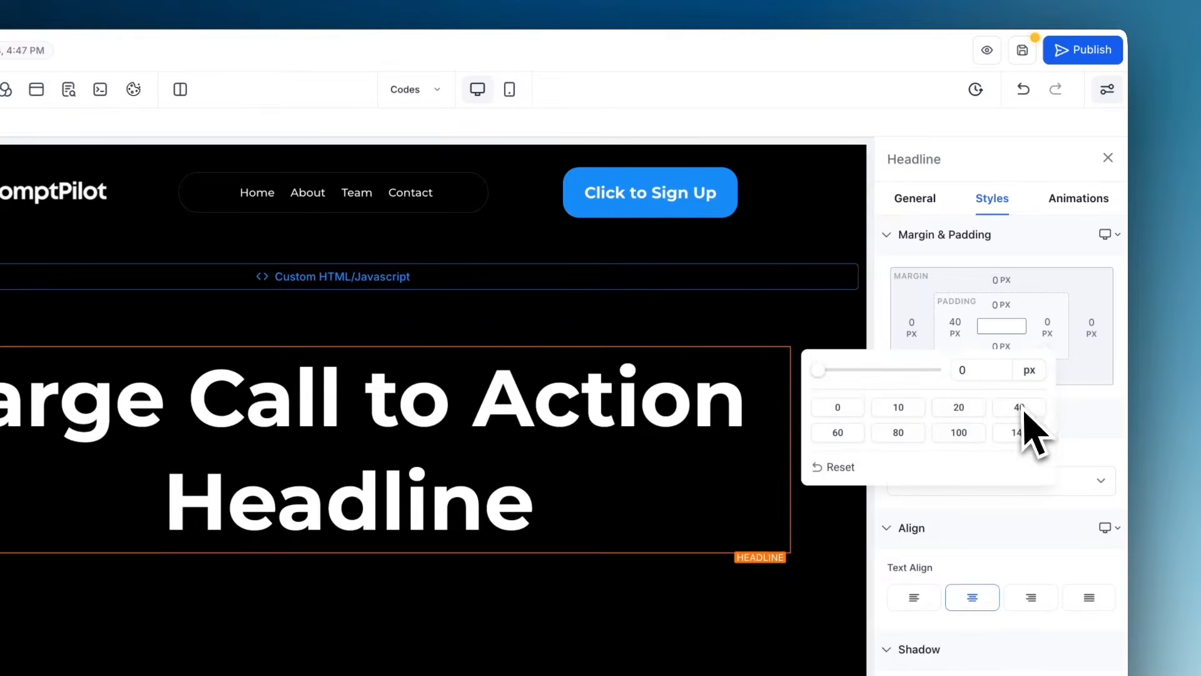
click(1019, 408)
click(647, 339)
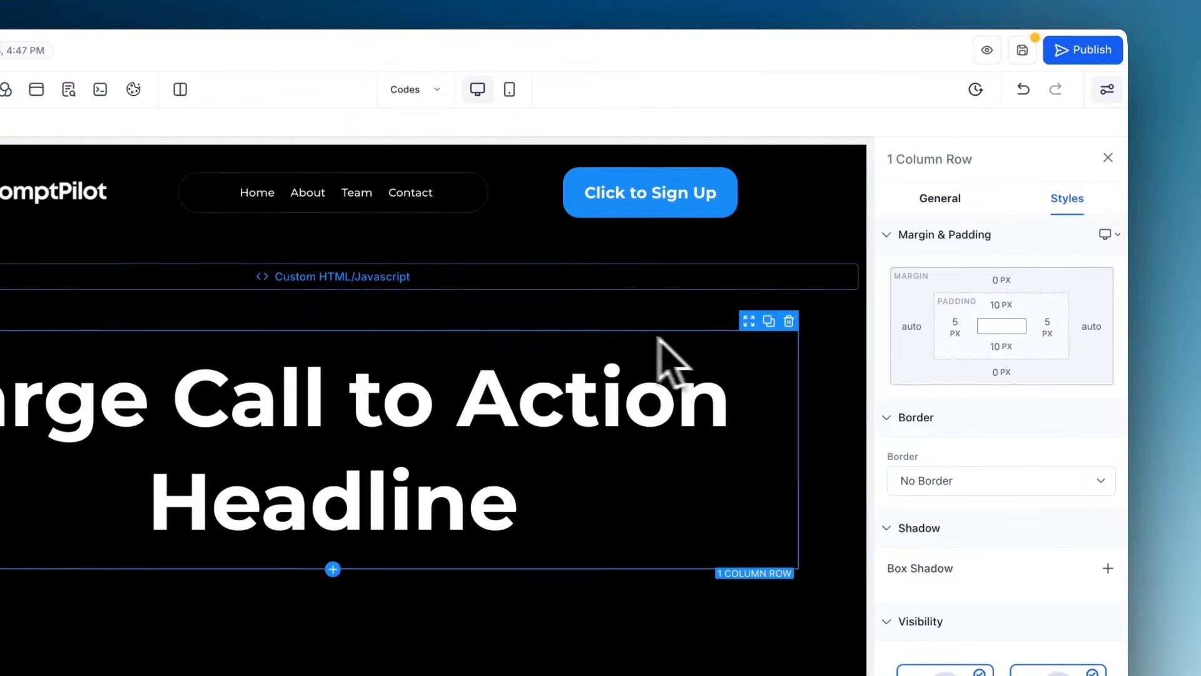
click(577, 324)
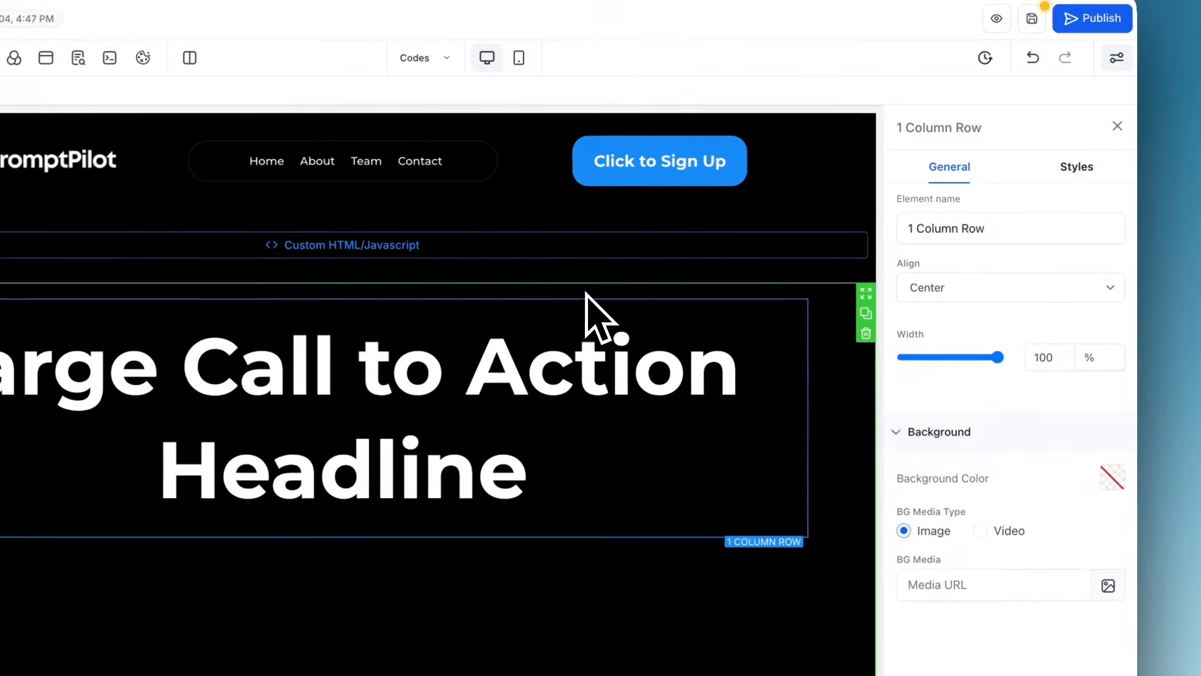
click(585, 292)
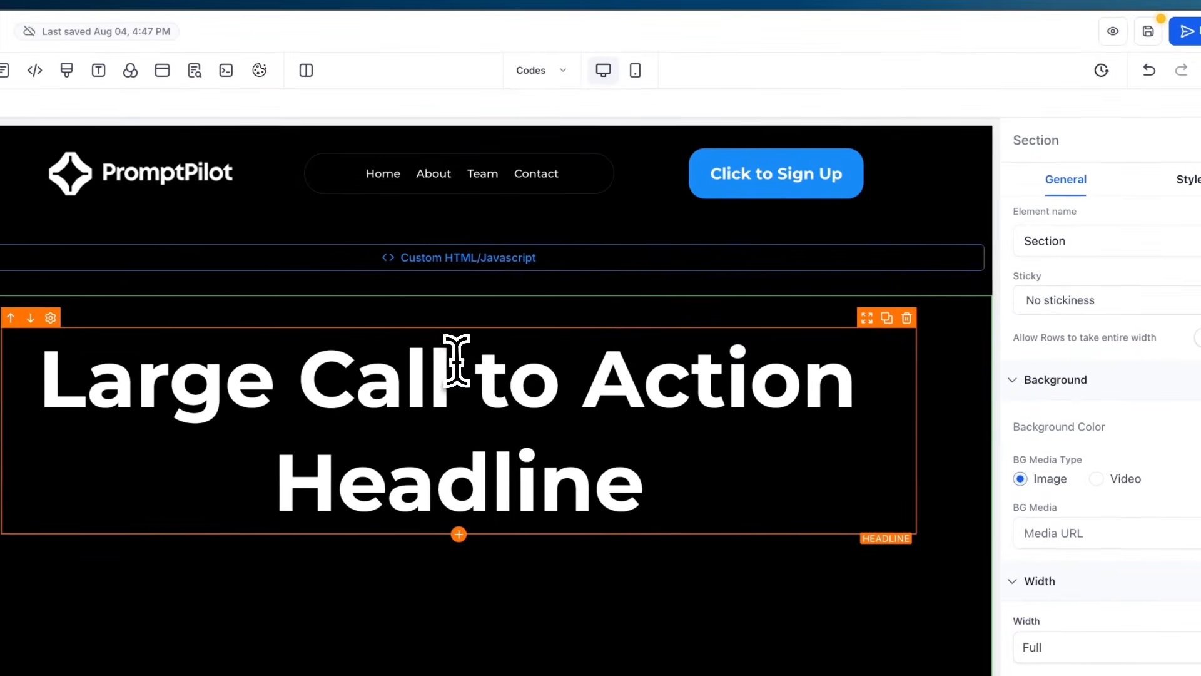
Step: Enlarge the headline's font size to 150 px
click(350, 347)
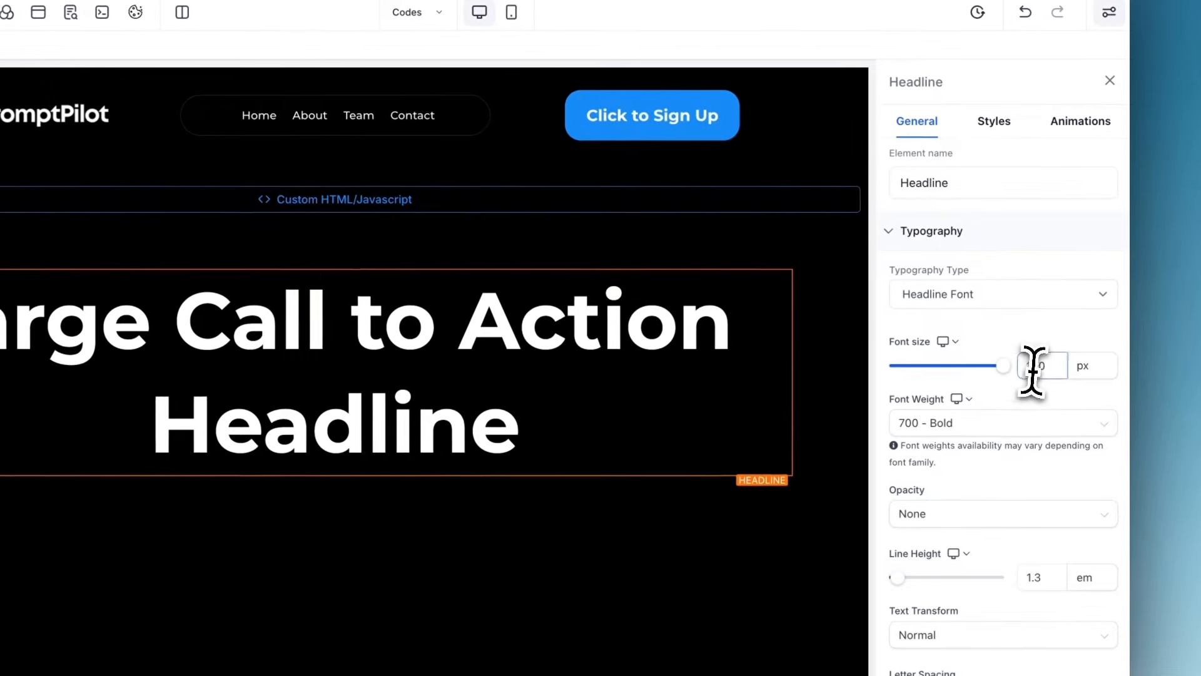
double_click(1033, 370)
text(150)
click(1032, 344)
click(1034, 371)
click(1051, 331)
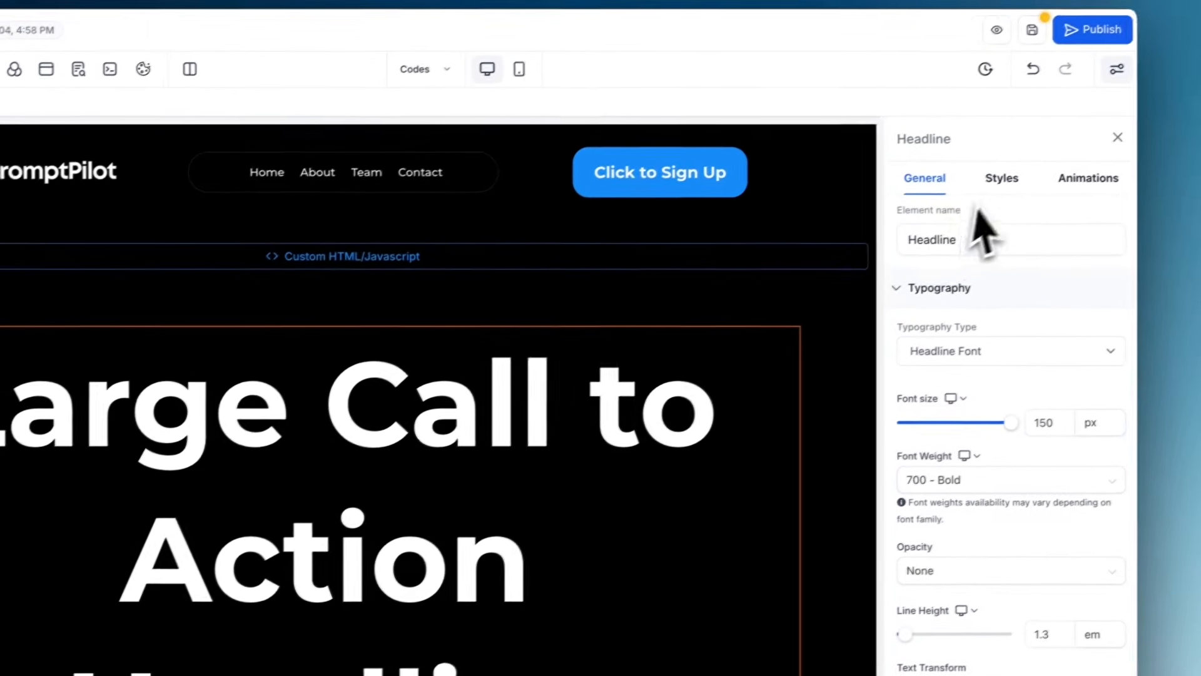
Step: Set the headline's top padding to 20 px and select the column that holds it
click(1066, 154)
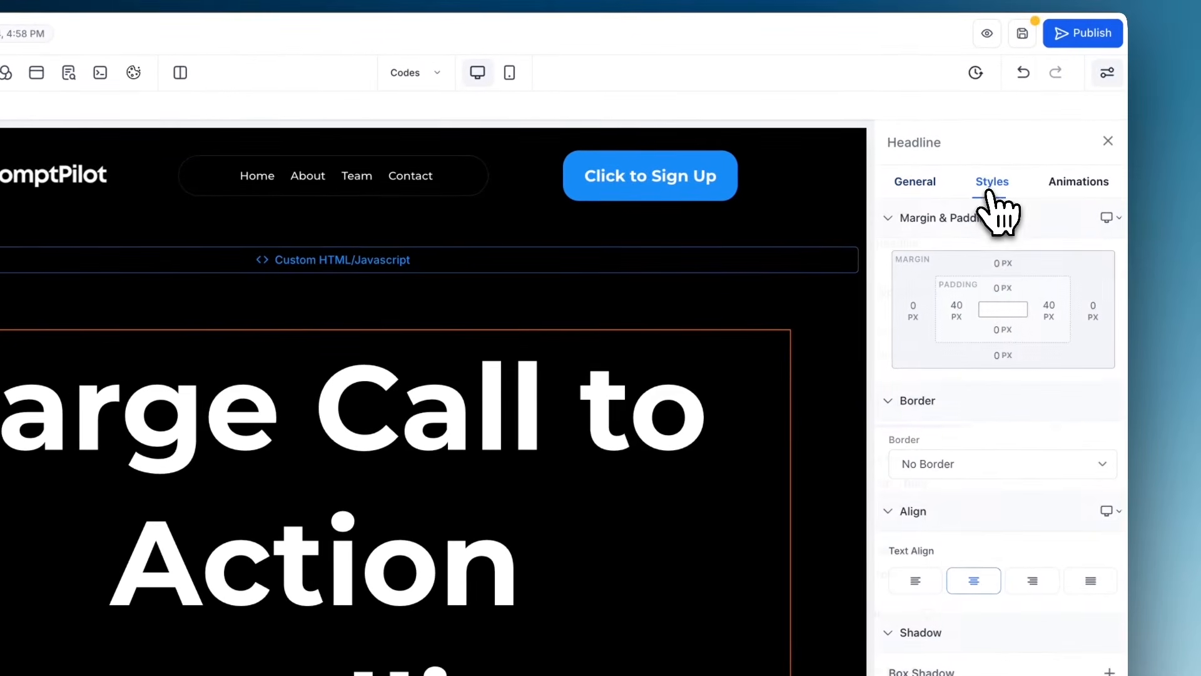
click(1002, 290)
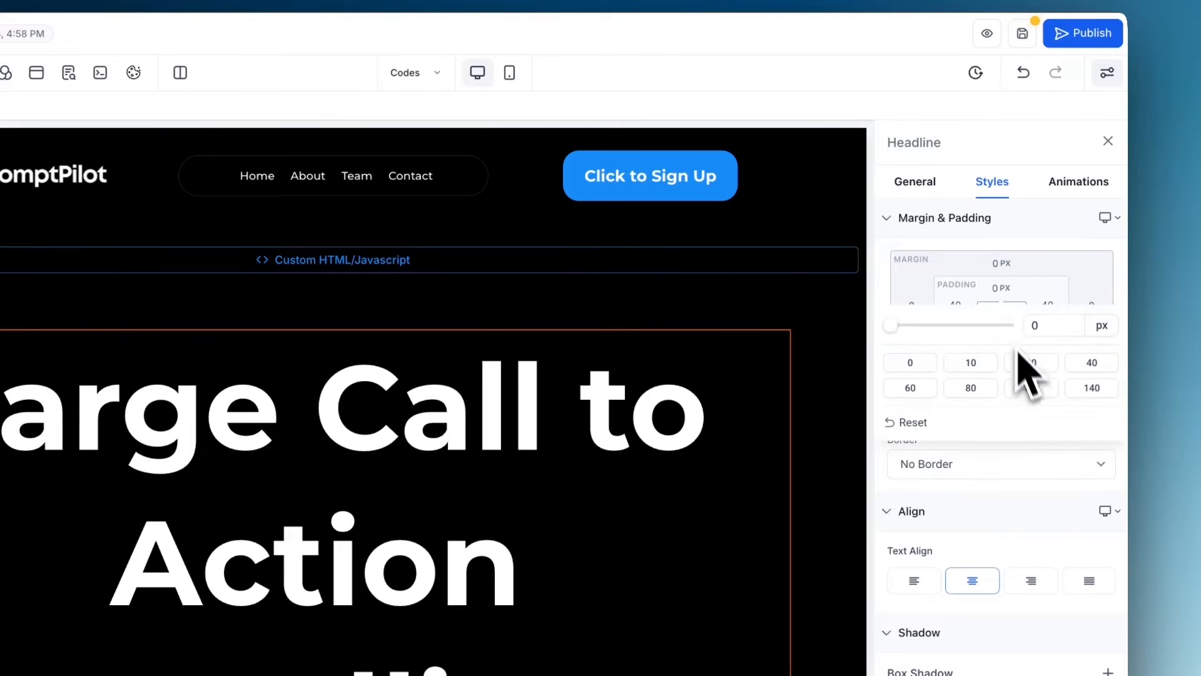
click(1031, 363)
scroll(317, 575, down, 4)
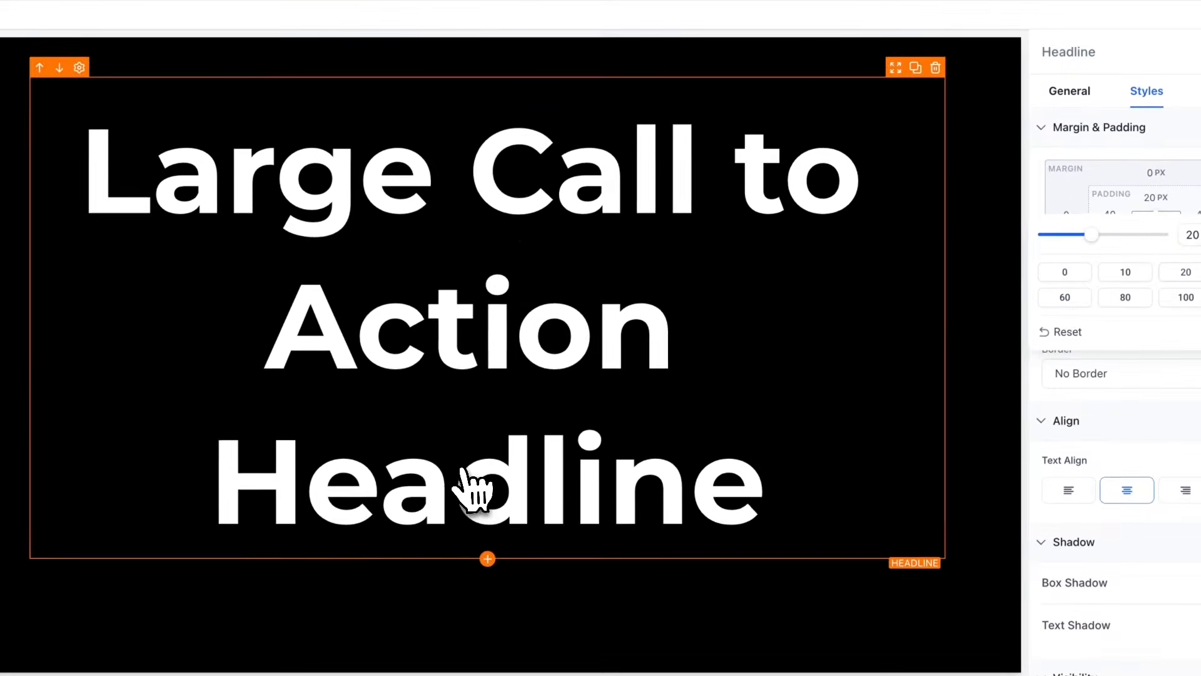
click(331, 585)
scroll(482, 510, up, 5)
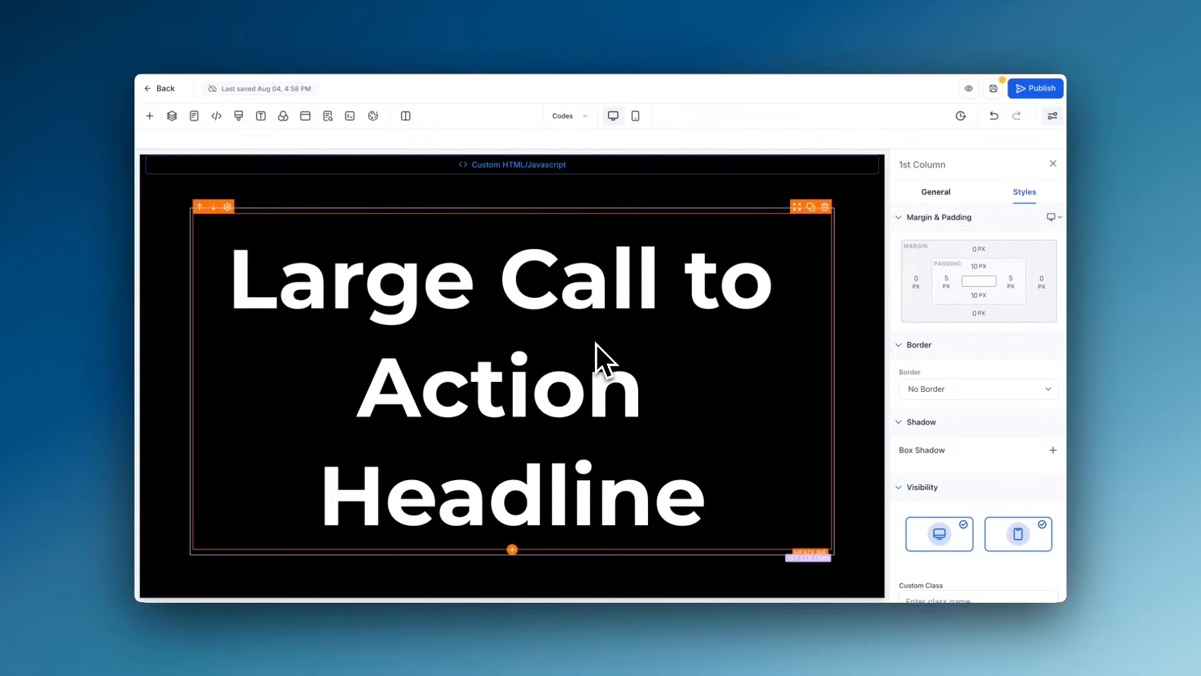
scroll(659, 358, up, 3)
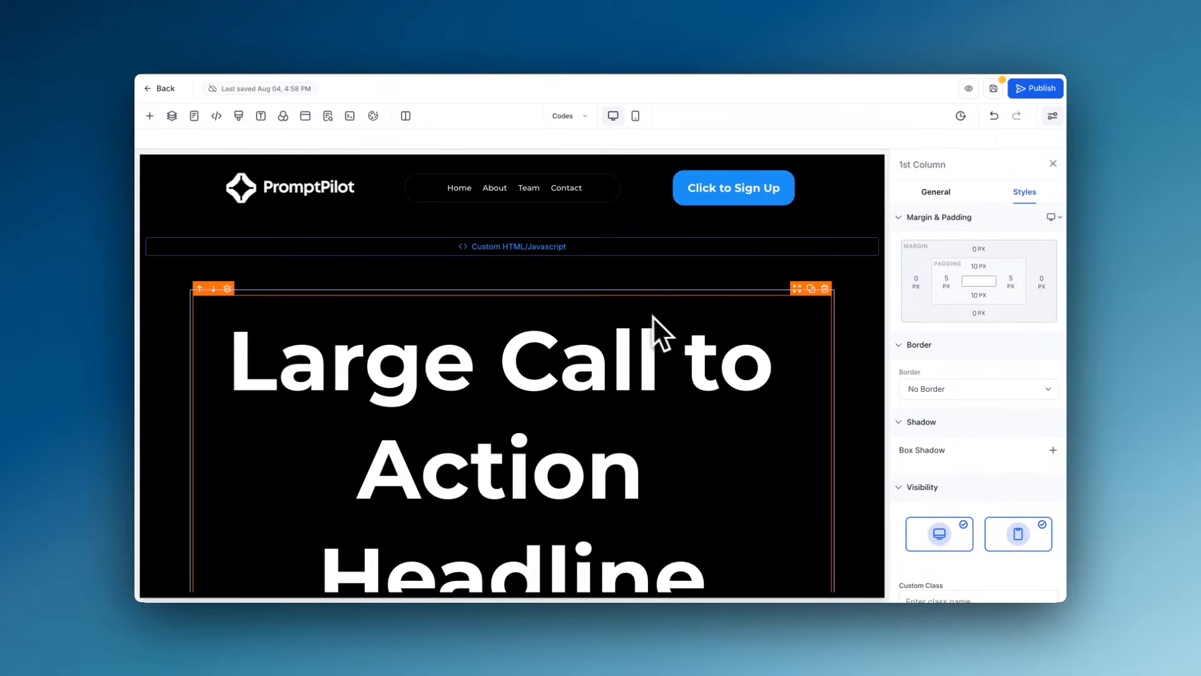
scroll(674, 425, down, 1)
scroll(673, 425, up, 1)
scroll(576, 400, down, 1)
scroll(575, 400, up, 1)
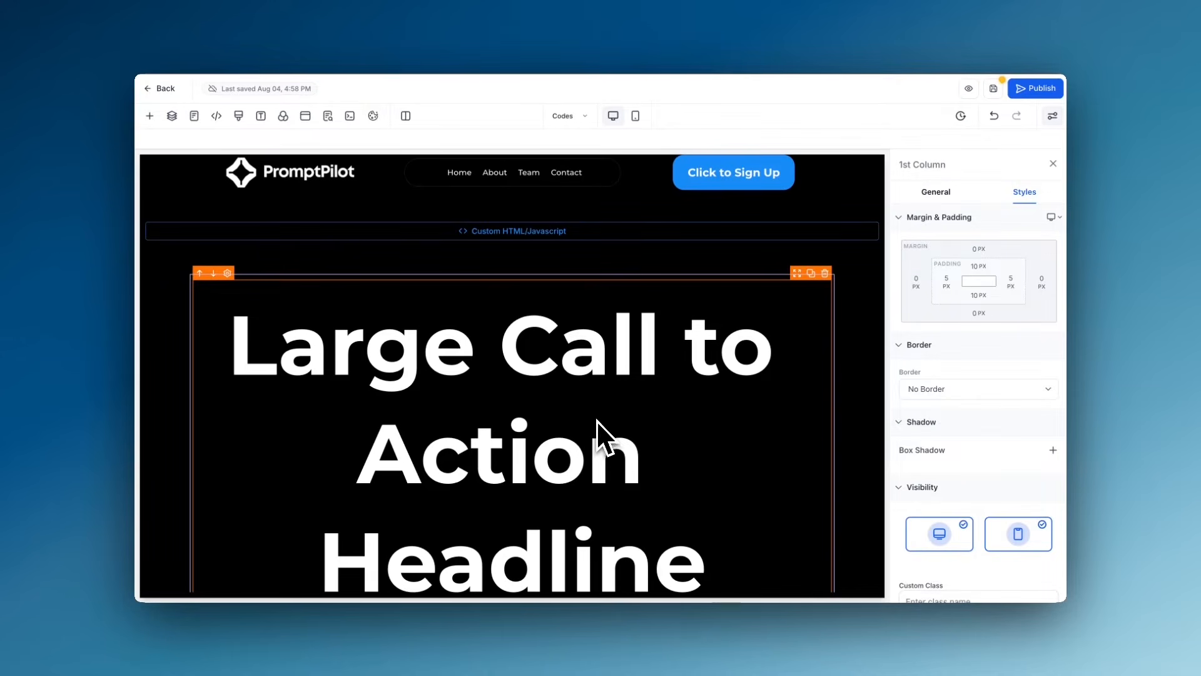
scroll(597, 423, down, 3)
scroll(596, 426, up, 2)
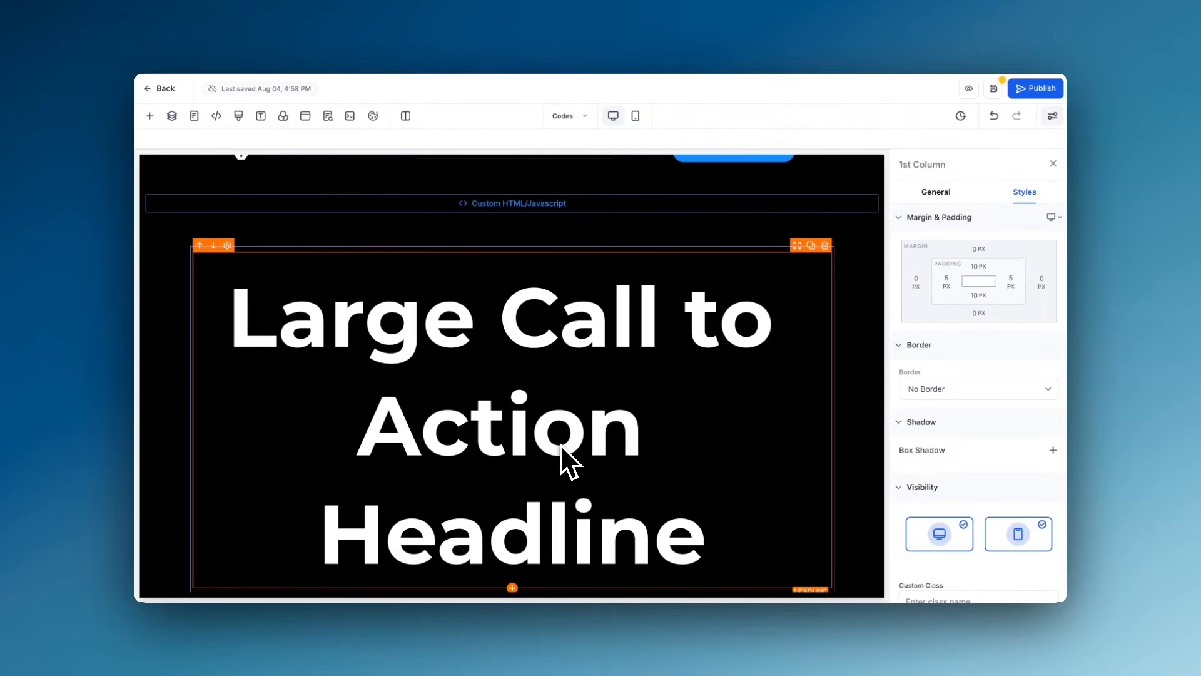
scroll(563, 445, up, 2)
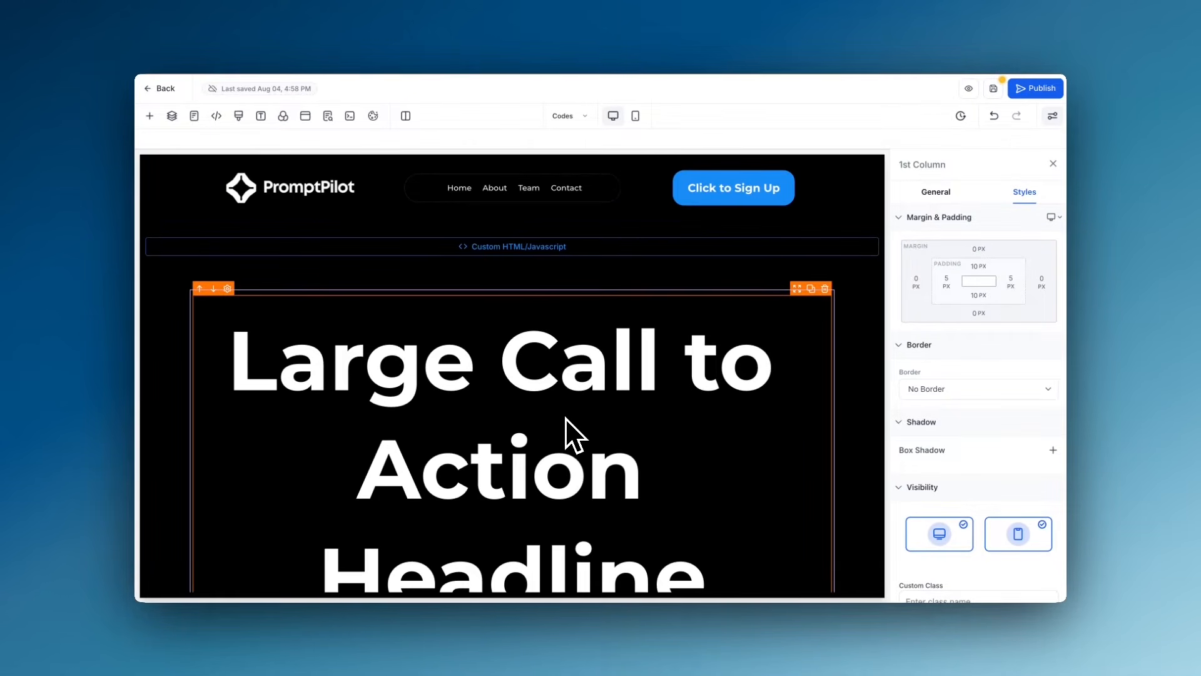
Step: Browse the hover effects and text and button animations in the code library
scroll(565, 418, down, 2)
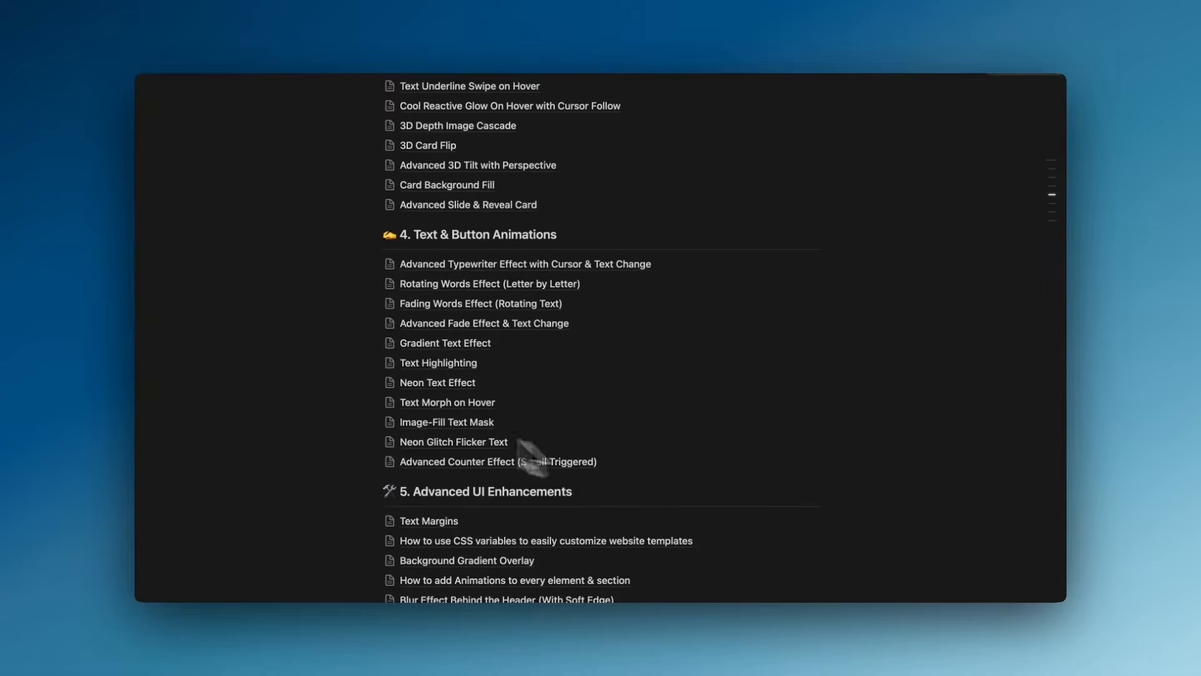
scroll(313, 351, up, 5)
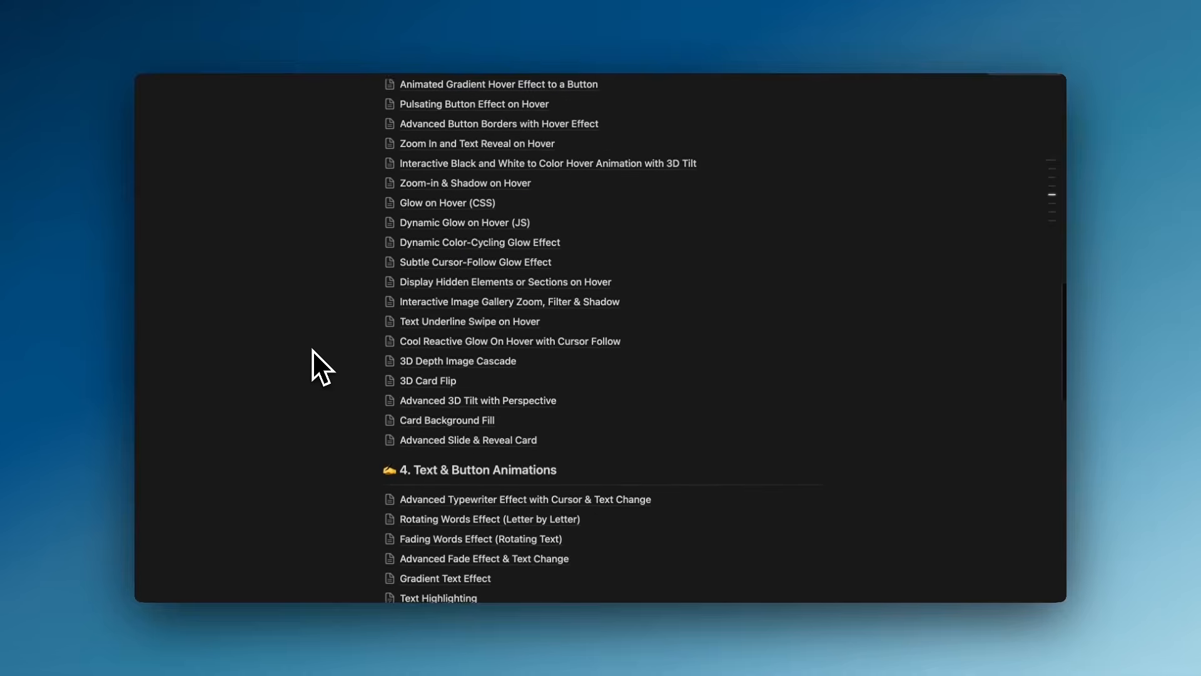
scroll(313, 351, down, 3)
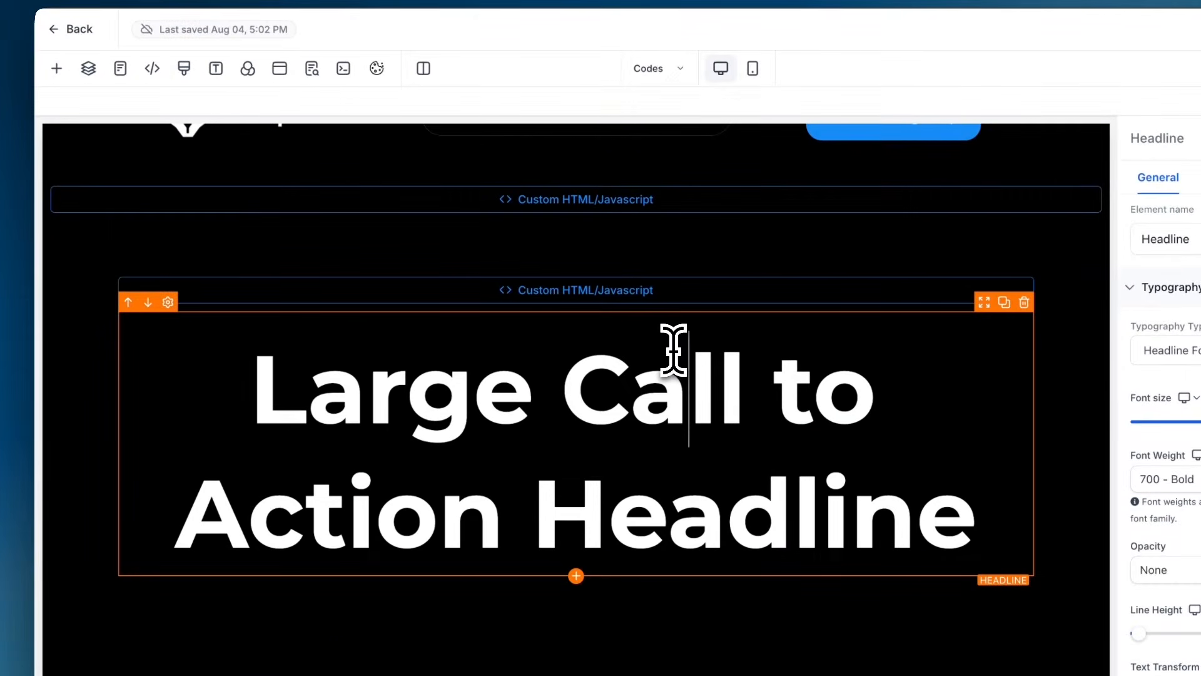
Step: Select the custom code element above the headline and review the page's custom CSS
click(619, 291)
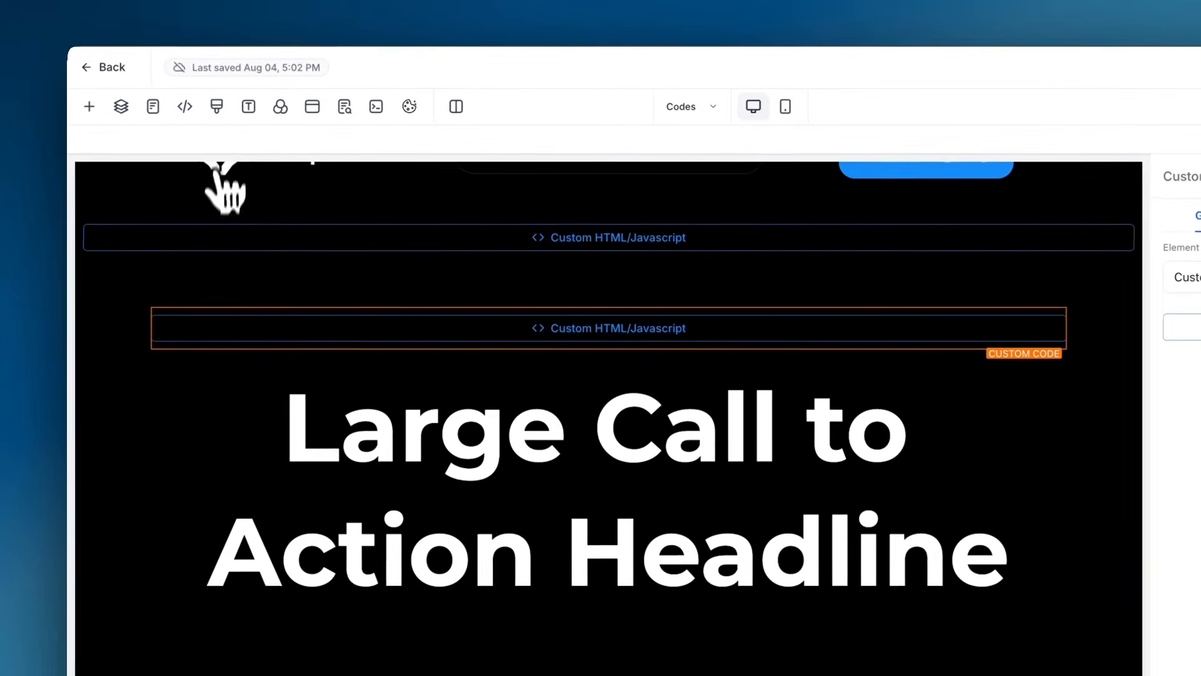
click(218, 122)
scroll(469, 429, down, 5)
scroll(456, 442, up, 5)
click(984, 657)
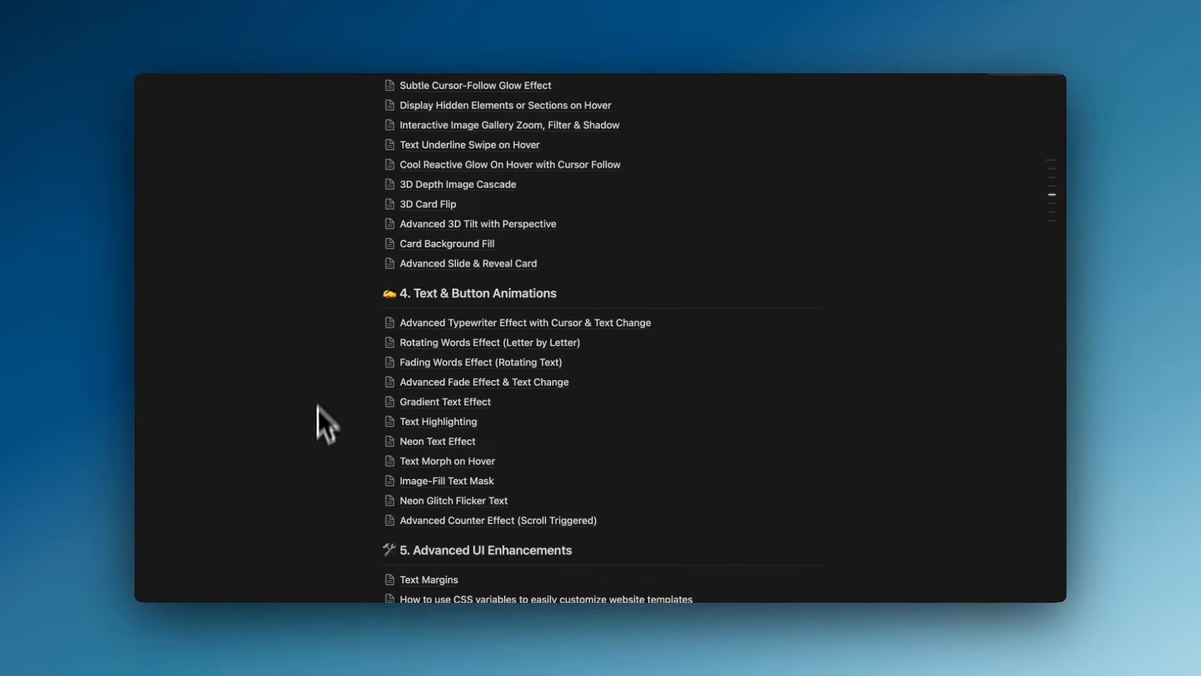
Step: Append the cool-entrance animation CSS, including its in-view and out-view rules, to the page's custom CSS and save it
scroll(317, 440, down, 1)
scroll(326, 426, up, 10)
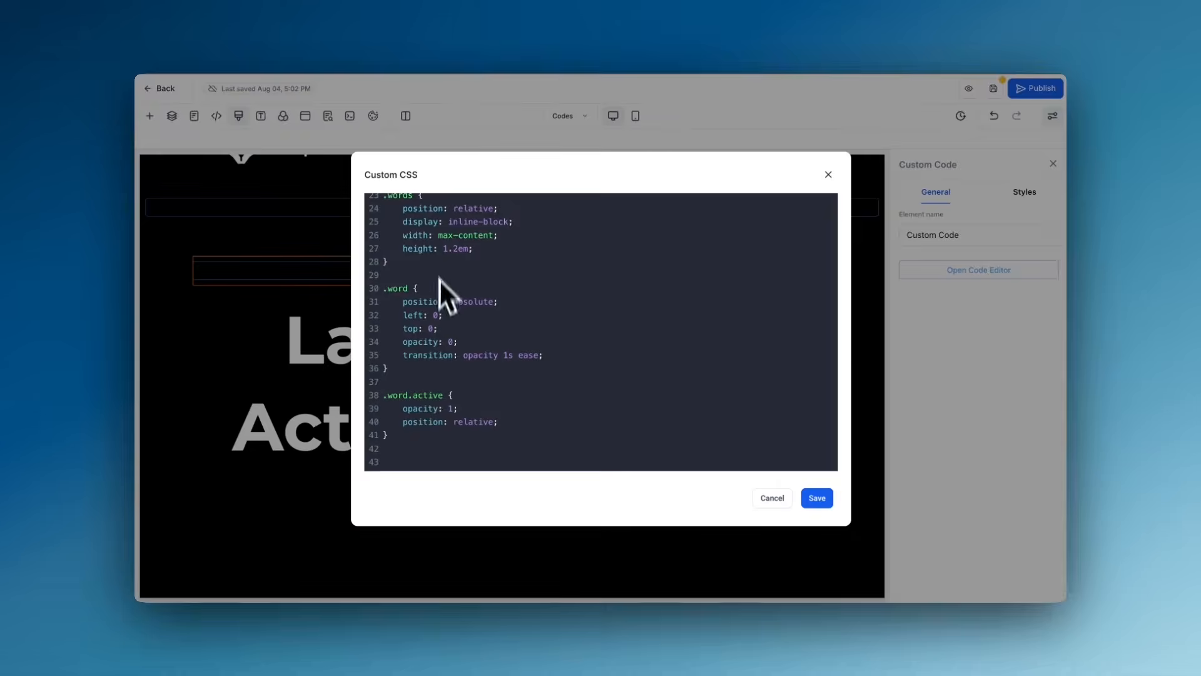
click(407, 462)
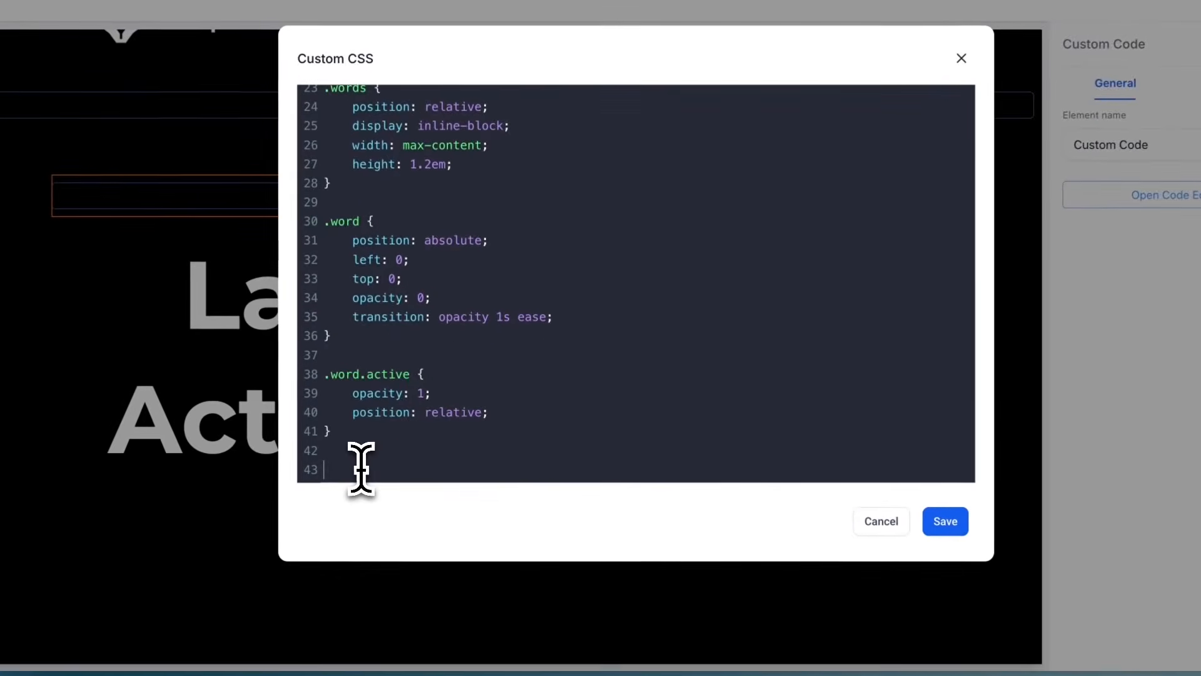
text(.cool-entrance {   opacity: 0;   transform: scale(0.8) rotate(-5deg);   filter: blur(5px);   transition: all 0.7s cubic-bezier(0.25, 1, 0.5, 1);   will-change: transform, opacity, filter; }  .cool-entrance.in-view {   opacity: 1;   transform: scale(1) rotate(0deg);   filter: blur(0); }  .cool-entrance.out-view {   opacity: 0;   transform: scale(0.8) rotate(5deg);   filter: blur(5px); })
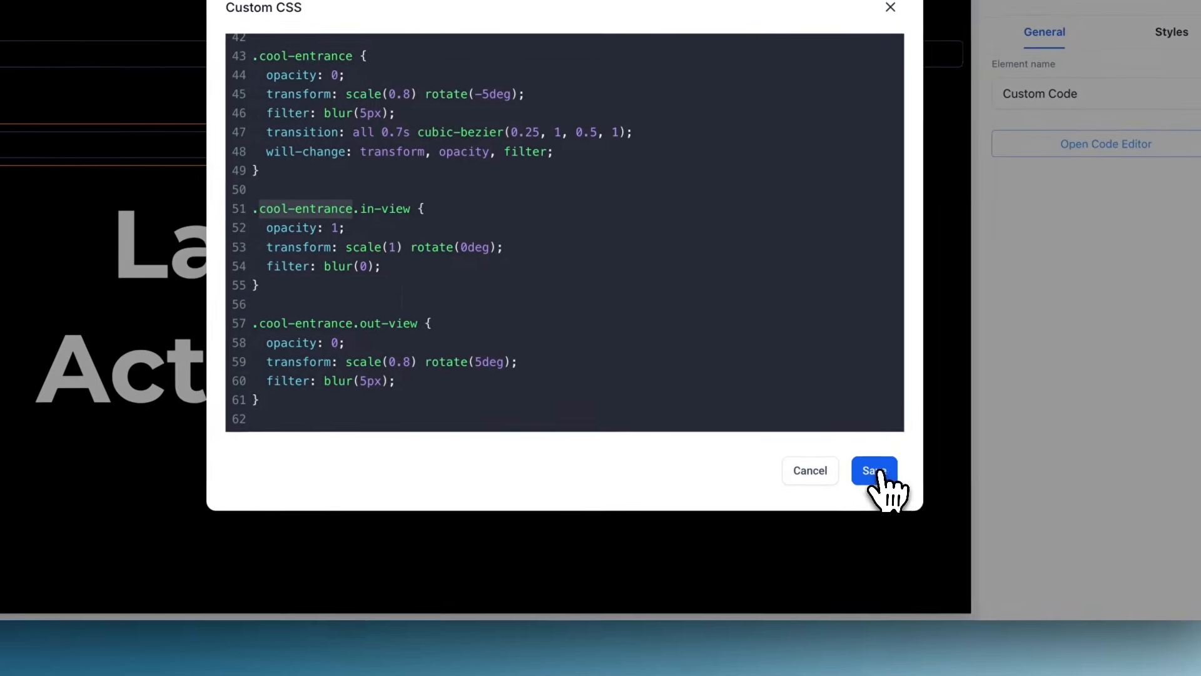
click(946, 521)
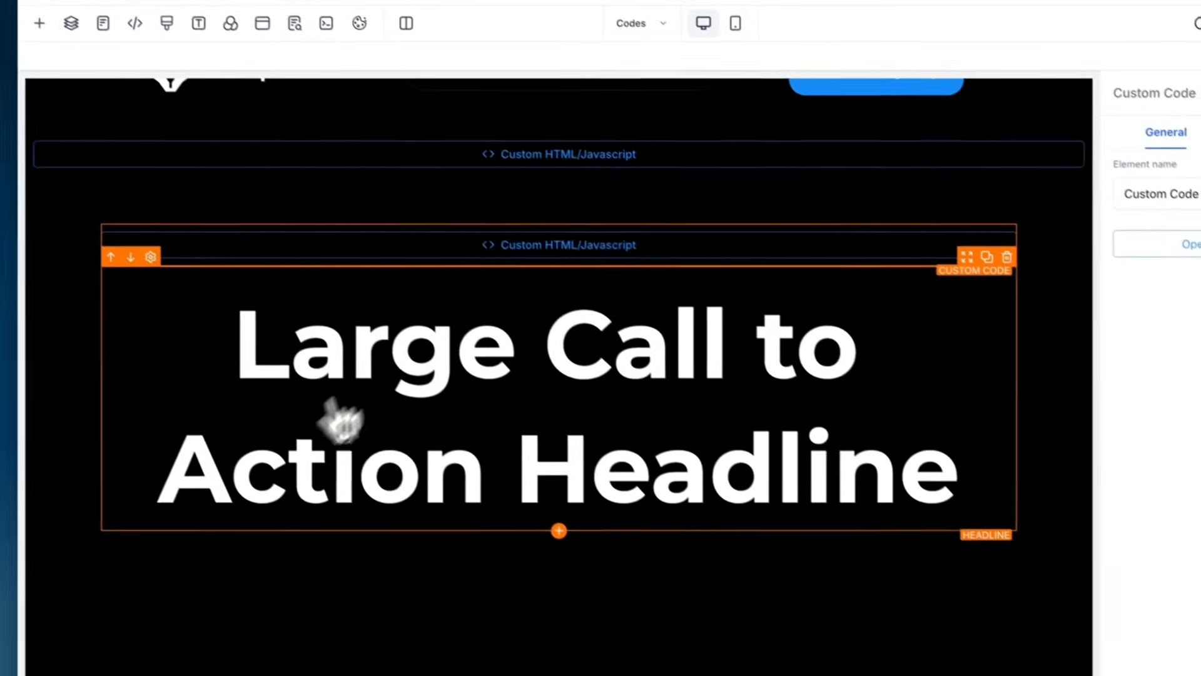
Step: Assign the custom class cool-entrance to the column containing the headline and save the page
click(463, 228)
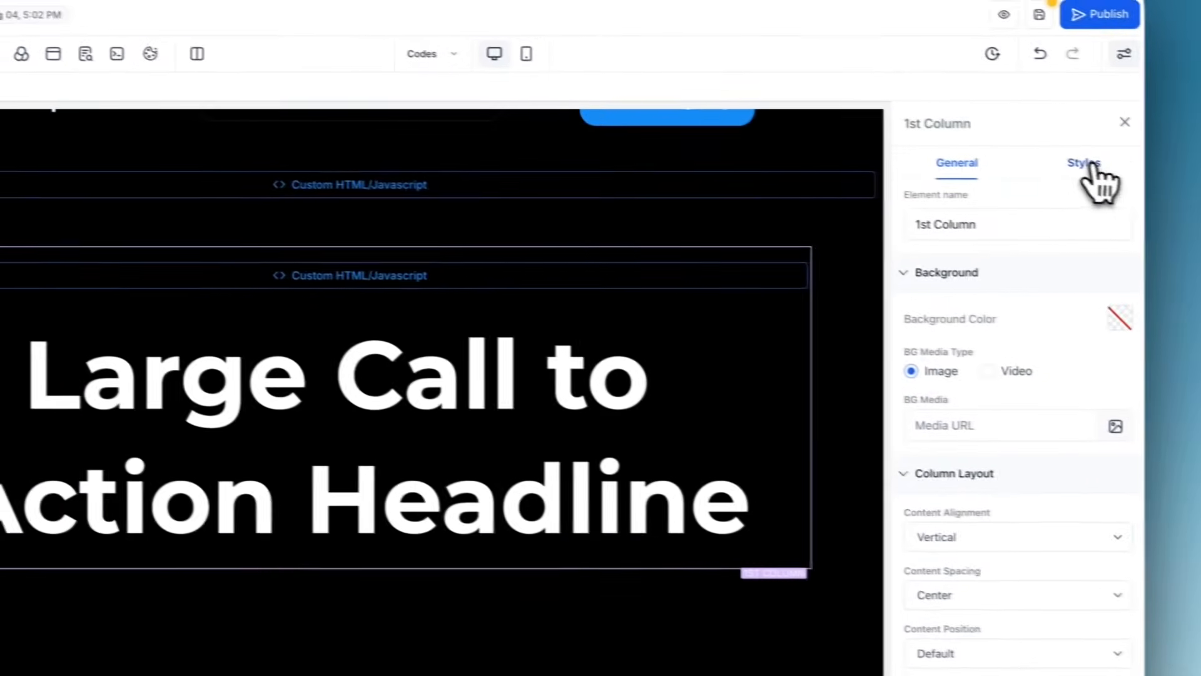
click(1086, 162)
scroll(1057, 281, down, 3)
click(920, 629)
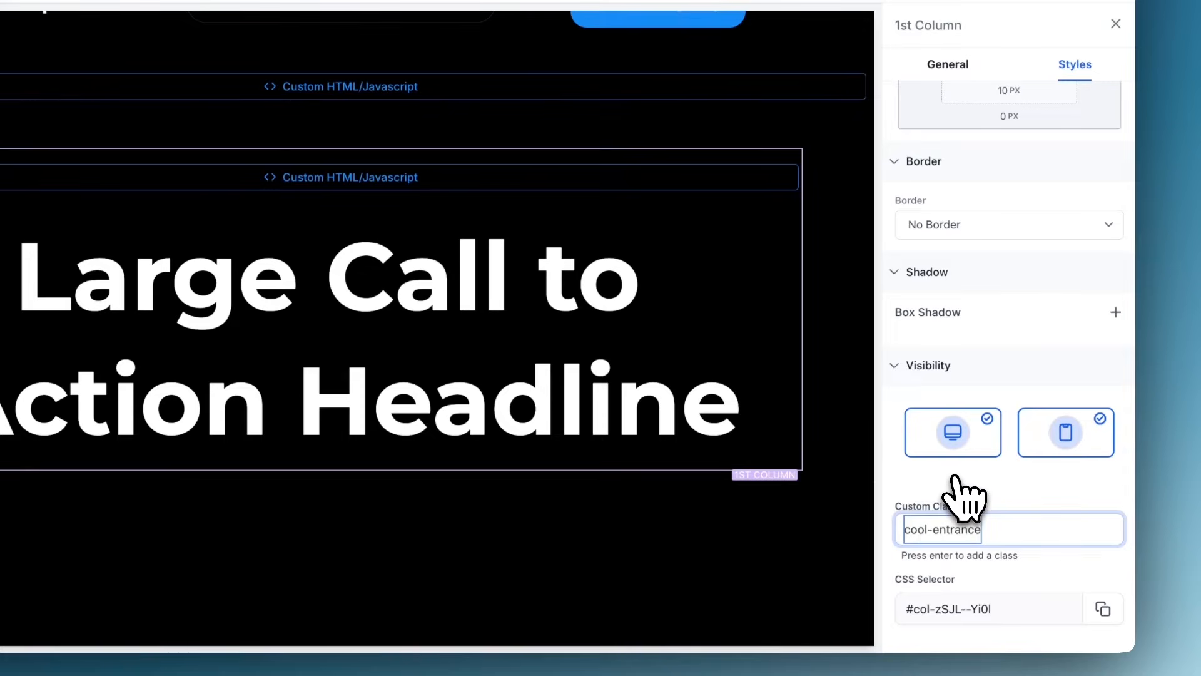
key(Return)
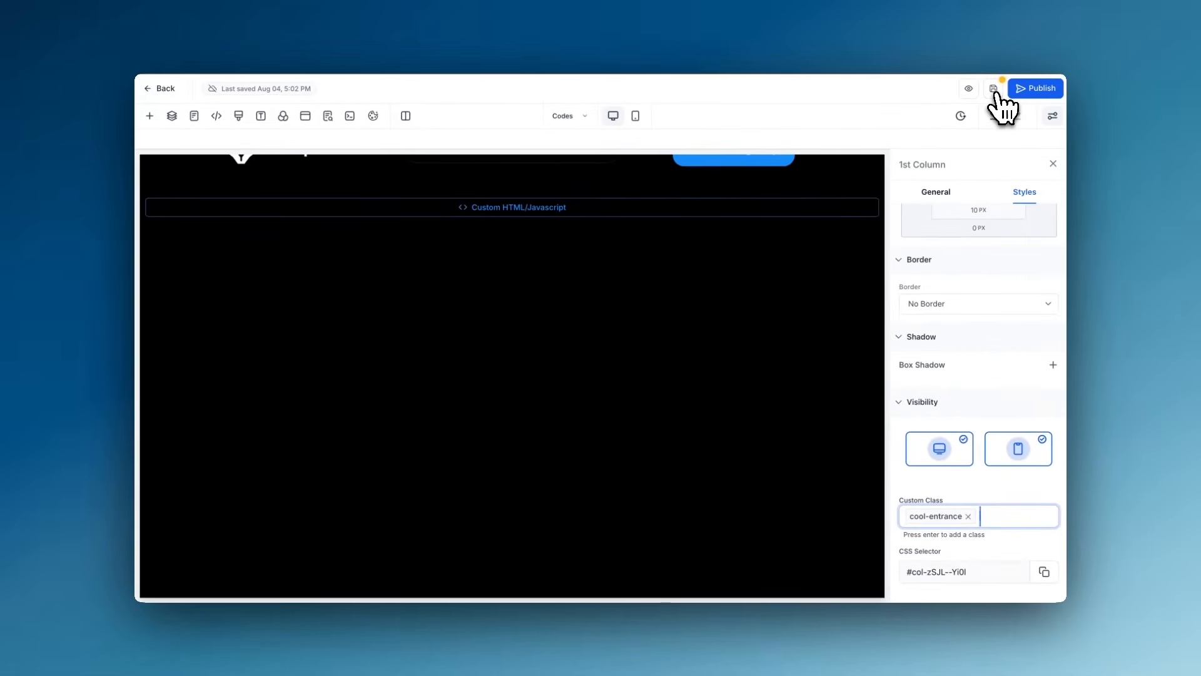
scroll(519, 294, up, 1)
click(993, 88)
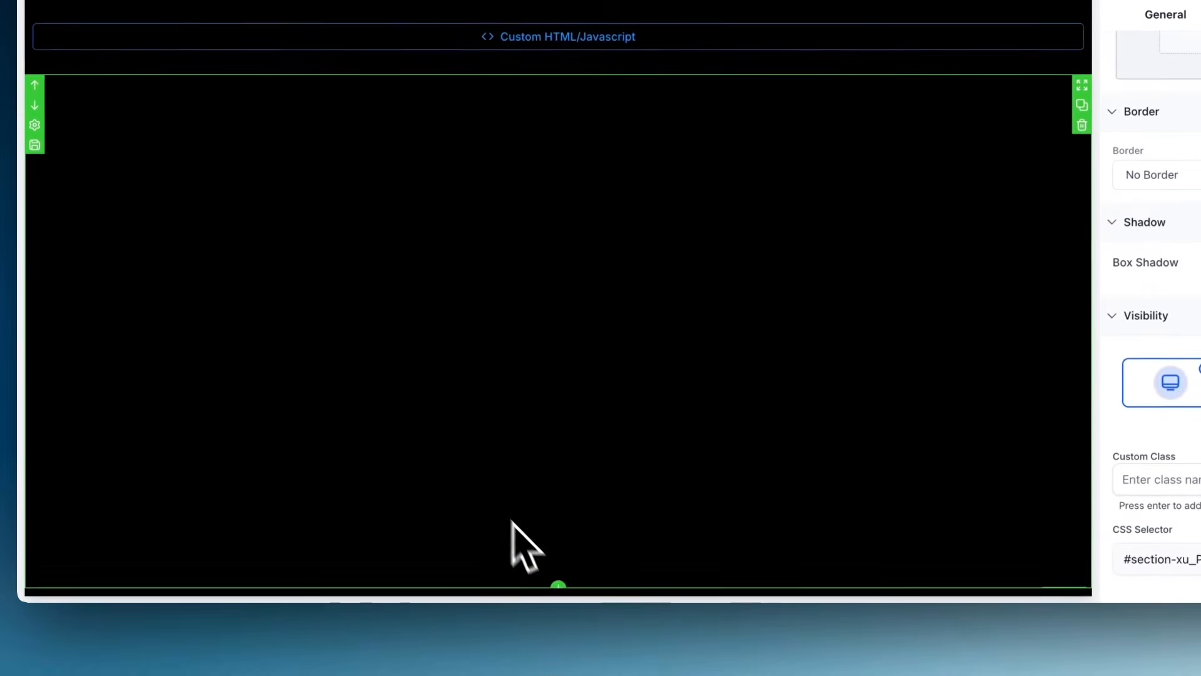
Step: Add a new section below the headline section and set its bottom padding to 2000 px
click(558, 588)
drag(301, 182, 547, 469)
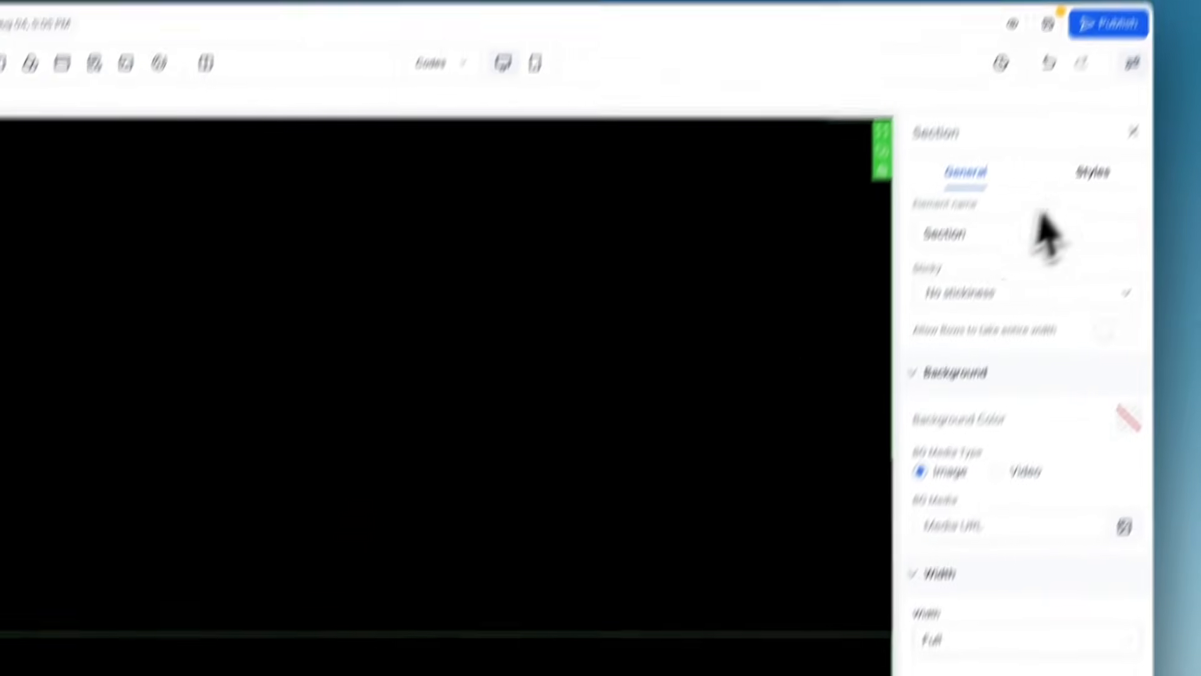
click(1067, 233)
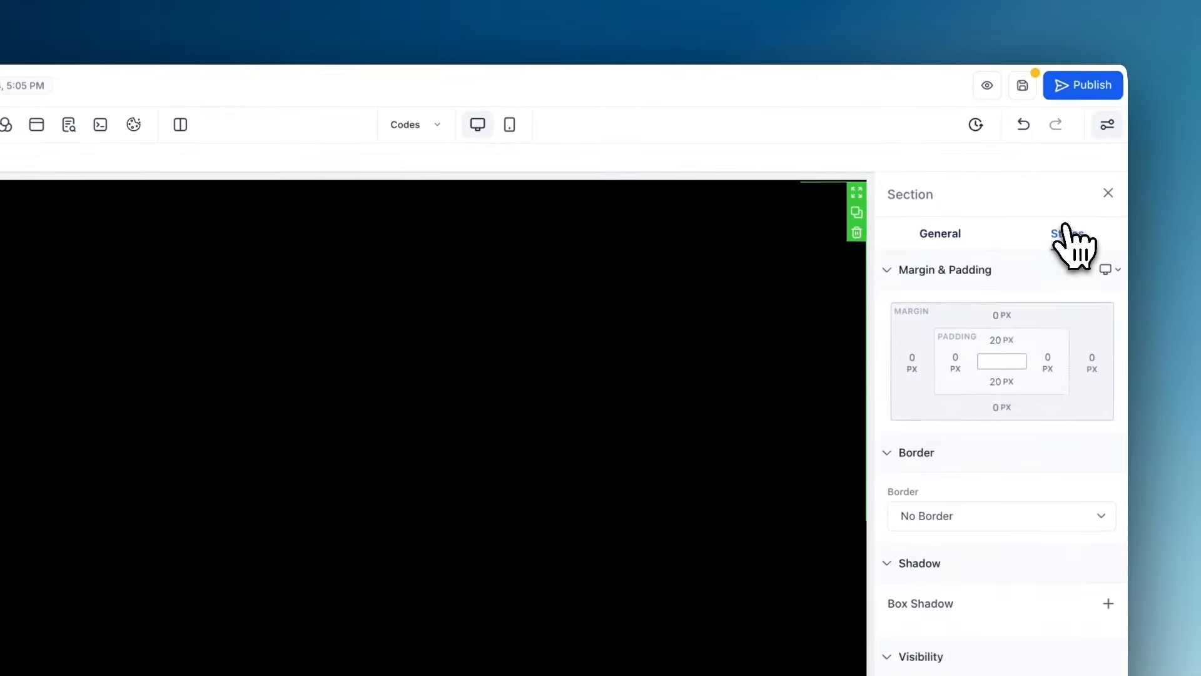
click(1000, 383)
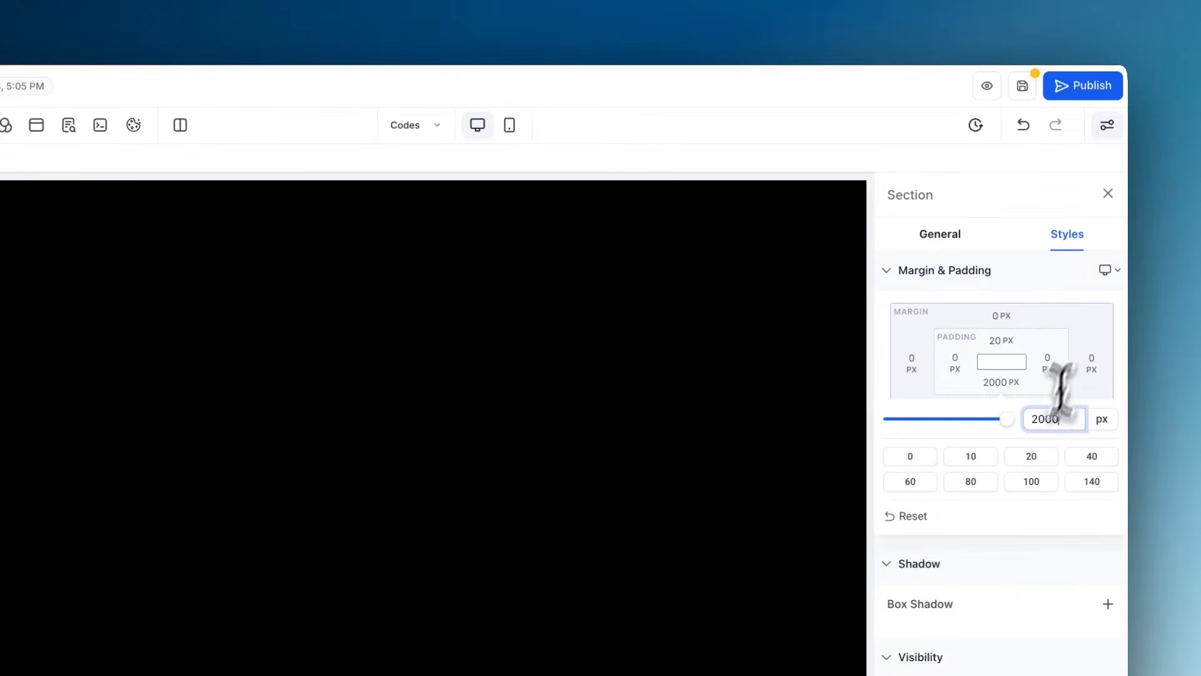
click(1091, 316)
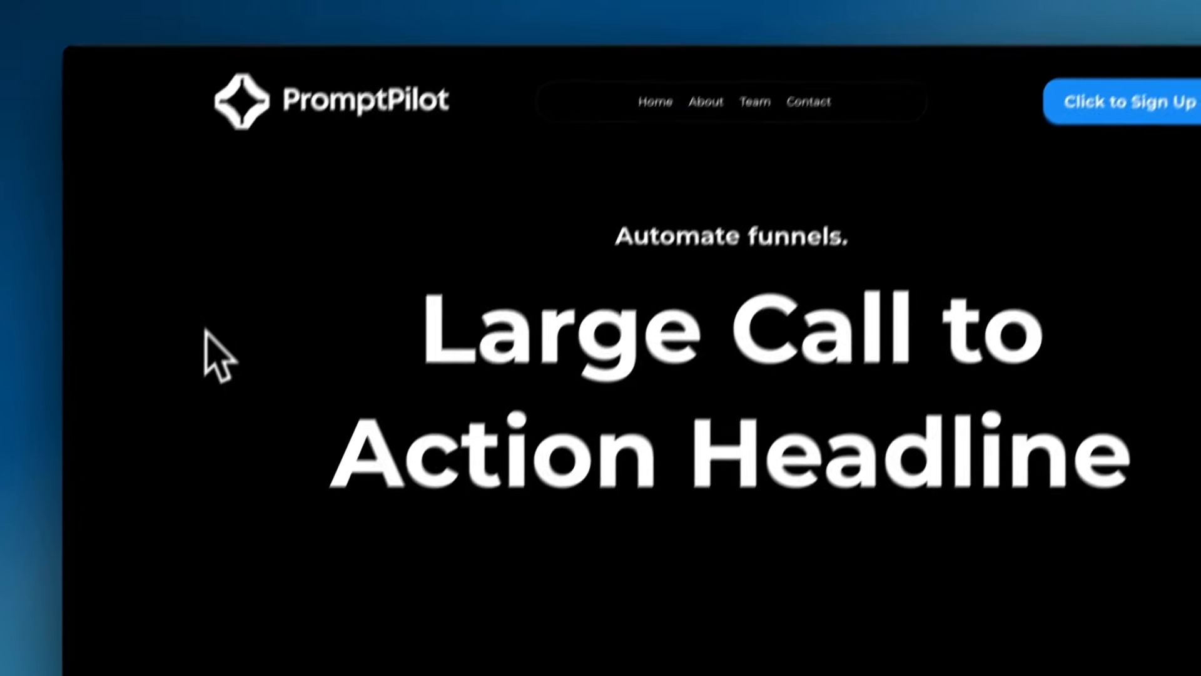
Step: Examine the headline's entrance animation and the sticky header while scrolling the previewed page up and down
scroll(233, 343, down, 5)
scroll(229, 312, up, 4)
scroll(229, 312, down, 1)
scroll(229, 311, up, 1)
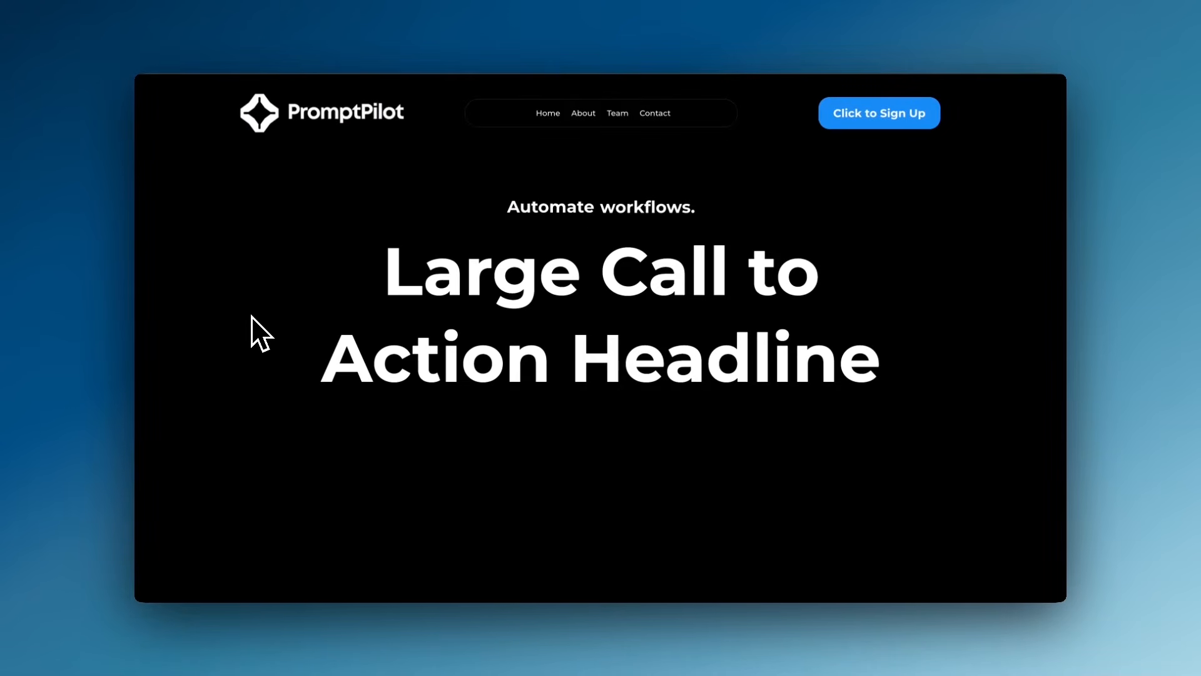
scroll(253, 317, down, 5)
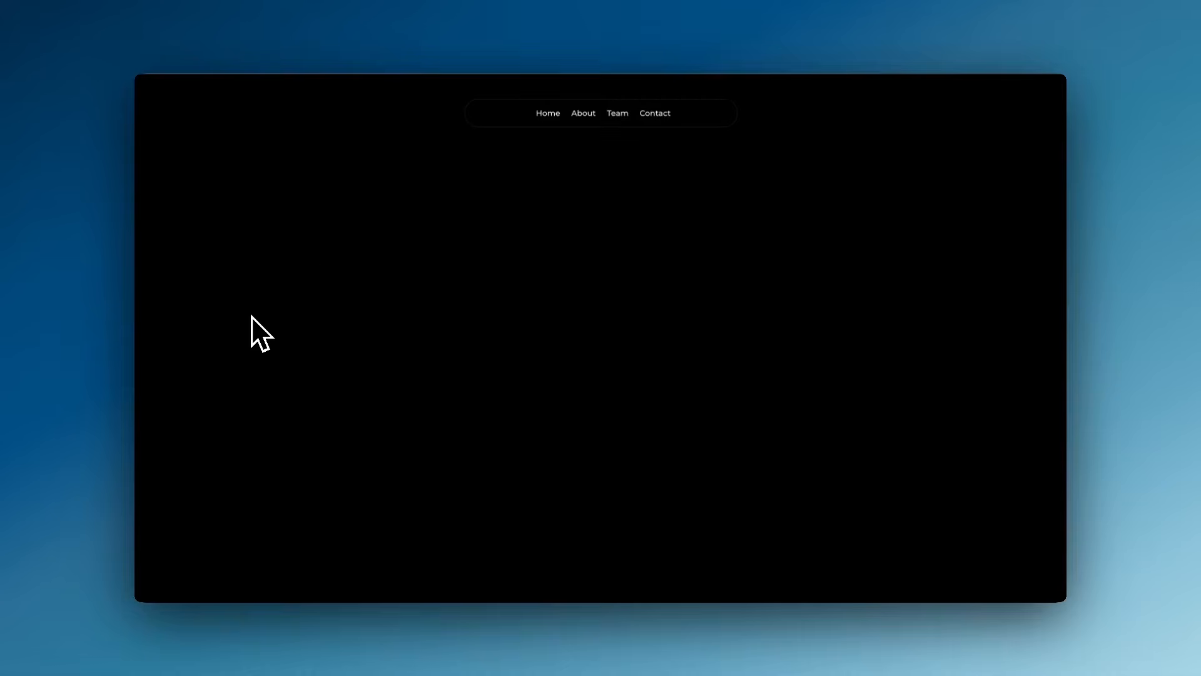
scroll(252, 316, up, 1)
scroll(252, 316, up, 3)
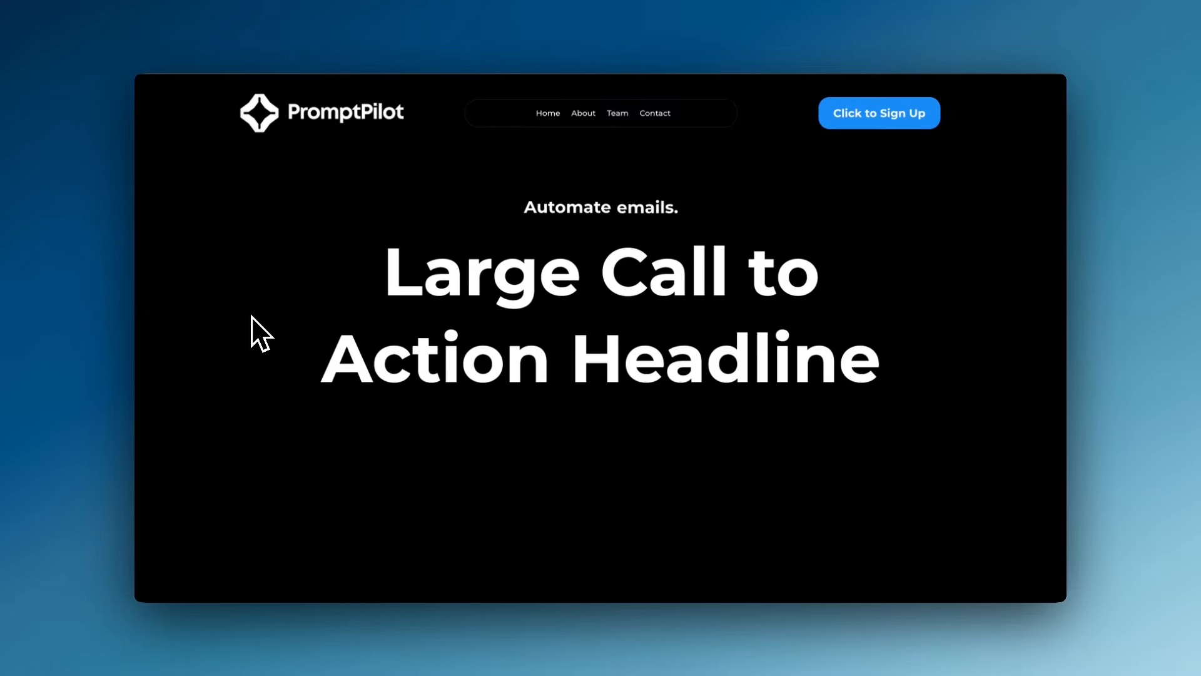
scroll(251, 316, down, 3)
scroll(252, 316, up, 2)
scroll(252, 316, down, 3)
scroll(252, 316, up, 3)
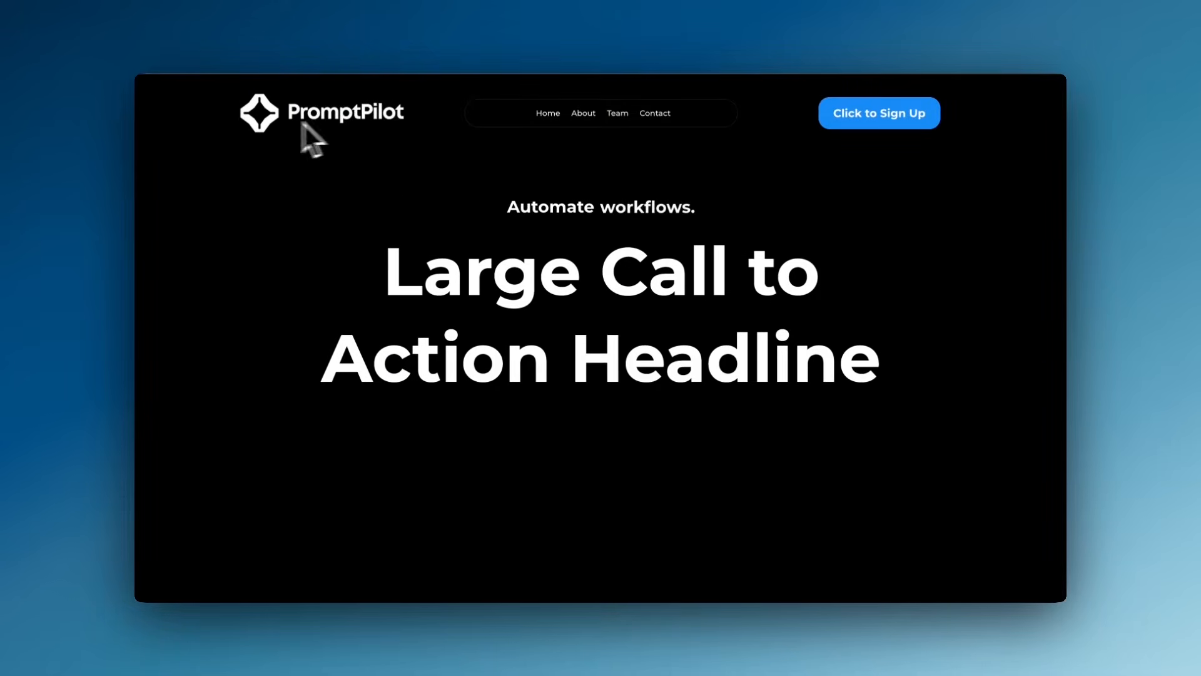
scroll(315, 394, down, 5)
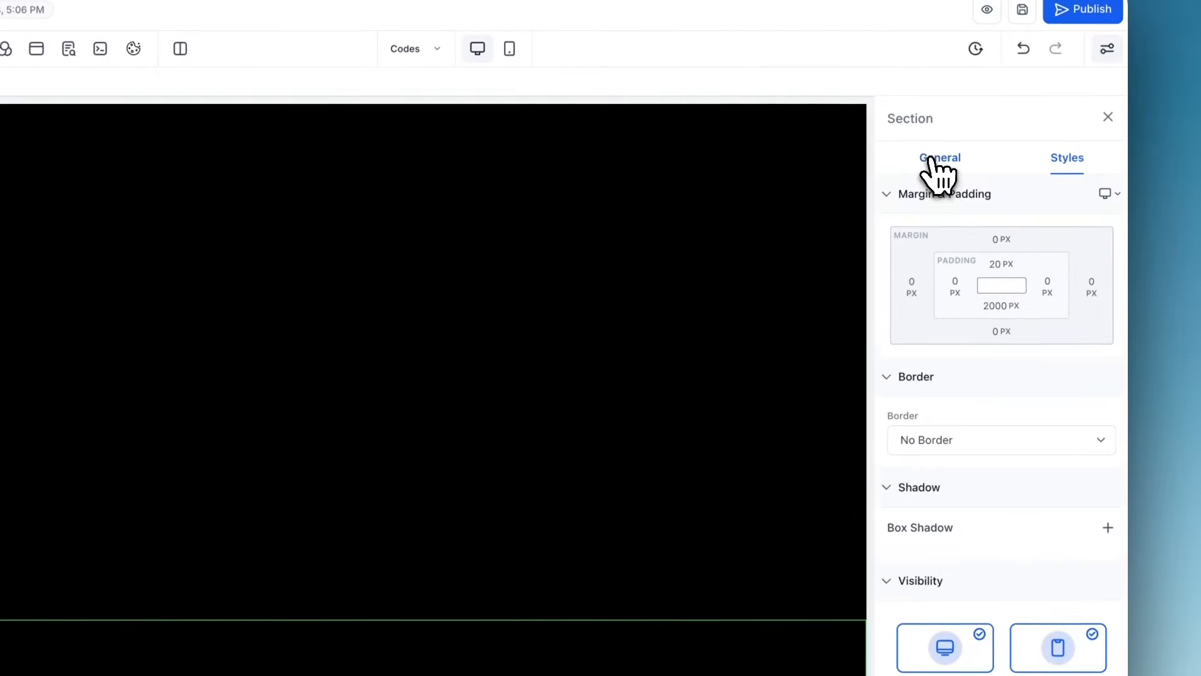
Step: Set the tall lower section's background color to light purple and save the page
click(1006, 19)
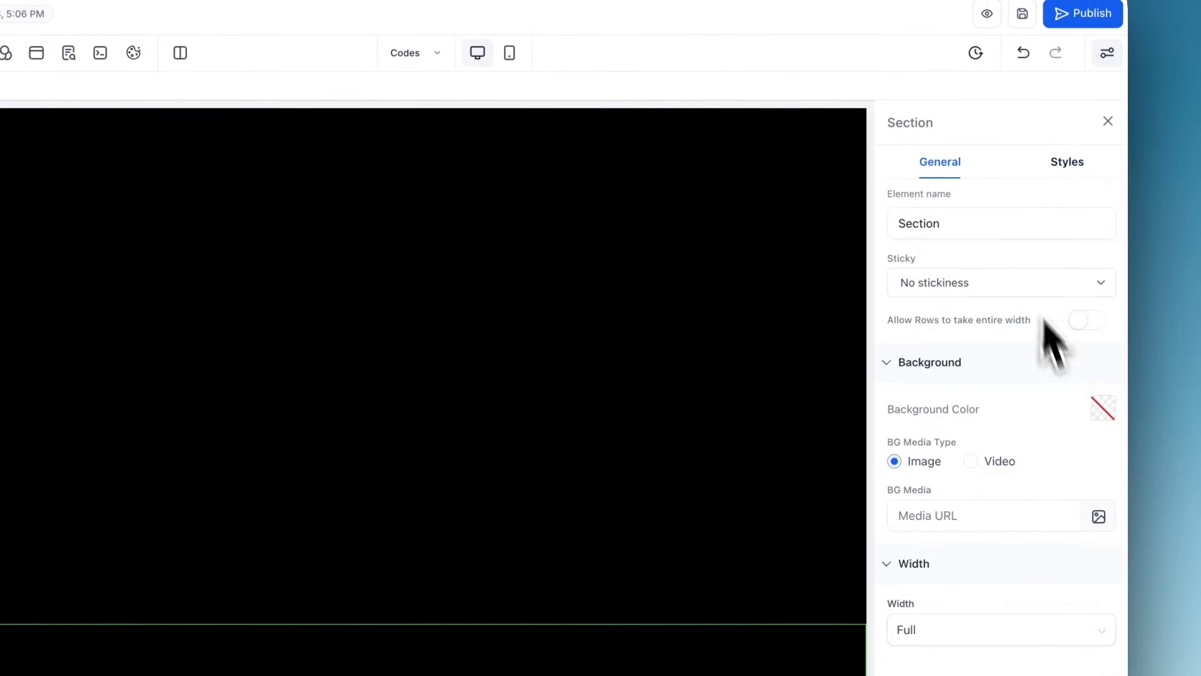
click(1103, 407)
click(914, 248)
click(566, 585)
click(1023, 100)
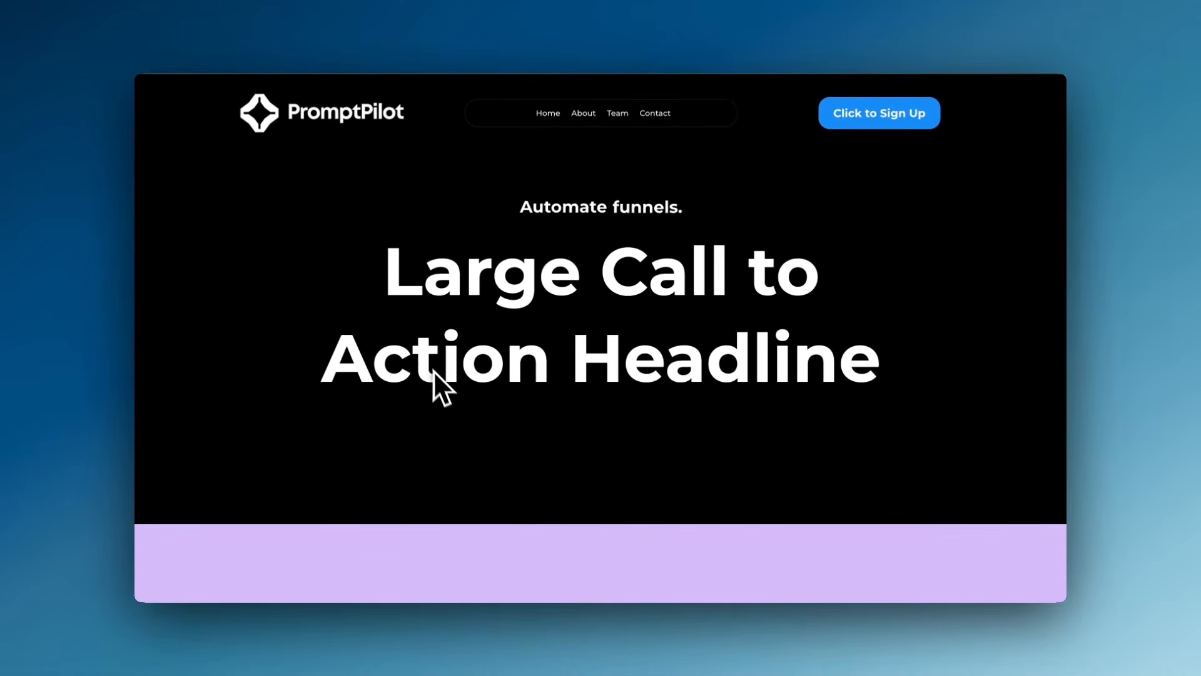
Step: Examine how the sticky navigation, logo and sign-up button behave over the purple section in the page preview
scroll(437, 377, down, 3)
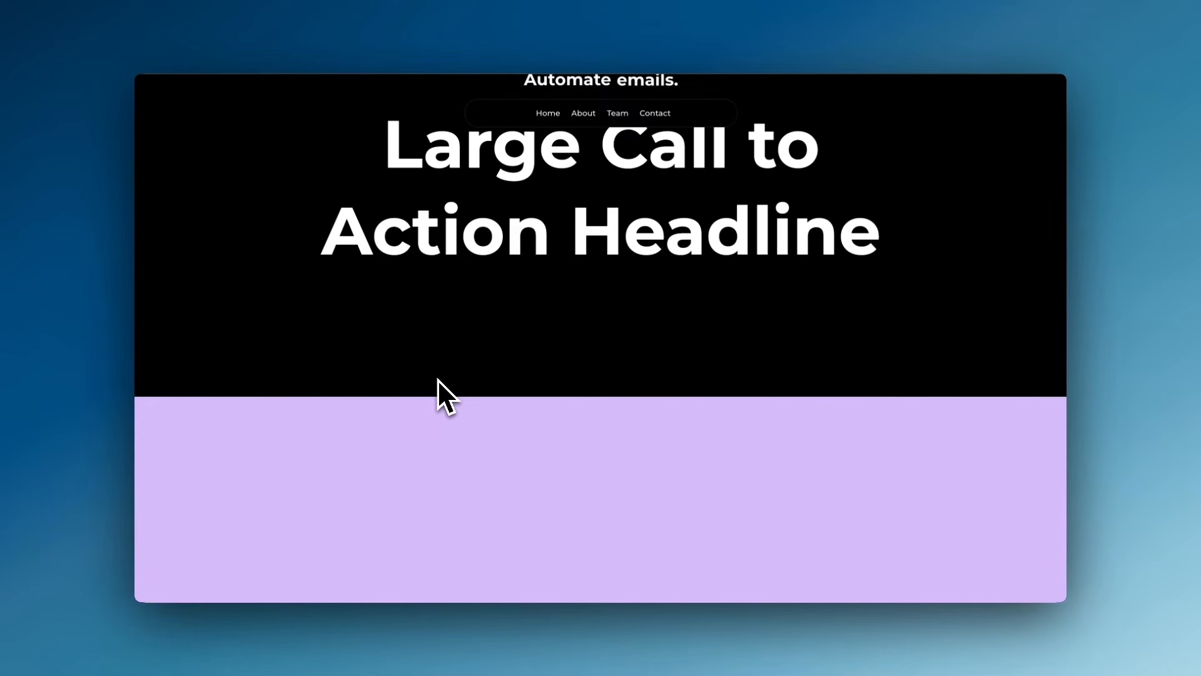
scroll(437, 378, down, 5)
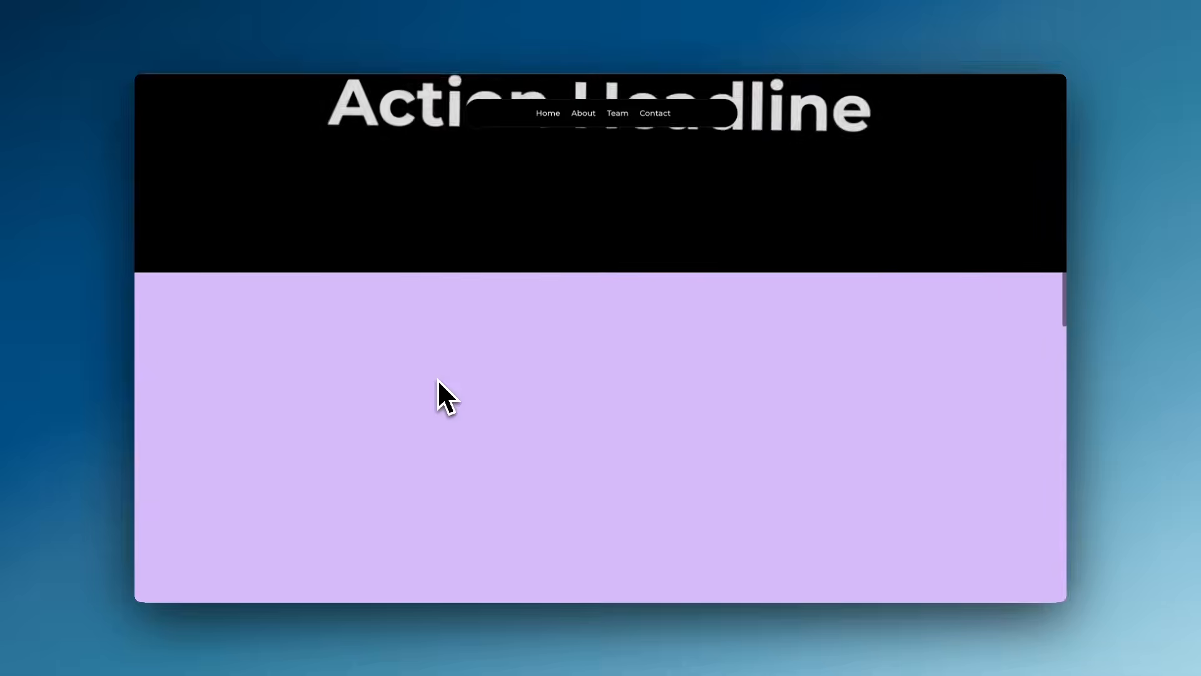
scroll(437, 377, down, 3)
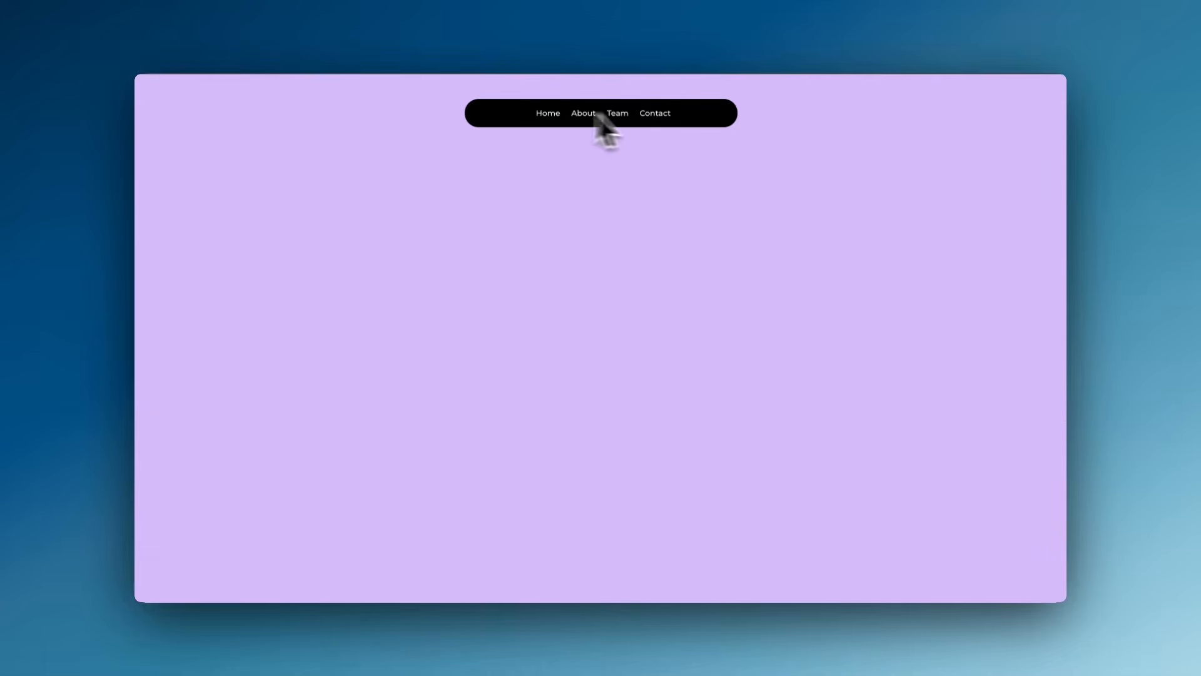
scroll(478, 321, up, 2)
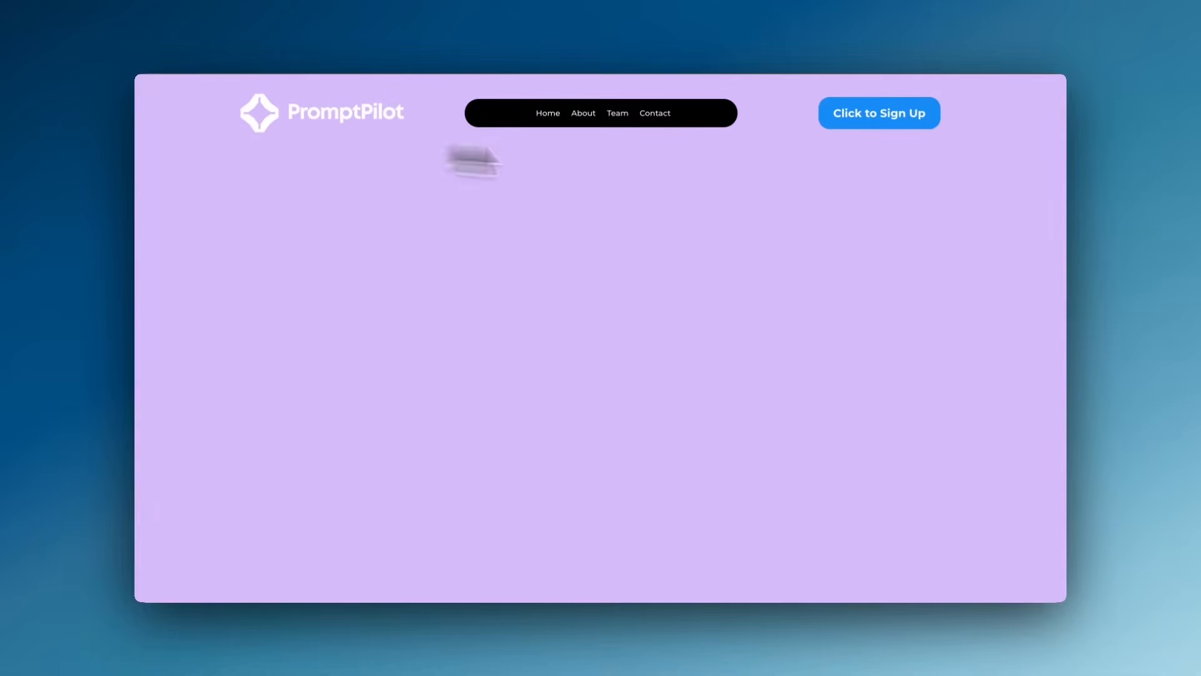
scroll(671, 344, up, 5)
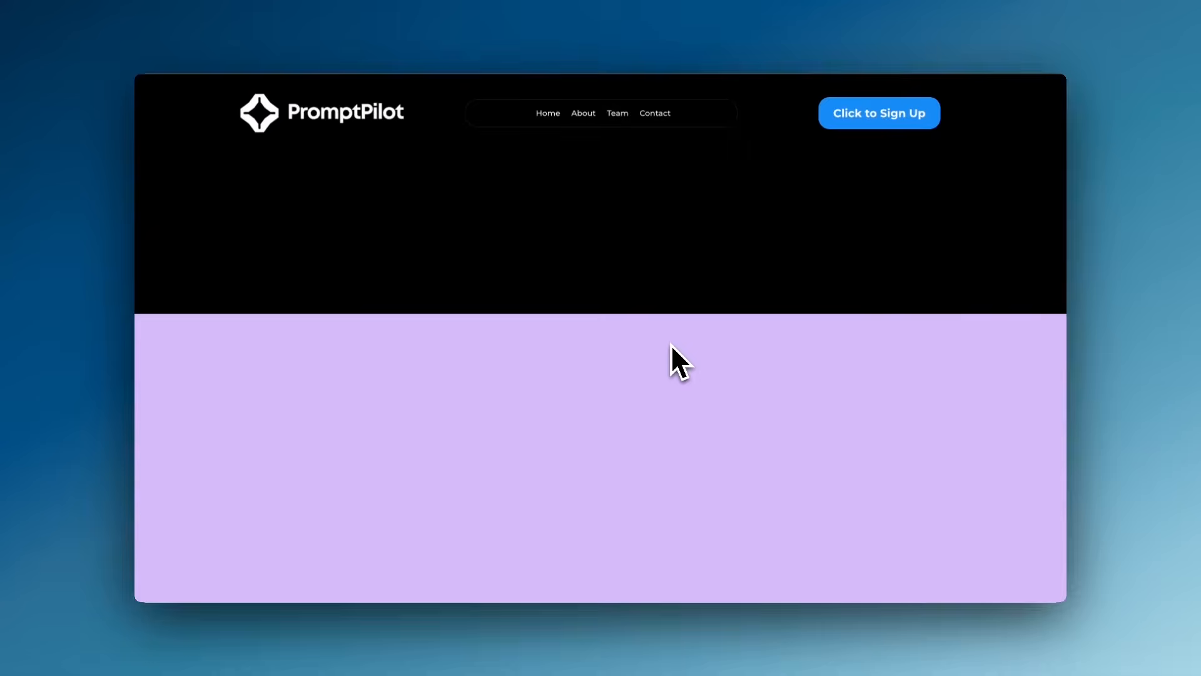
scroll(670, 344, up, 3)
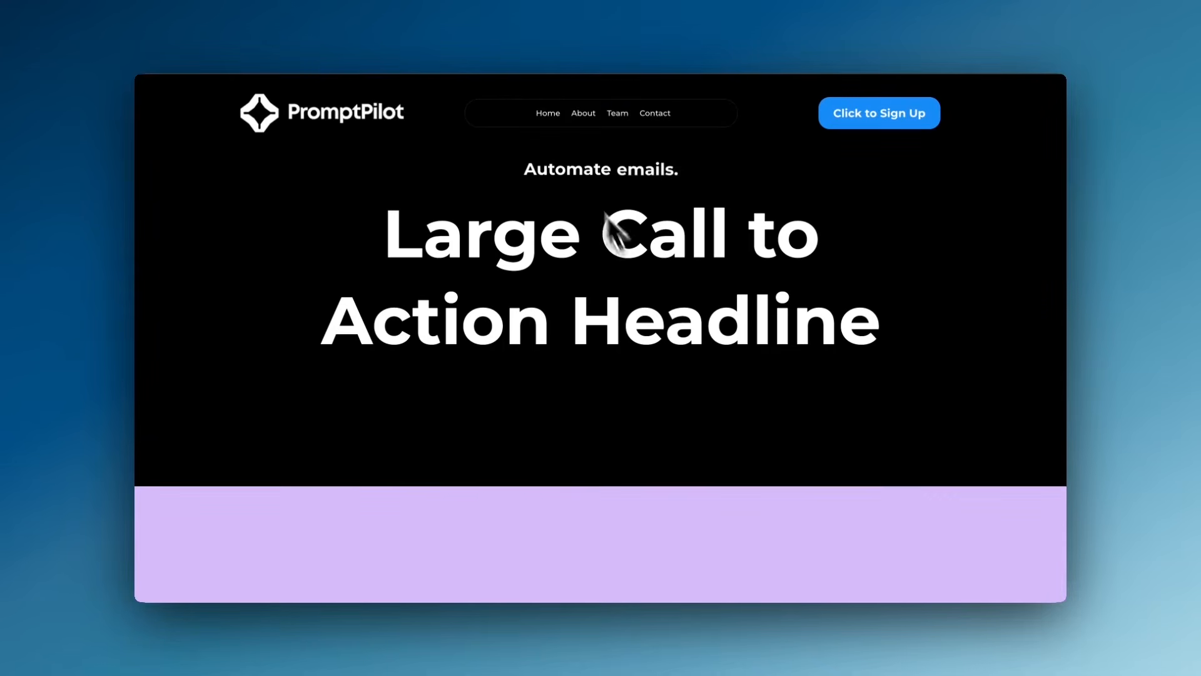
Step: Examine how the headline animates in and out at the edge of the purple section in the page preview
scroll(539, 313, down, 5)
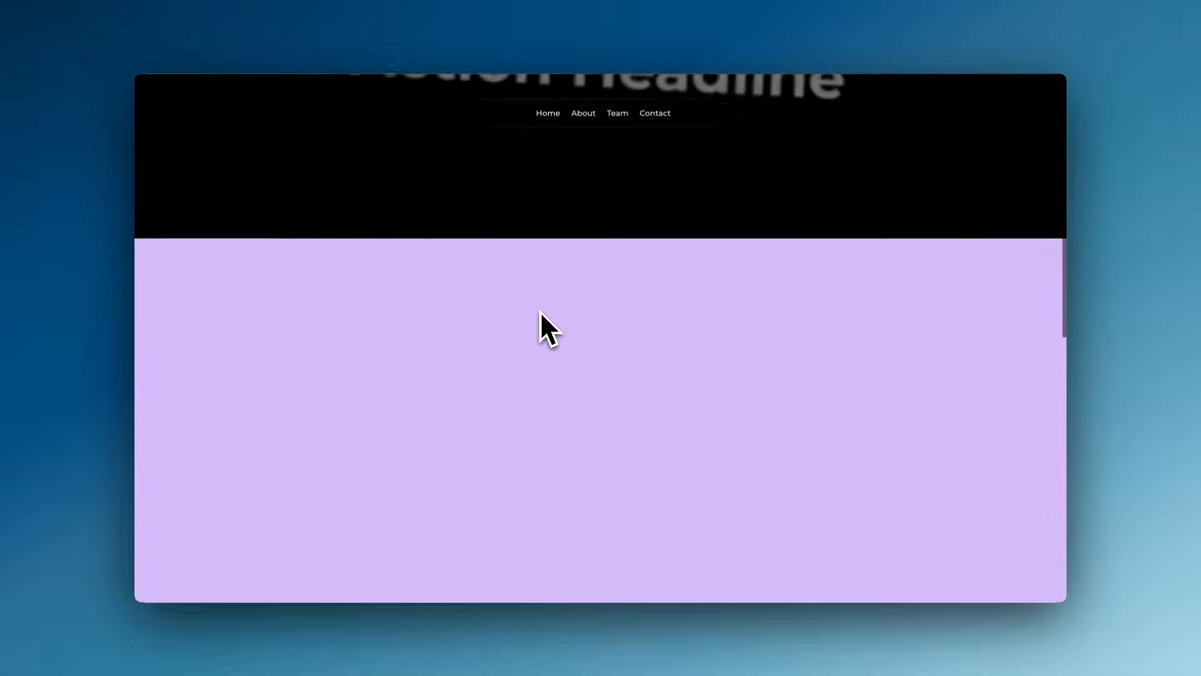
scroll(539, 310, up, 3)
scroll(539, 310, down, 4)
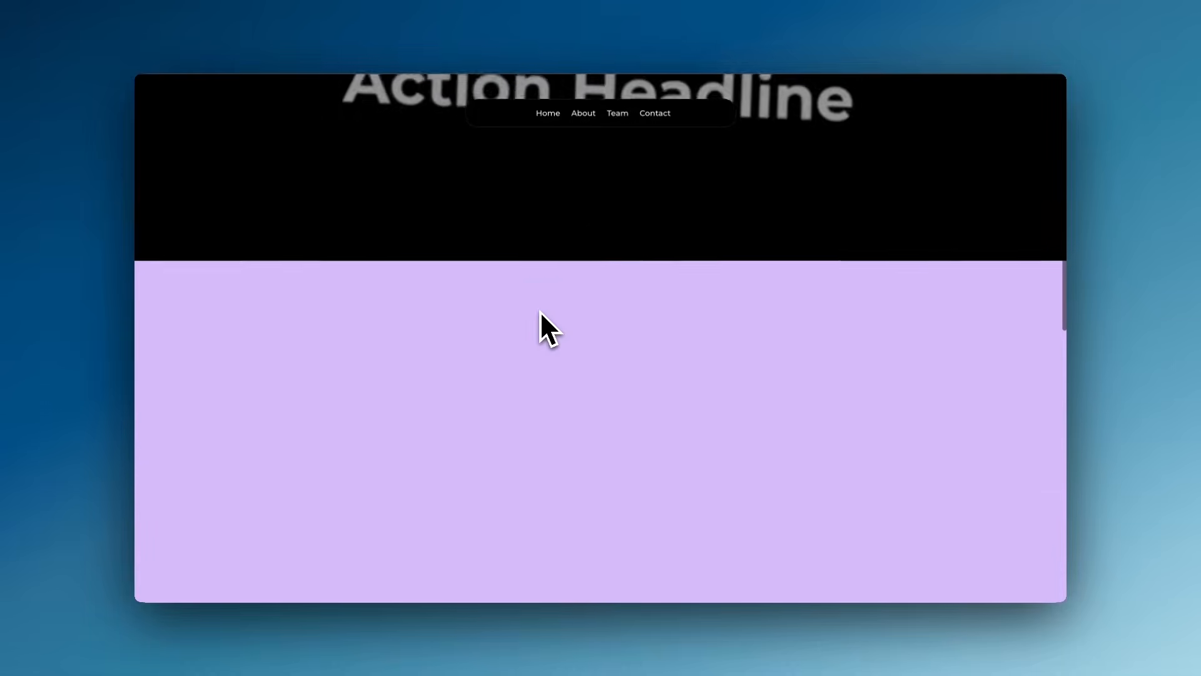
scroll(539, 310, up, 4)
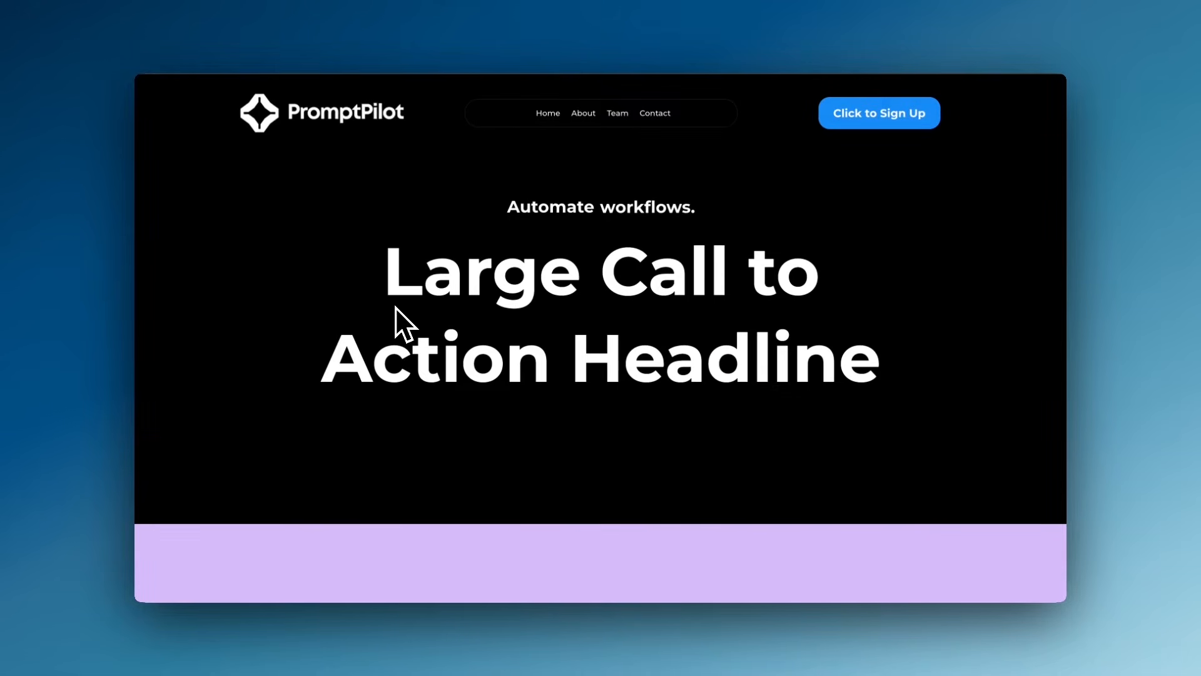
scroll(396, 307, down, 5)
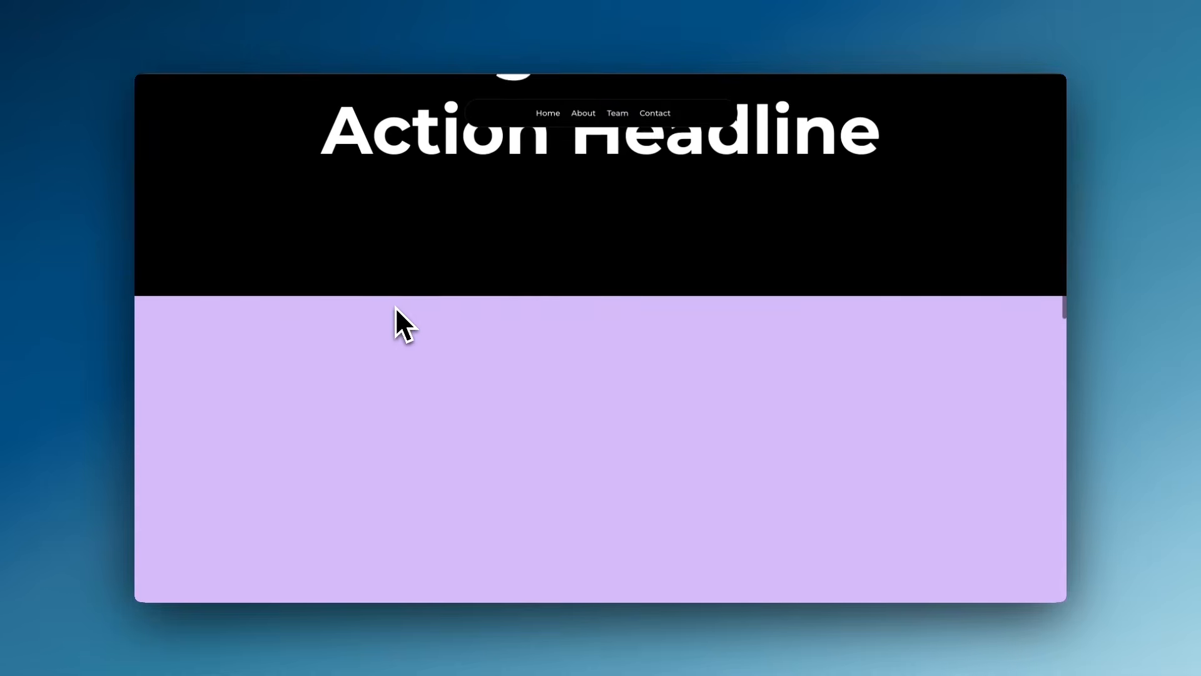
scroll(395, 306, up, 5)
scroll(395, 305, down, 3)
scroll(395, 306, down, 3)
scroll(395, 307, up, 5)
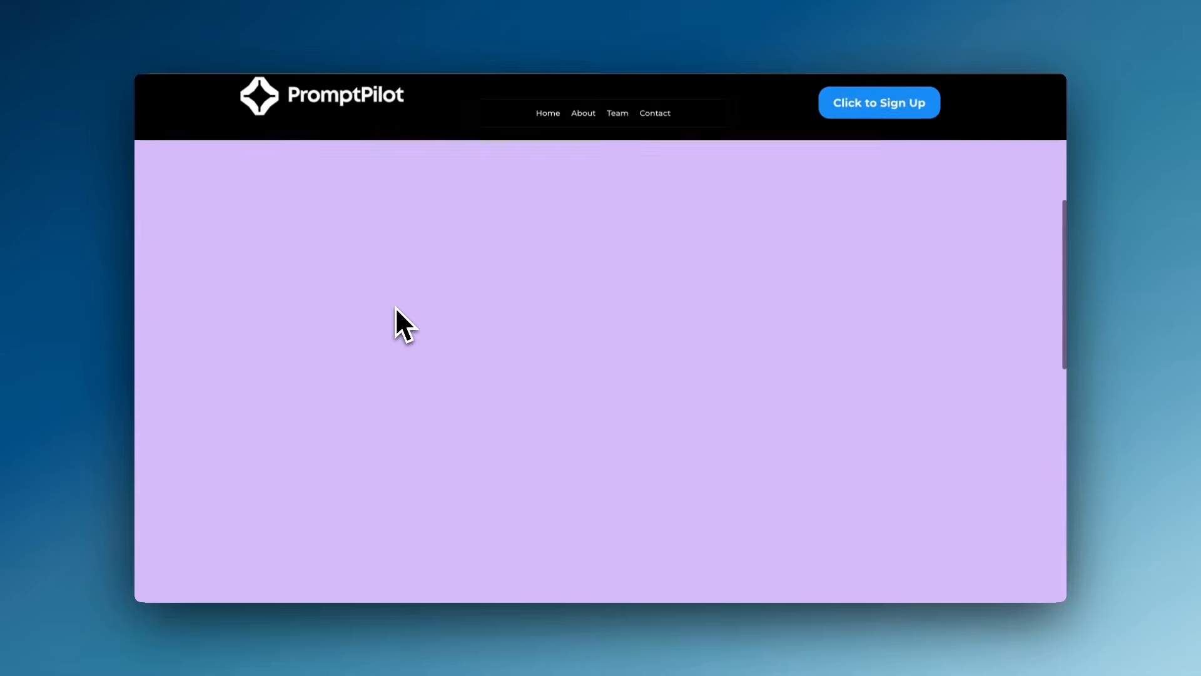
scroll(395, 306, down, 5)
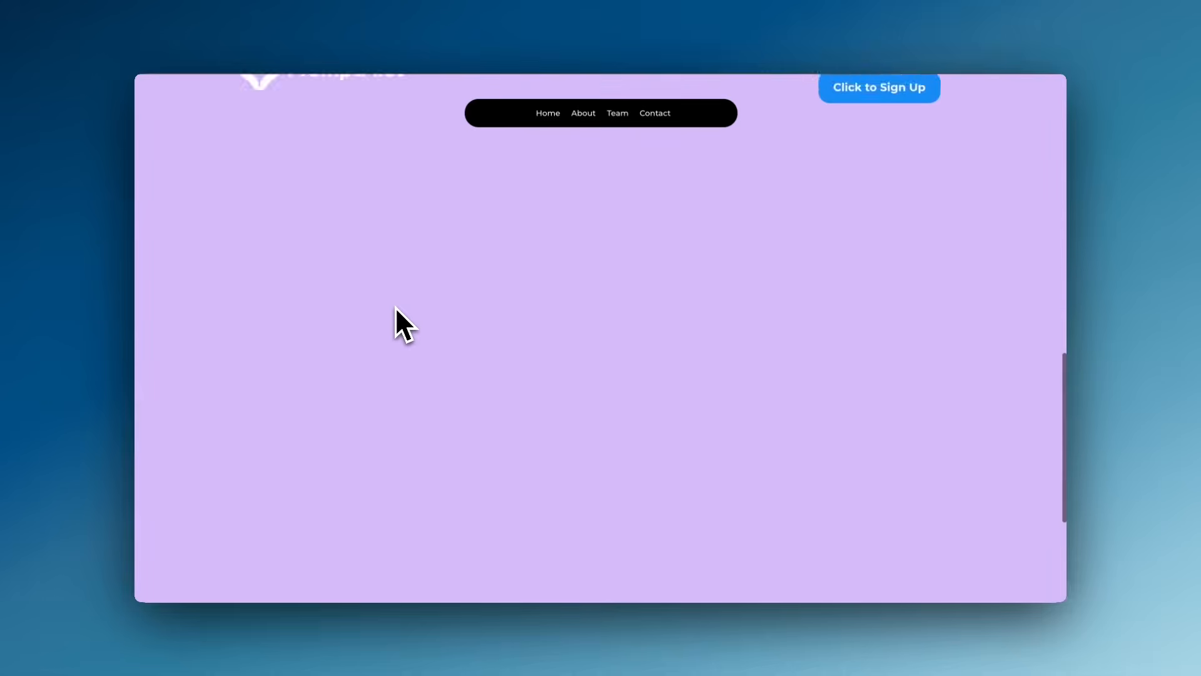
scroll(395, 306, up, 3)
scroll(395, 306, up, 3)
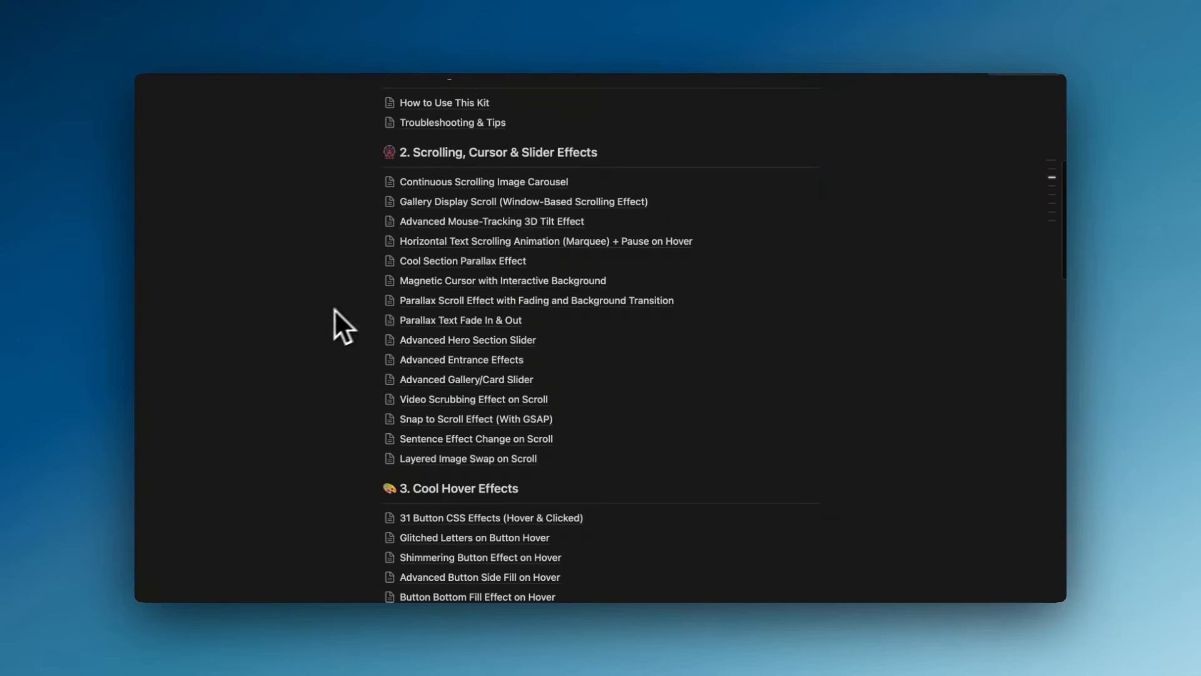
Step: Browse the effects kit and add the custom class amazing-button-fill to the header's Click to Sign Up button
scroll(325, 313, up, 1)
scroll(325, 313, down, 5)
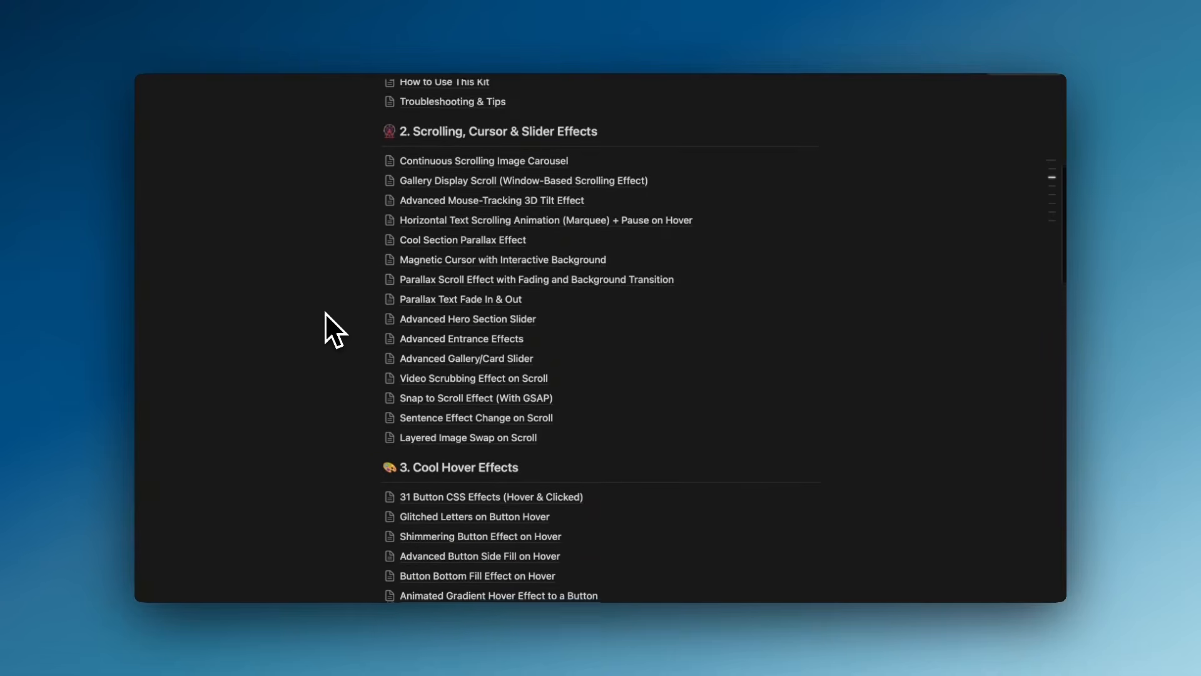
scroll(325, 313, down, 1)
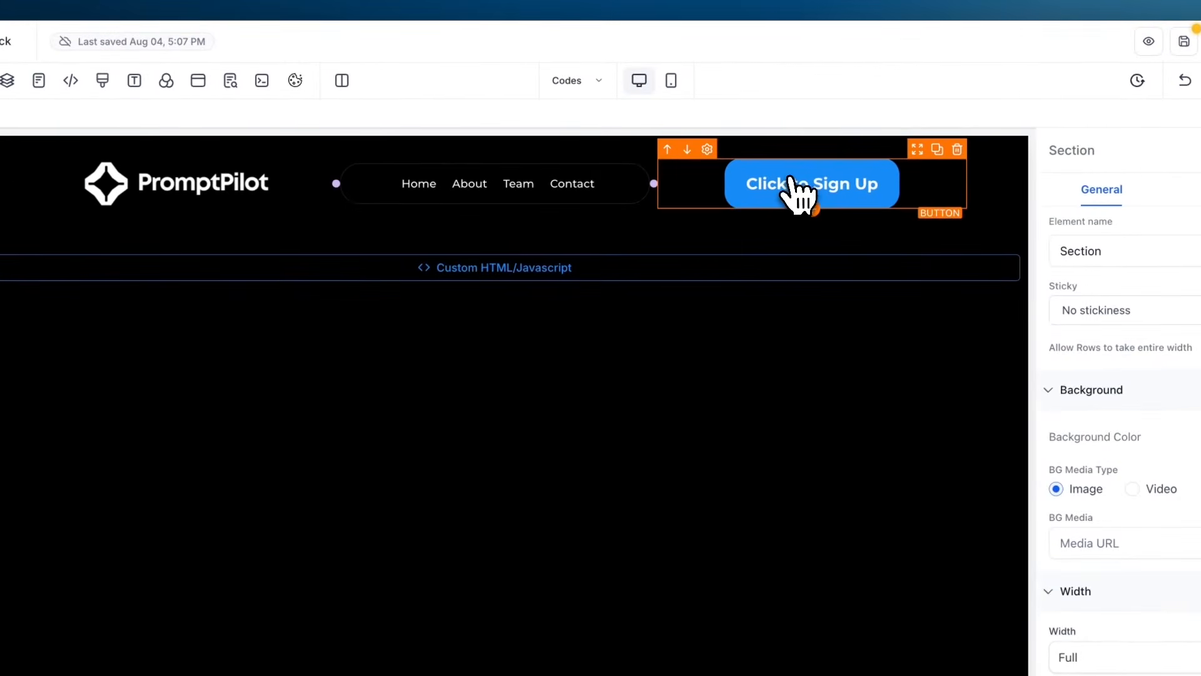
click(799, 193)
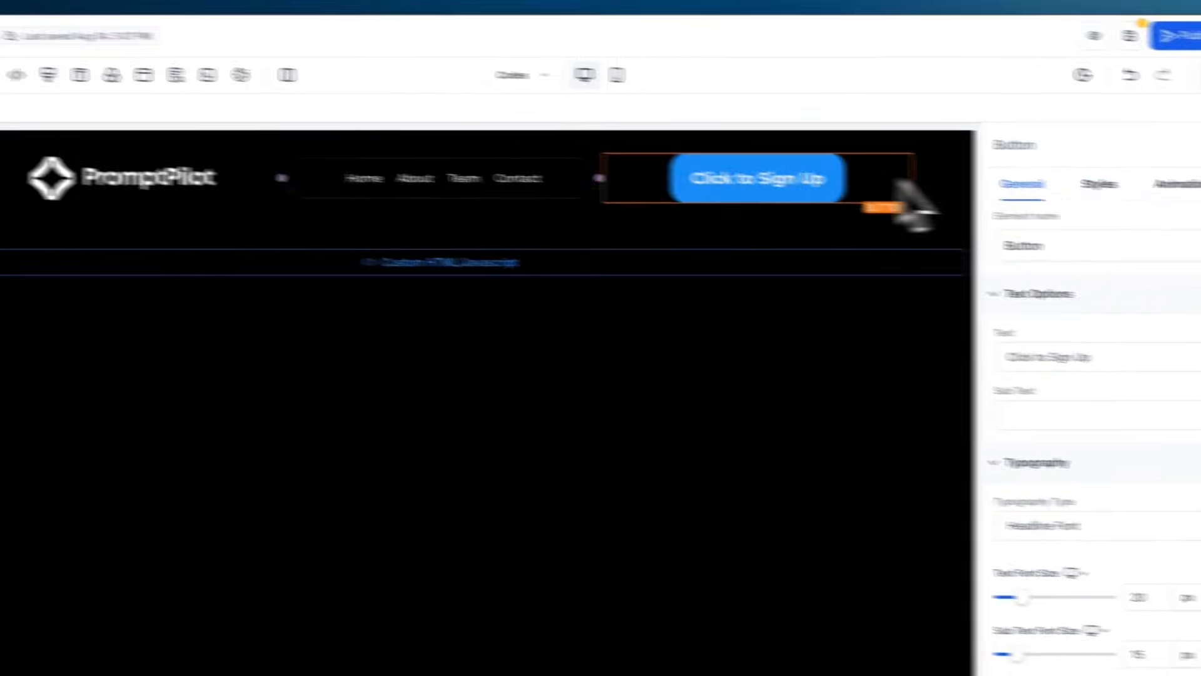
click(1109, 185)
scroll(1064, 469, down, 10)
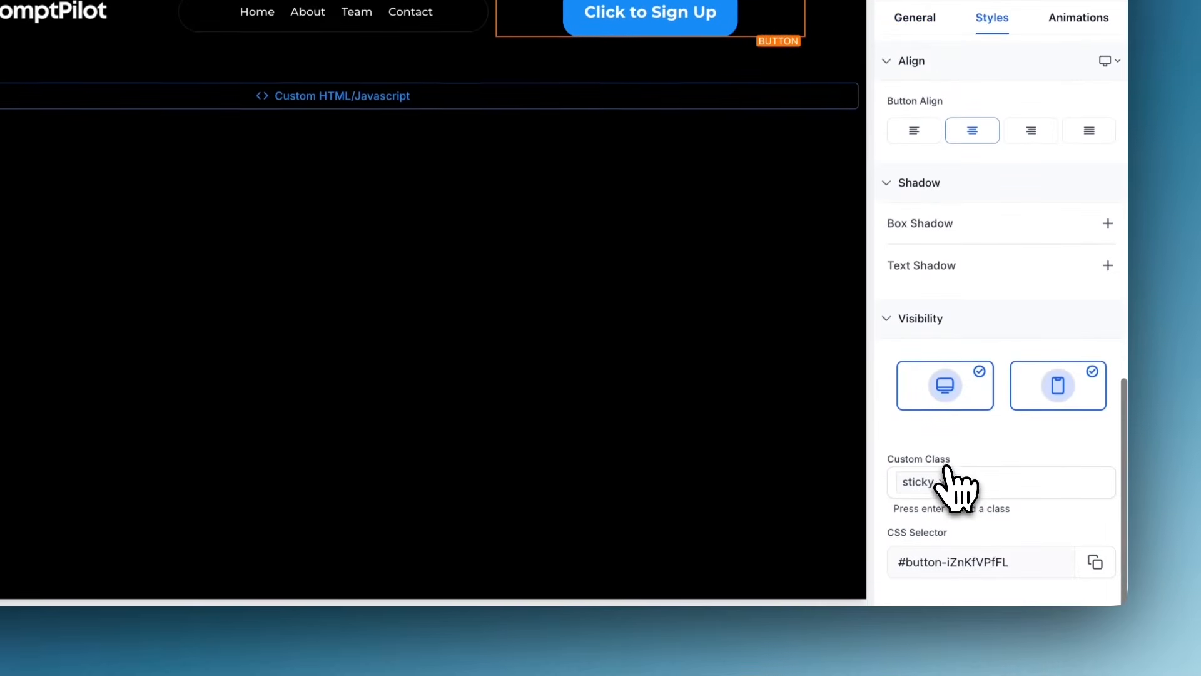
click(973, 481)
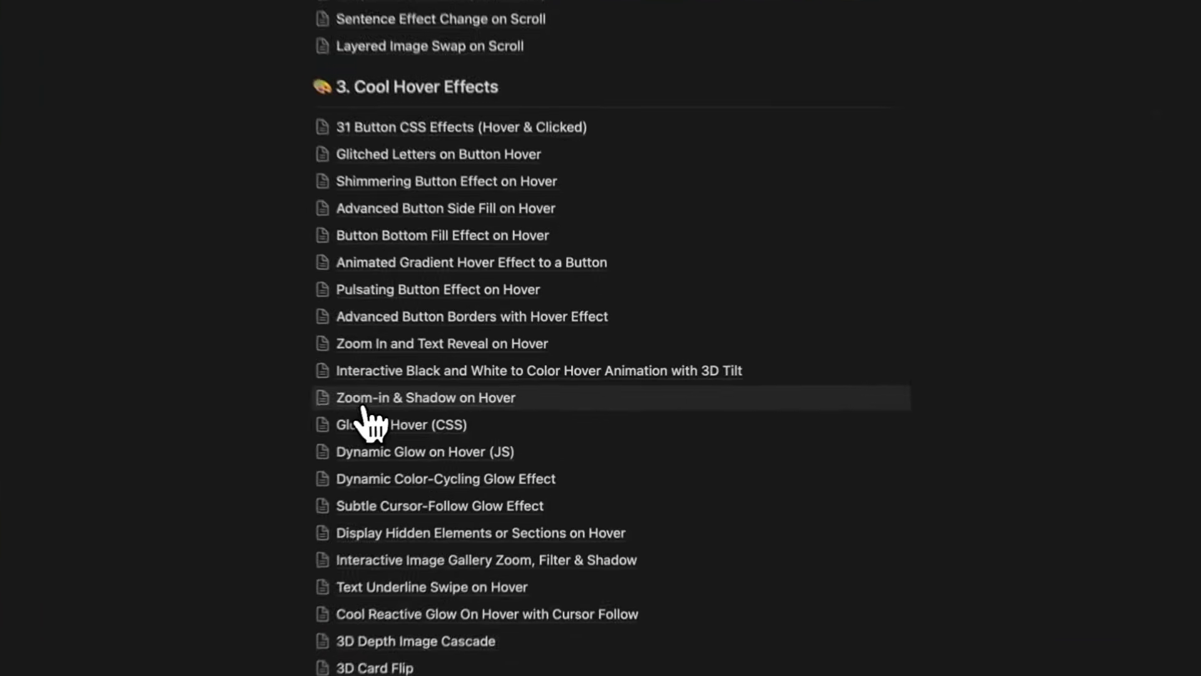
Step: Open the kit's Zoom-in & Shadow on Hover effect and add its class zoom-in-and-shadow to the header's sign-up button
click(421, 403)
scroll(482, 409, down, 6)
scroll(485, 412, down, 8)
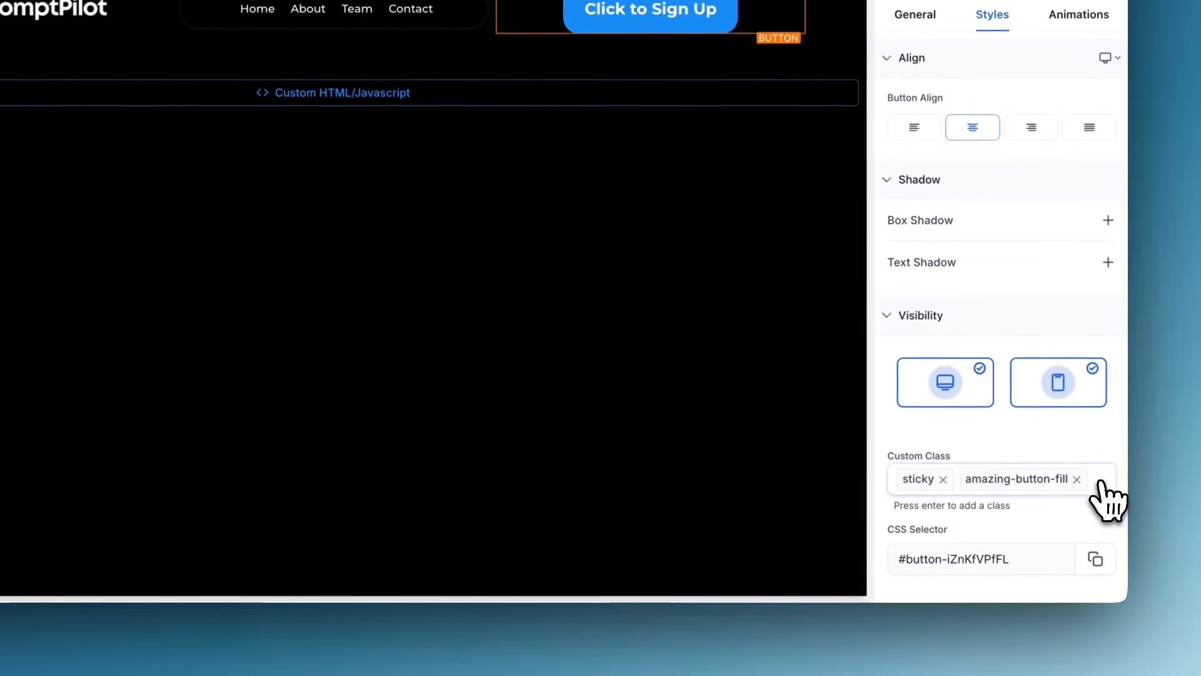
click(1100, 481)
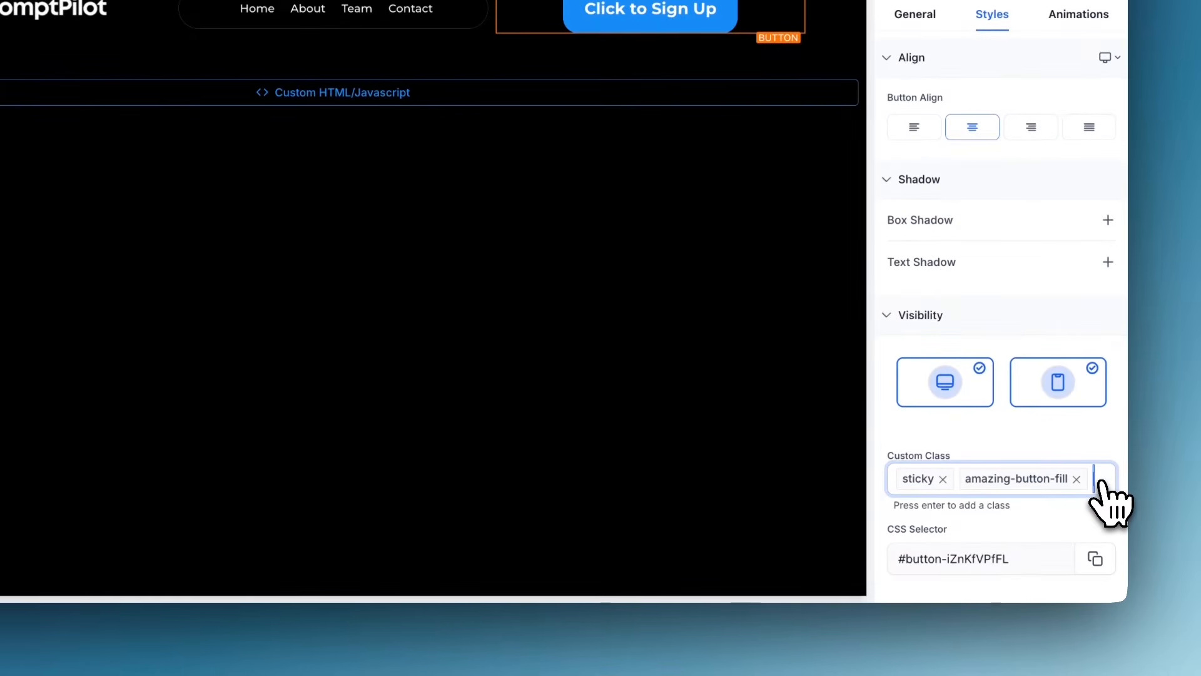
text(zoom-in-and-shadow)
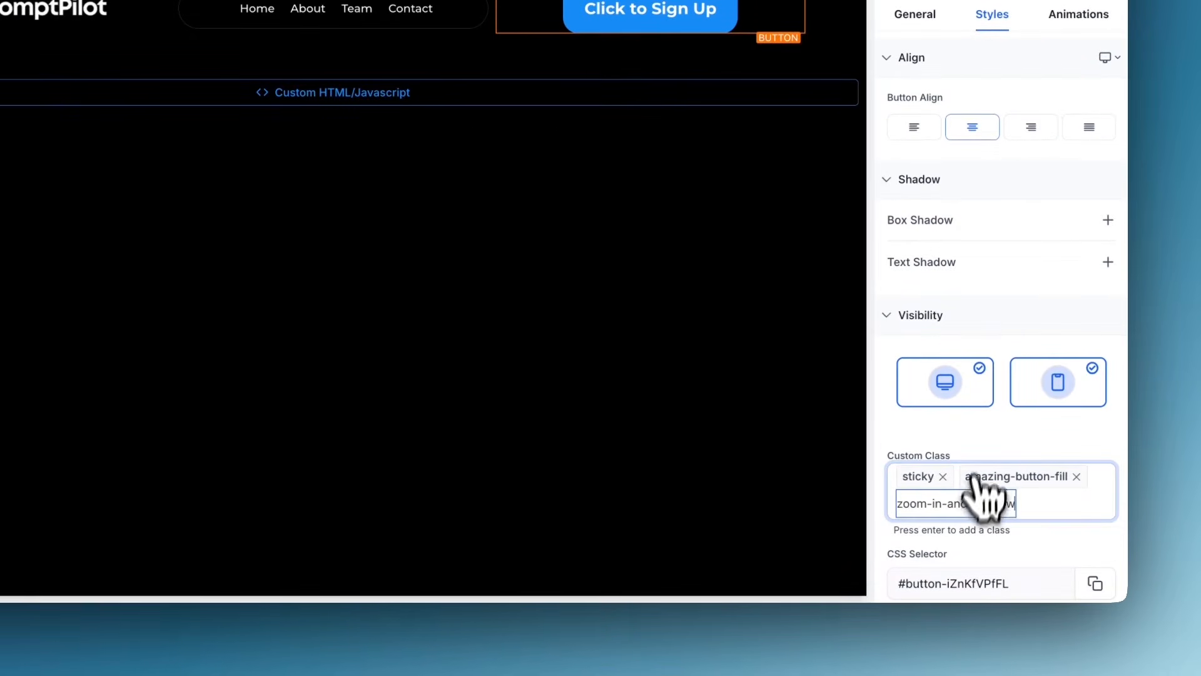
key(Return)
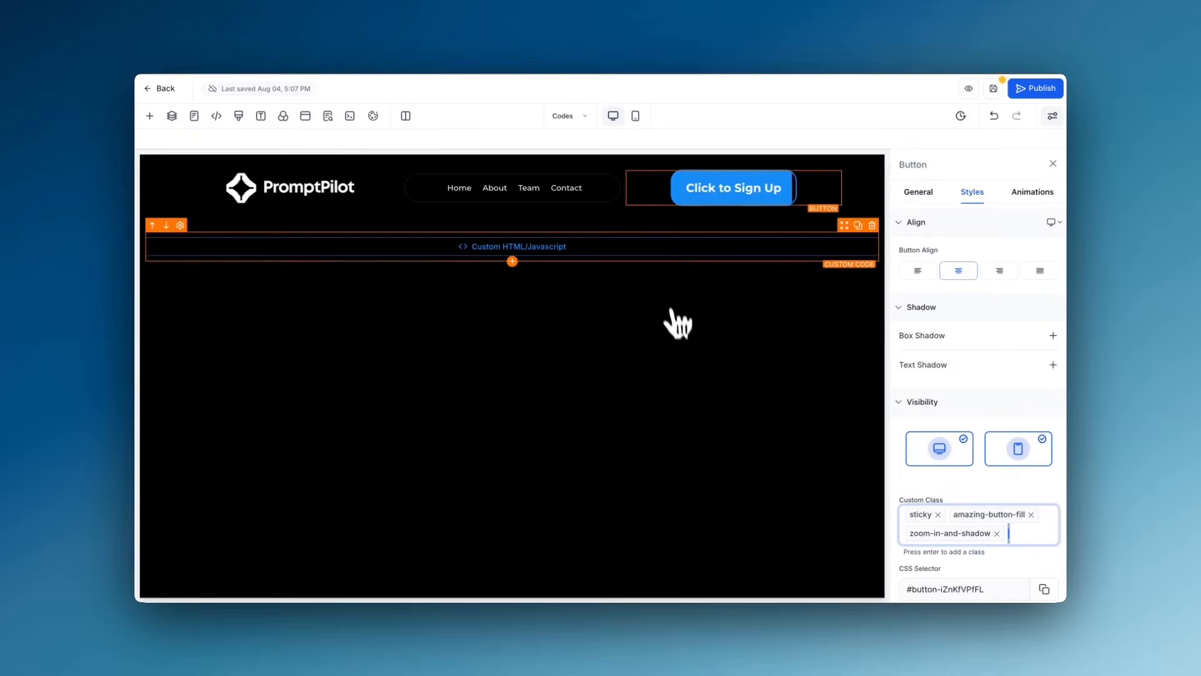
Step: Rename the base .cool-entrance selector to .cool-entrancer in the page's custom CSS and save it, so the headline shows while editing
click(511, 272)
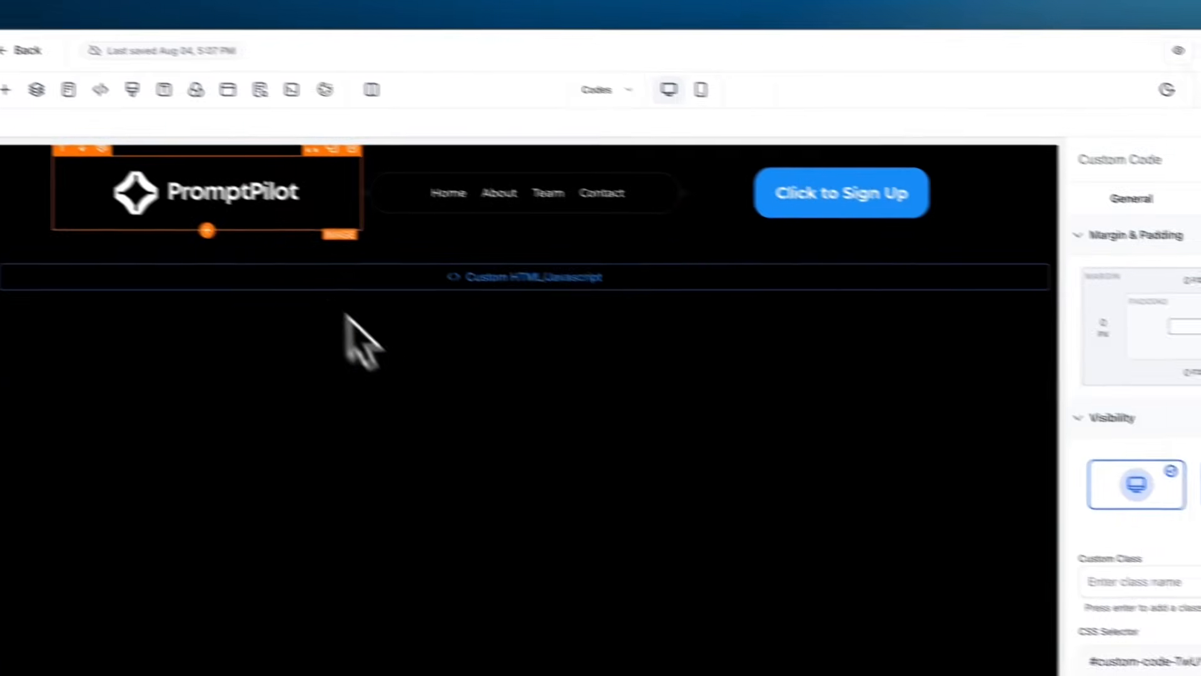
click(223, 114)
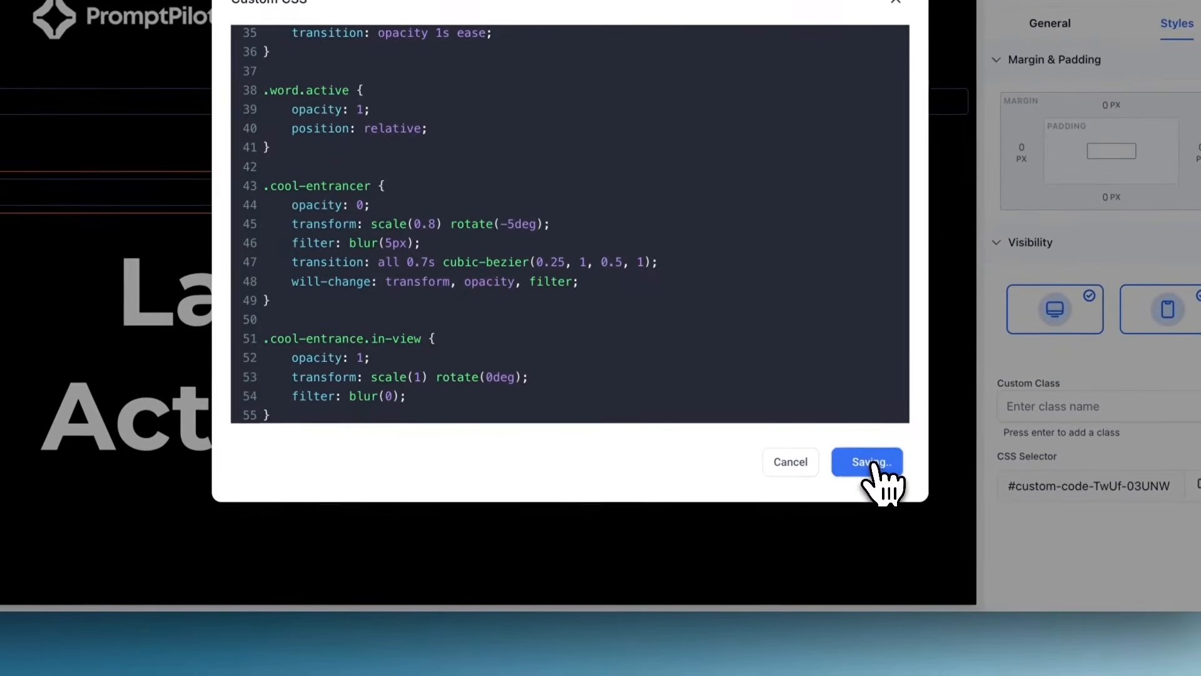
click(899, 535)
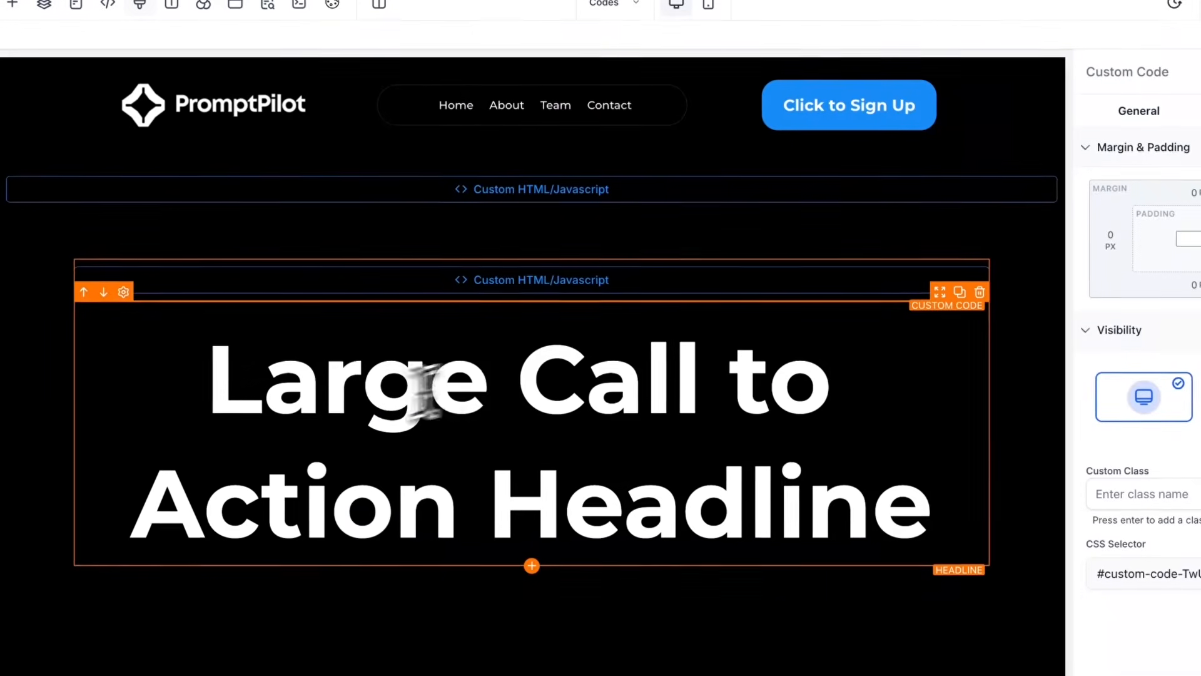
Step: Duplicate the header's Click to Sign Up button, place the copy directly below the headline and preview the page
click(501, 375)
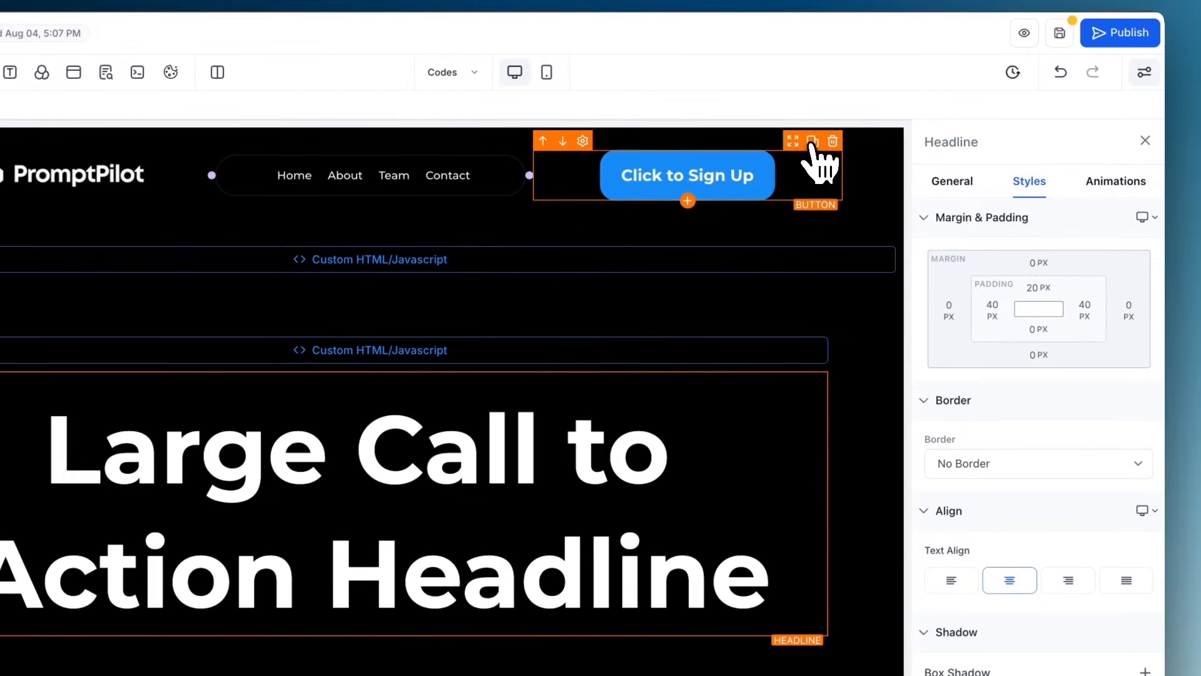
click(886, 71)
drag(795, 194, 527, 615)
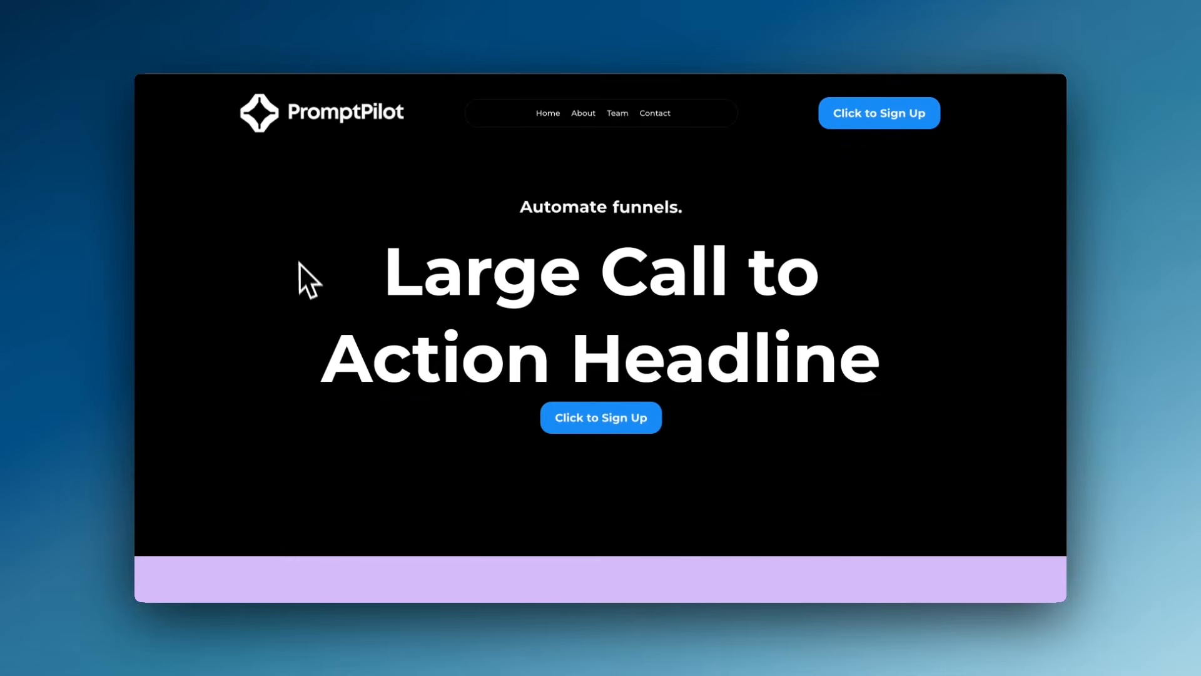
scroll(301, 275, down, 5)
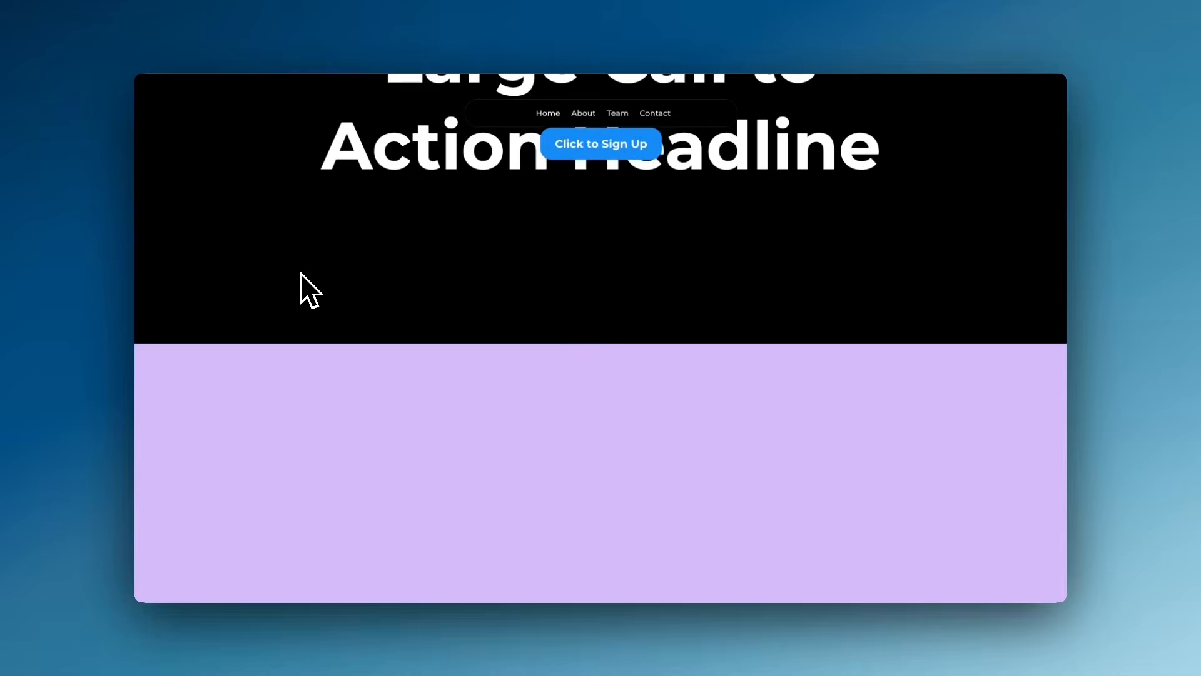
scroll(301, 273, up, 10)
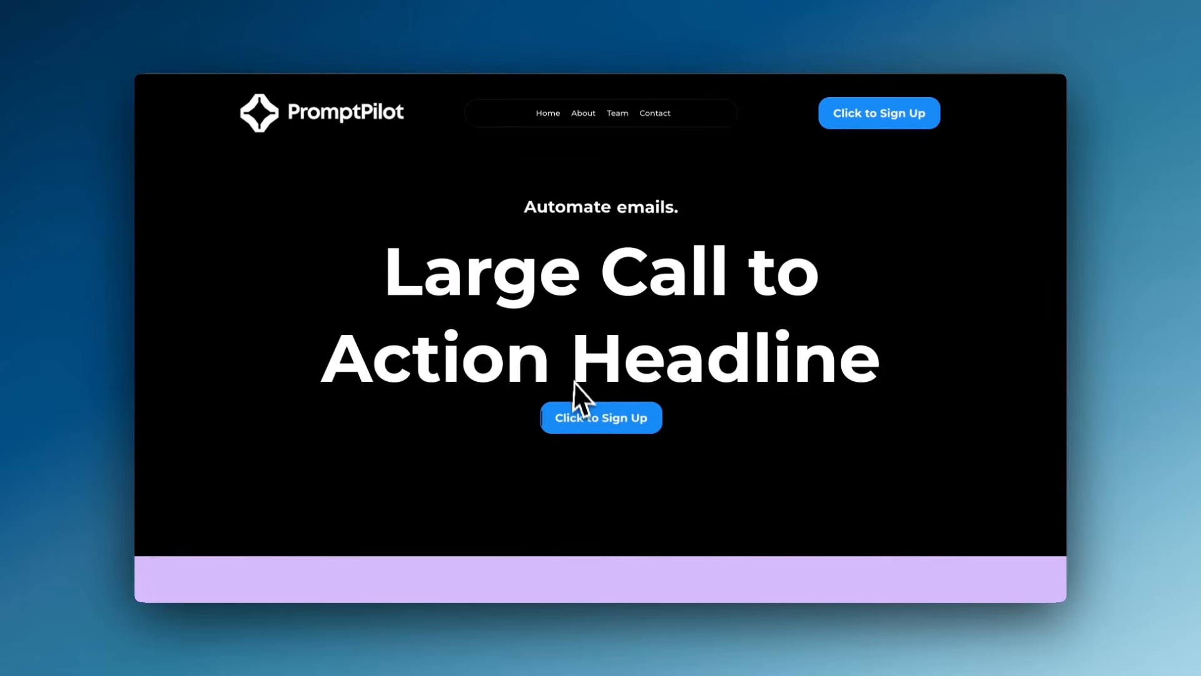
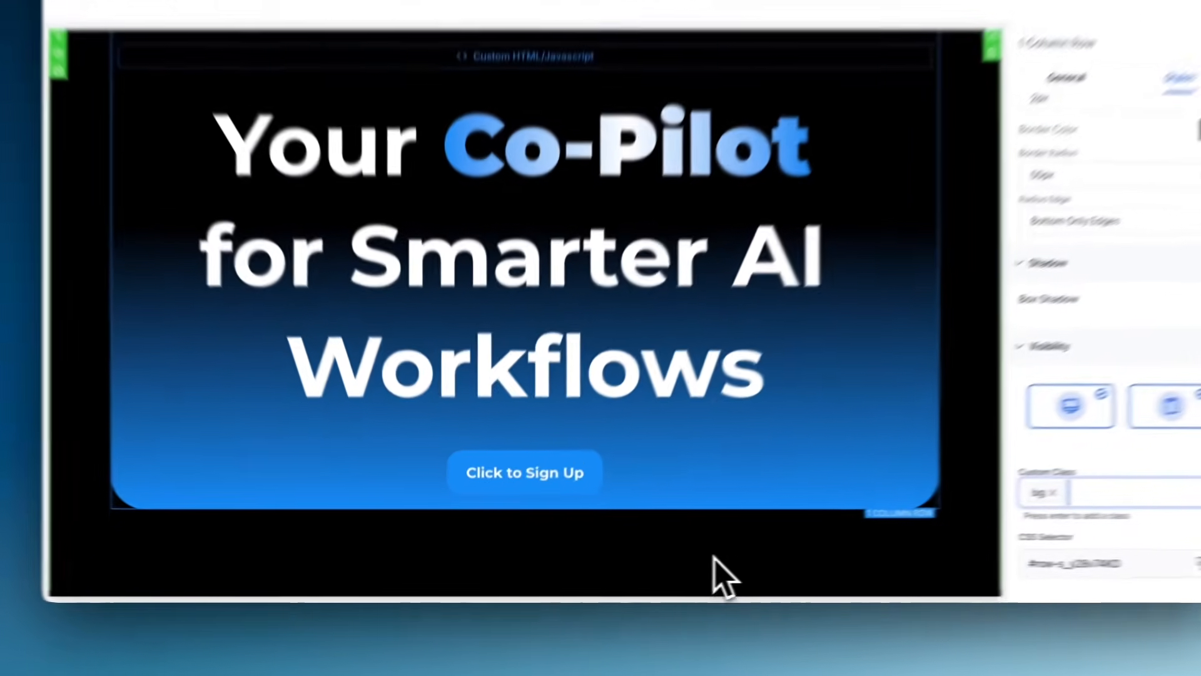
click(648, 571)
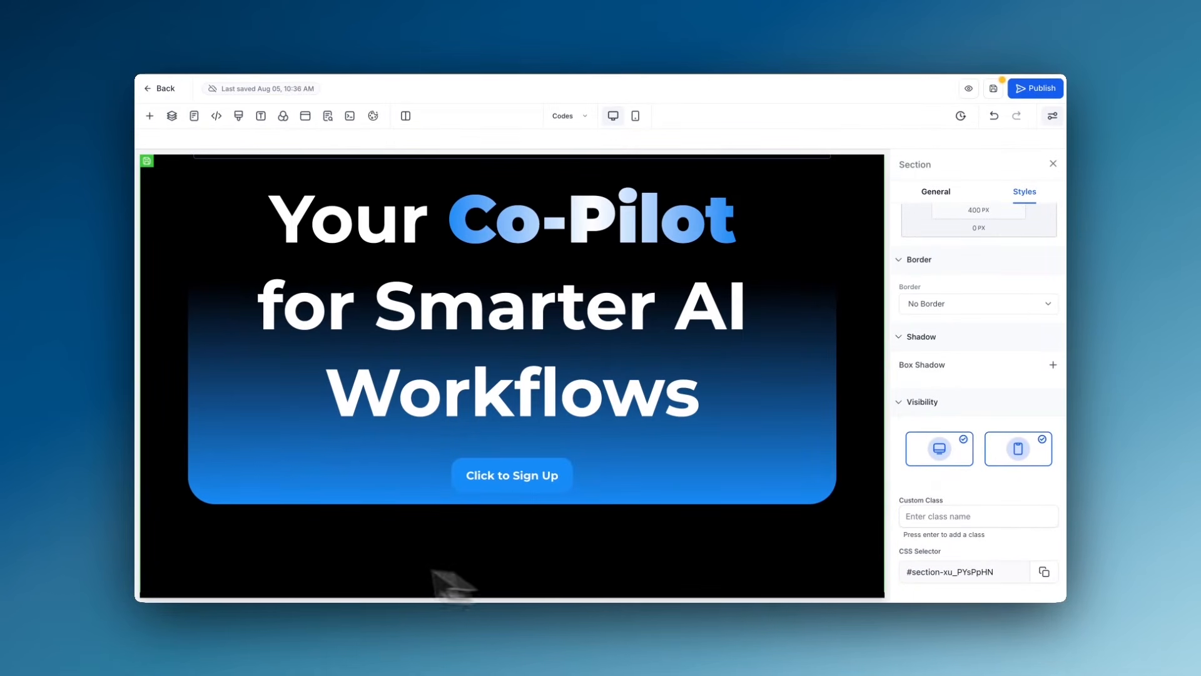
scroll(343, 566, up, 2)
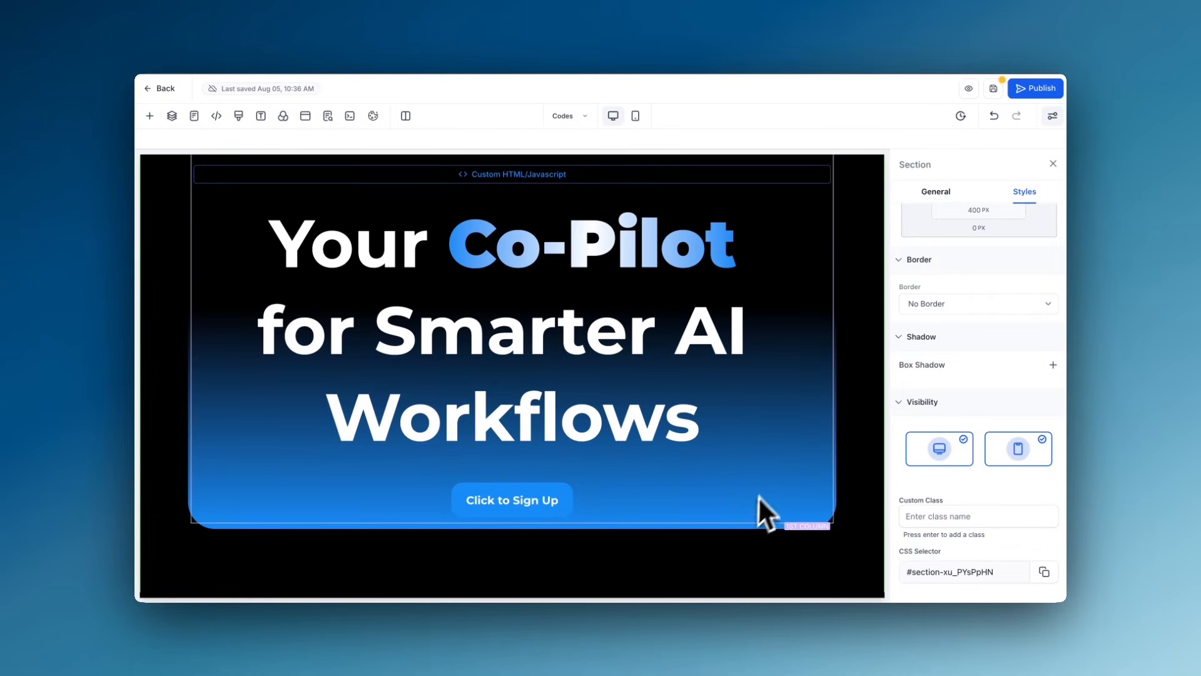
scroll(794, 466, up, 1)
scroll(795, 465, down, 1)
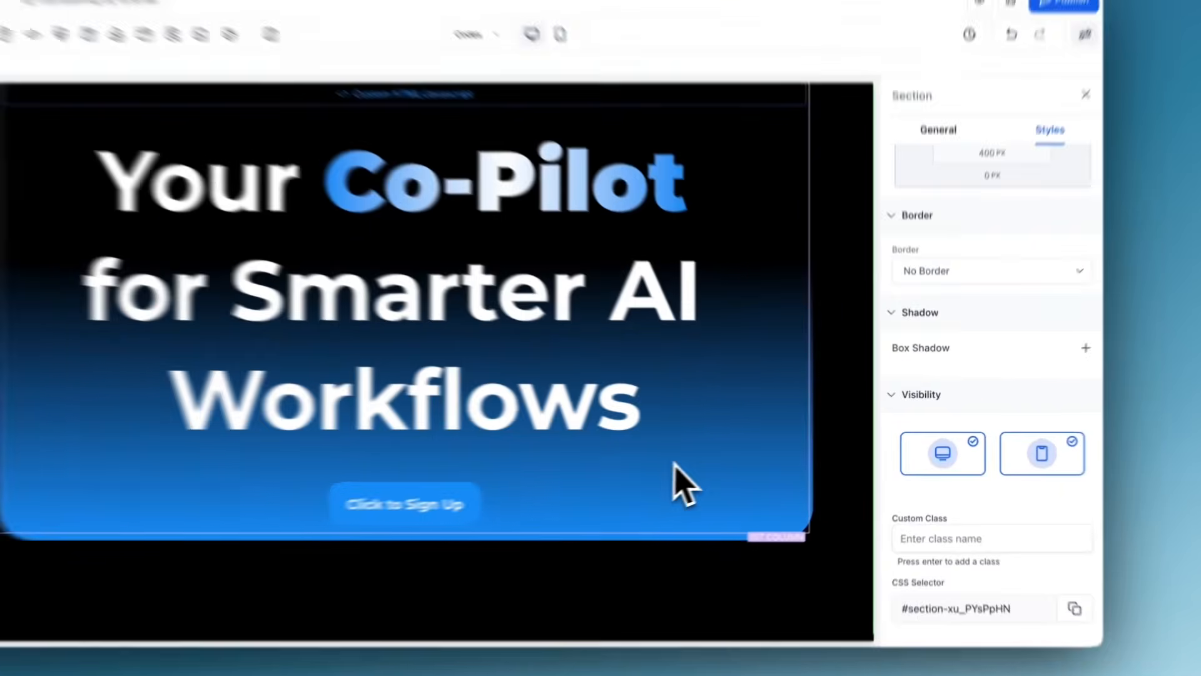
Step: Set the bottom padding of the blue-gradient row holding the headline and sign-up button to 200 px
click(728, 459)
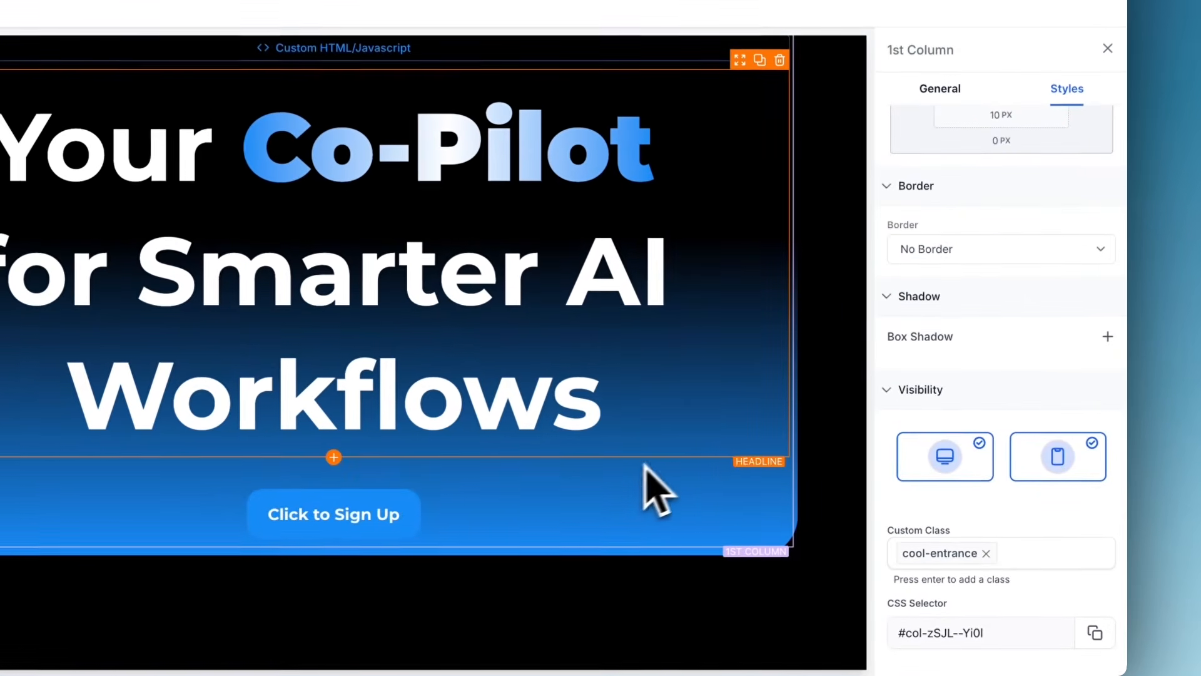
click(797, 408)
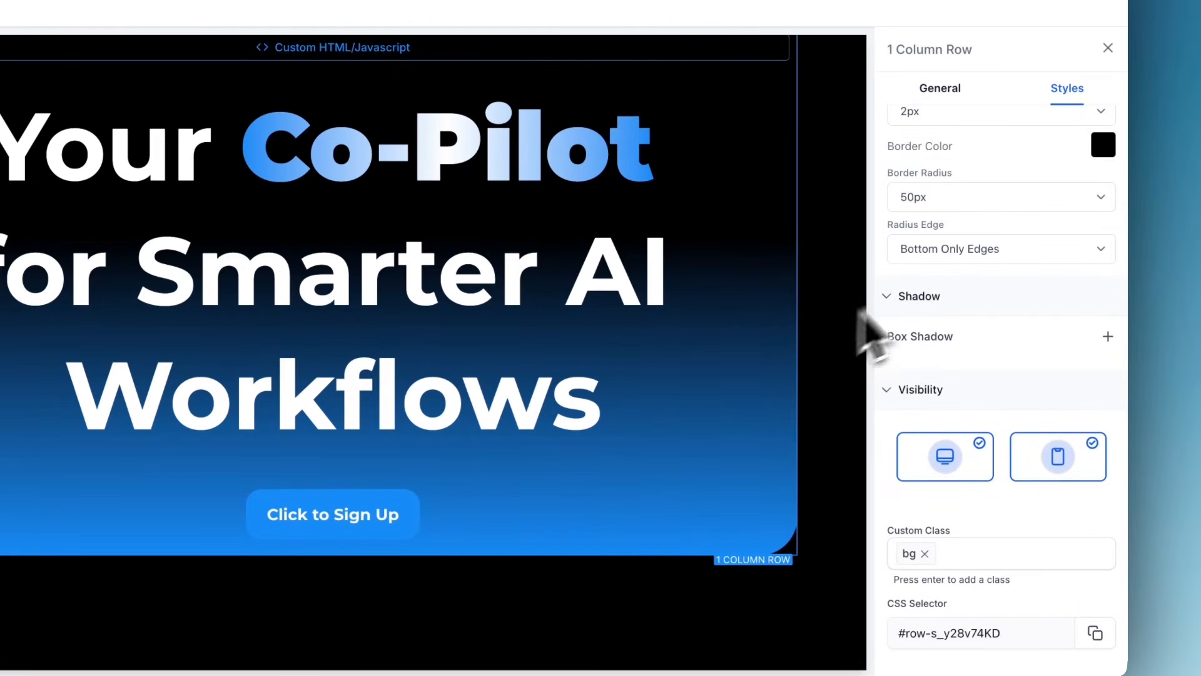
scroll(965, 281, up, 6)
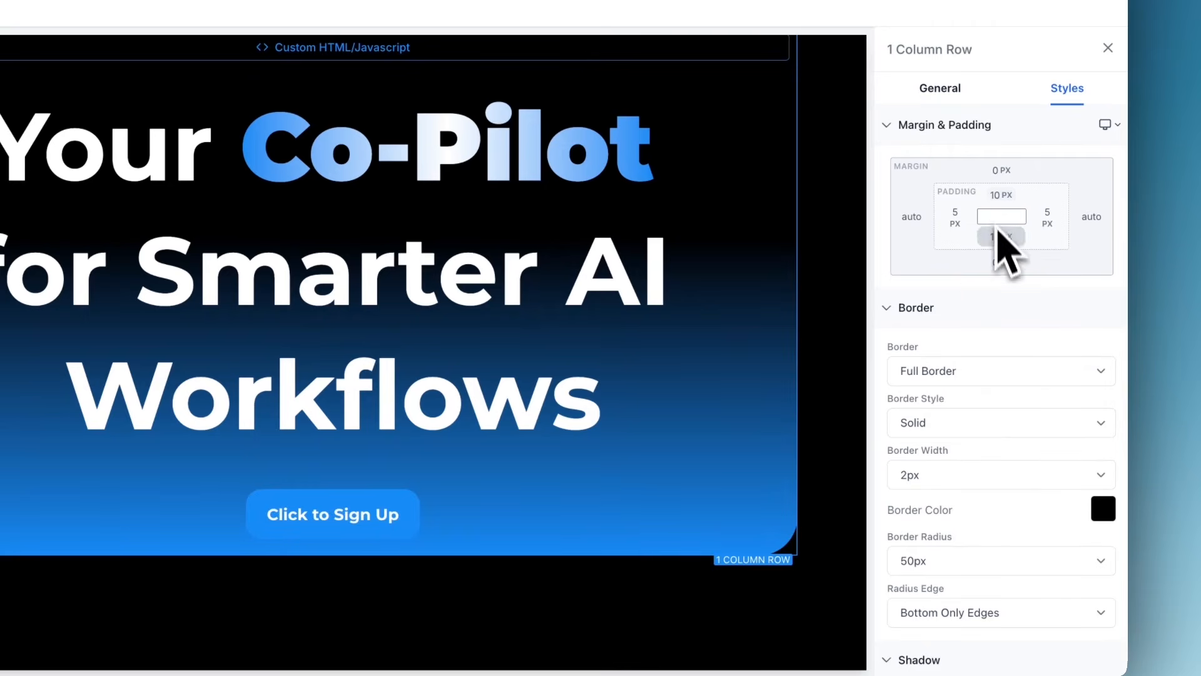
click(999, 239)
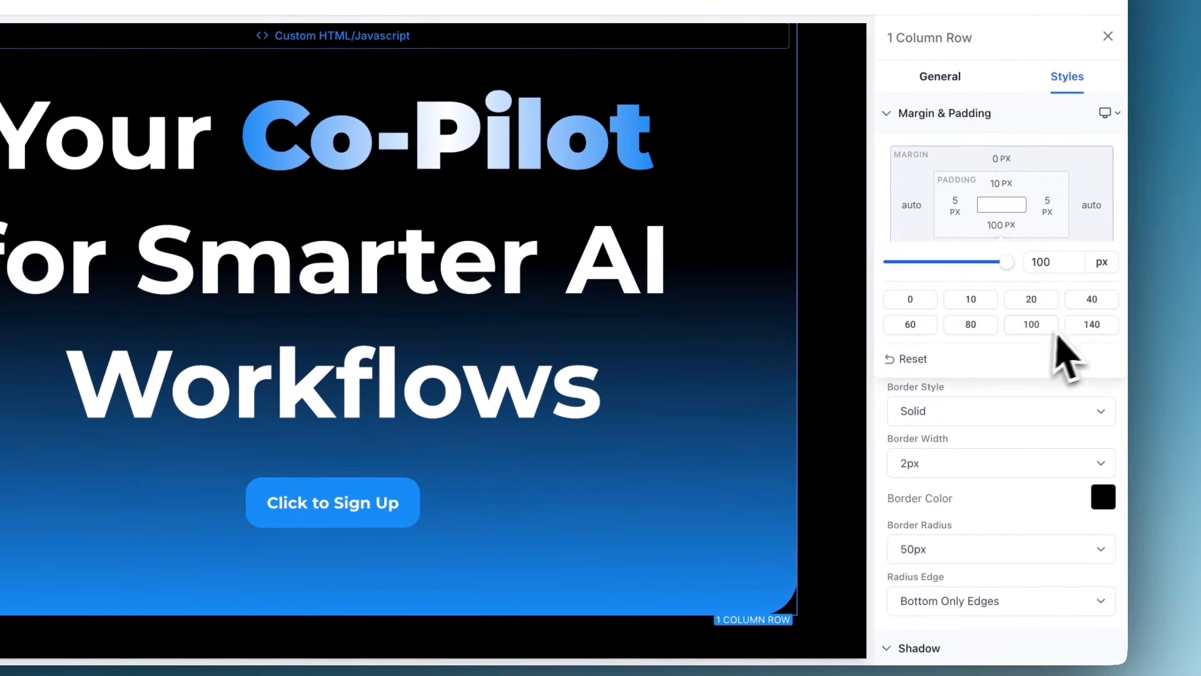
click(1090, 325)
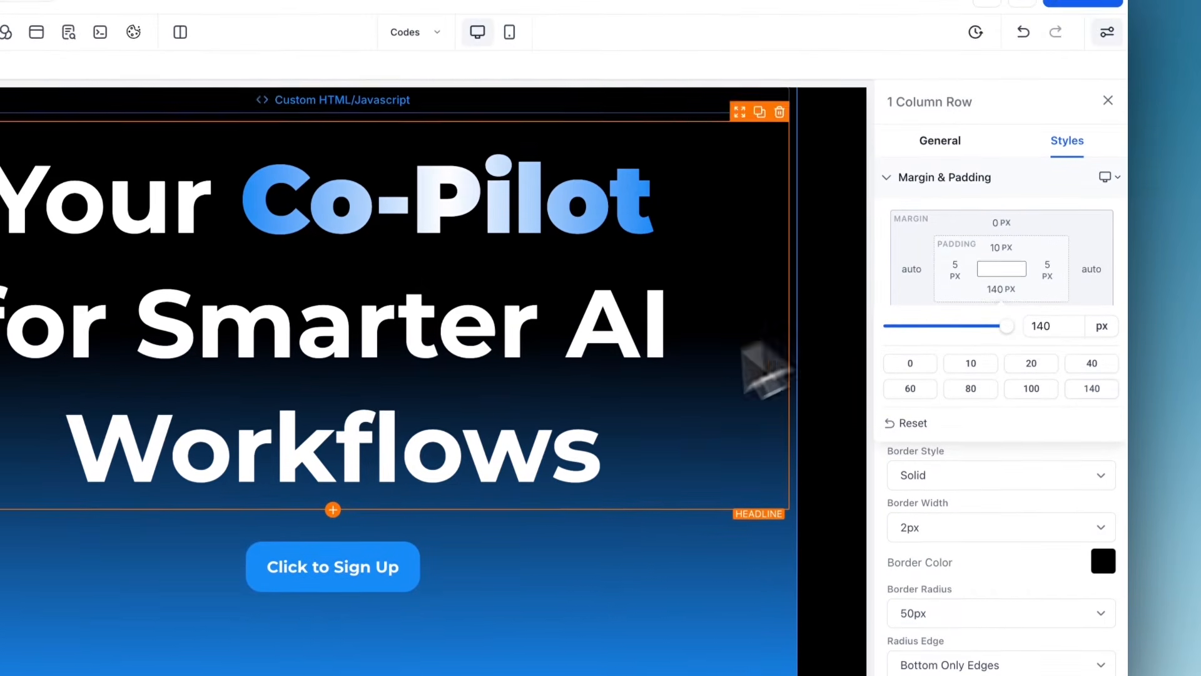
scroll(682, 325, down, 2)
click(1002, 296)
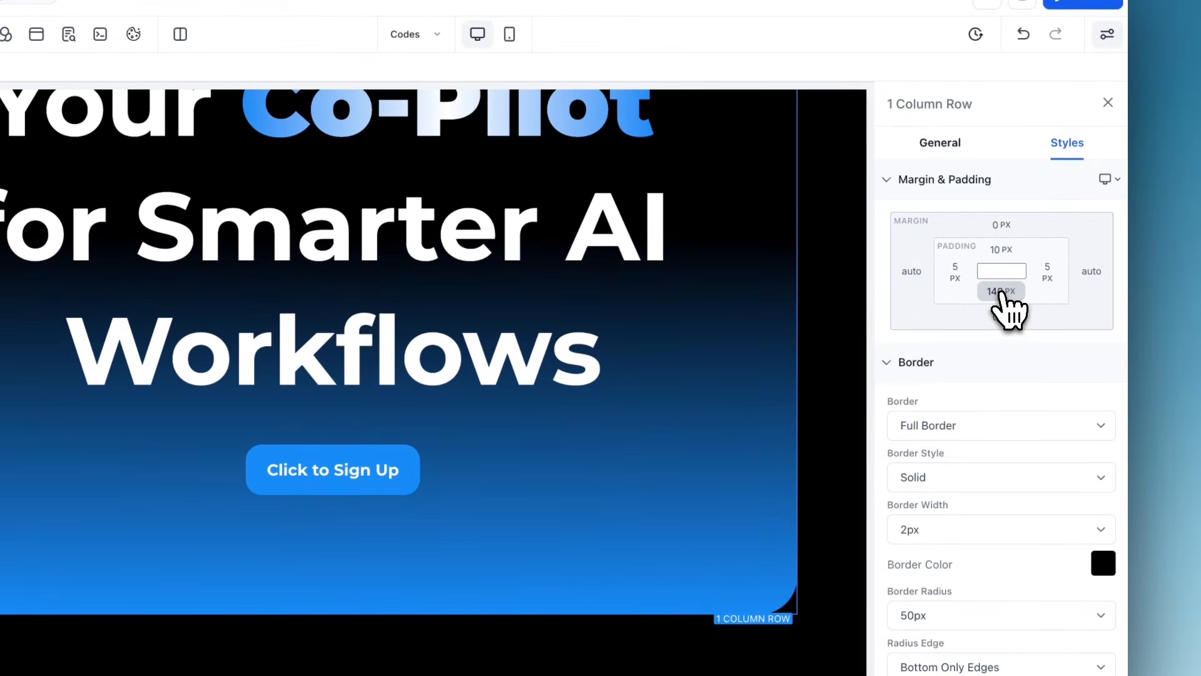
click(1002, 294)
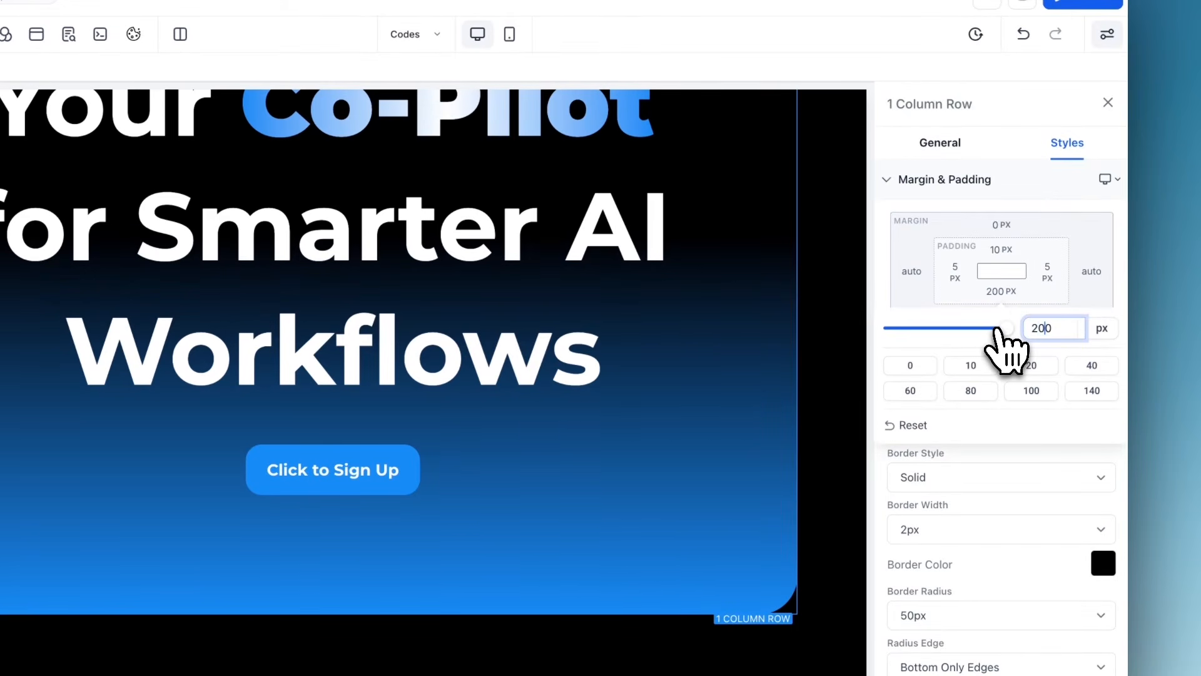
click(1092, 296)
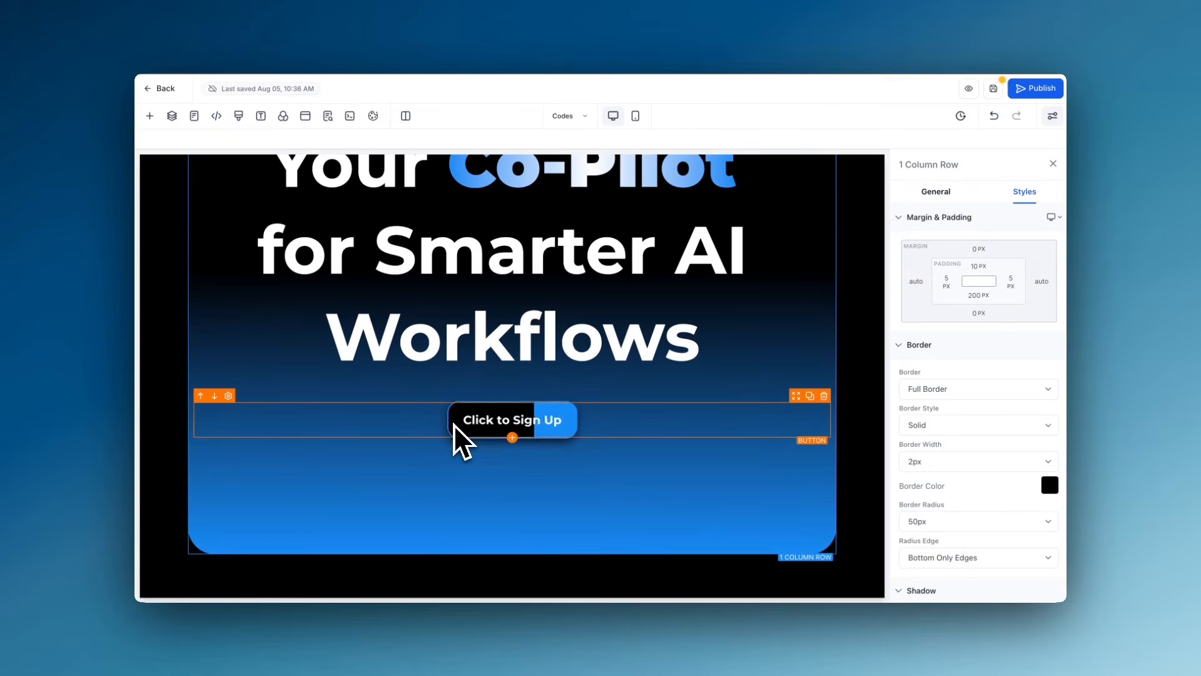
Step: Allow rows to take the entire width in the section that contains the Co-Pilot headline
scroll(407, 495, up, 3)
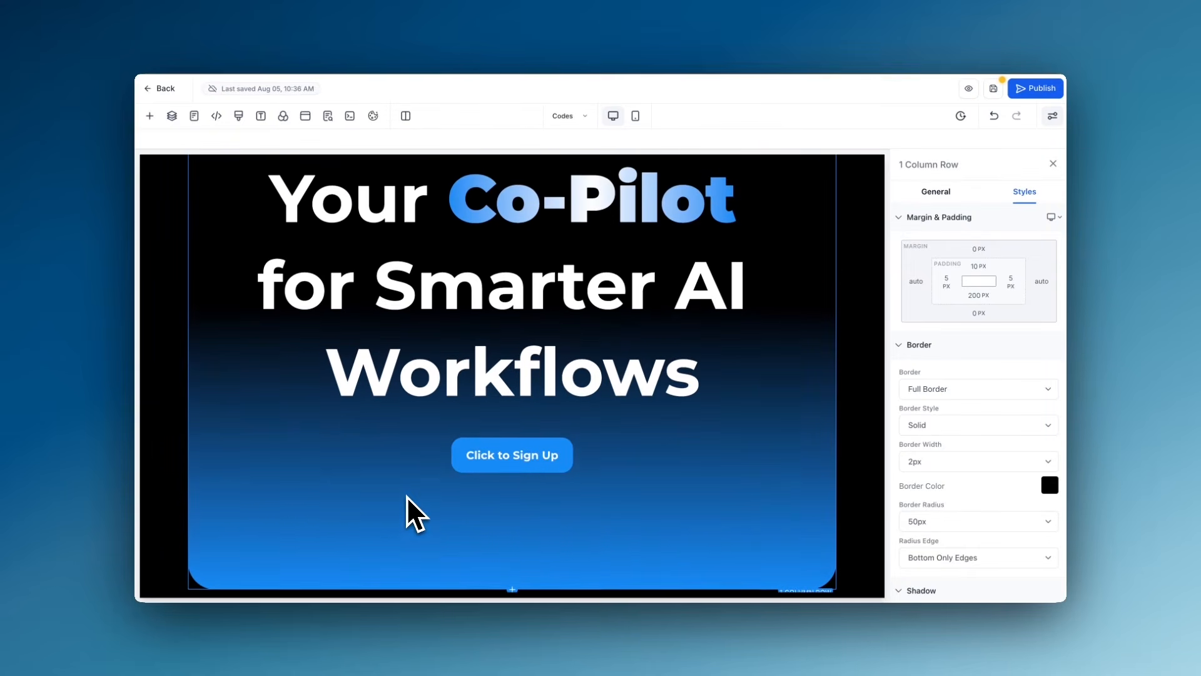
scroll(406, 496, down, 2)
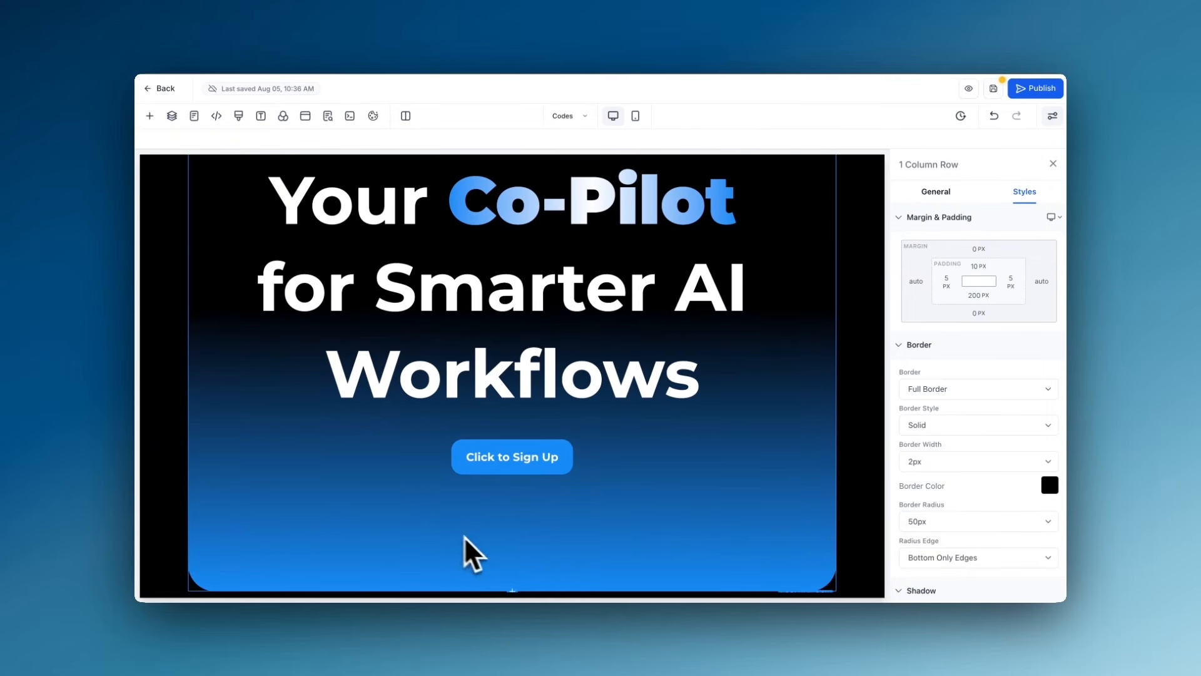
scroll(851, 242, up, 1)
scroll(851, 242, up, 2)
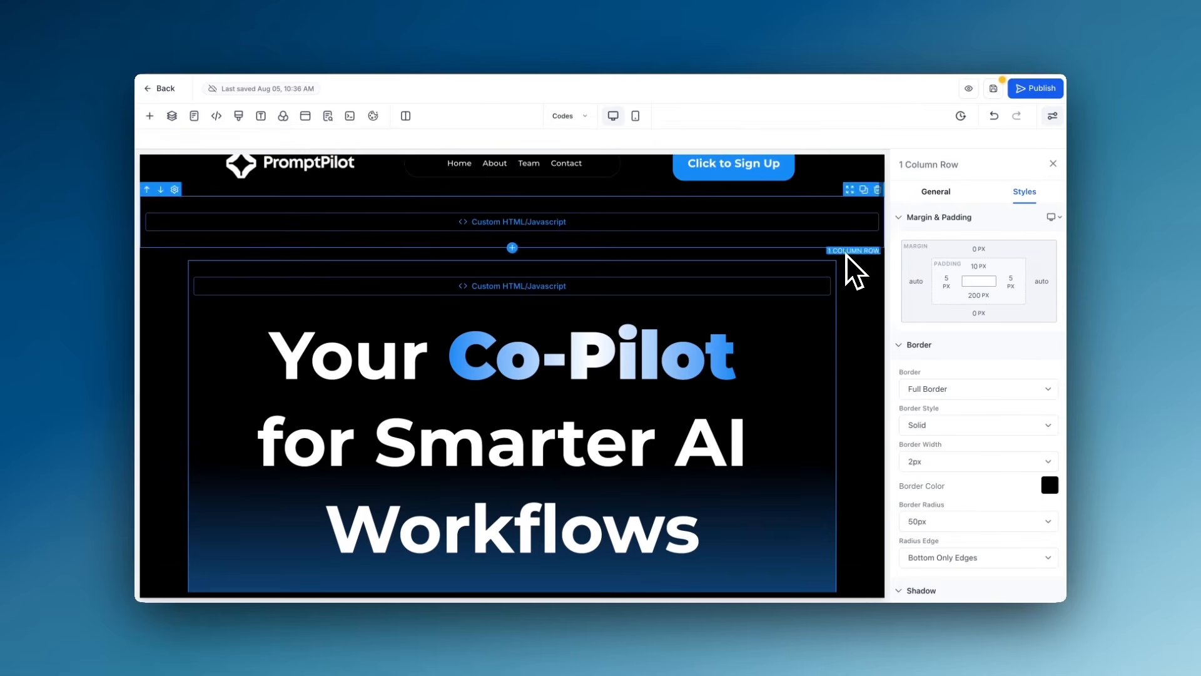
click(848, 264)
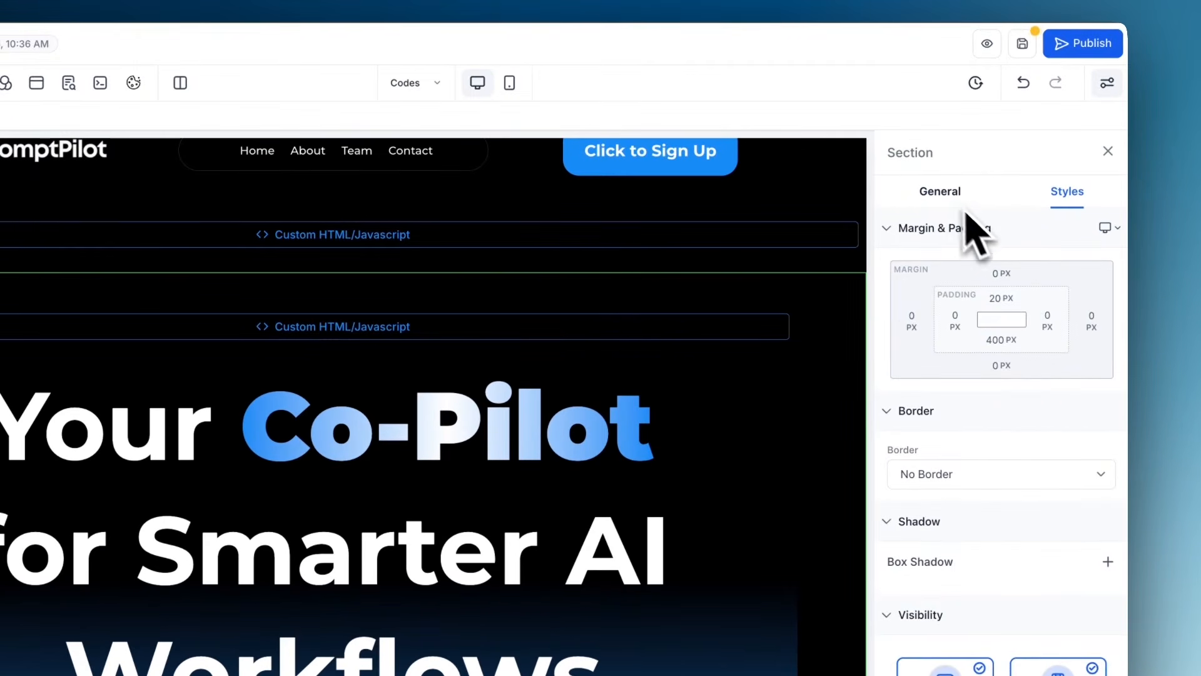
click(946, 194)
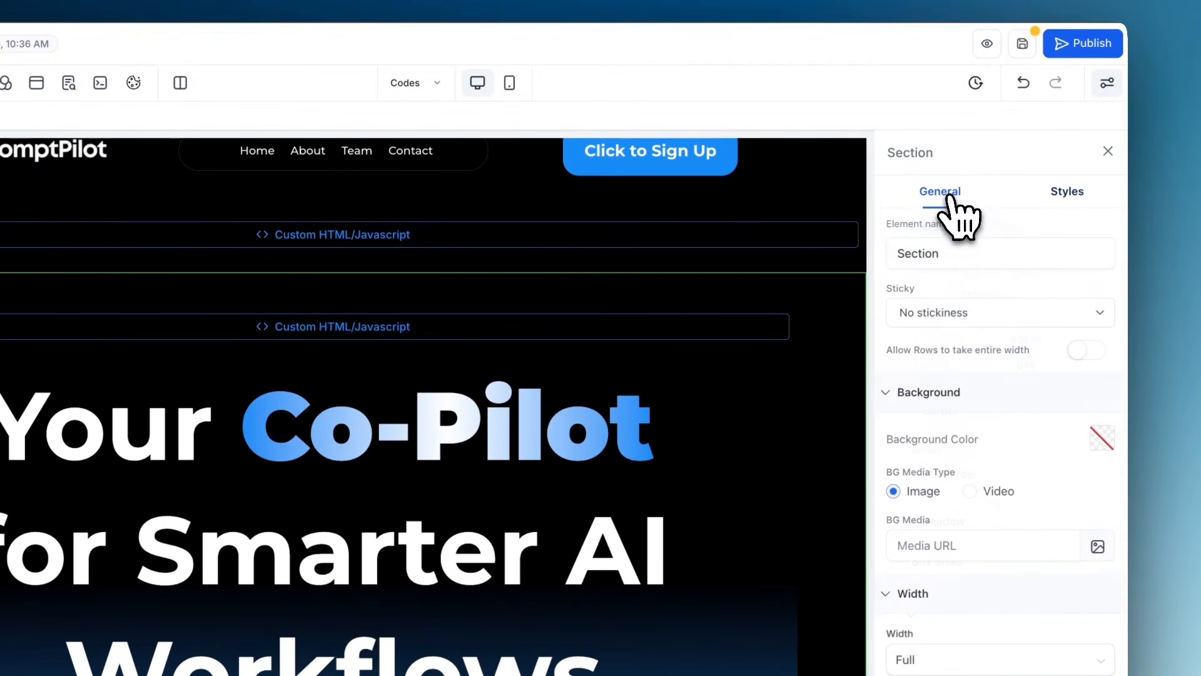
click(1089, 351)
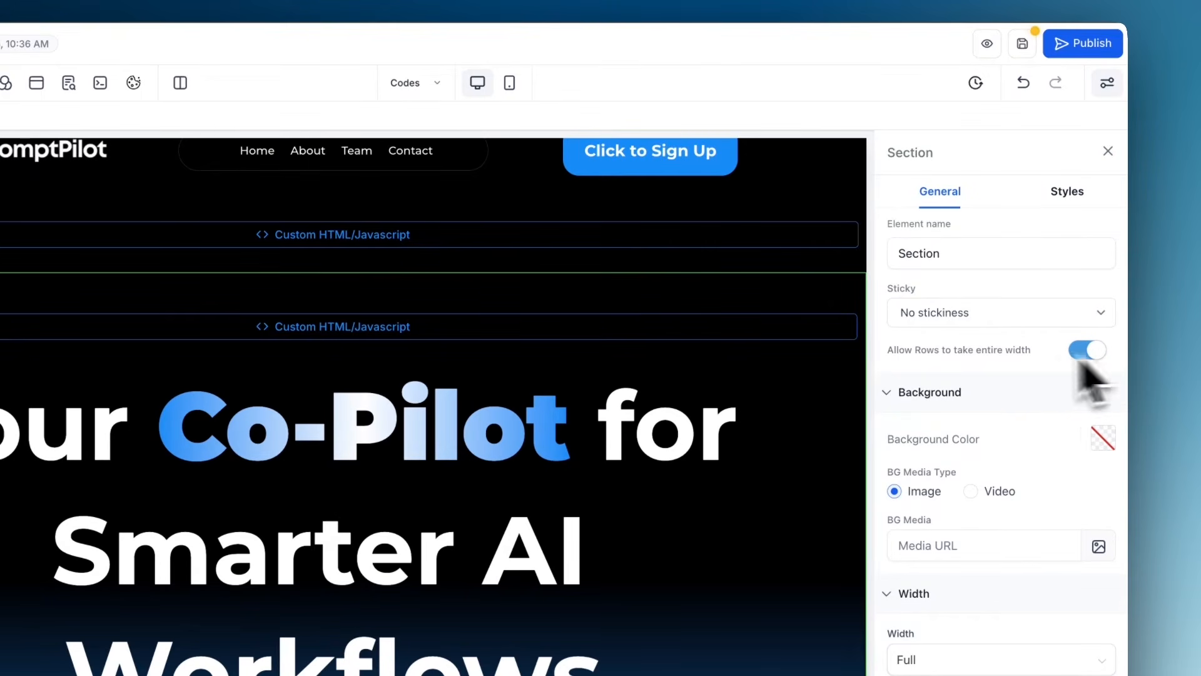
Step: Set the width of the headline's one-column row to 95%
click(763, 300)
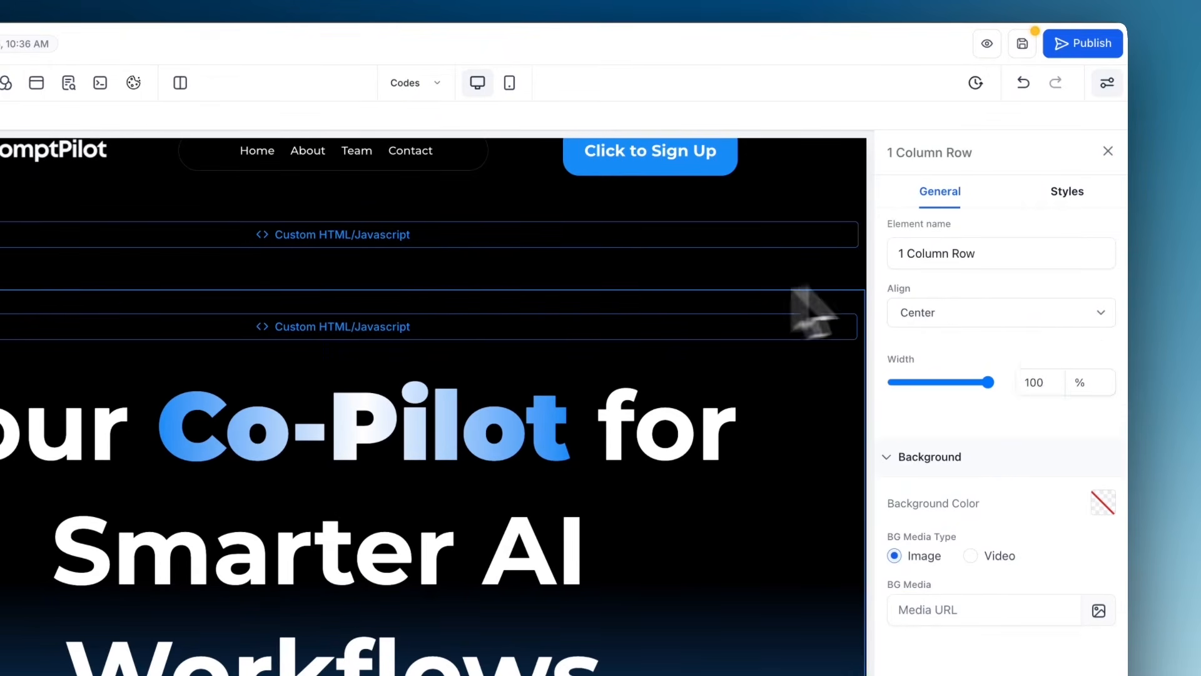
click(1042, 383)
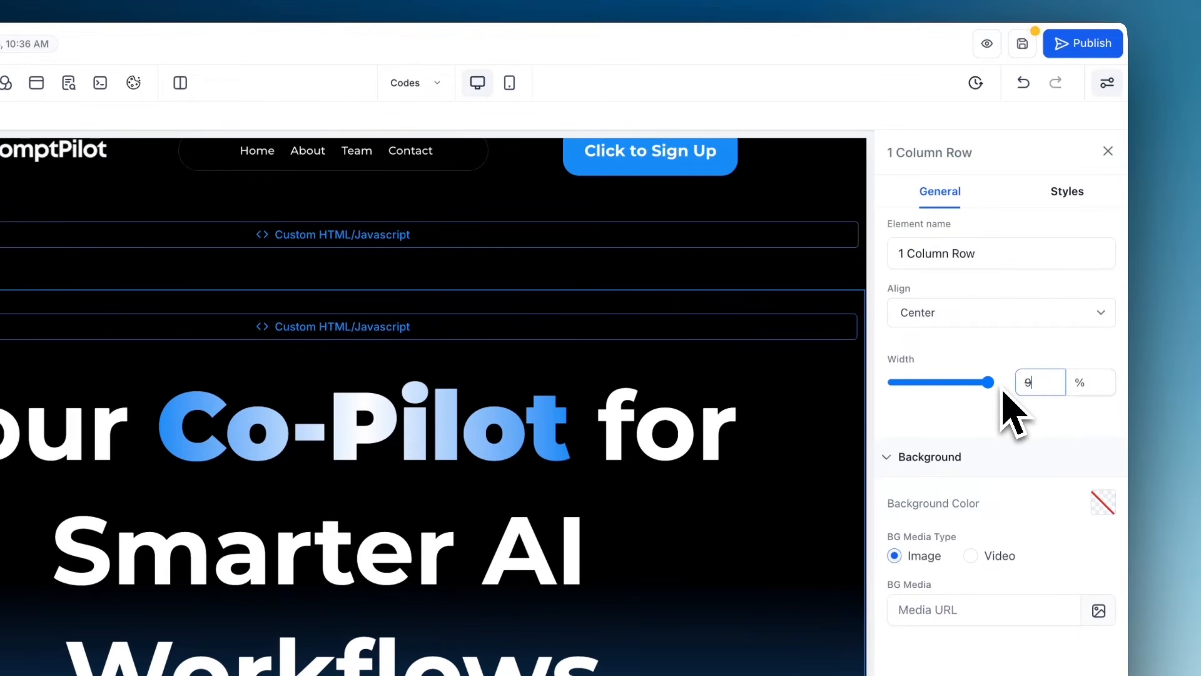
text(95)
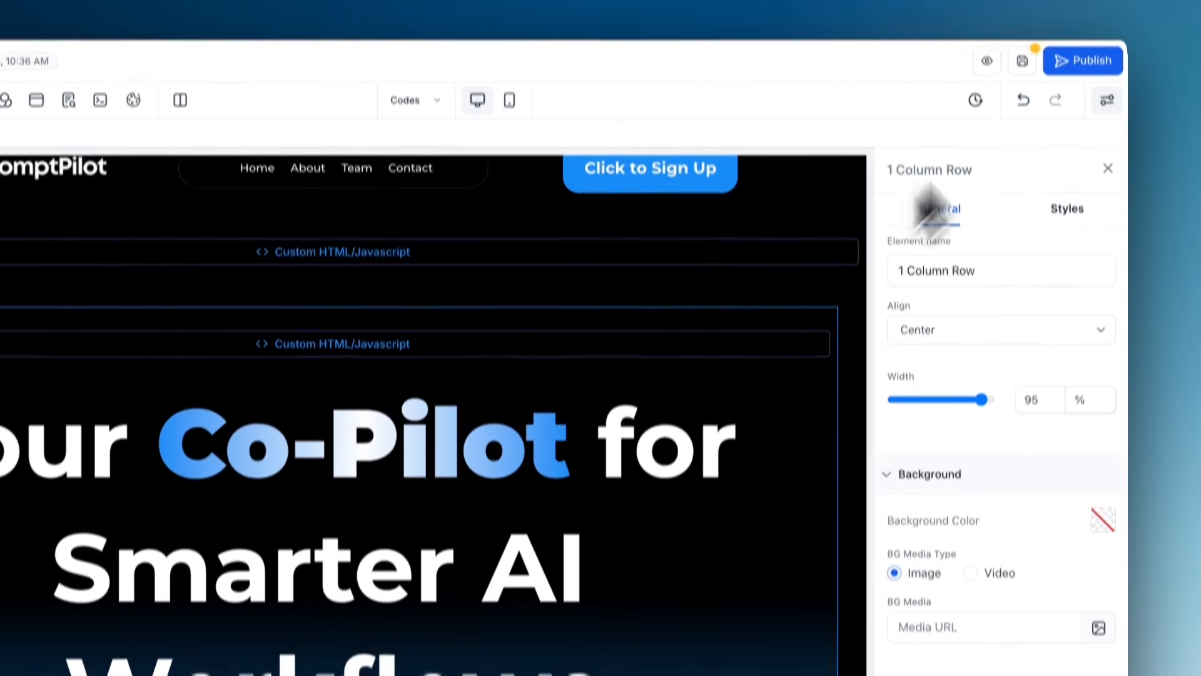
Step: Preview the page and examine the headline section's gradient background, the header's scroll behaviour and the rotating "Automate" line
scroll(747, 510, down, 5)
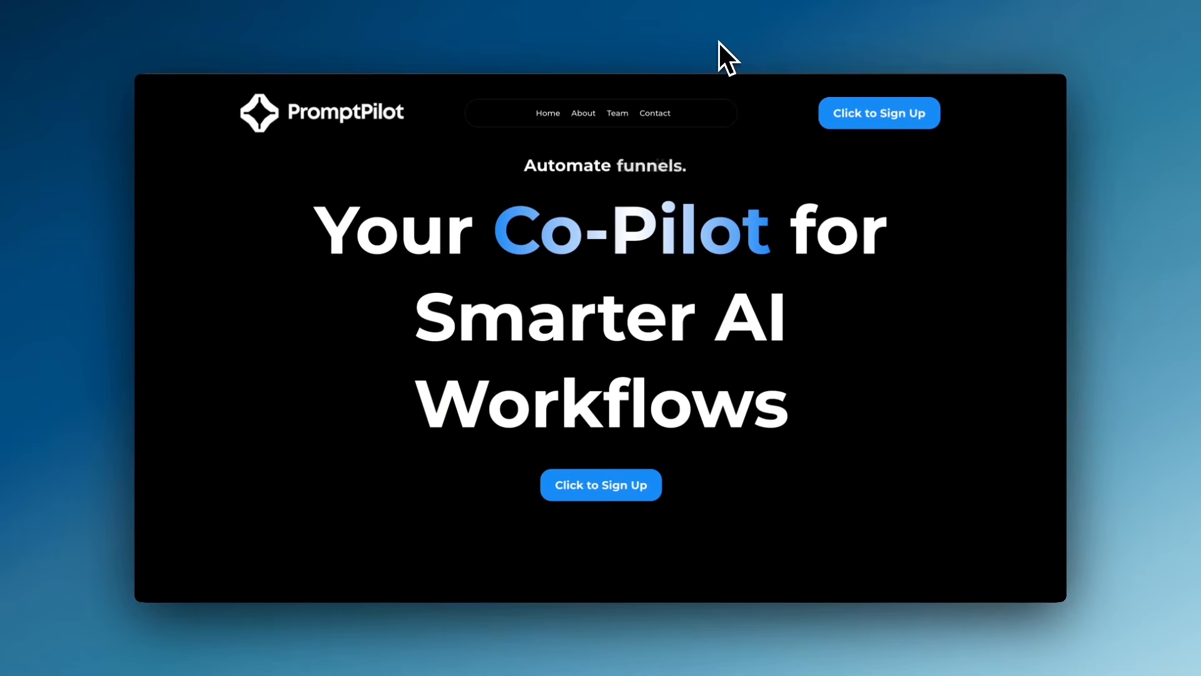
scroll(288, 497, down, 1)
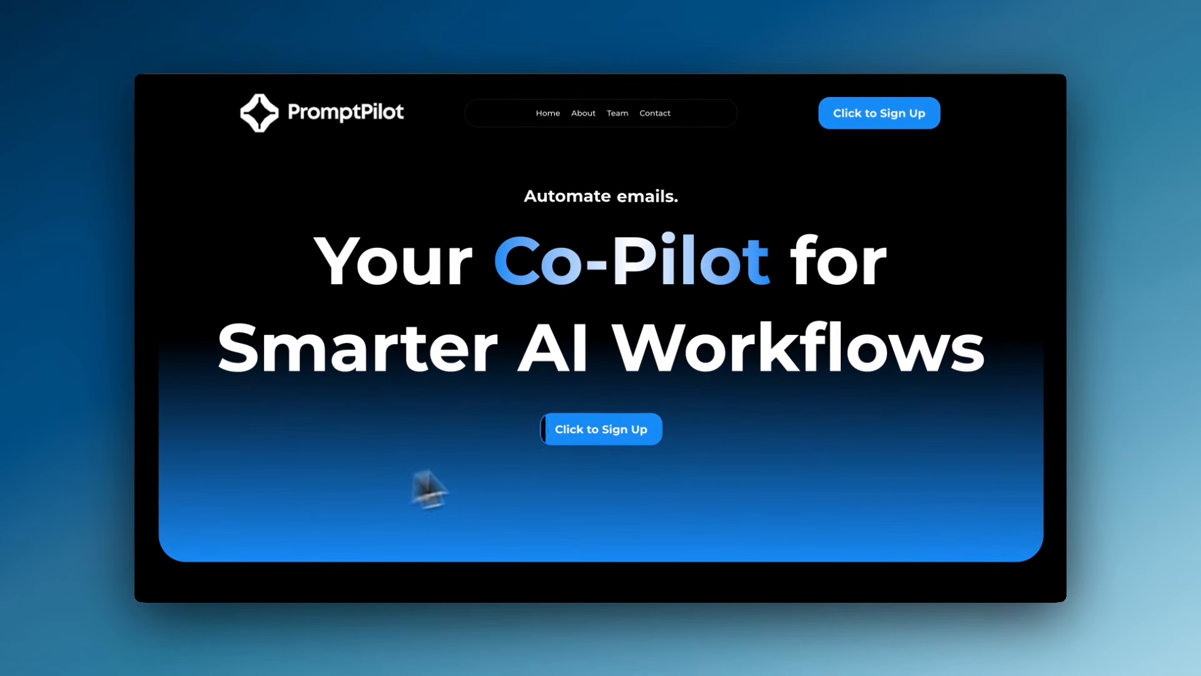
scroll(403, 442, up, 1)
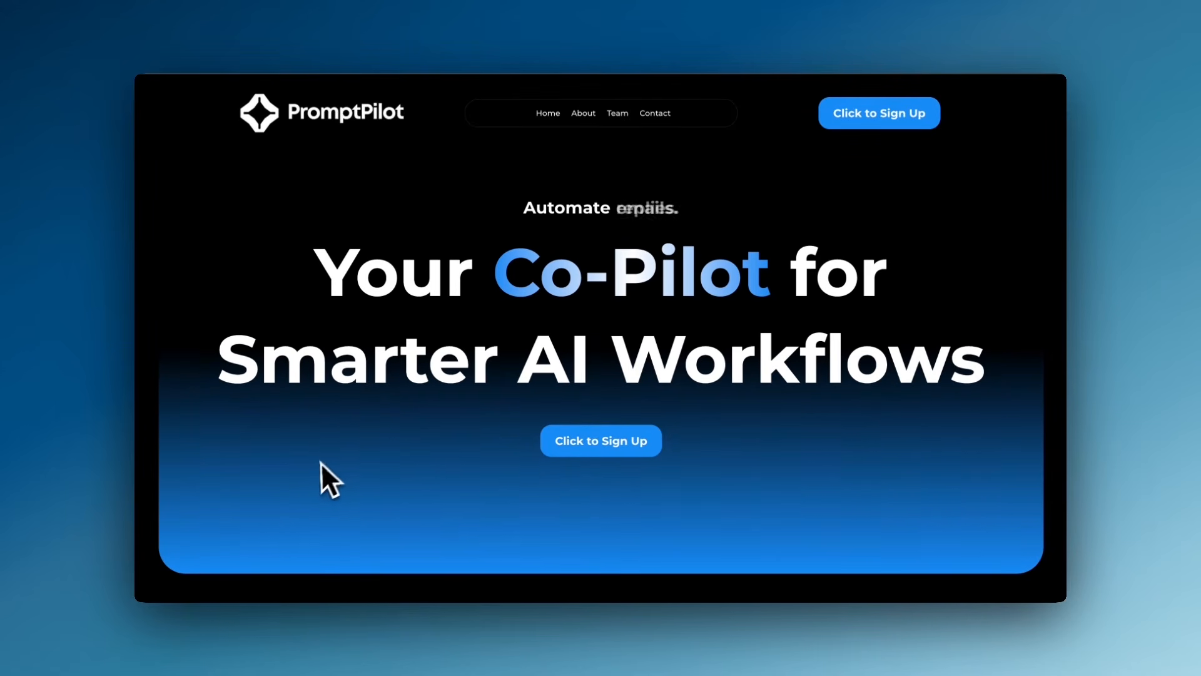
scroll(311, 474, down, 1)
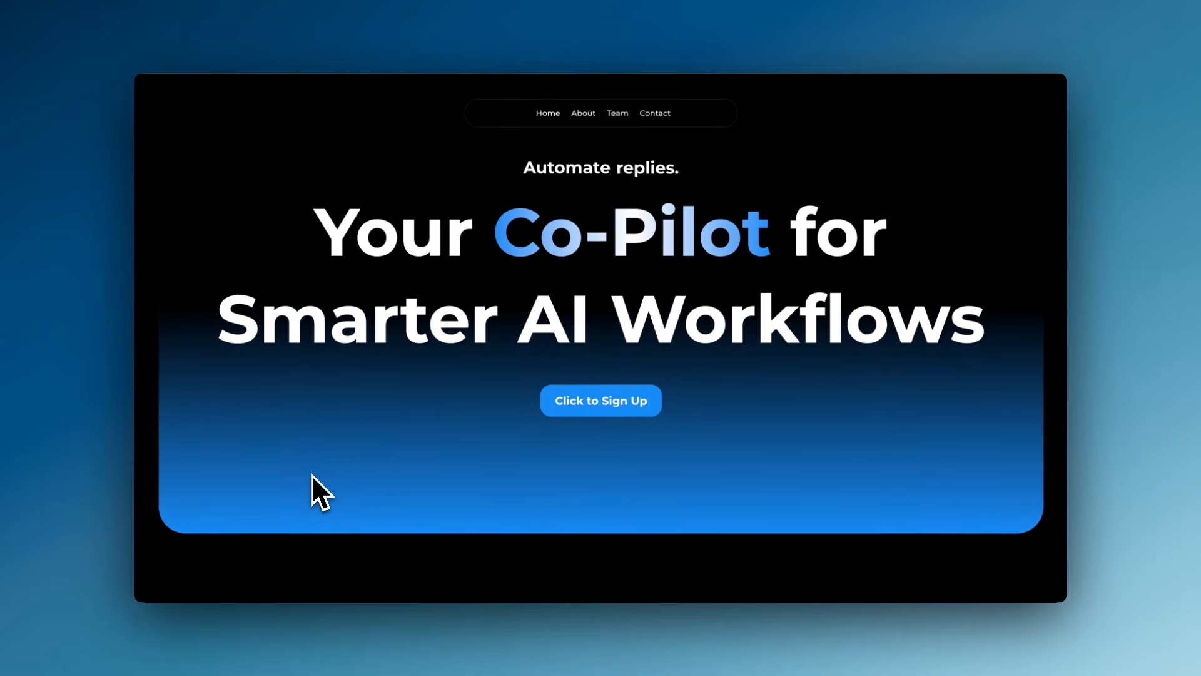
scroll(312, 474, up, 1)
scroll(311, 474, down, 1)
scroll(311, 475, up, 1)
scroll(312, 474, down, 2)
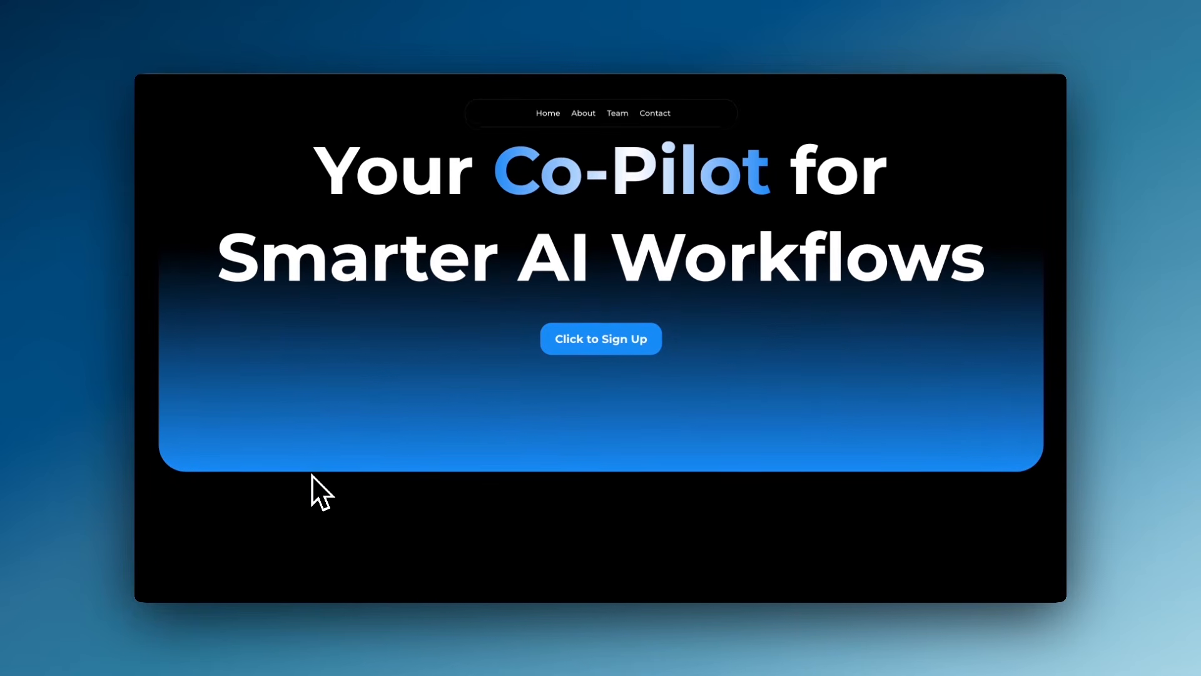
scroll(311, 475, up, 3)
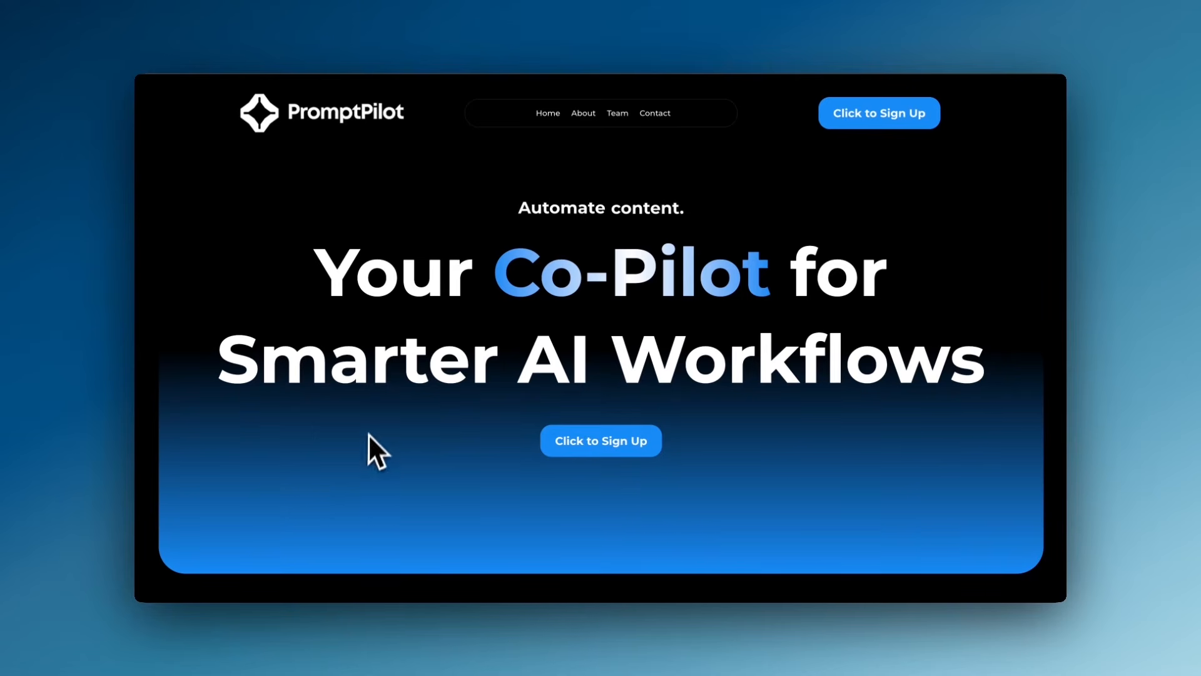
scroll(364, 464, down, 5)
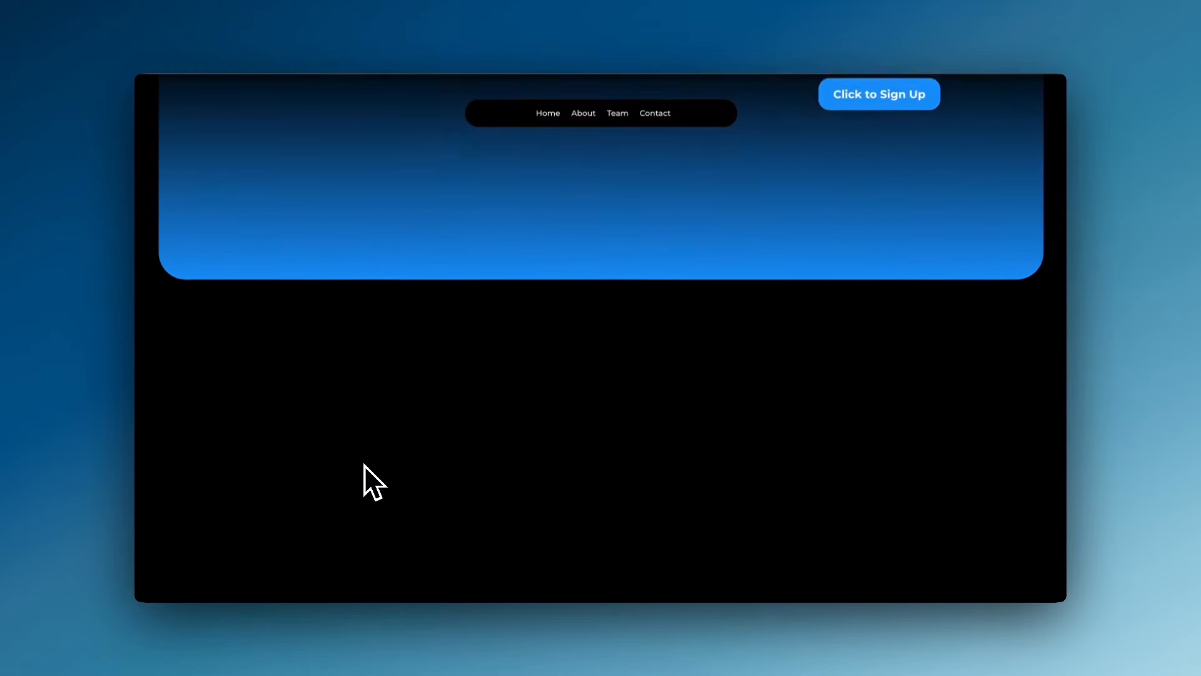
scroll(364, 464, up, 5)
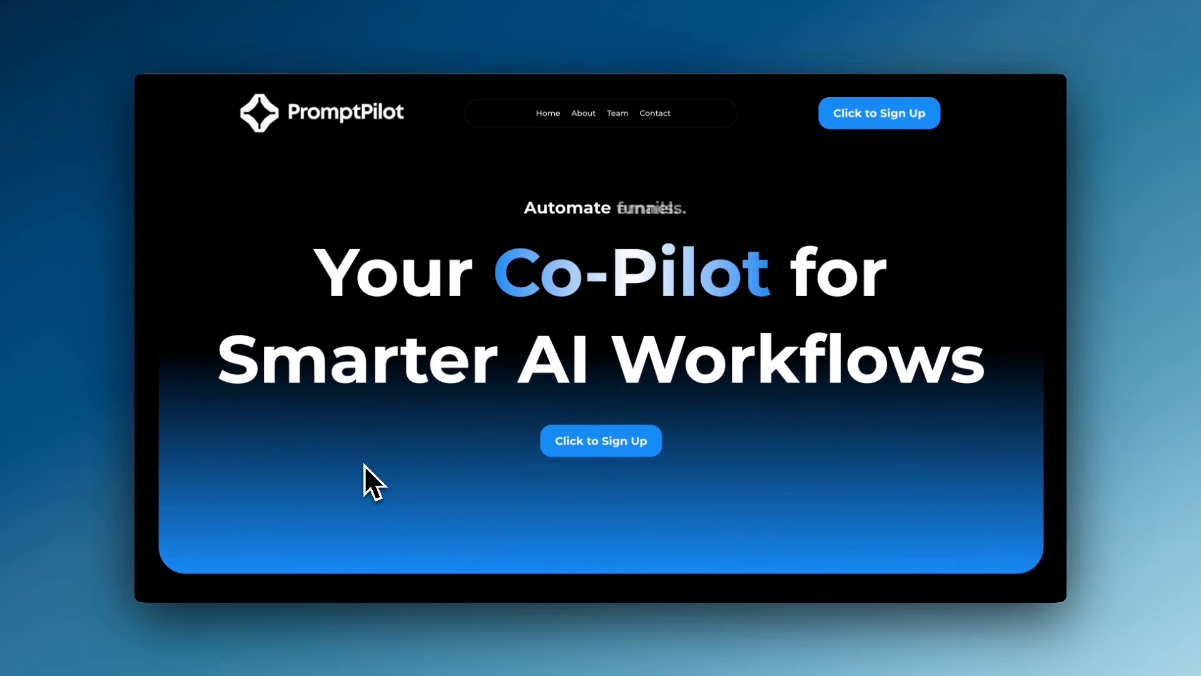
scroll(412, 479, down, 1)
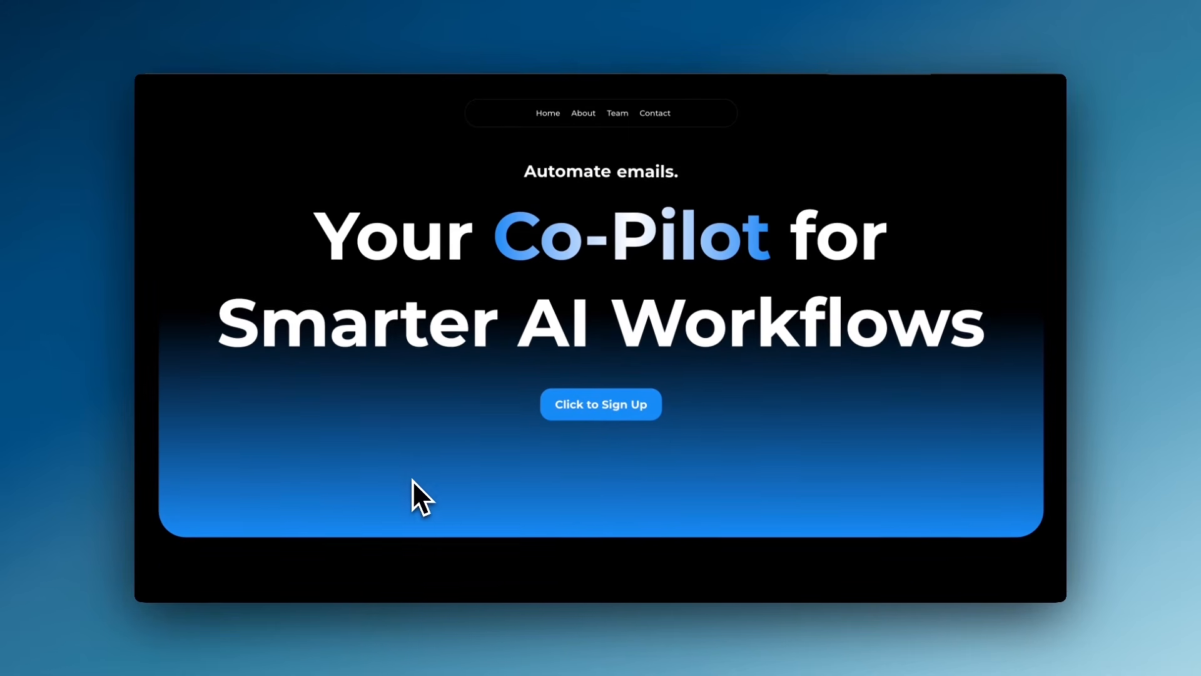
scroll(412, 479, up, 1)
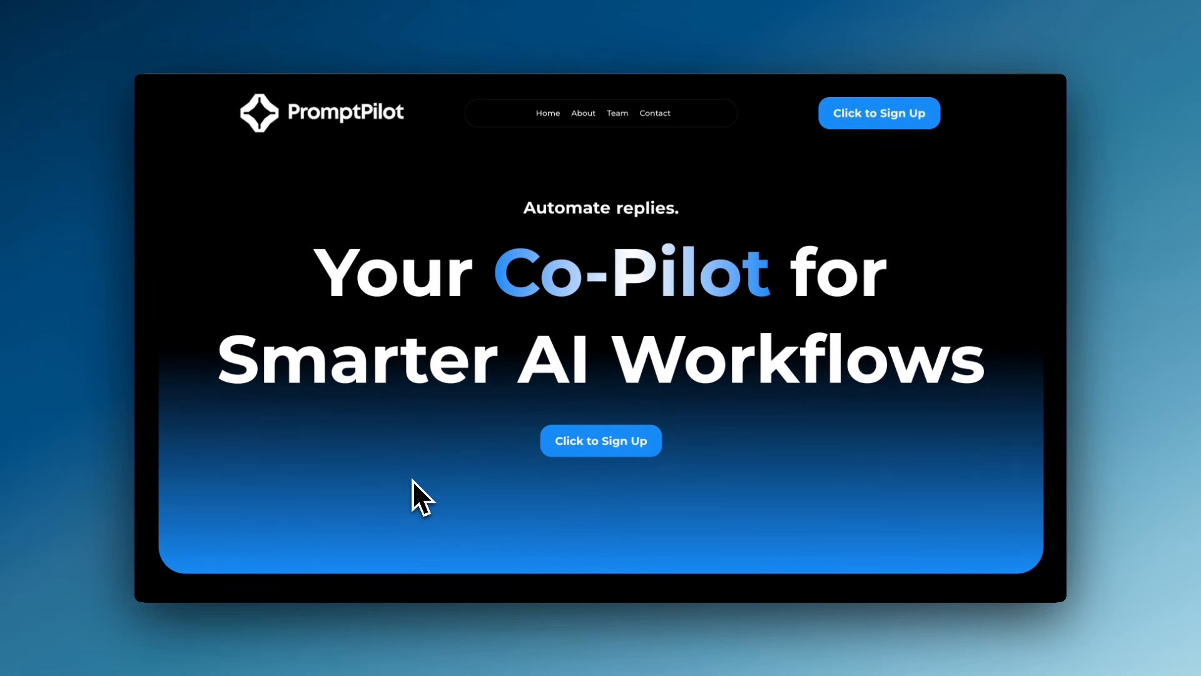
scroll(412, 479, down, 4)
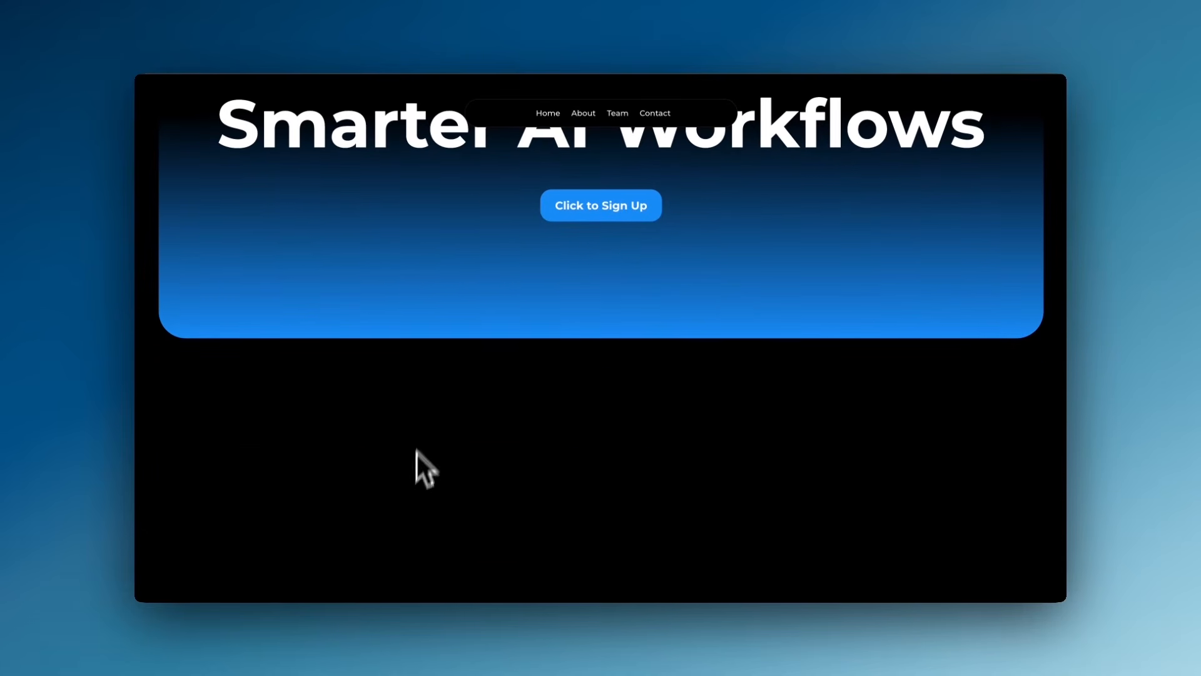
scroll(494, 307, up, 4)
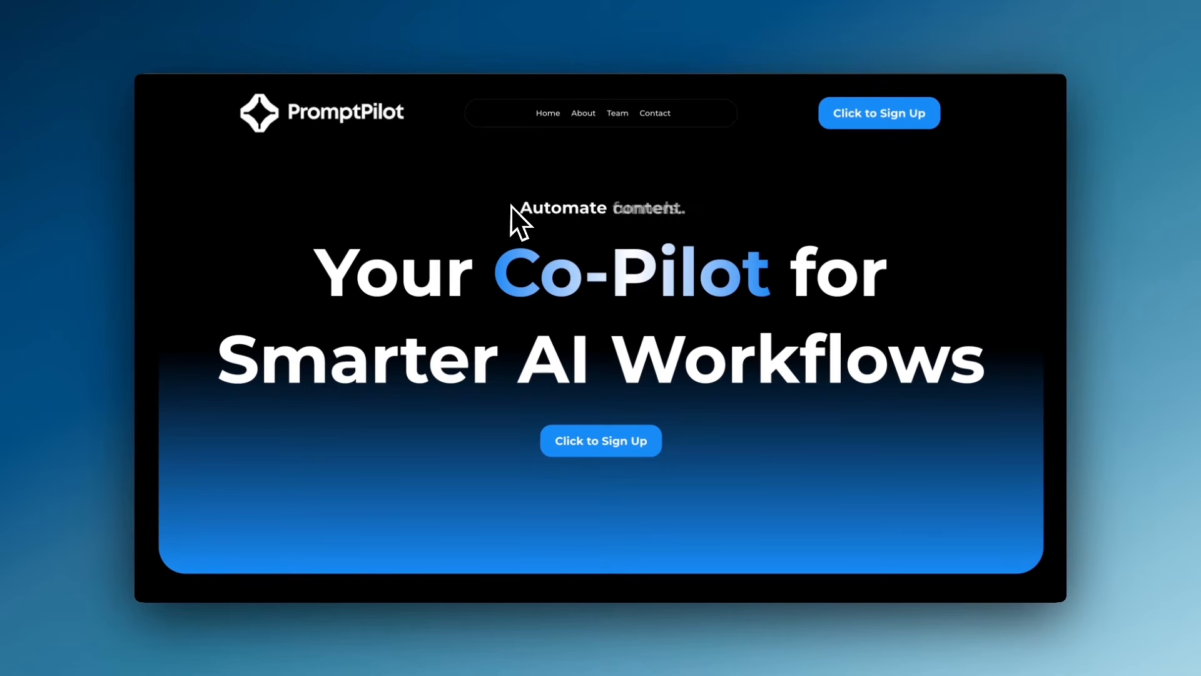
drag(519, 209, 718, 213)
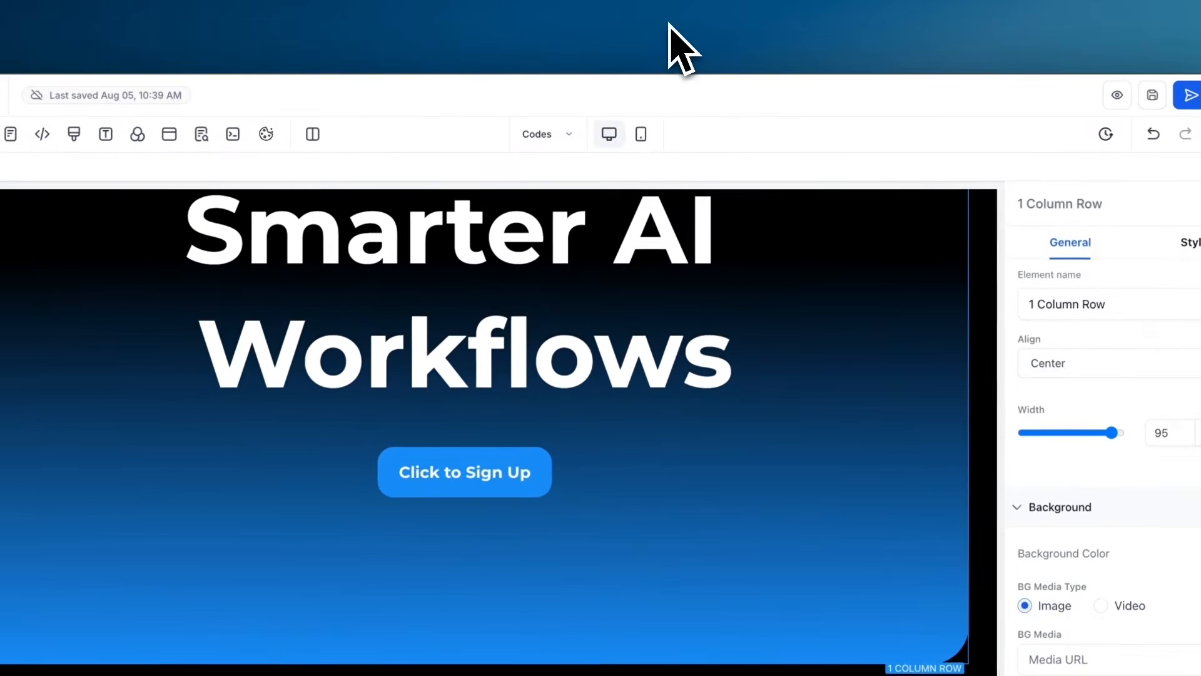
Step: Set the bottom padding of the section that contains the Co-Pilot headline to 20 px
scroll(472, 578, down, 3)
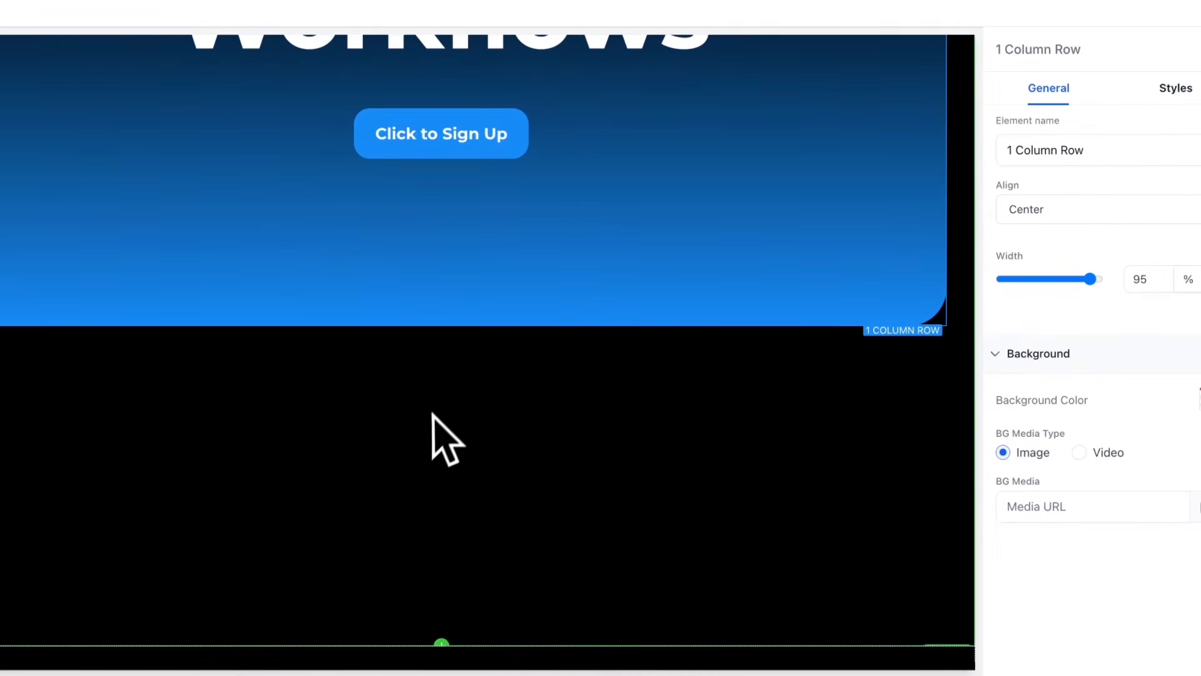
click(442, 501)
scroll(431, 422, up, 1)
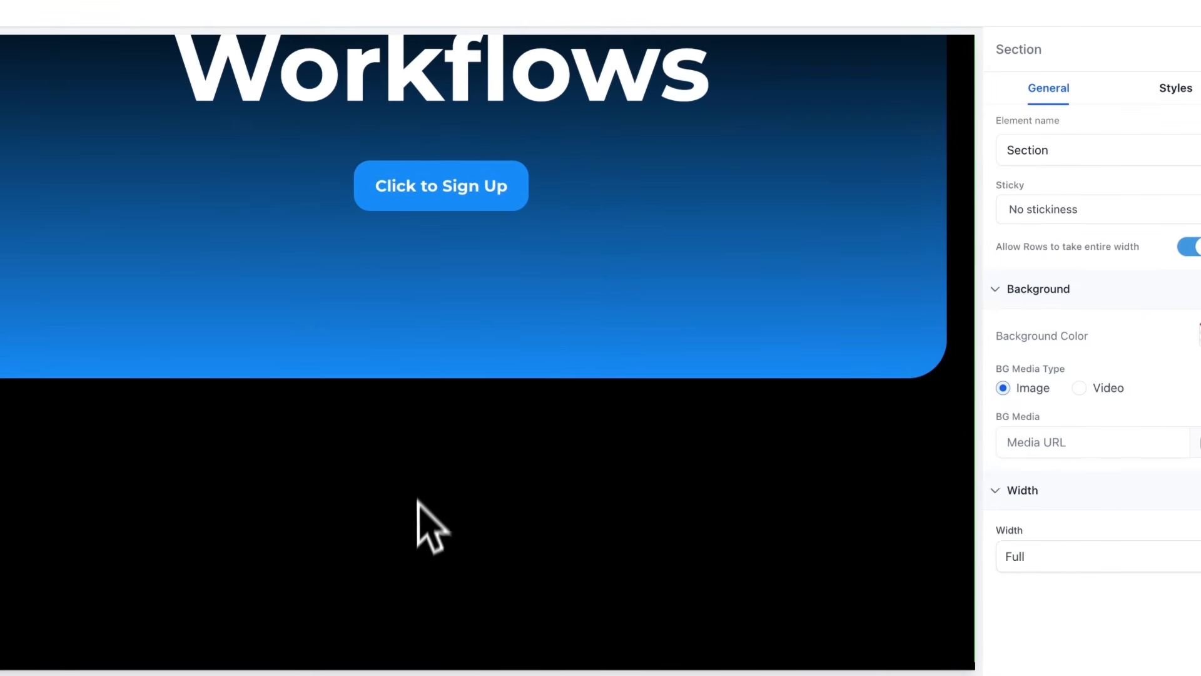
scroll(495, 478, down, 3)
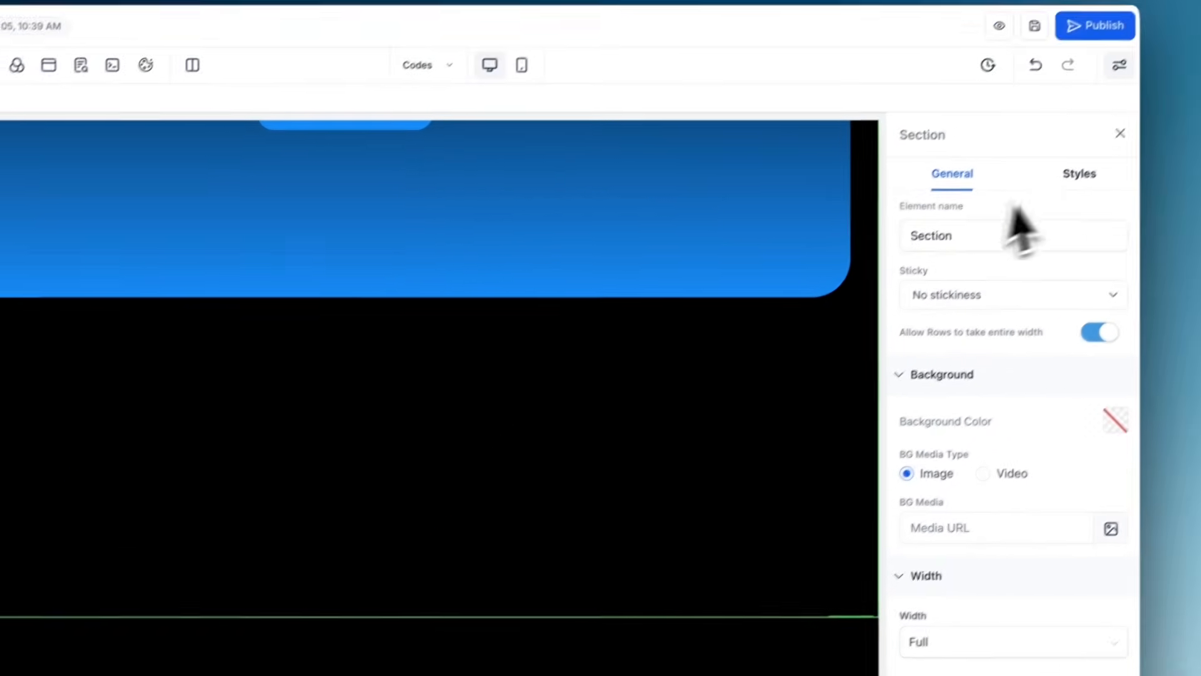
click(1173, 90)
click(1001, 333)
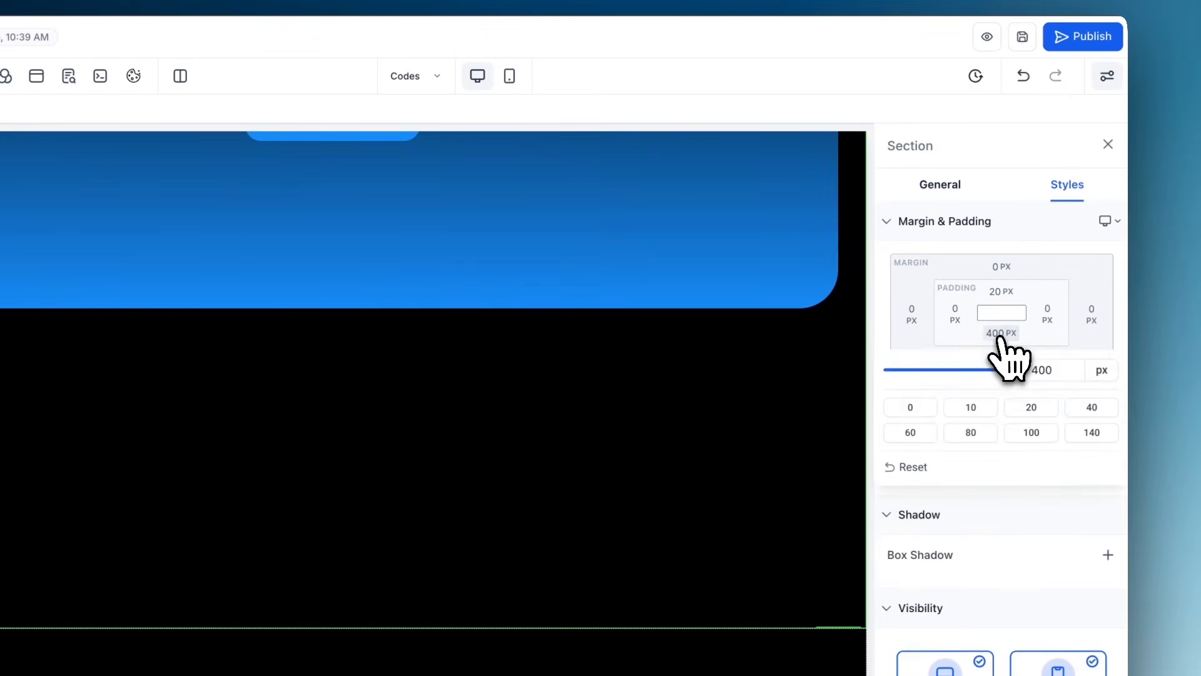
click(1031, 407)
Step: Add a full-width section below the blue-gradient section and insert a three-column row in it
click(770, 429)
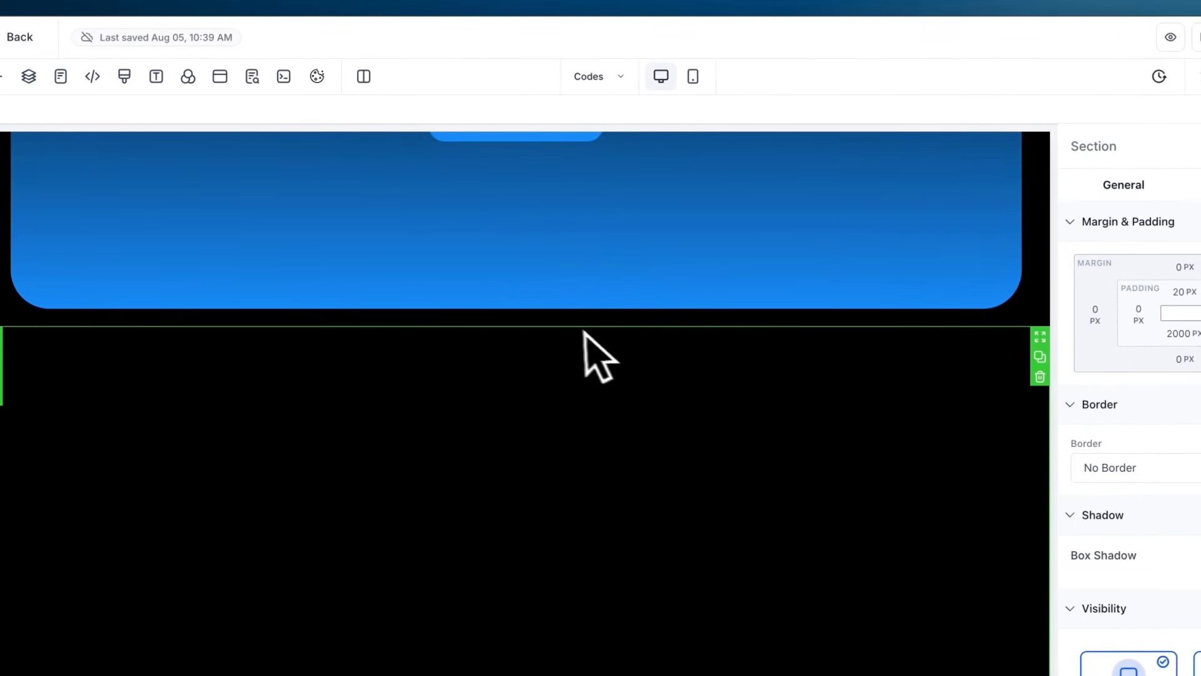
click(518, 324)
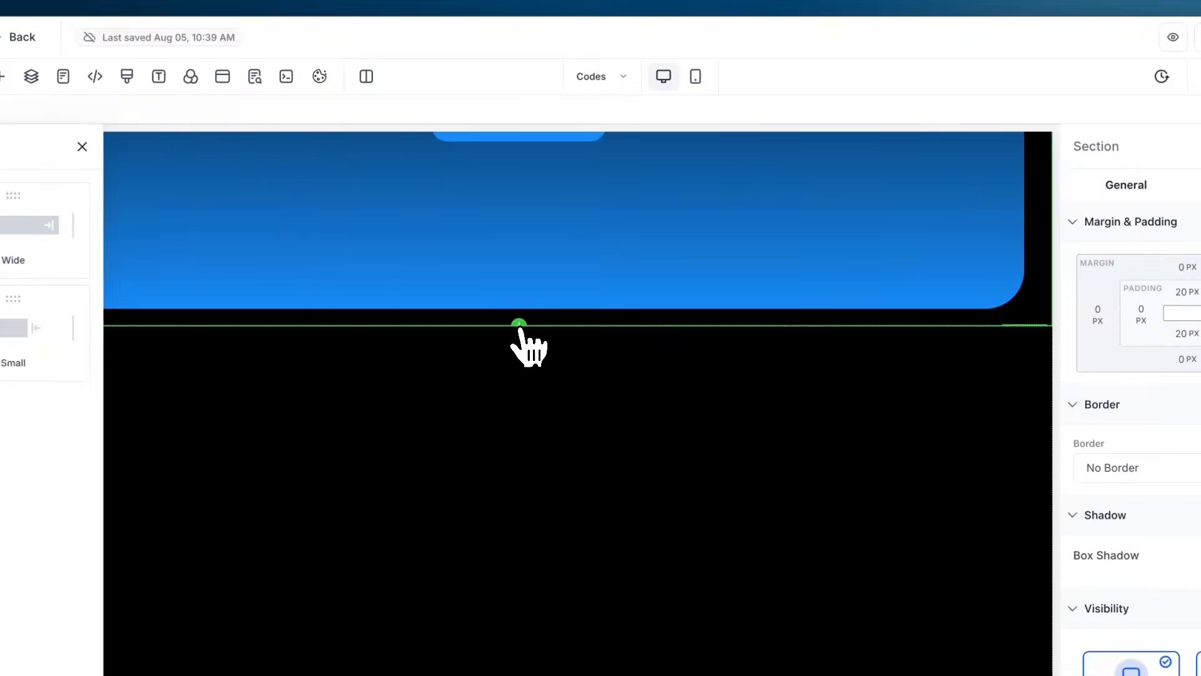
click(245, 239)
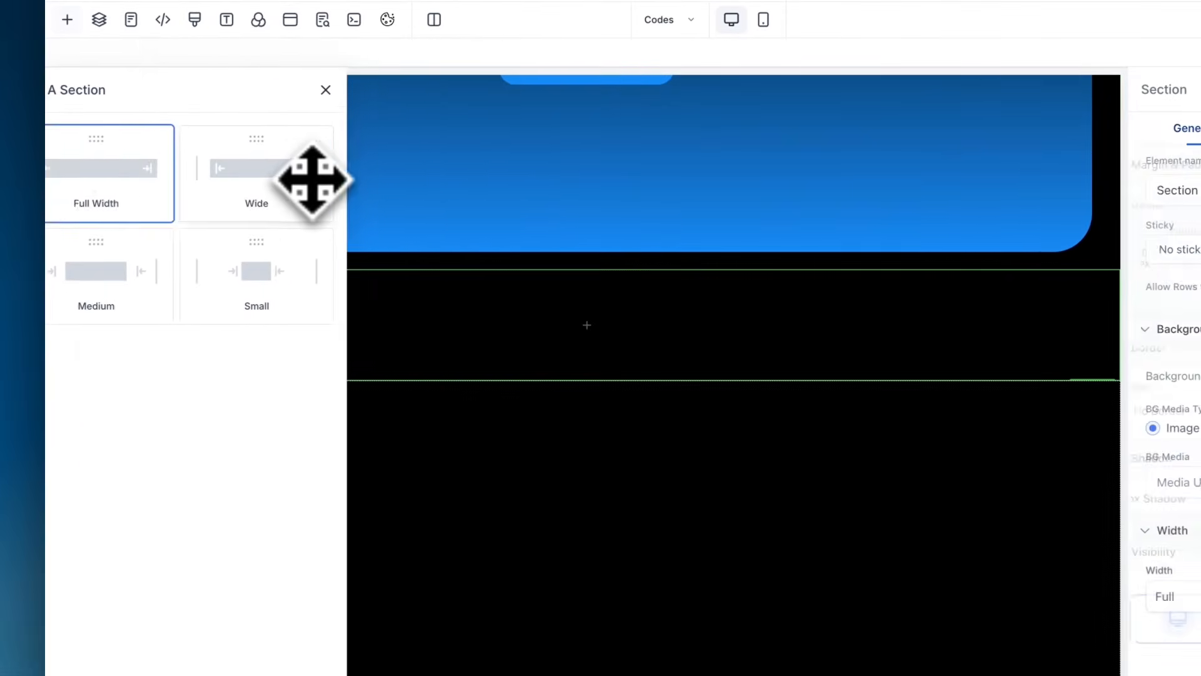
click(599, 322)
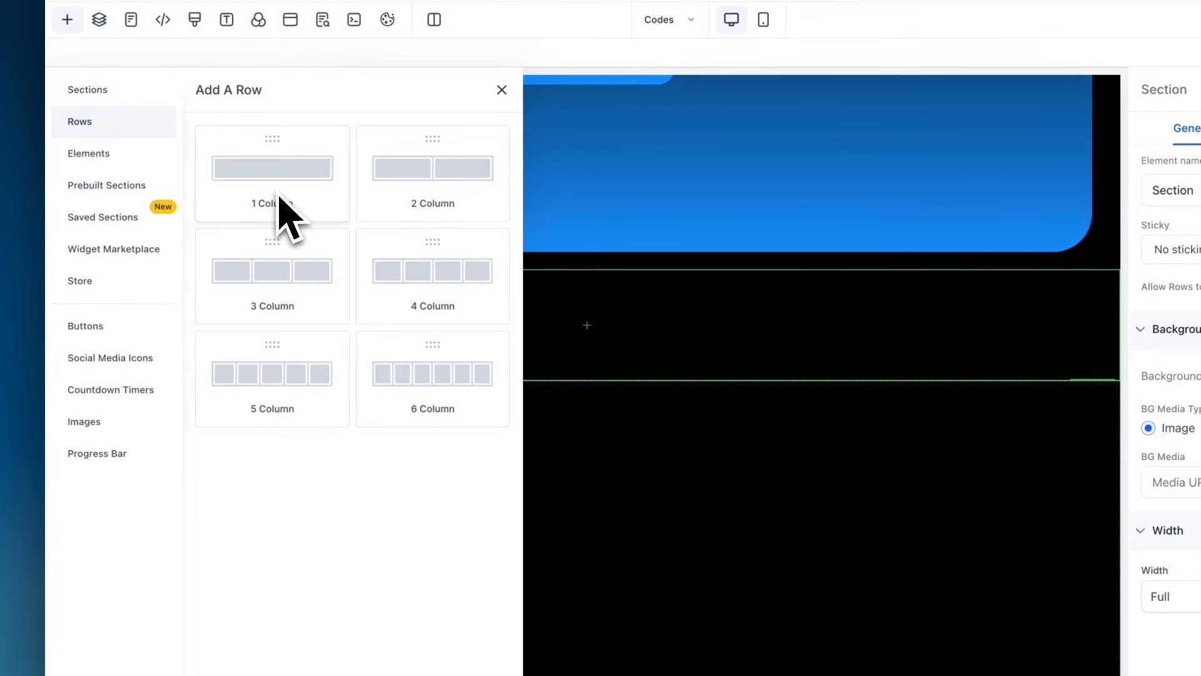
click(276, 271)
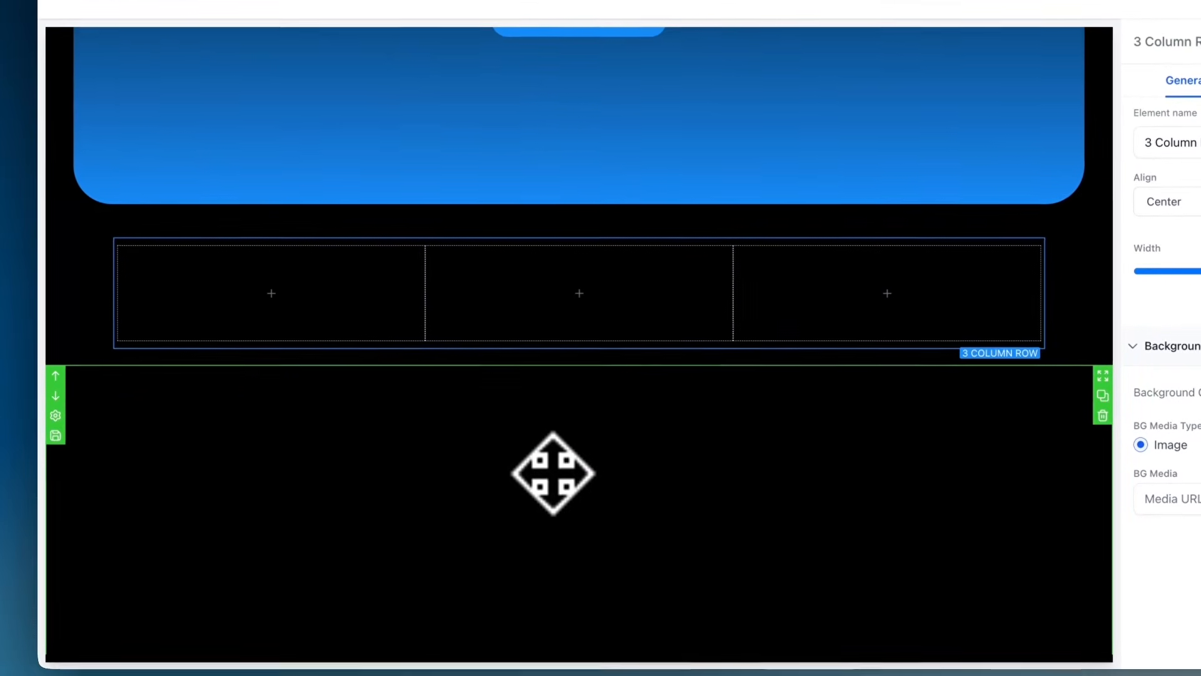
Step: Delete two columns from the new three-column row so only one column remains
mouse_move(378, 304)
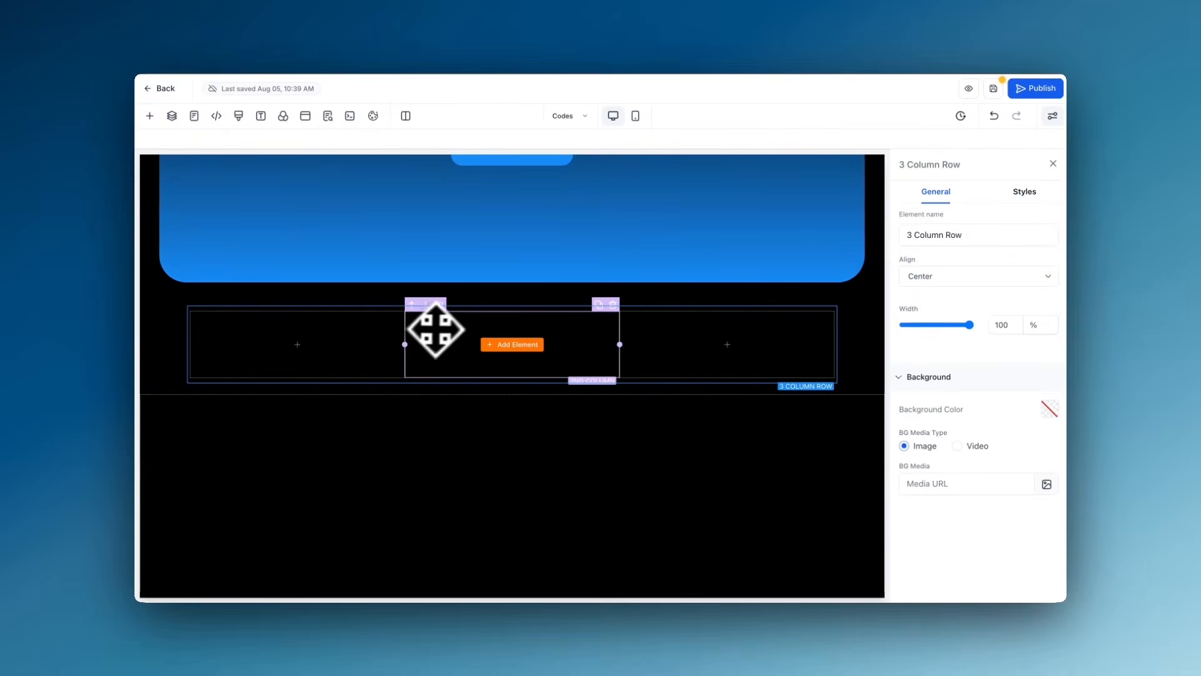
click(828, 304)
click(827, 304)
Step: Set the left and right margins of the row's remaining column to 20 px each
click(629, 337)
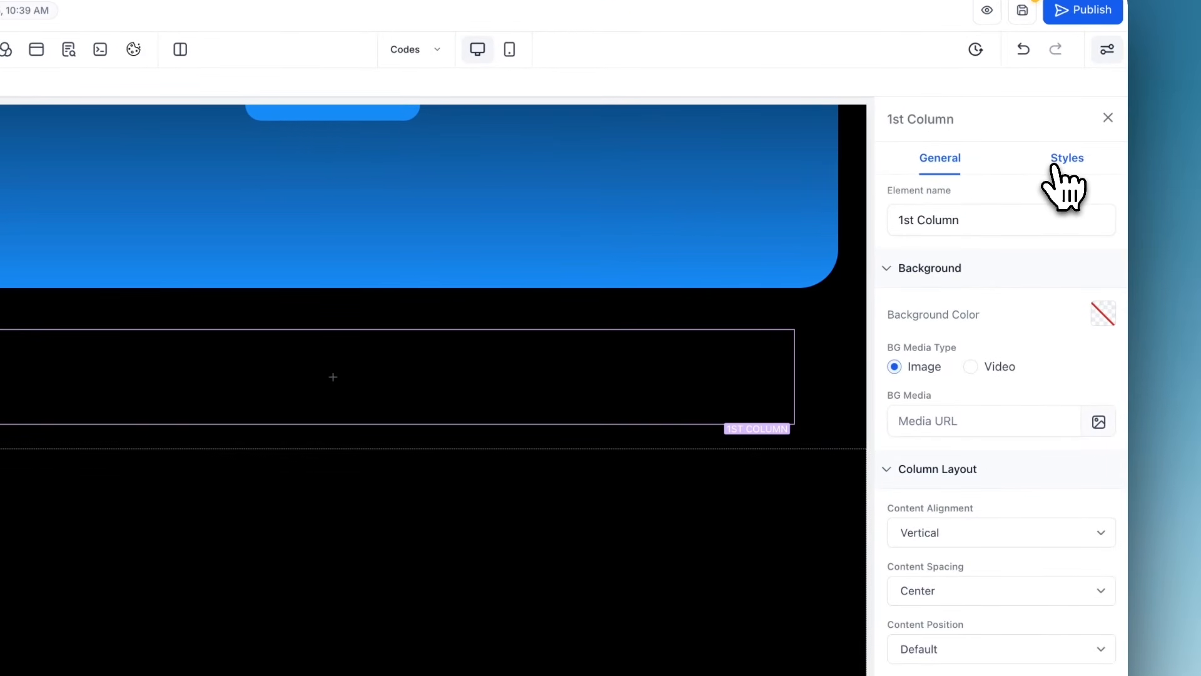
click(1058, 168)
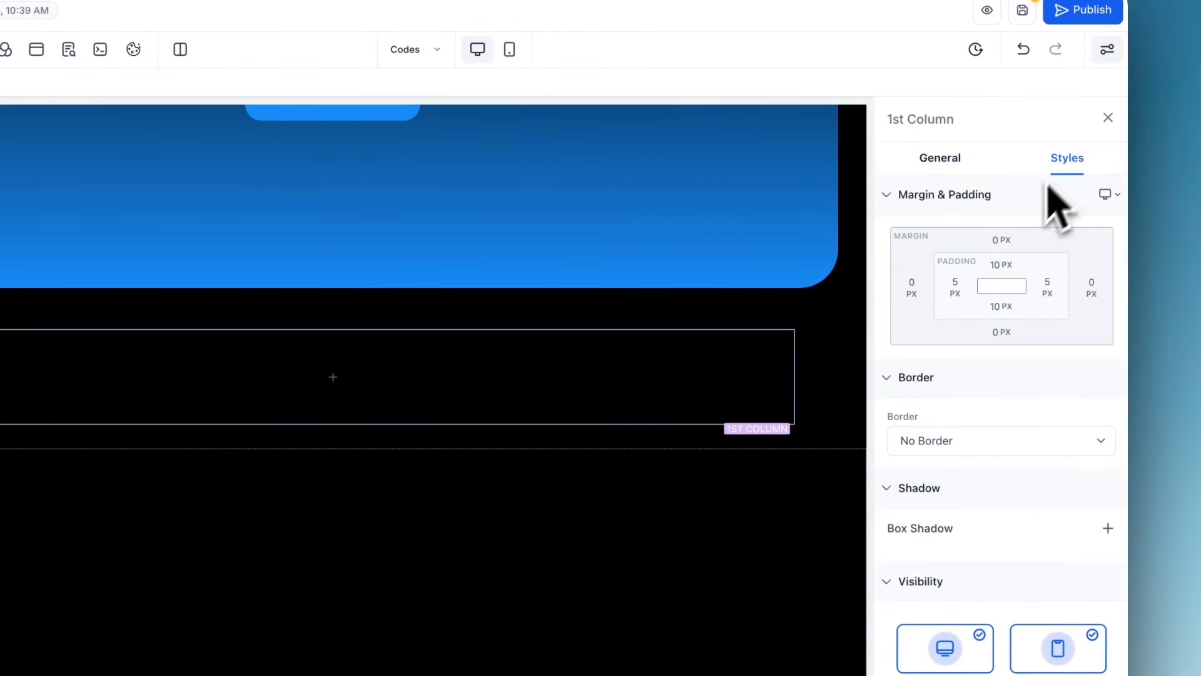
click(914, 293)
click(821, 392)
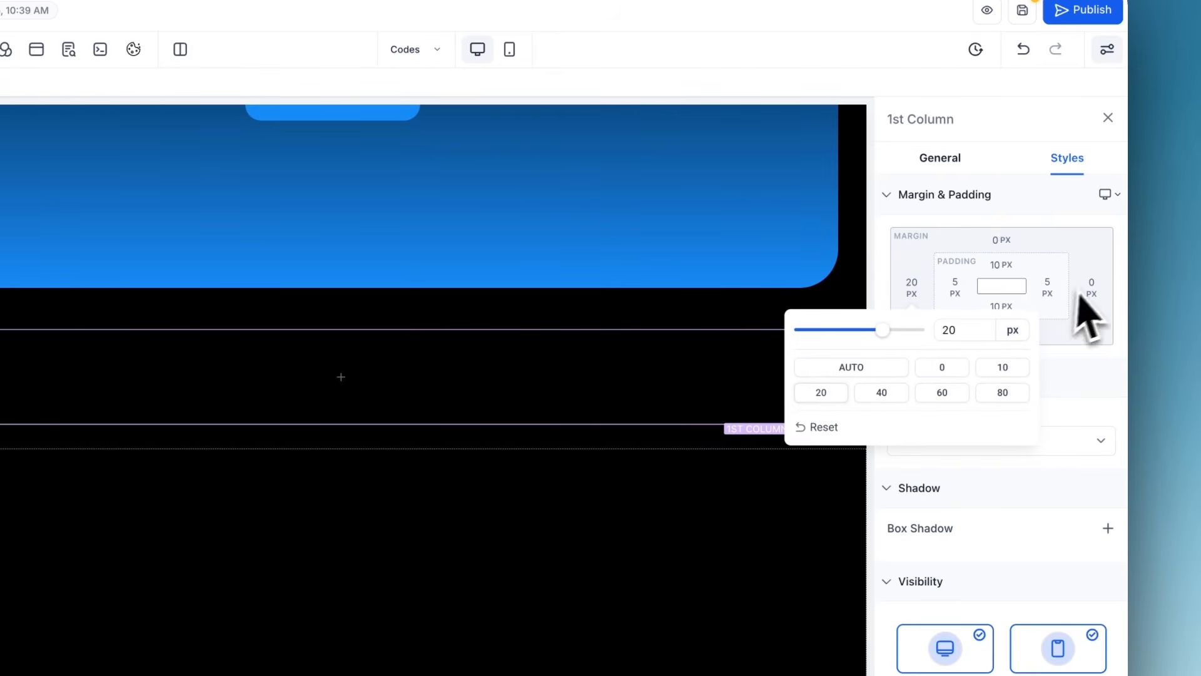
click(1091, 289)
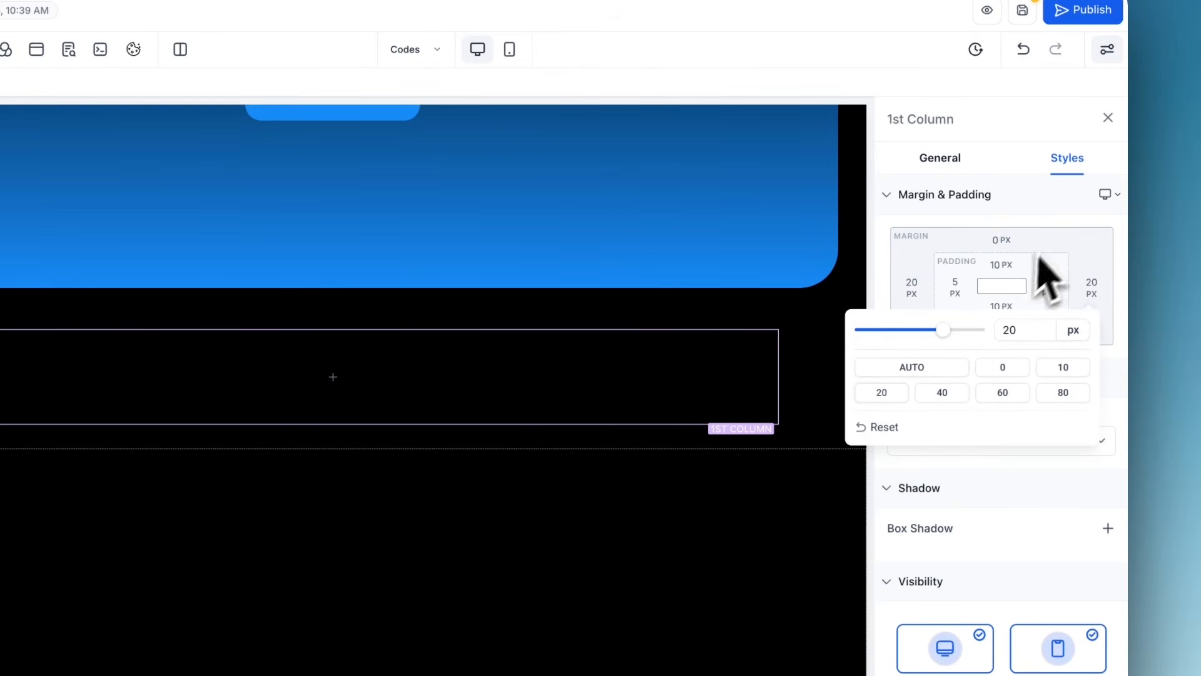
click(1053, 236)
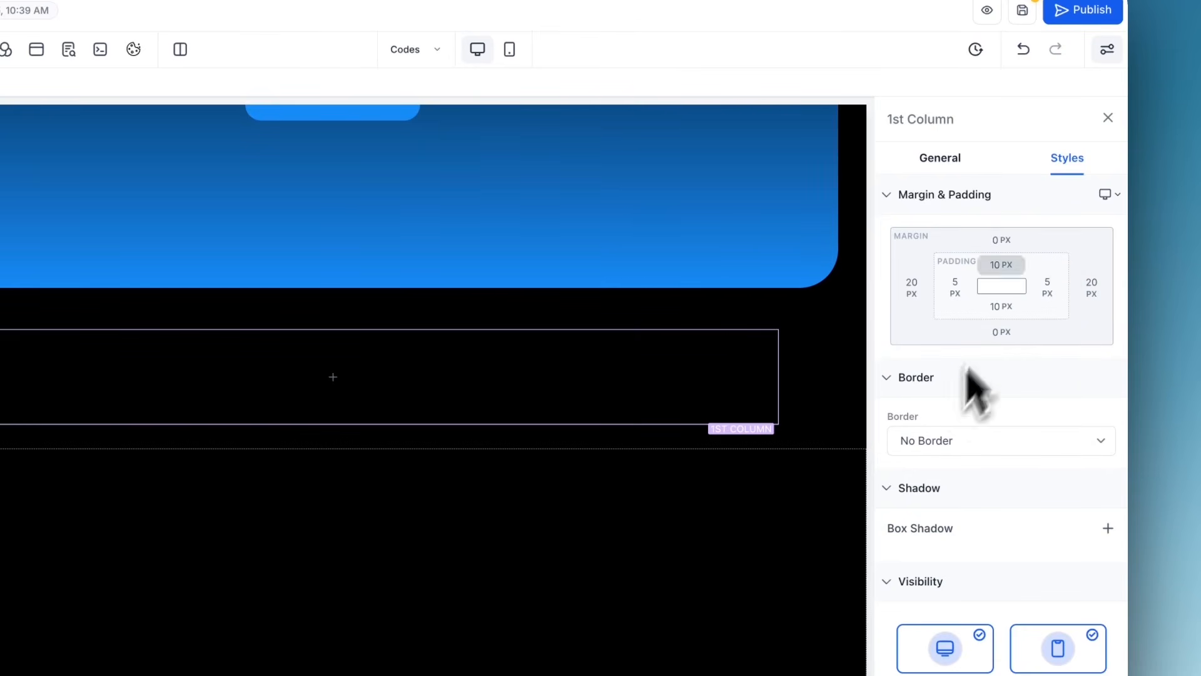
Step: Give the column a white full border with a 25px corner radius
click(944, 442)
click(940, 462)
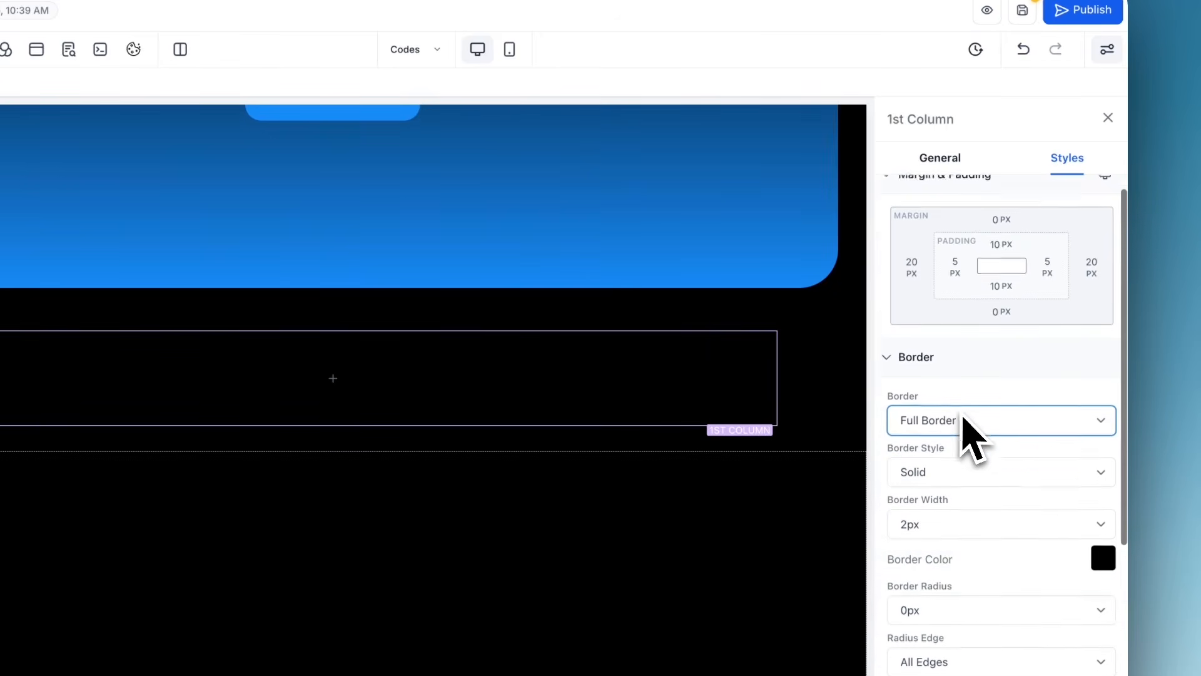
scroll(965, 431, down, 3)
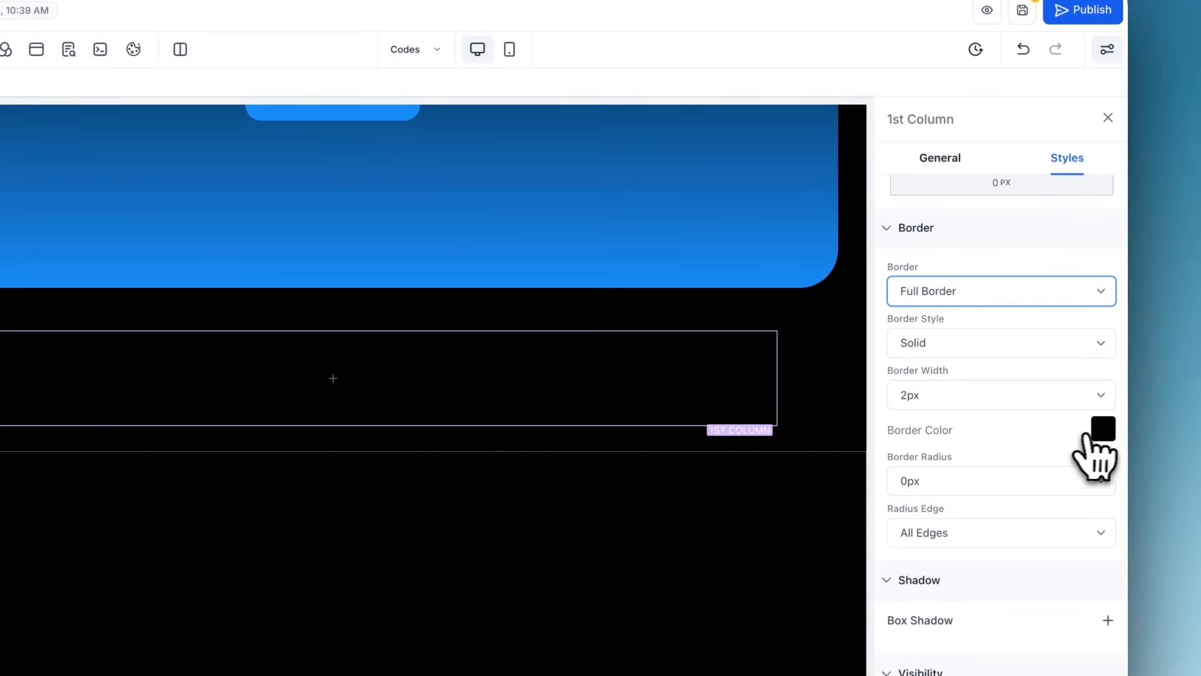
click(1101, 429)
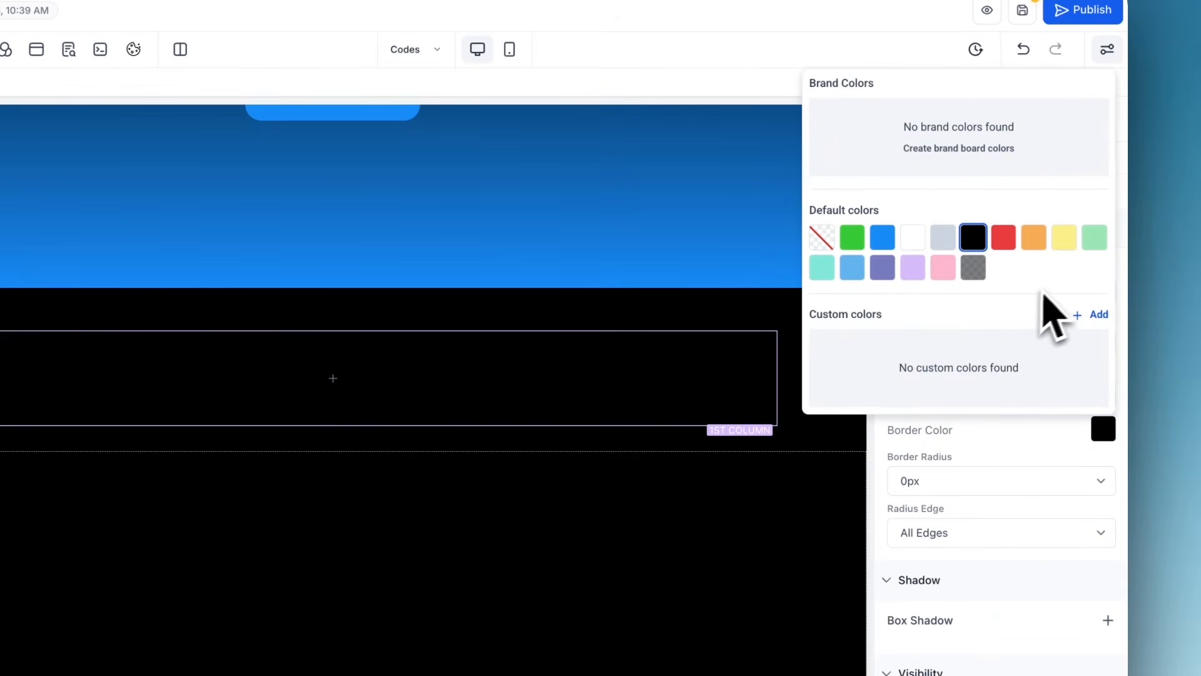
click(1033, 456)
click(944, 480)
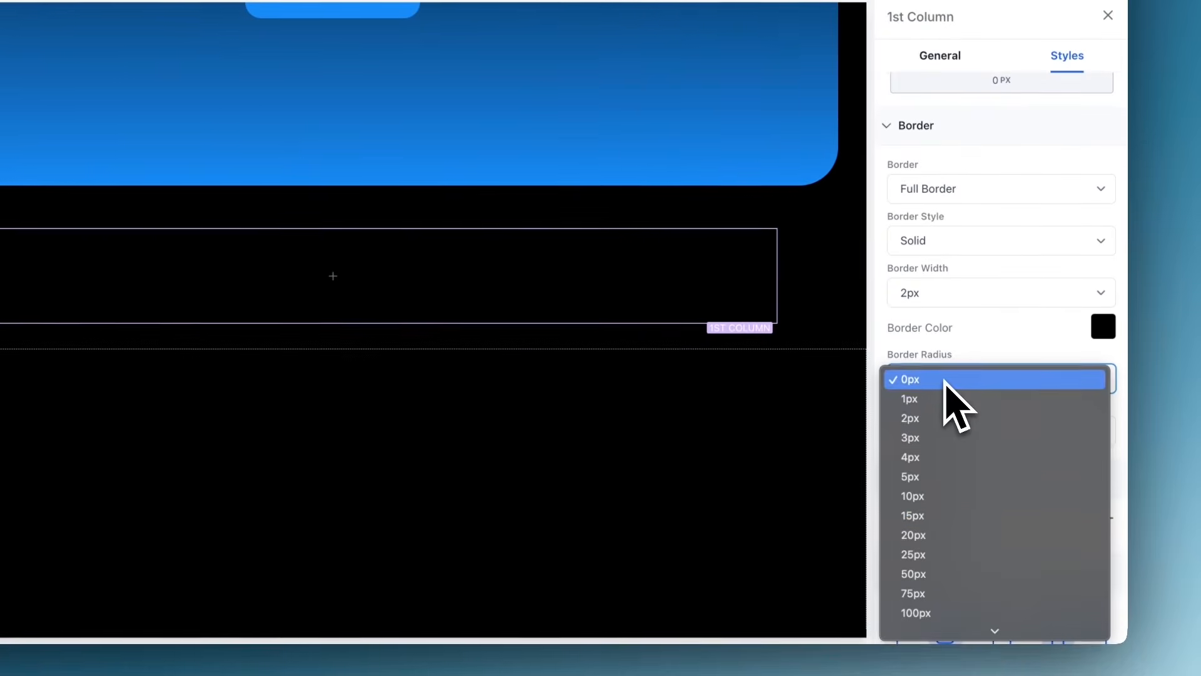
click(925, 554)
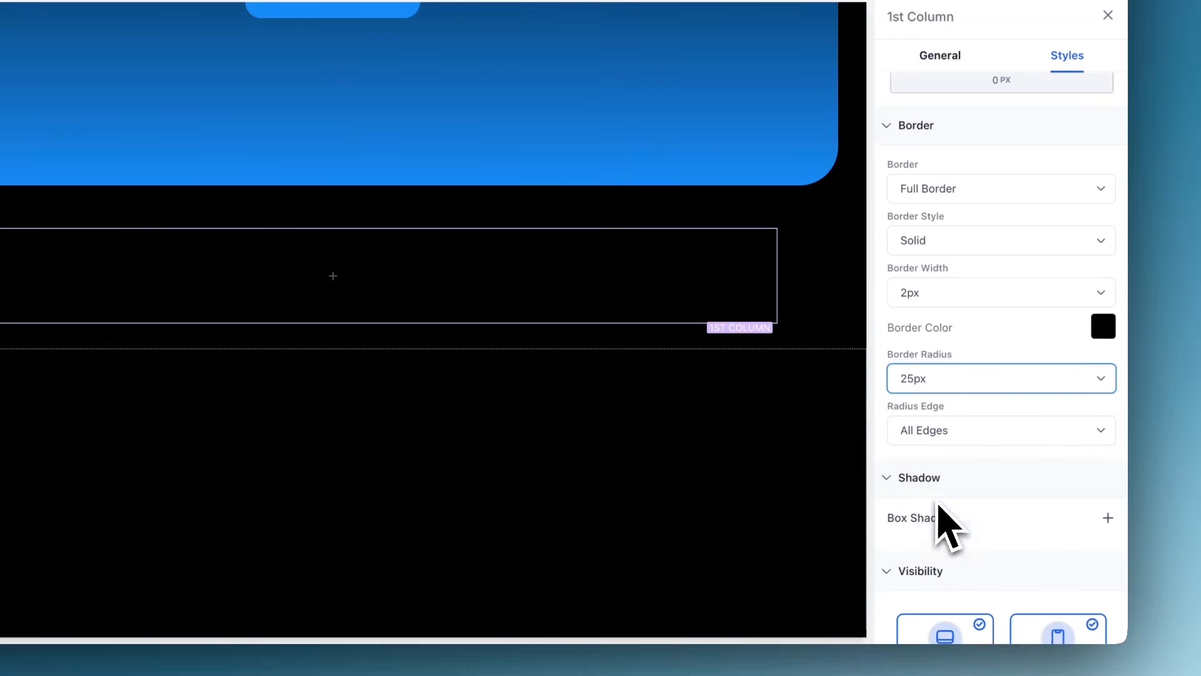
click(1103, 327)
click(918, 135)
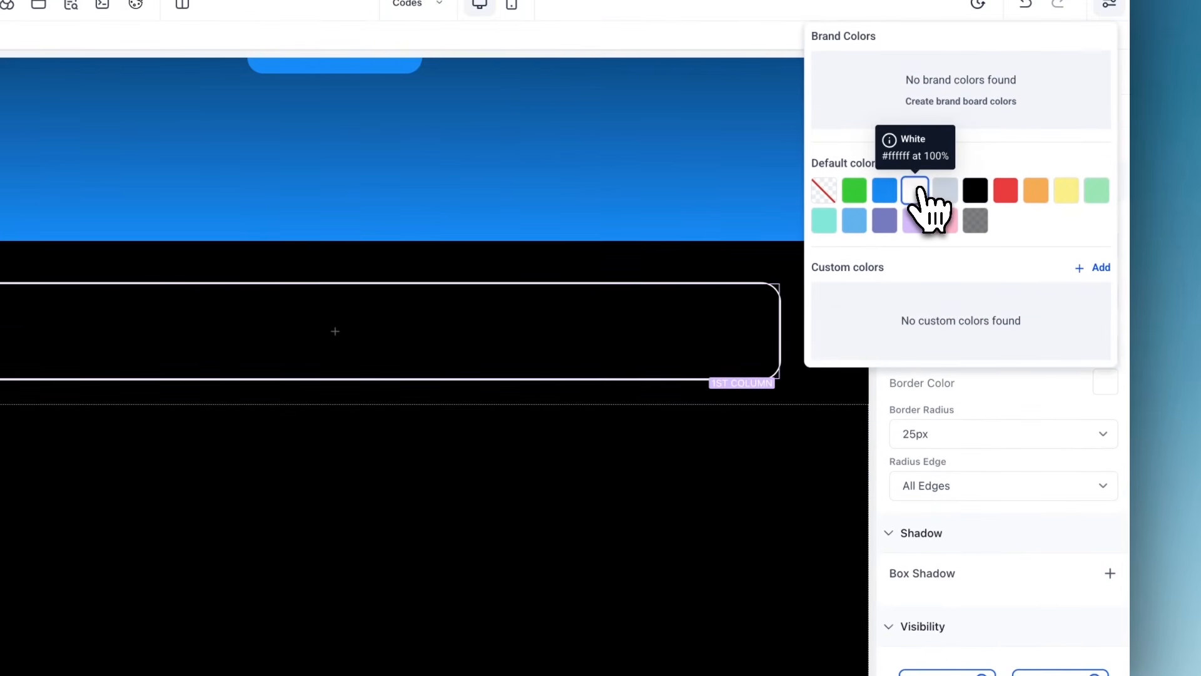
Step: Duplicate the bordered column twice within its row to make three matching cards
click(817, 444)
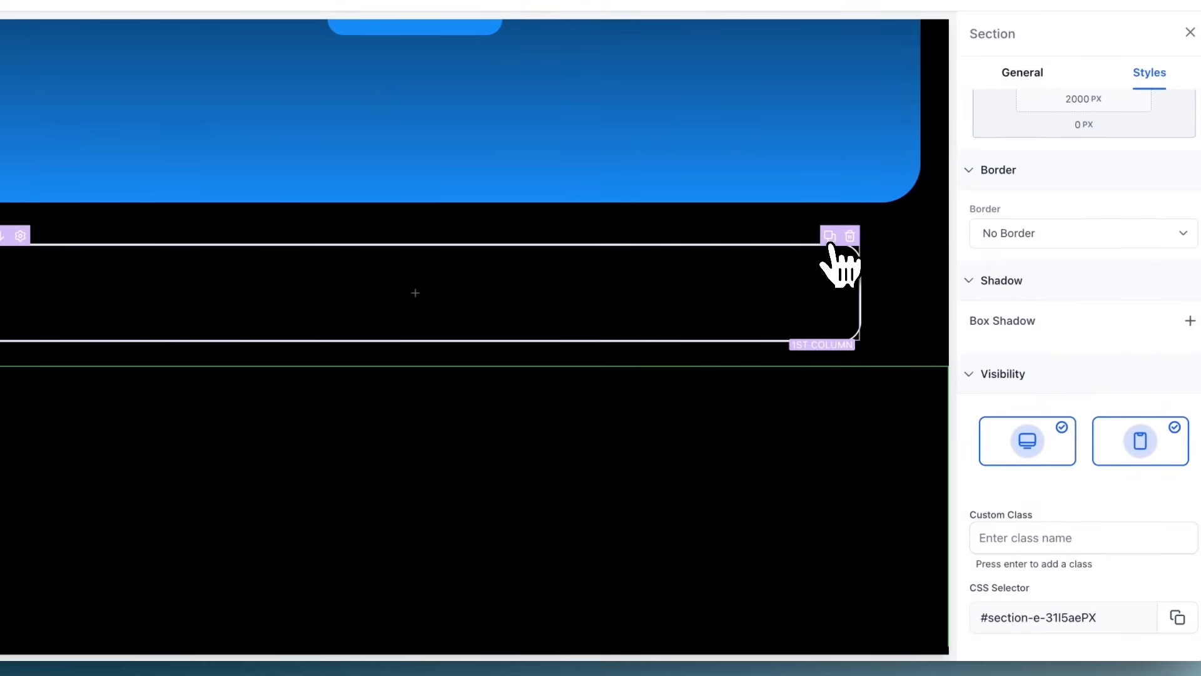
click(830, 238)
click(830, 236)
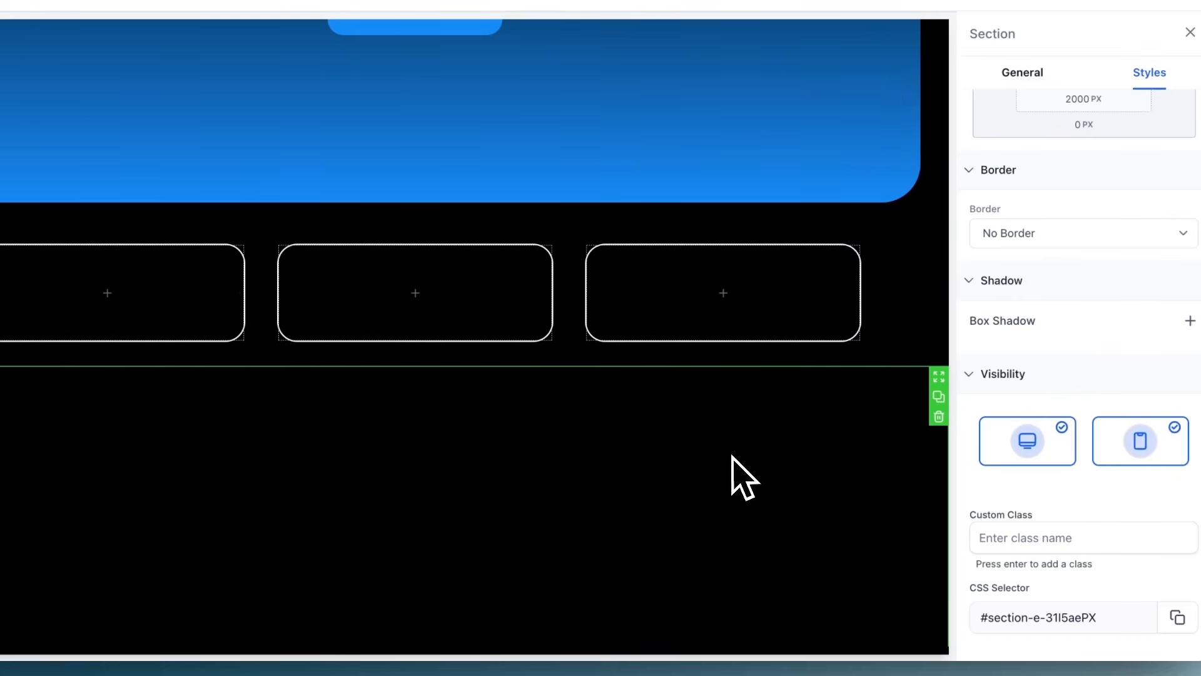
Step: Switch to the effects library and open the Advanced Slide & Reveal Card page to view its demo
scroll(625, 487, up, 1)
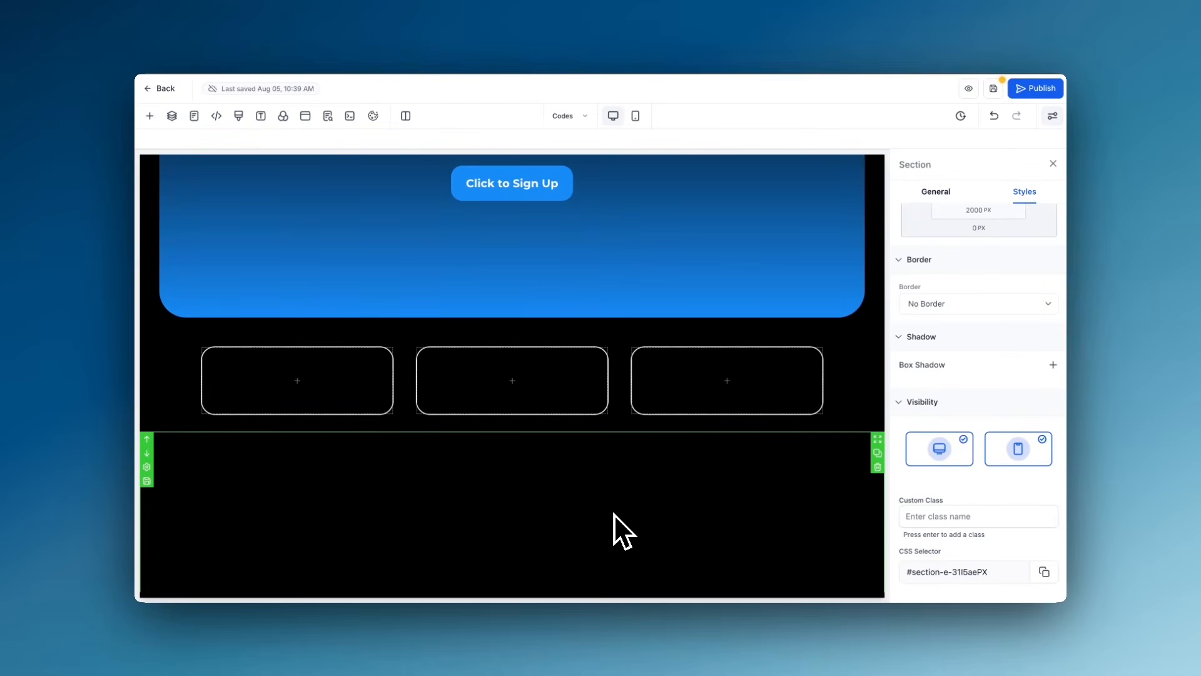
scroll(607, 501, up, 1)
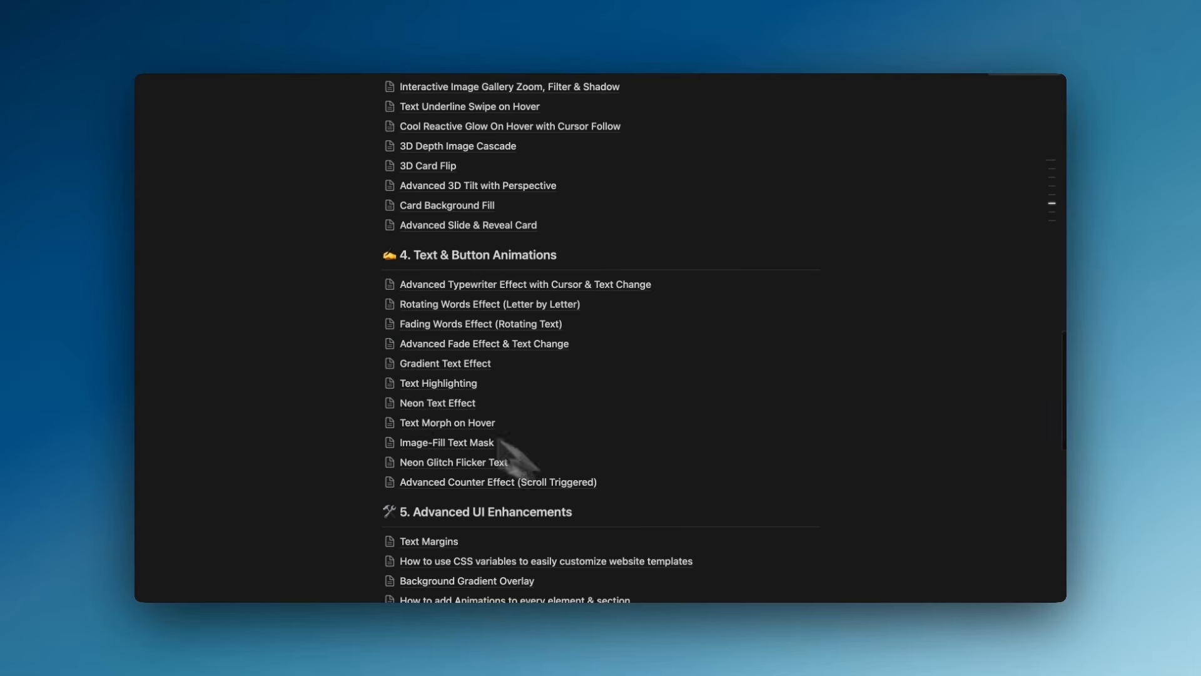
scroll(313, 340, up, 5)
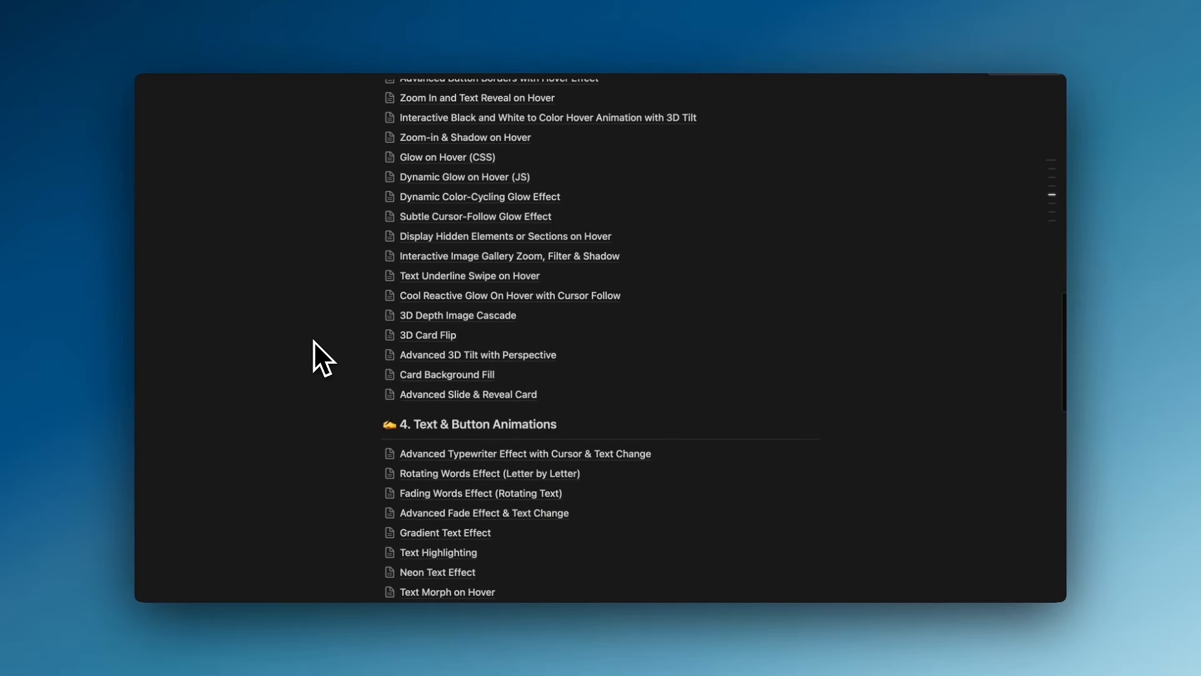
scroll(313, 340, down, 2)
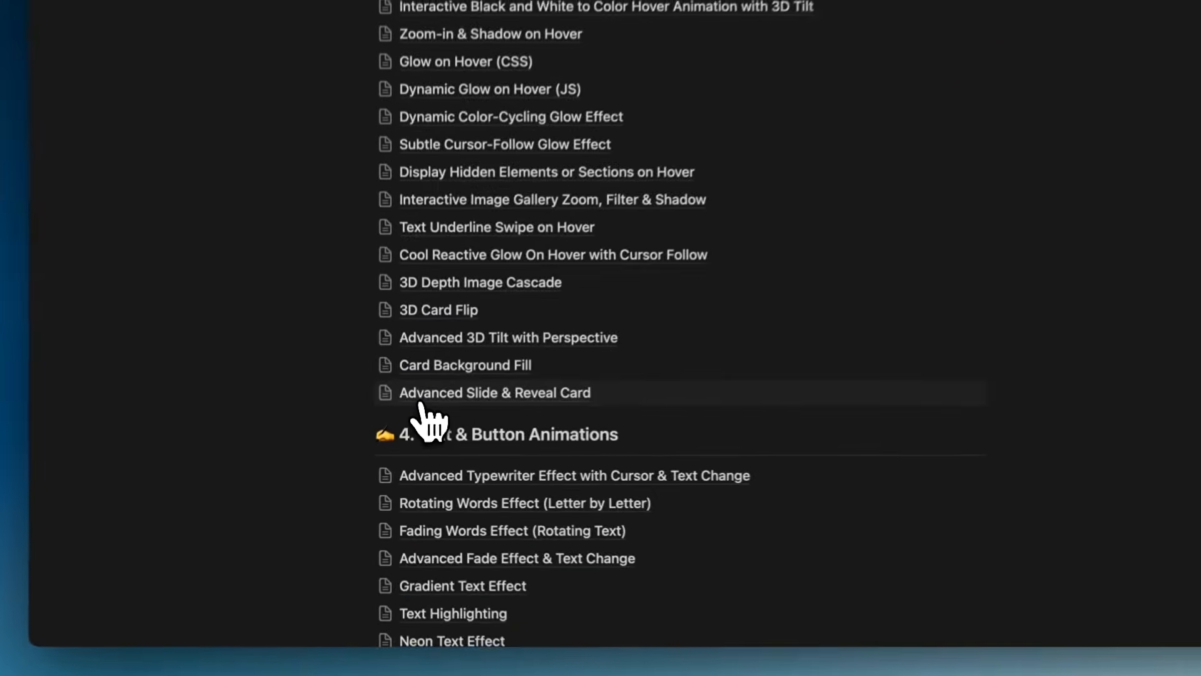
click(423, 400)
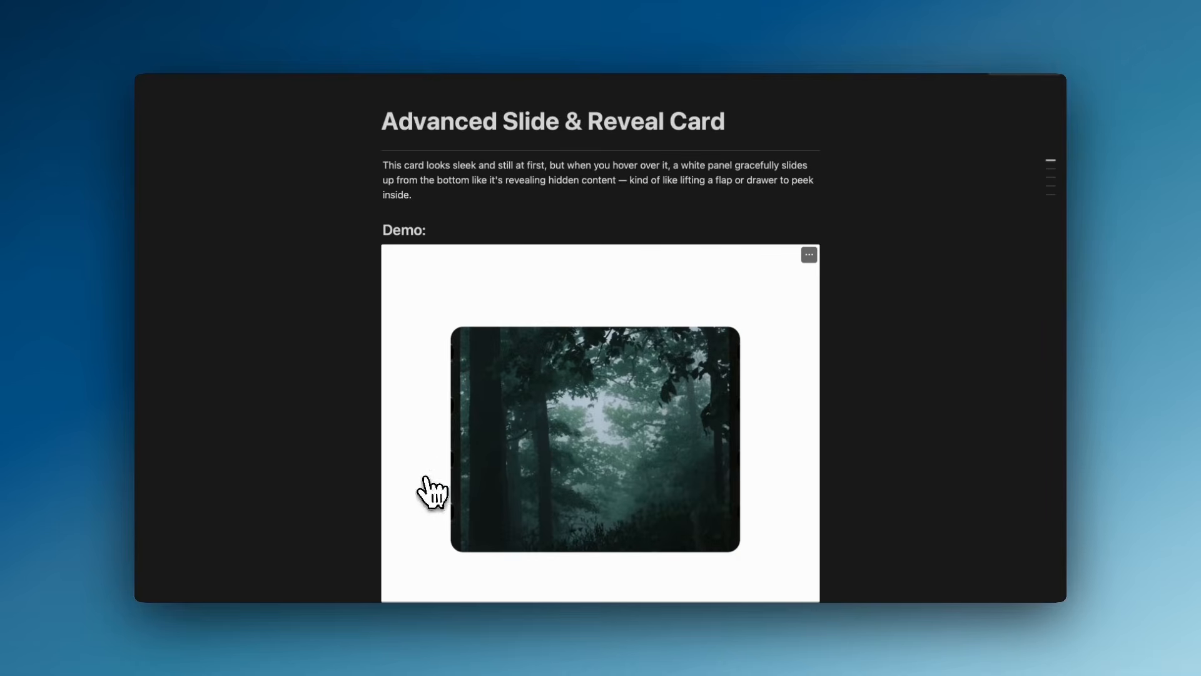
scroll(670, 367, down, 1)
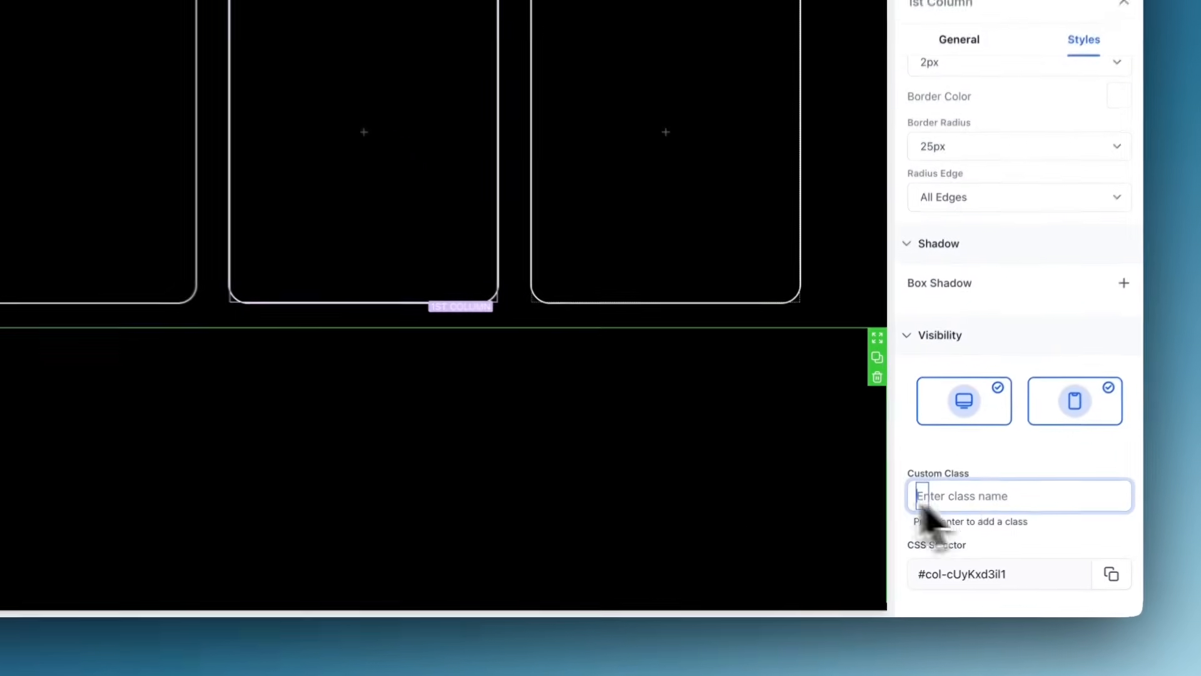
Step: Add the custom class slide_reveal_card to the second and third columns of the card row
scroll(724, 488, up, 2)
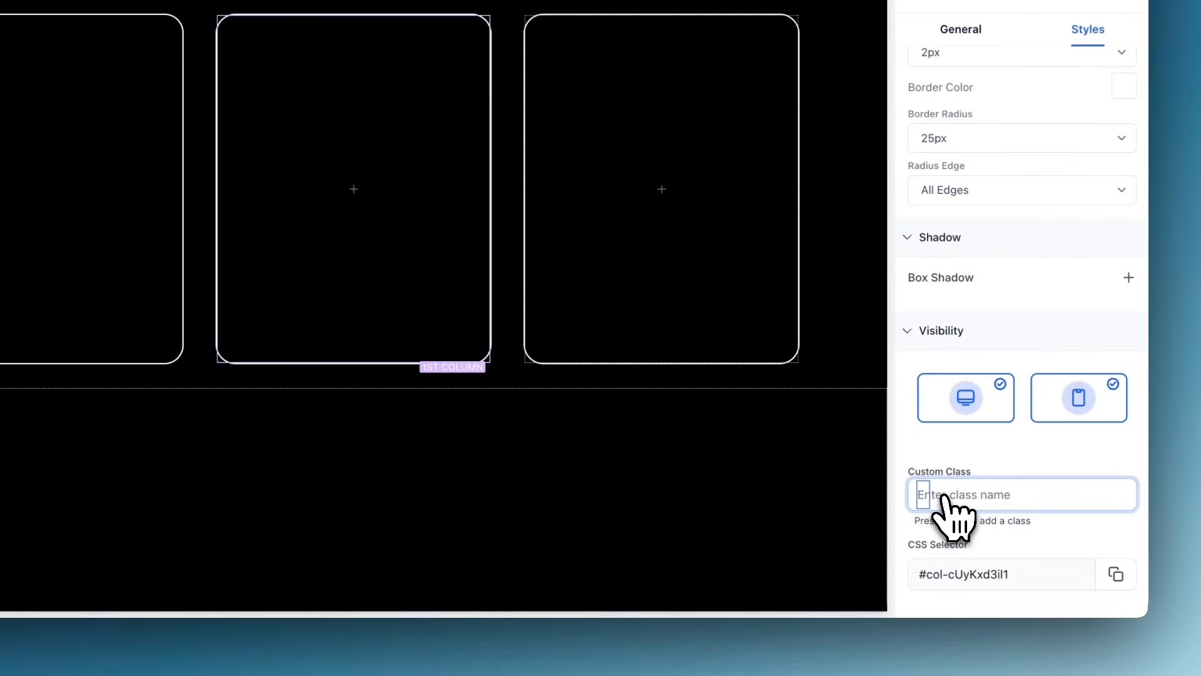
key(Return)
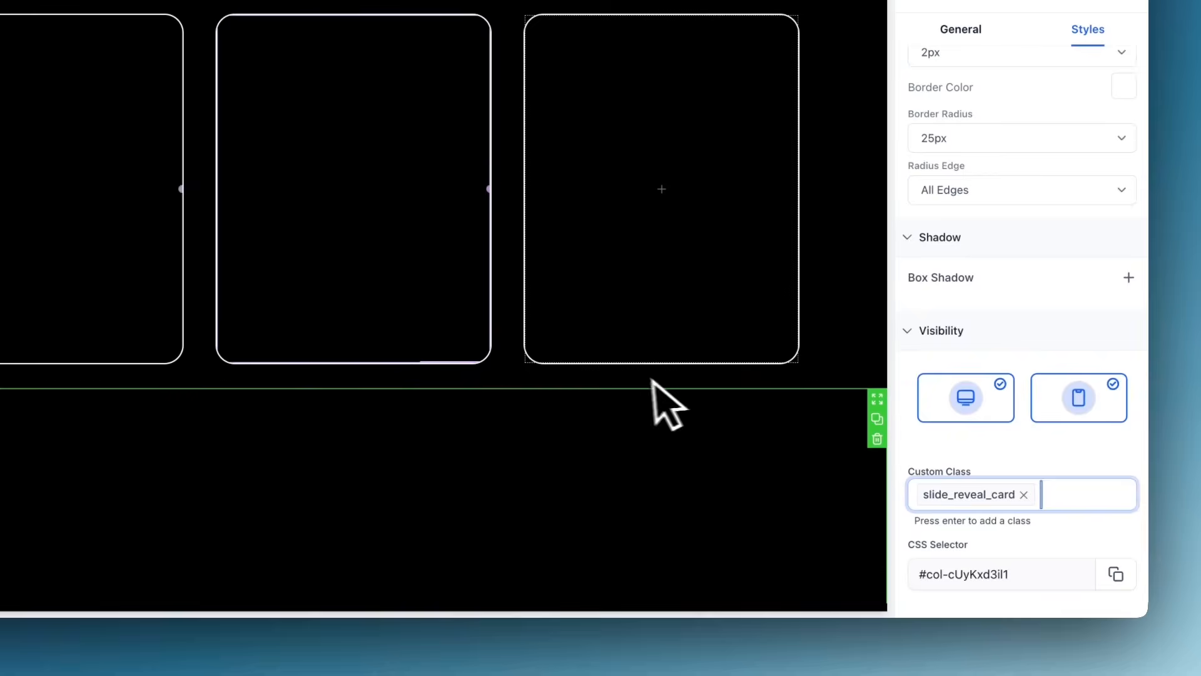
click(639, 313)
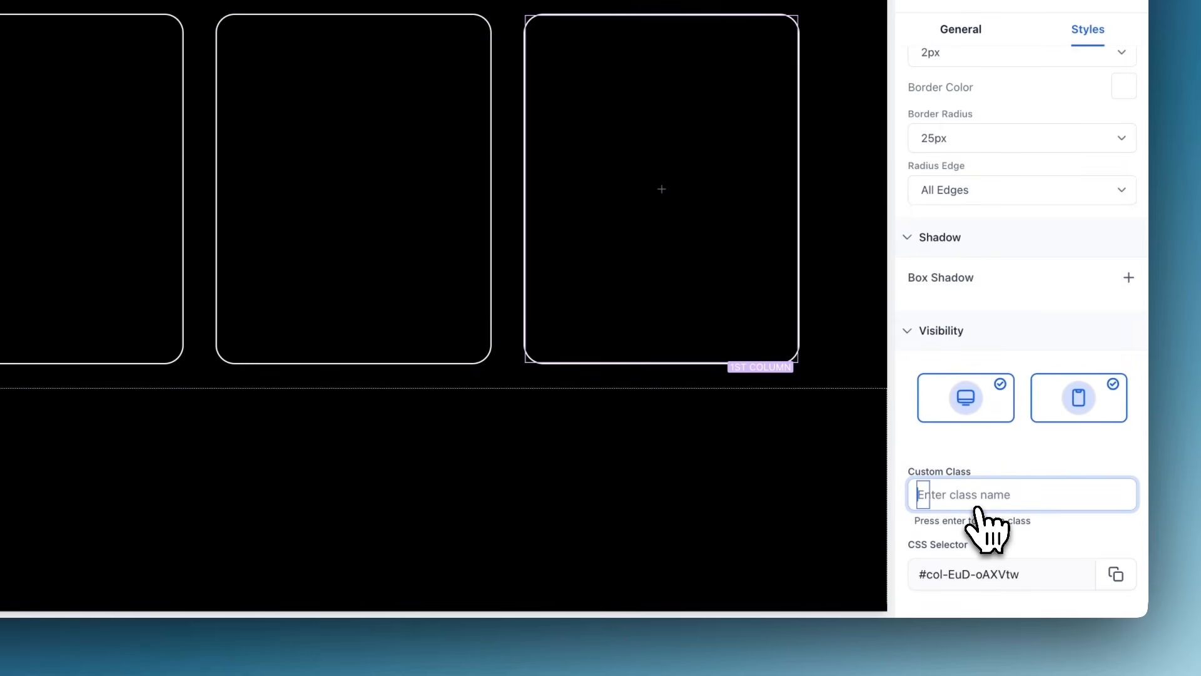
text(slide_reveal_card)
key(Return)
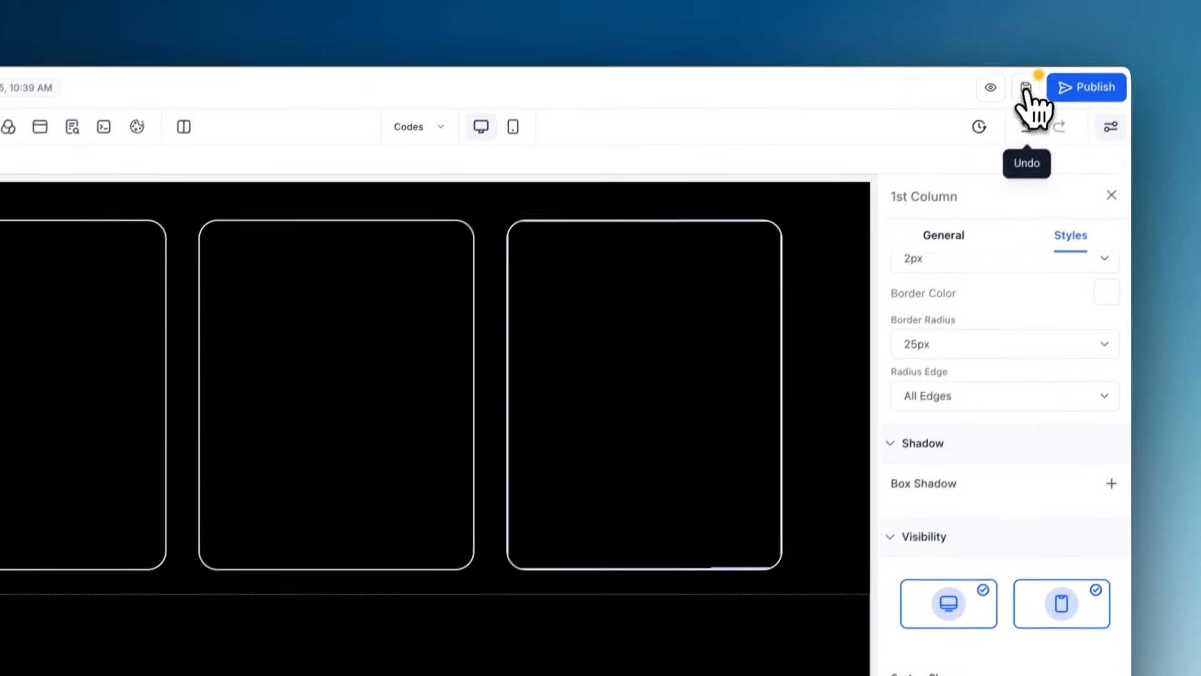
Step: Save the page and preview the slide-and-reveal hover effect on the three bordered cards
click(1026, 87)
scroll(828, 314, up, 1)
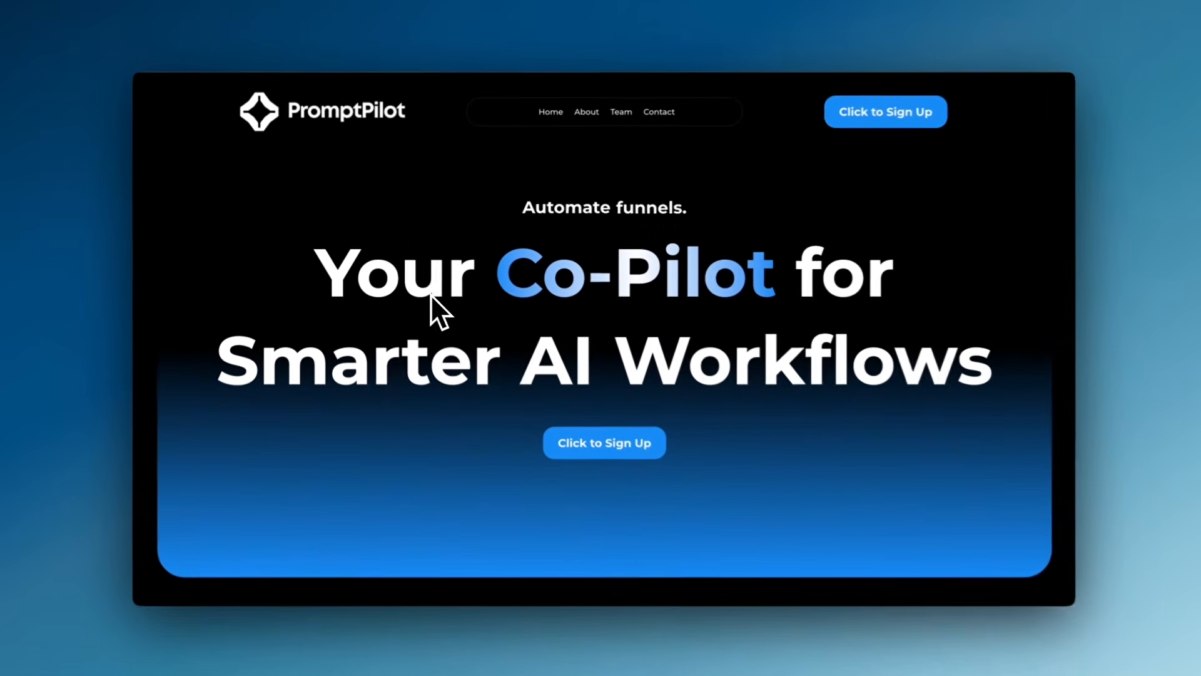
scroll(463, 304, down, 8)
mouse_move(418, 299)
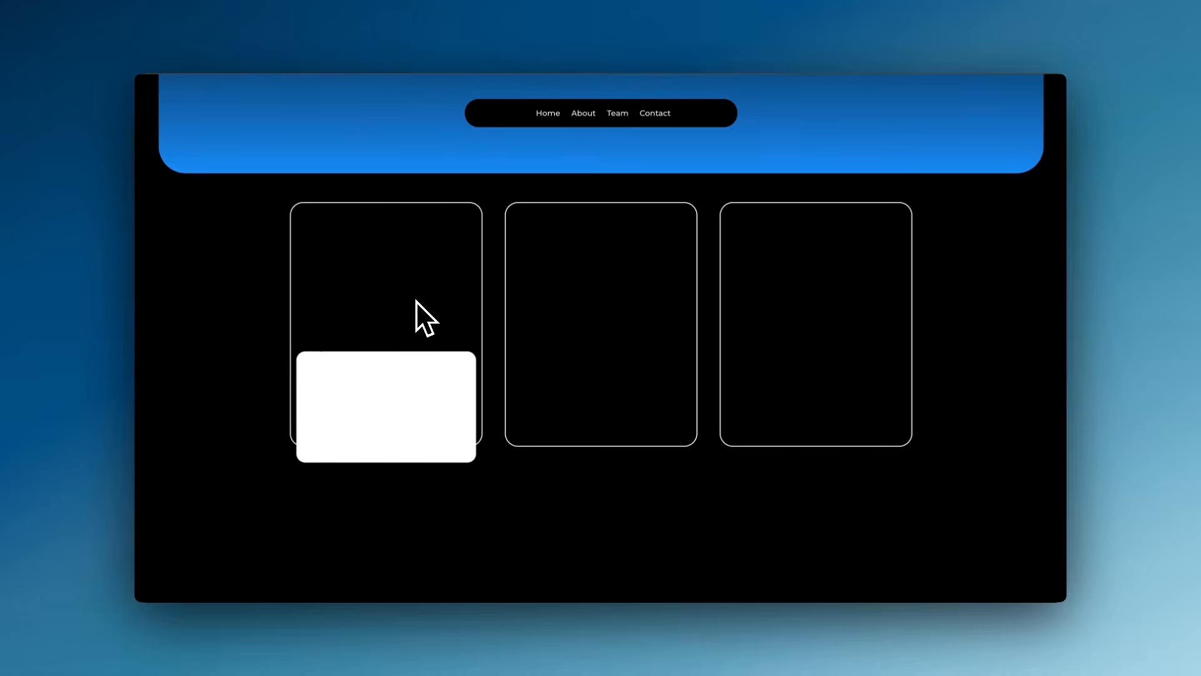
Step: Check in the preview how the white panel slides up on each of the three cards
scroll(404, 298, up, 1)
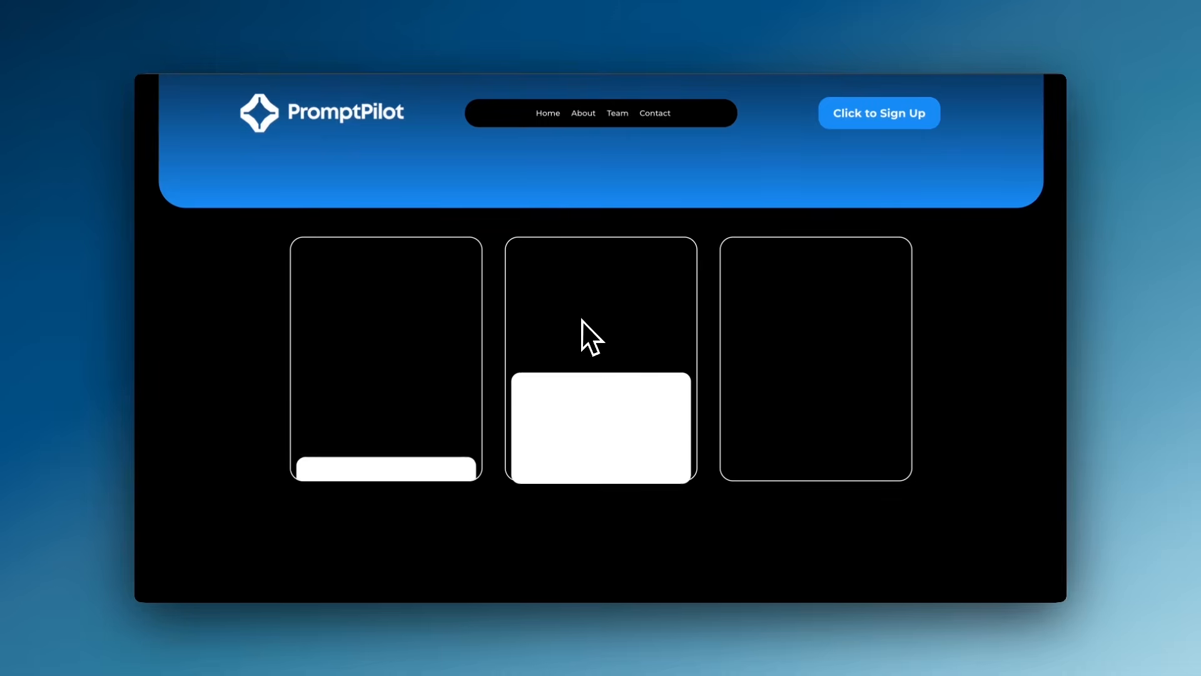
mouse_move(778, 313)
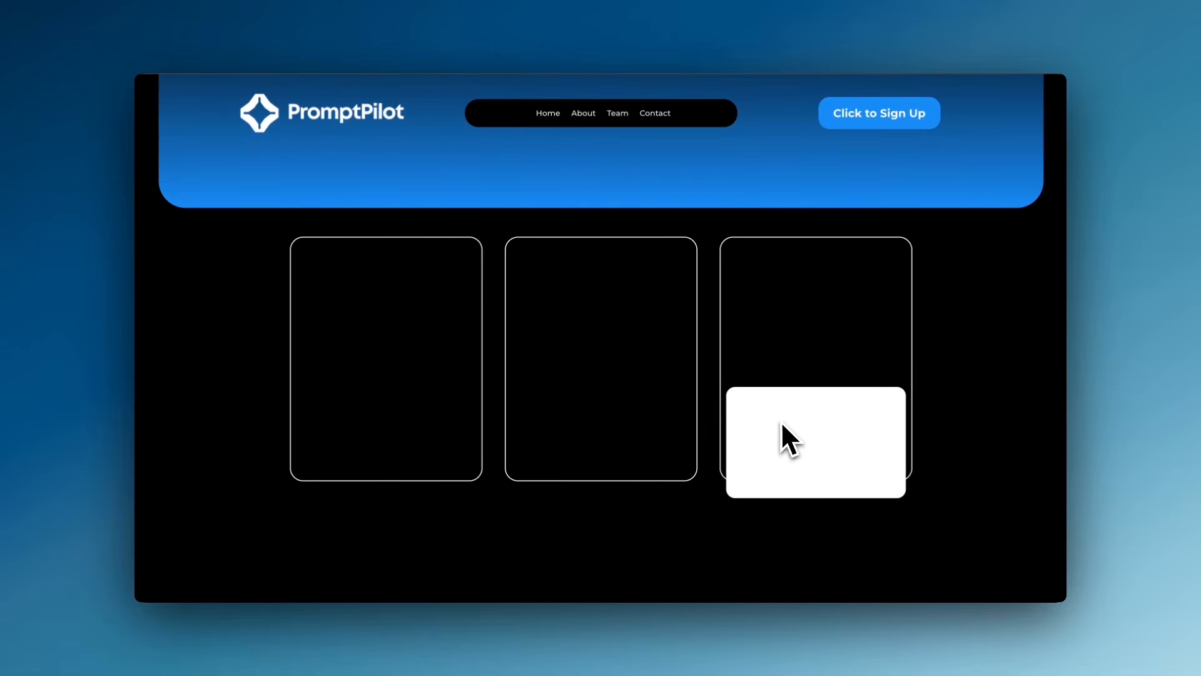
mouse_move(817, 372)
mouse_move(452, 314)
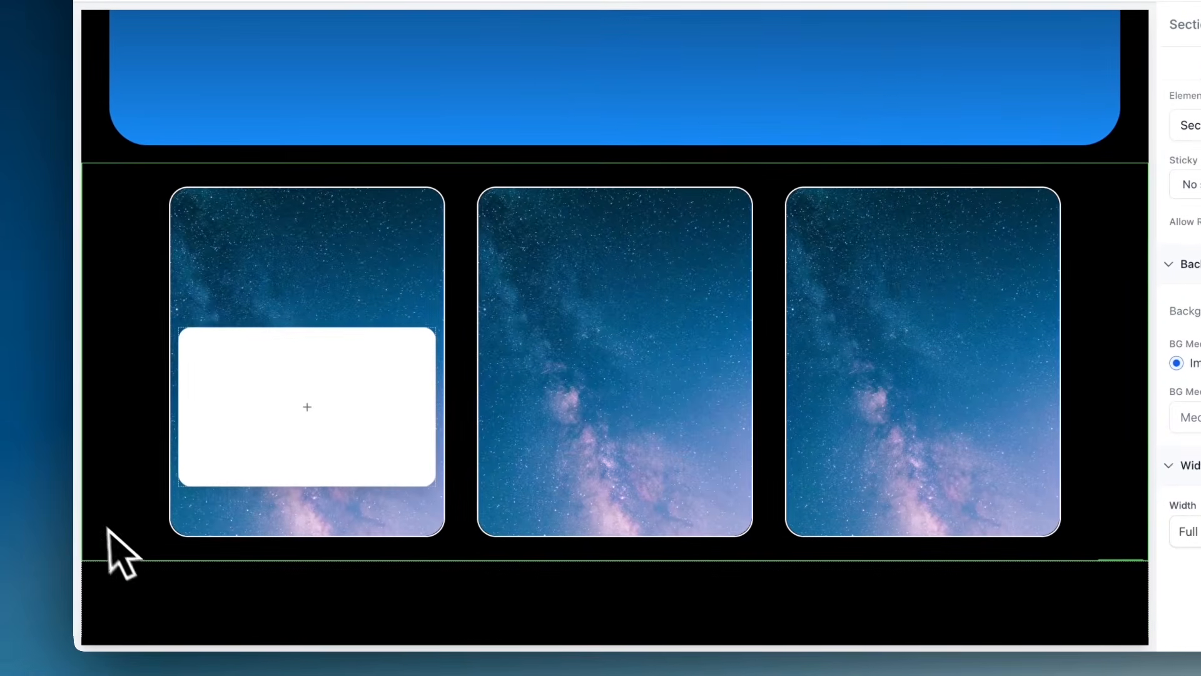
Step: Remove the border from the first and second starry-sky cards by setting it to No Border
click(224, 247)
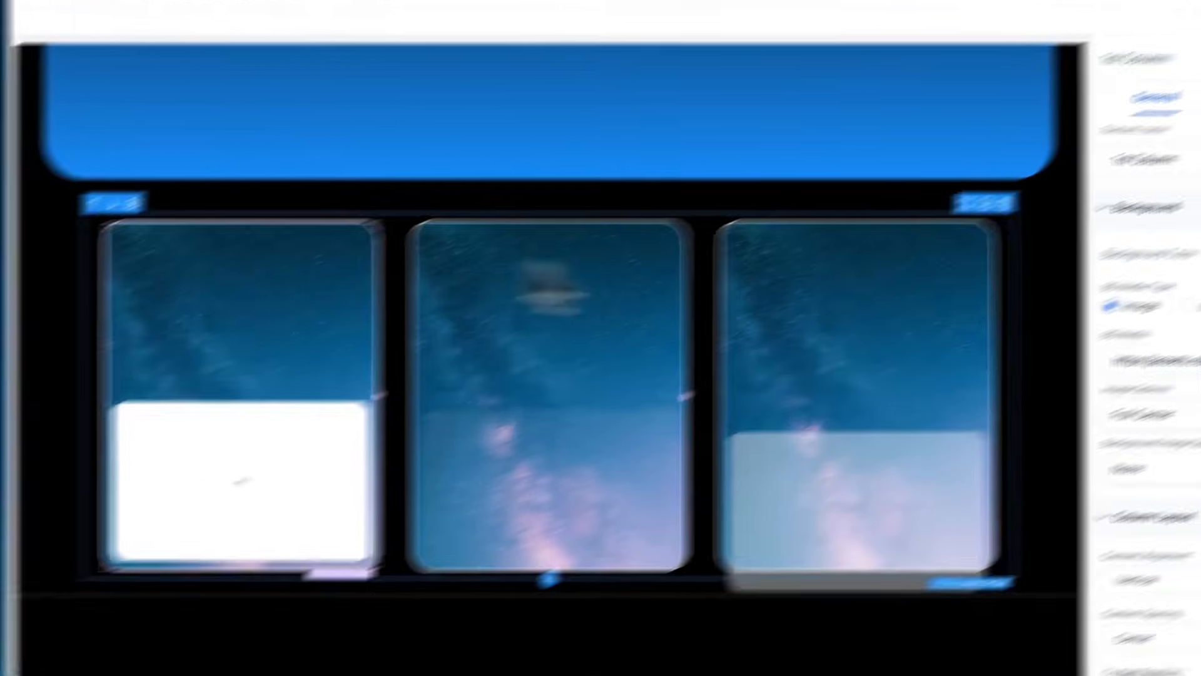
click(1067, 168)
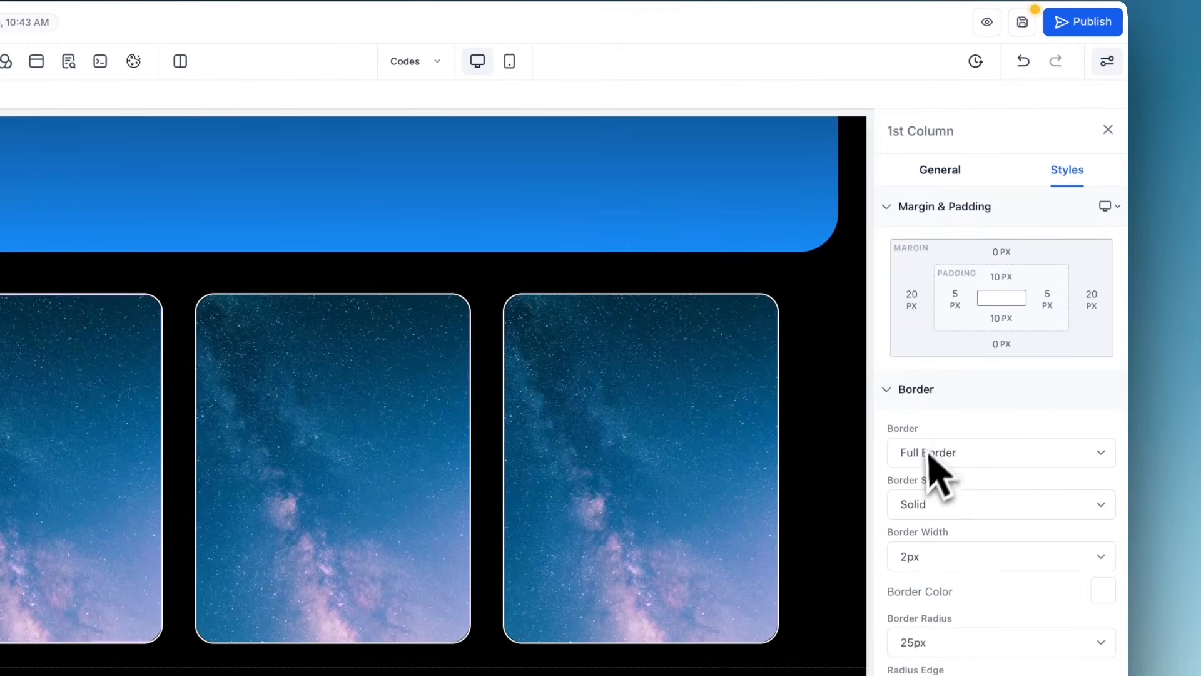
click(937, 473)
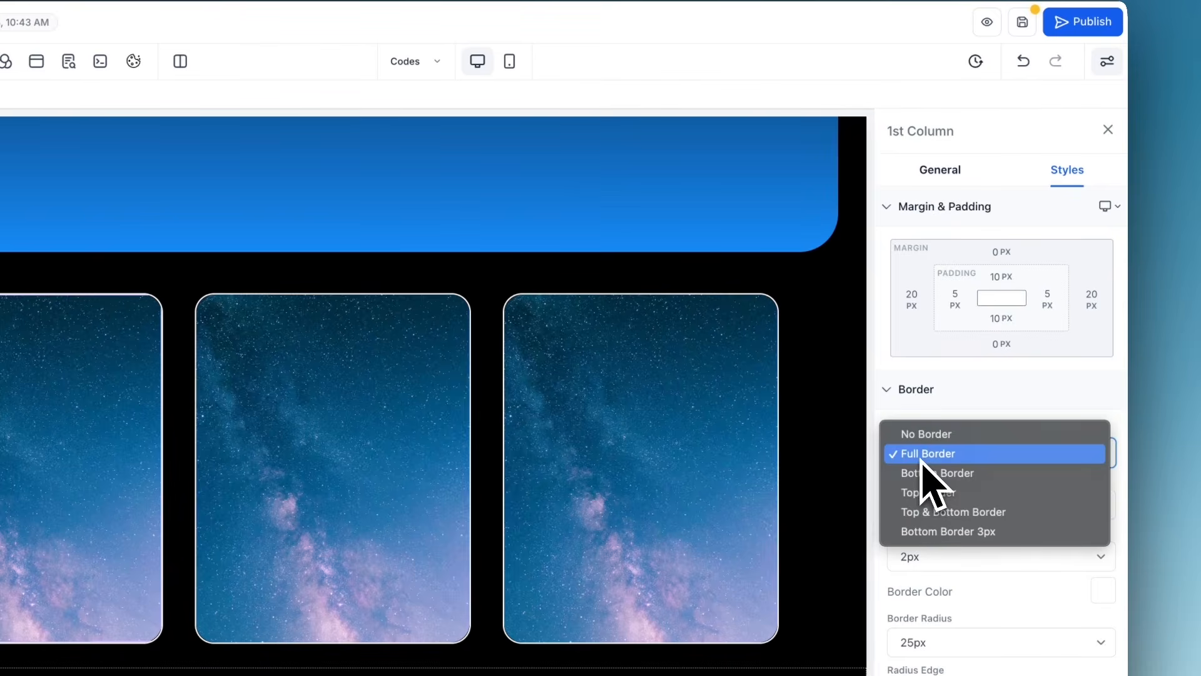
click(922, 438)
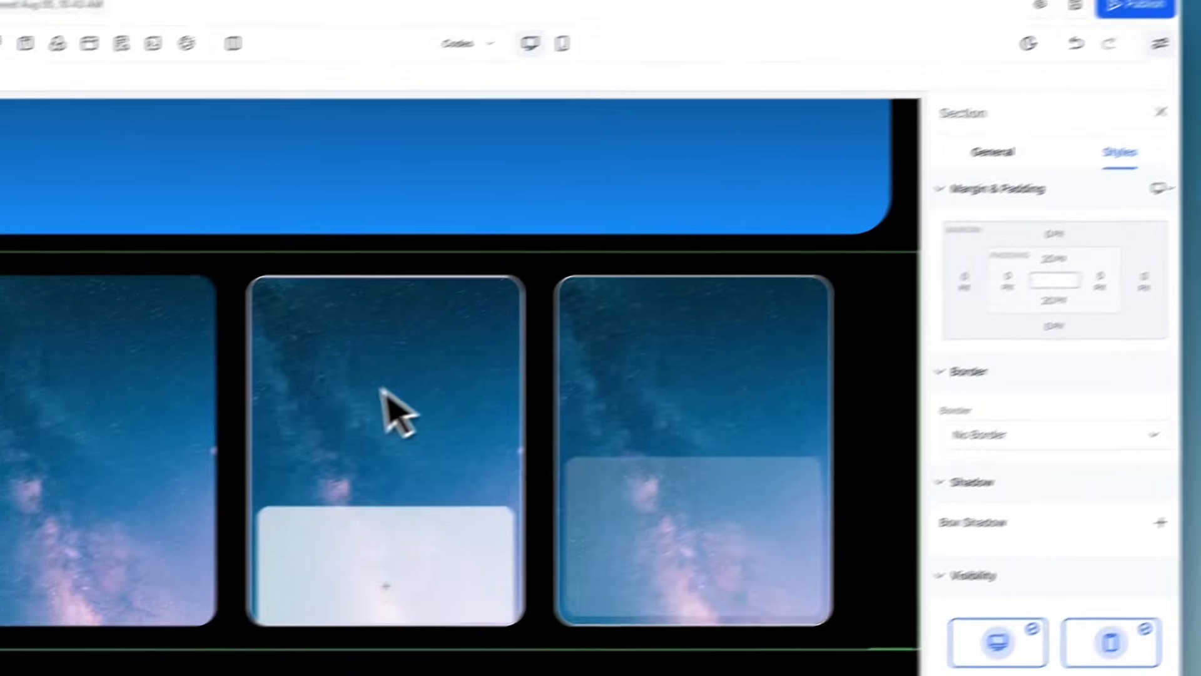
click(333, 428)
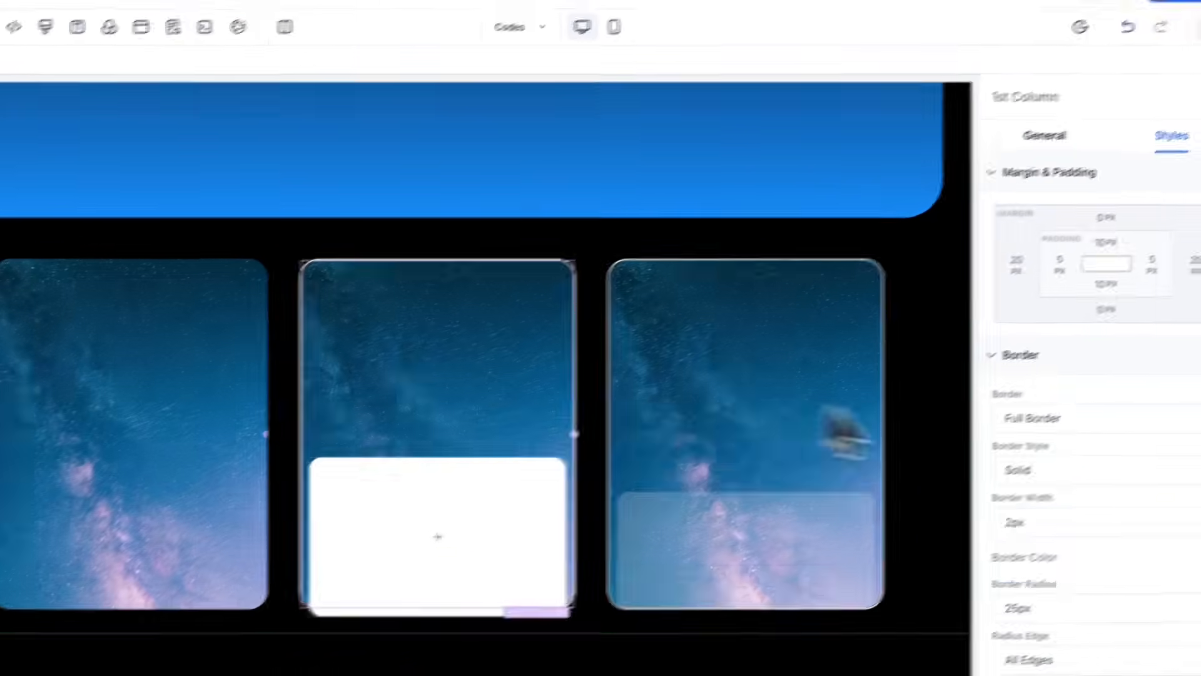
click(945, 453)
click(944, 445)
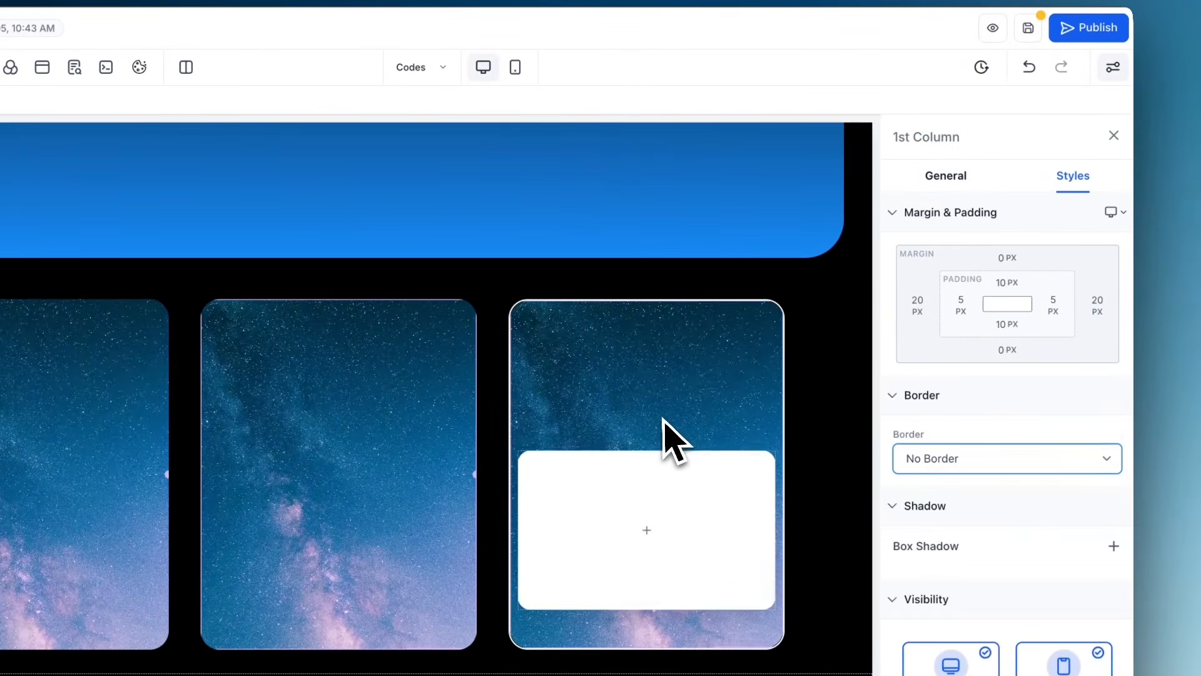
Step: Set the third card's border to No Border and save the page
click(665, 420)
click(945, 460)
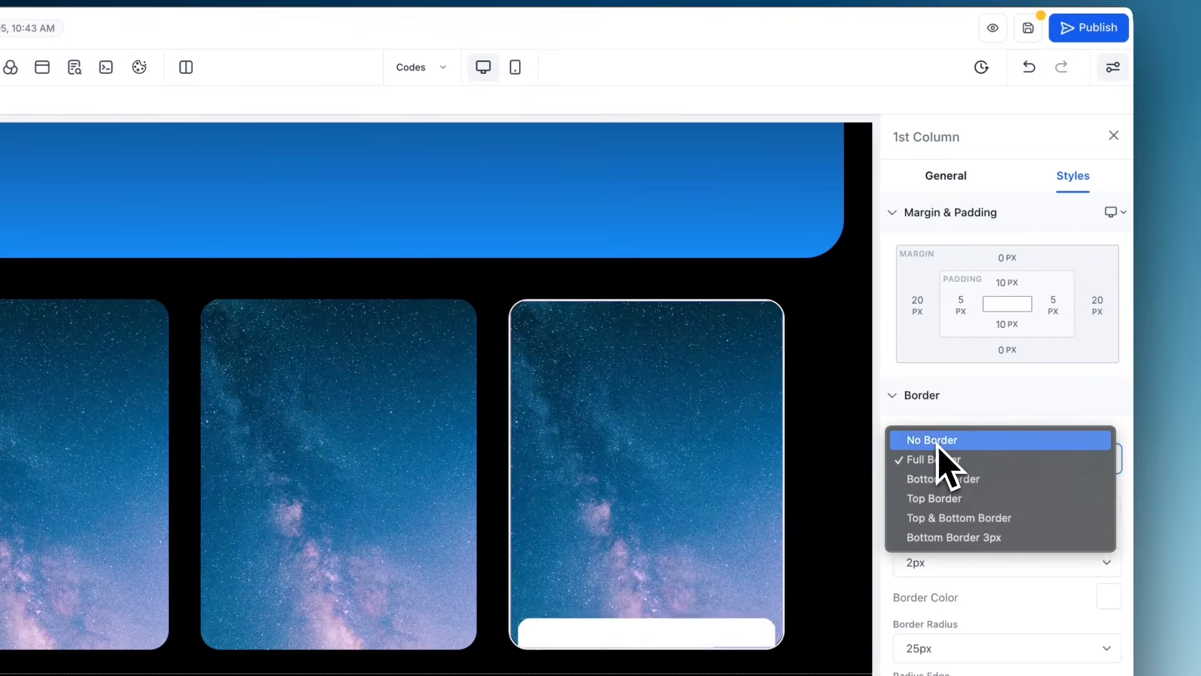
click(938, 438)
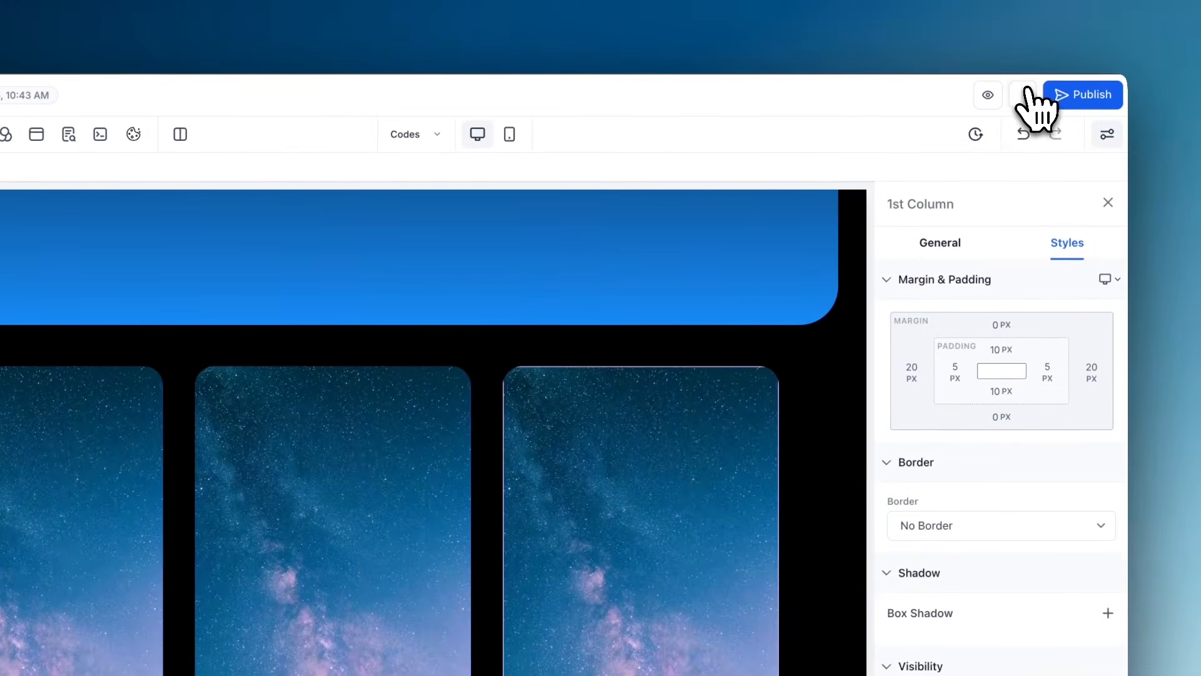
click(1028, 27)
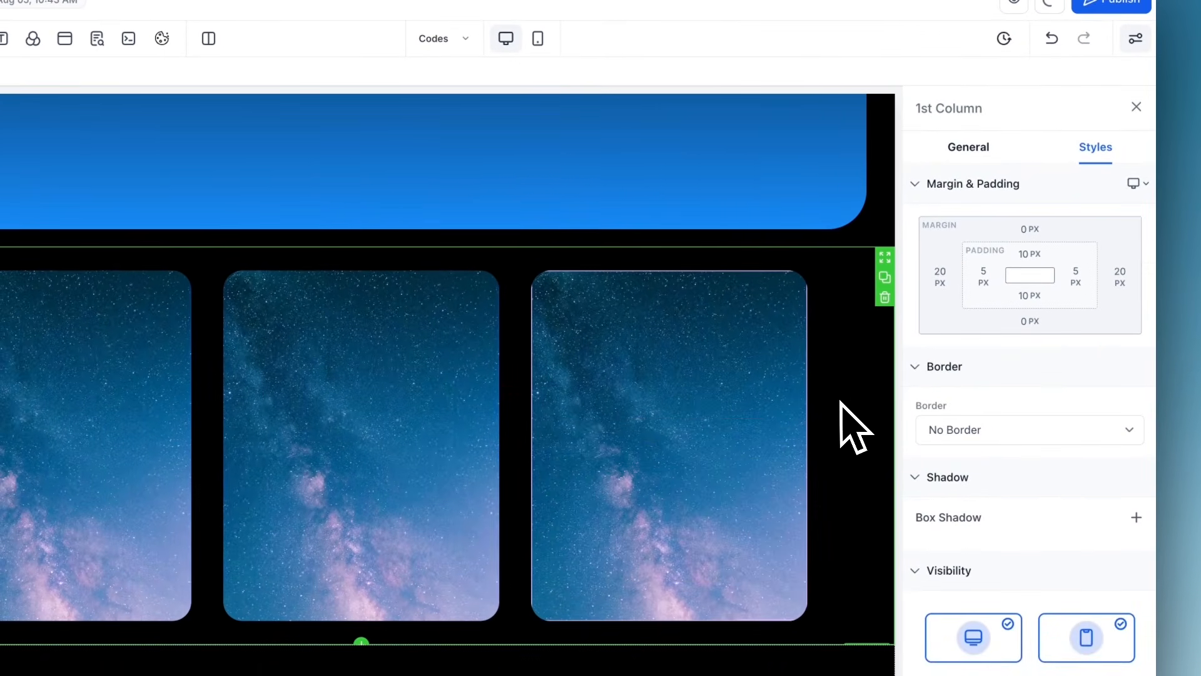
Step: Duplicate the Click to Sign Up button below the main headline and move the copy into the row beneath the three cards
scroll(841, 401, up, 3)
scroll(832, 404, down, 4)
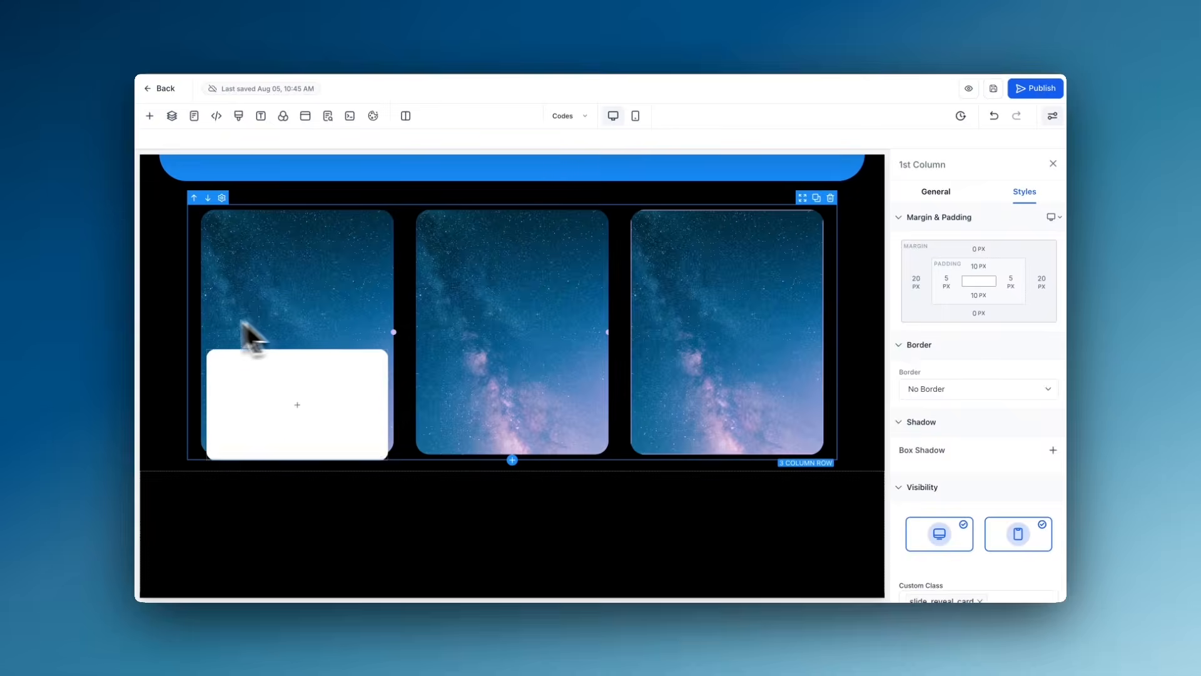
scroll(191, 317, up, 1)
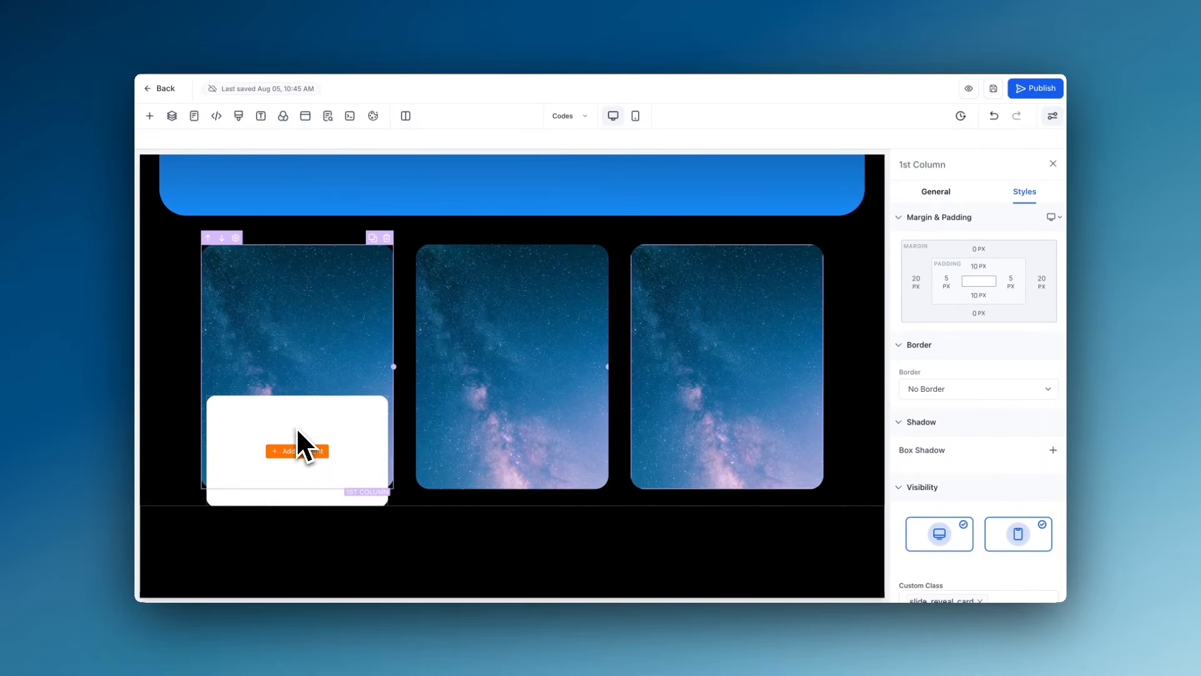
scroll(528, 206, up, 4)
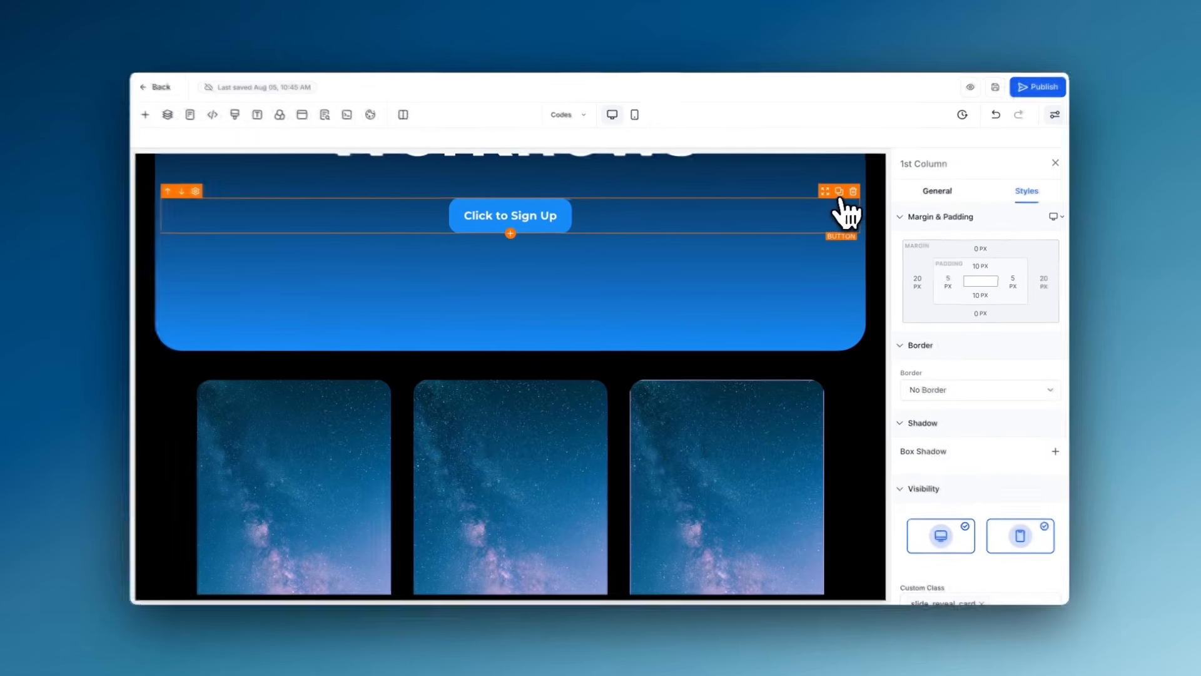
click(838, 190)
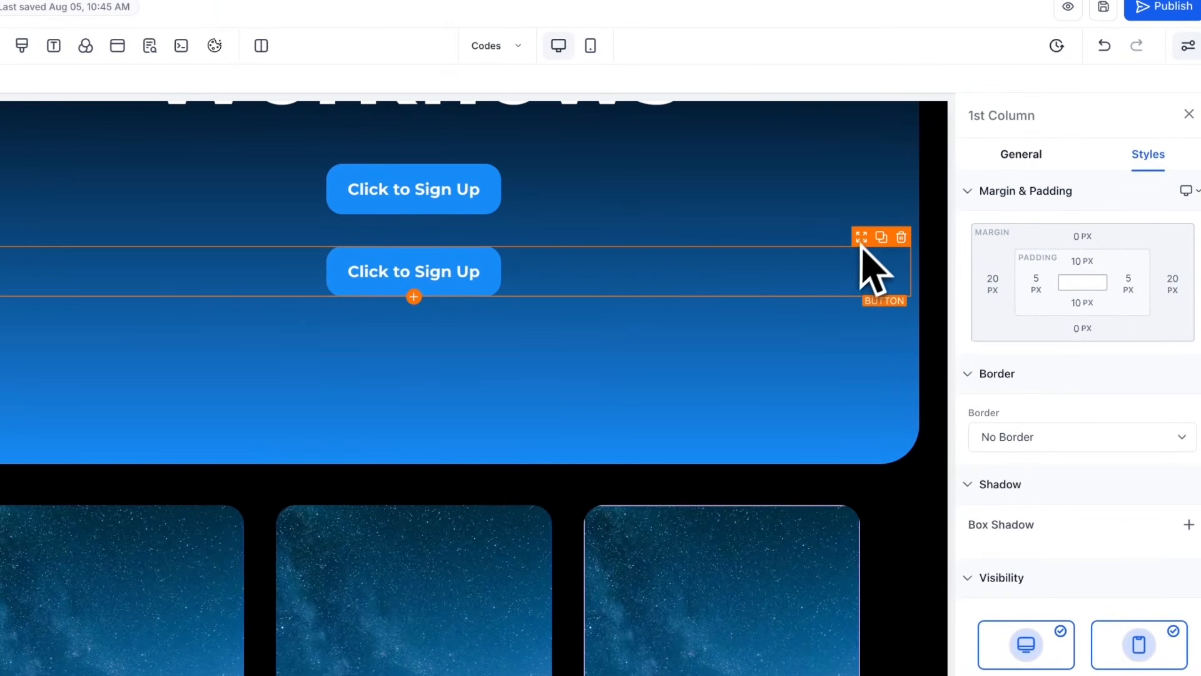
drag(860, 236, 672, 548)
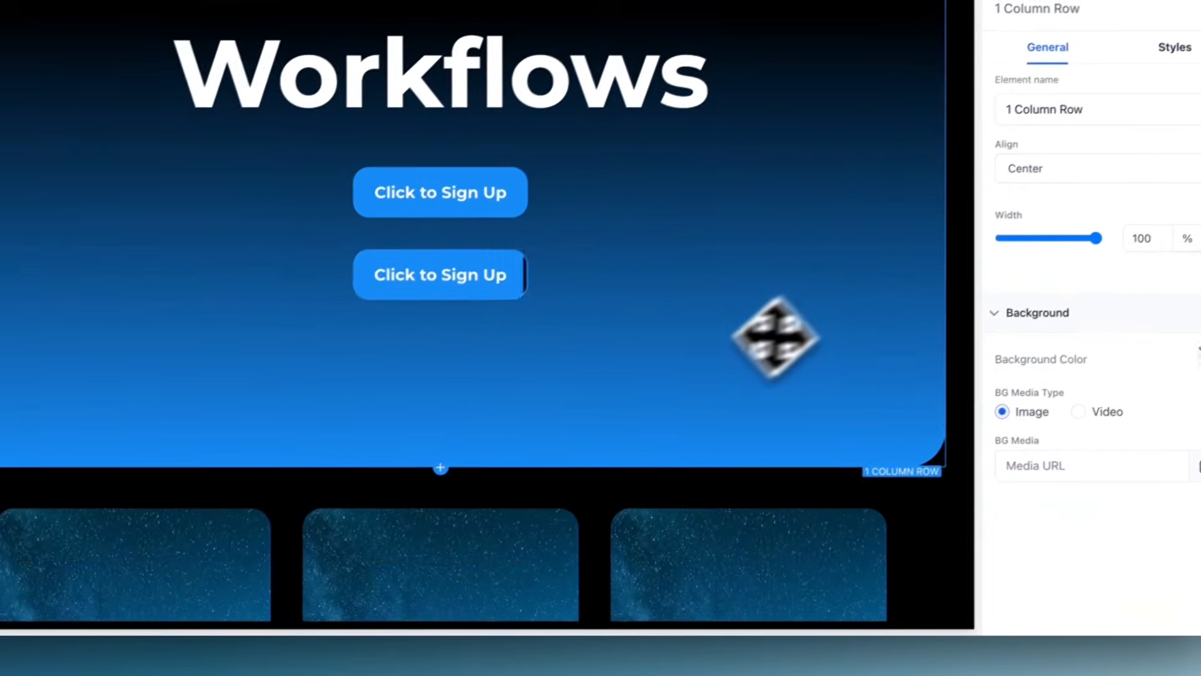
drag(866, 241, 820, 245)
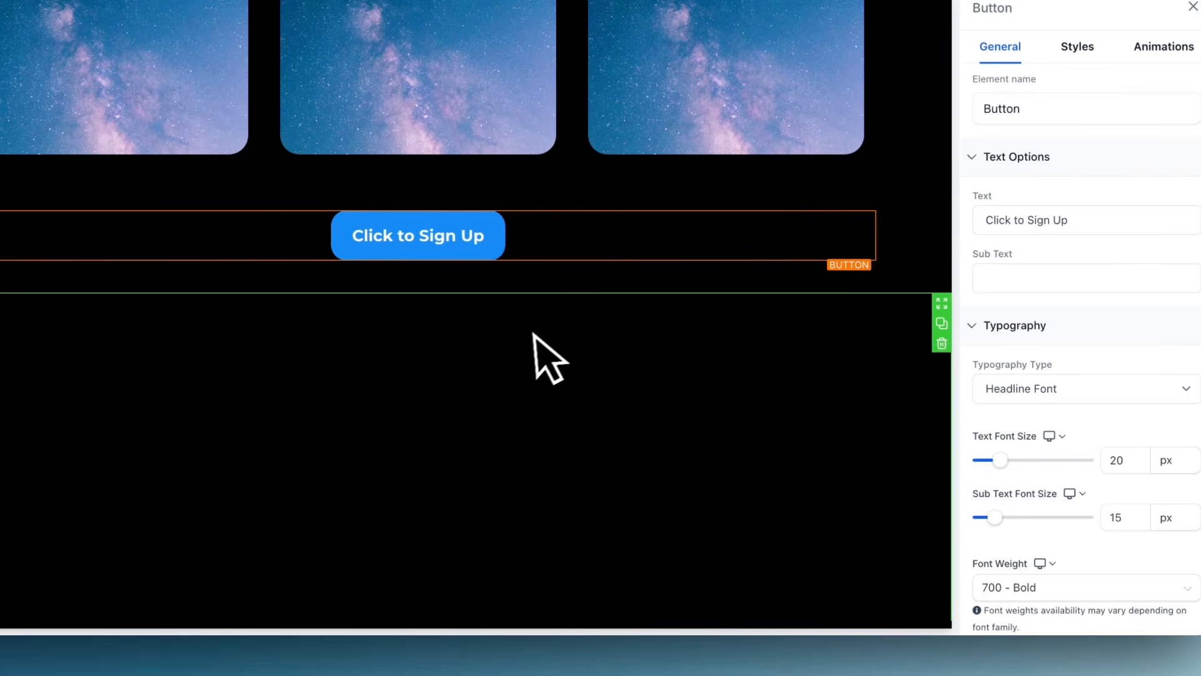
click(543, 330)
Step: Add a headline element to the first card and move the copied Click to Sign Up button directly below it
scroll(476, 352, up, 3)
mouse_move(184, 251)
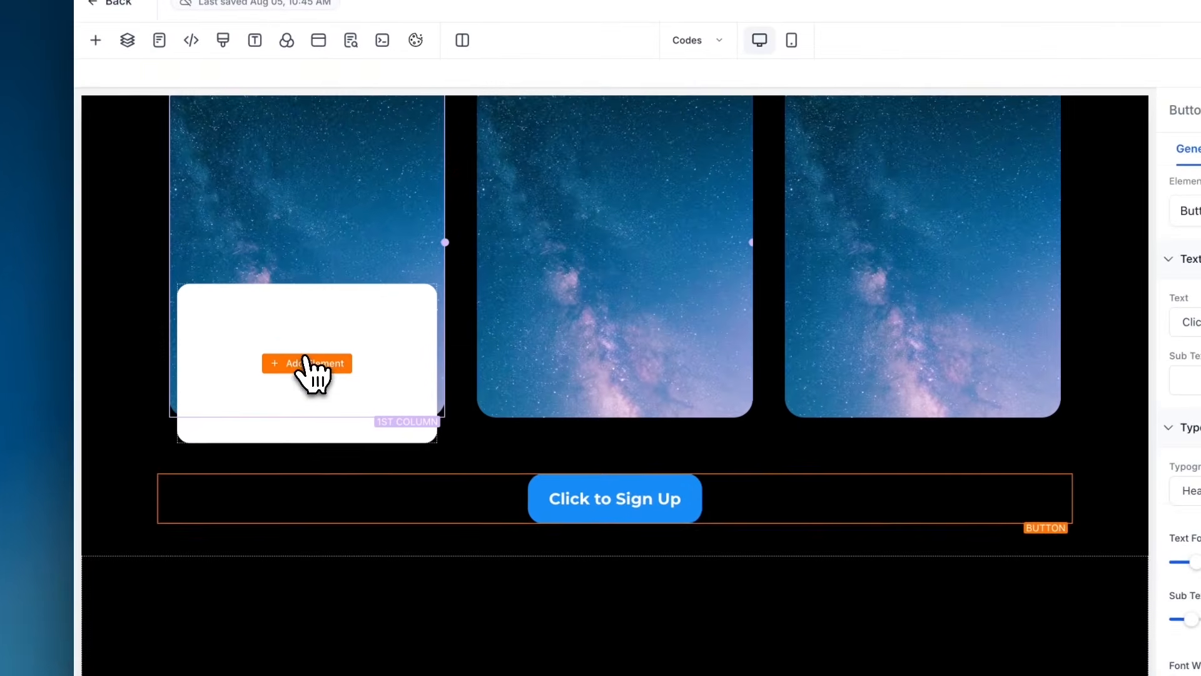
click(294, 342)
drag(269, 250, 442, 354)
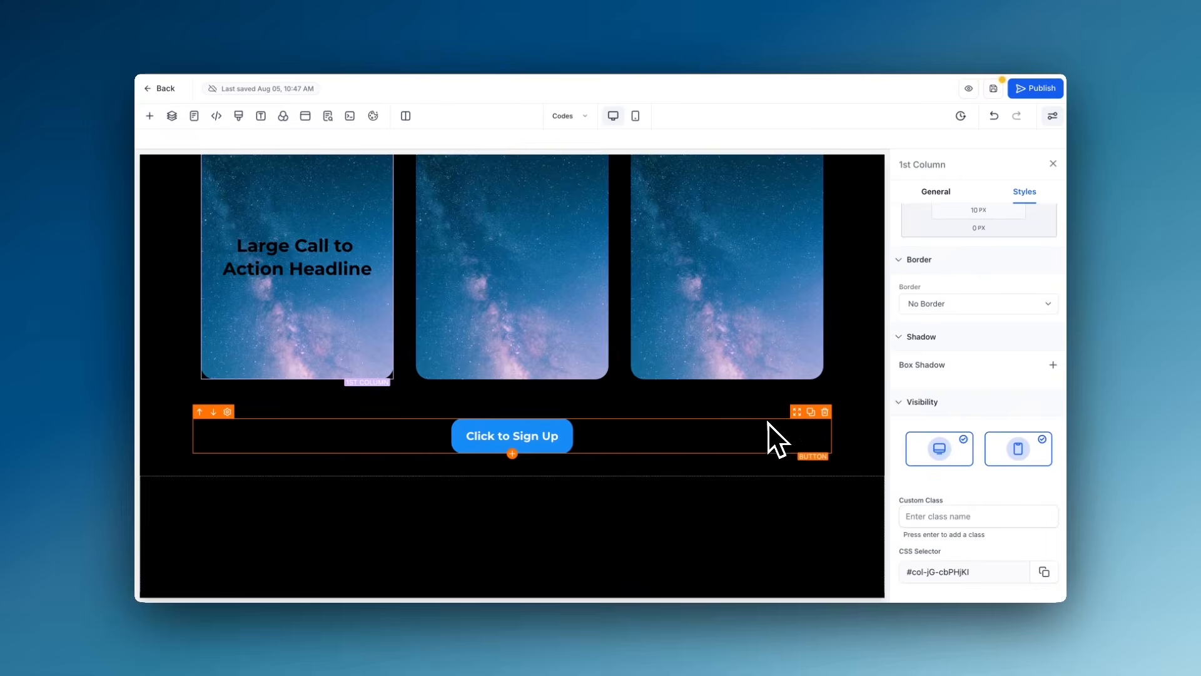
drag(798, 414, 403, 285)
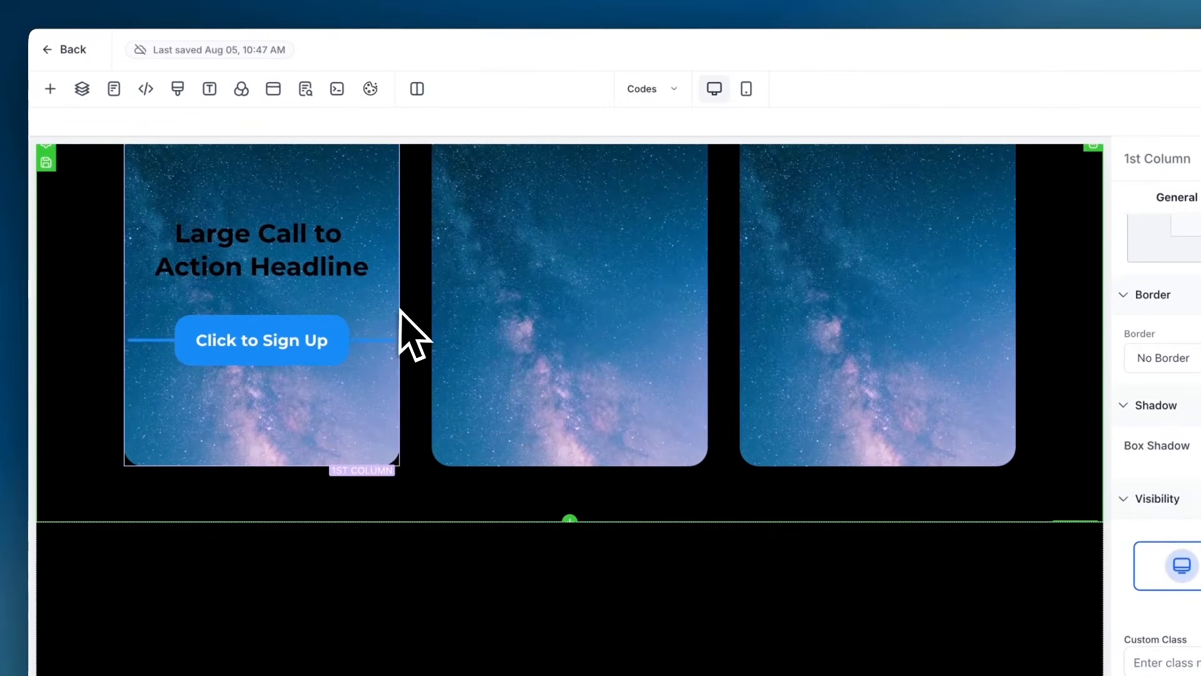
click(348, 335)
Step: Add the custom class slide_reveal_card to the first card's column
mouse_move(536, 384)
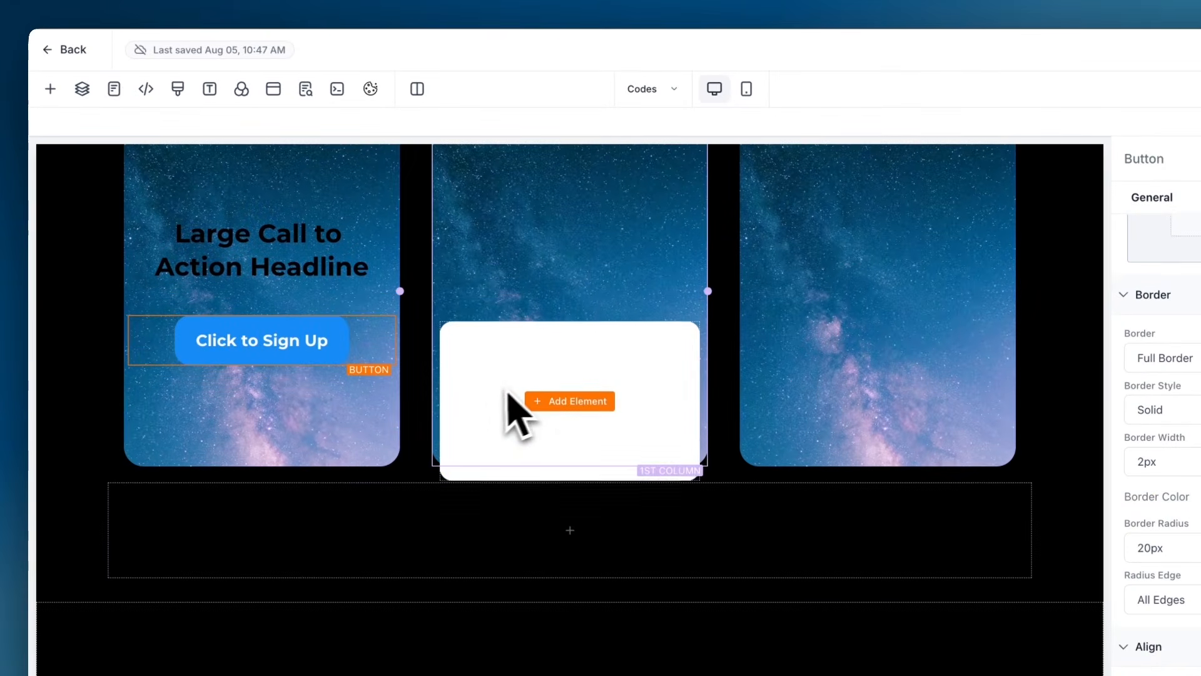
click(499, 393)
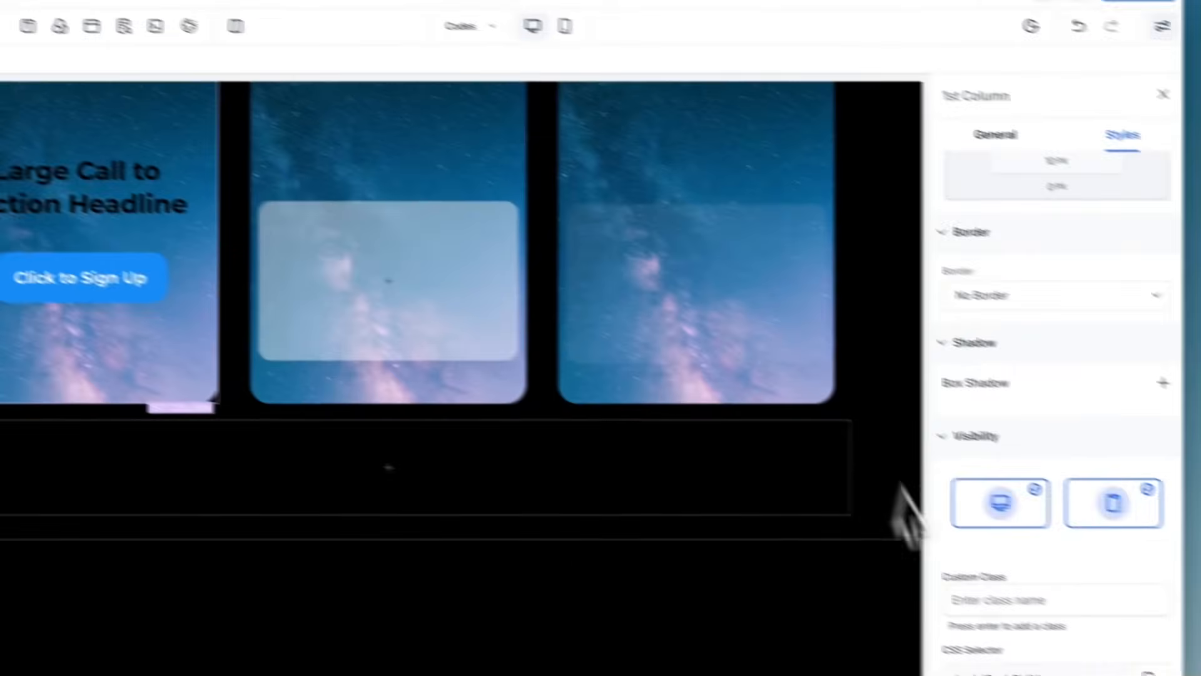
click(1150, 663)
text(slide)
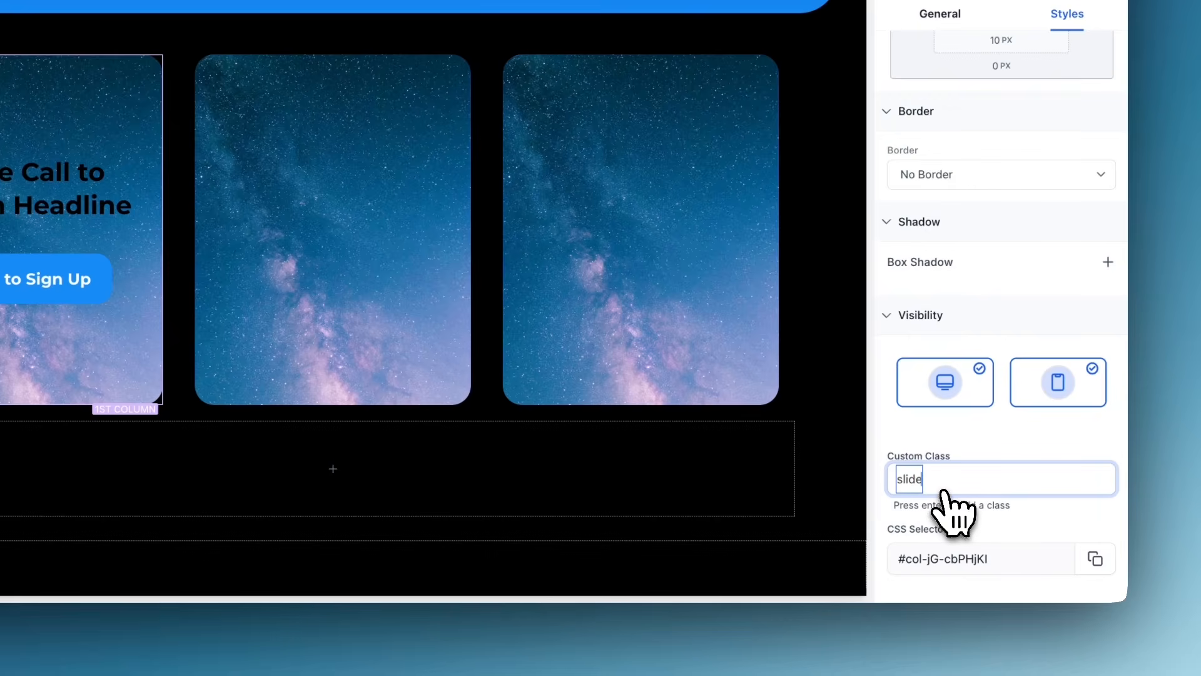
text(_reveal_)
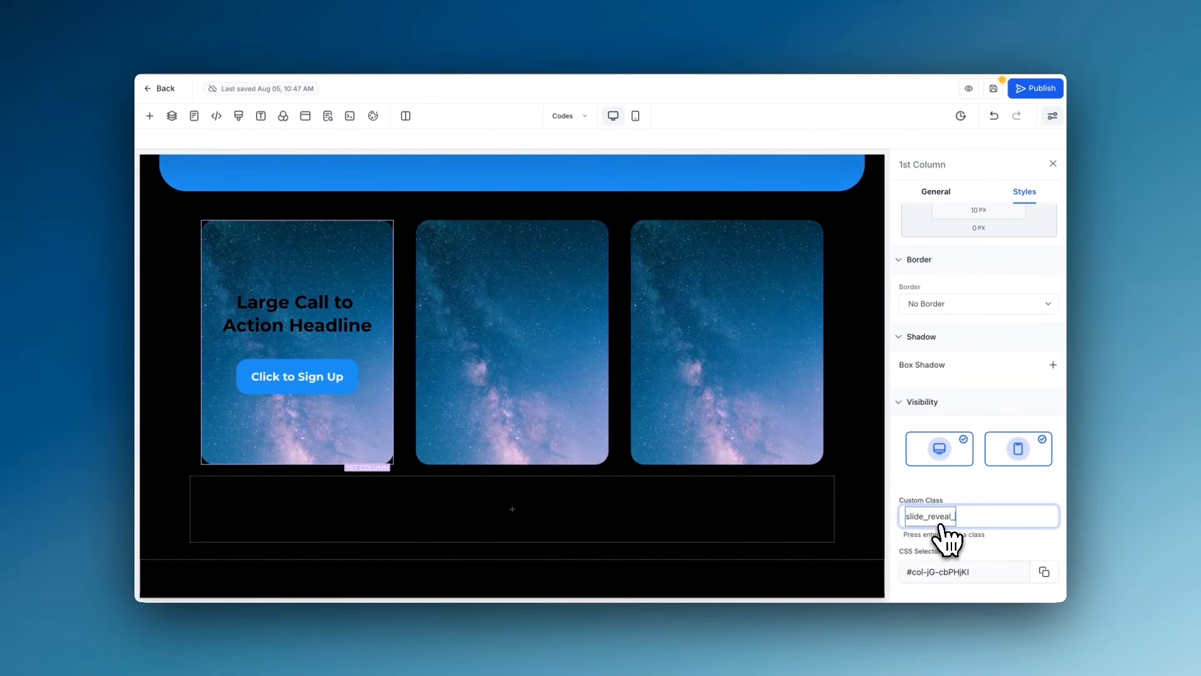
text(card)
key(Return)
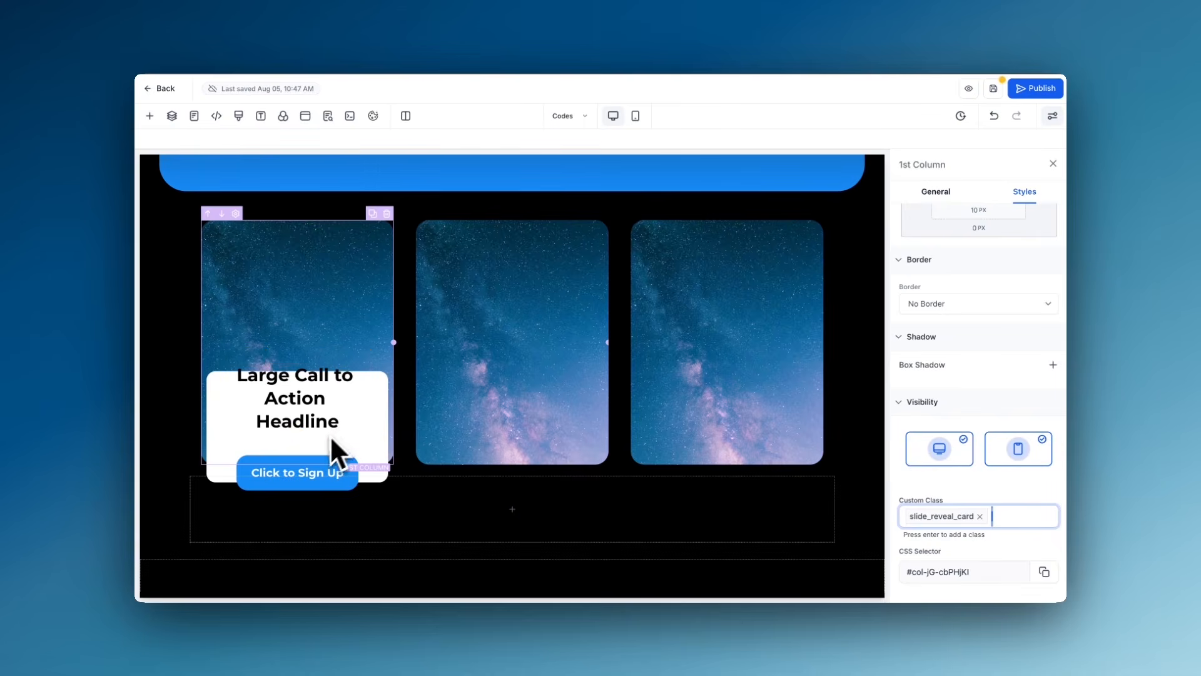
Step: Reduce the top margin of the Click to Sign Up button inside the first card
click(305, 473)
scroll(979, 270, up, 3)
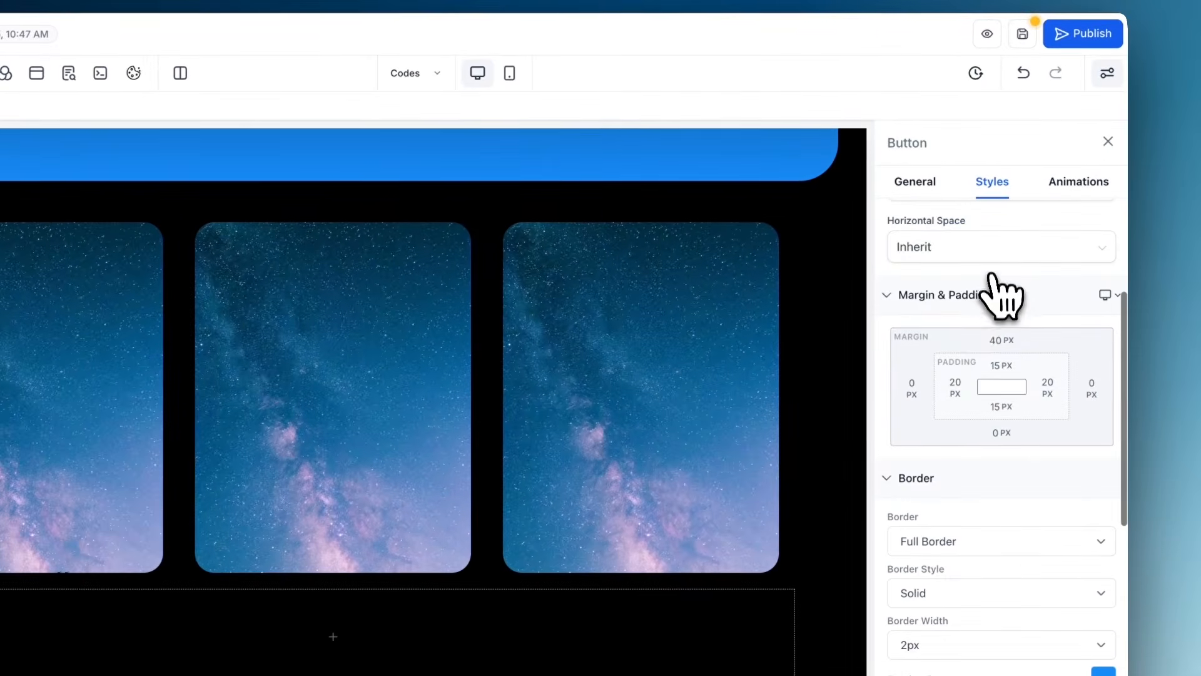
click(1002, 341)
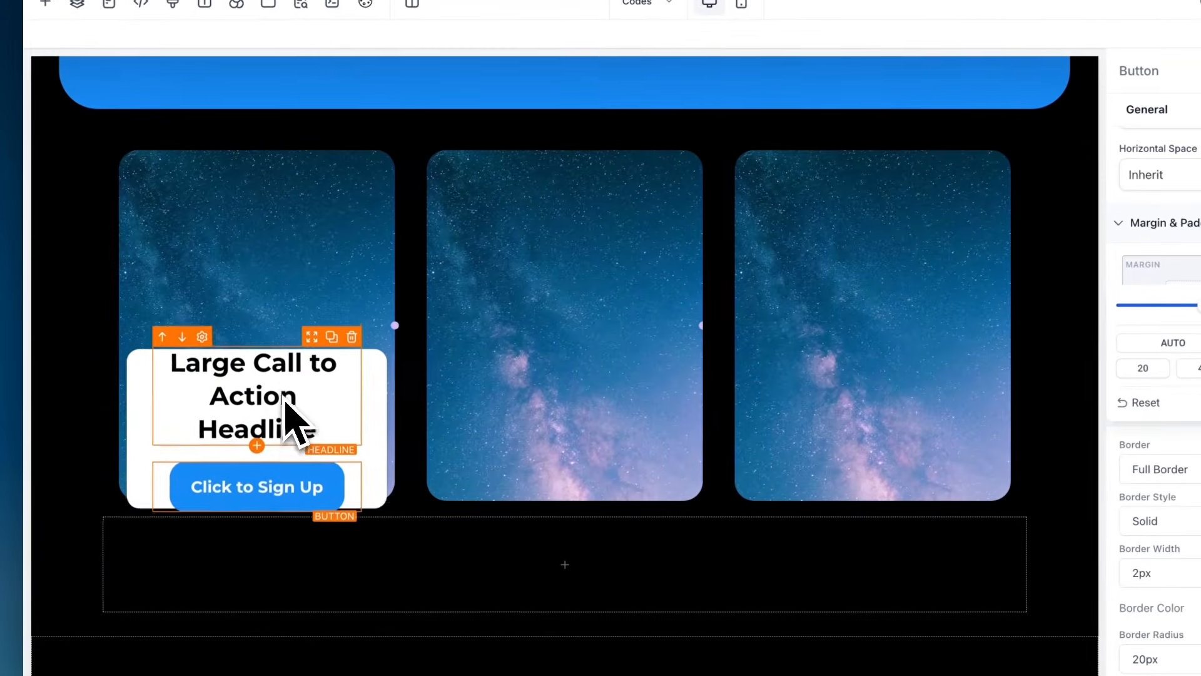
click(1092, 415)
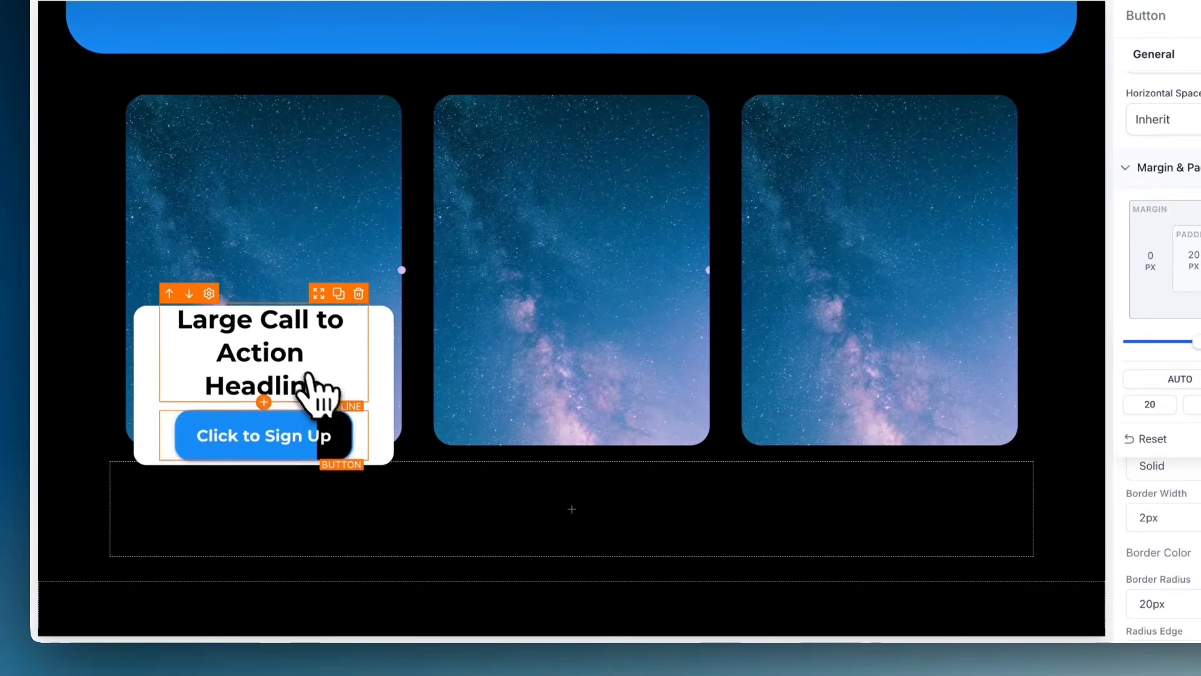
Step: Reduce the font size of the first card's headline so it fits in the white panel above the button
click(298, 318)
click(1154, 54)
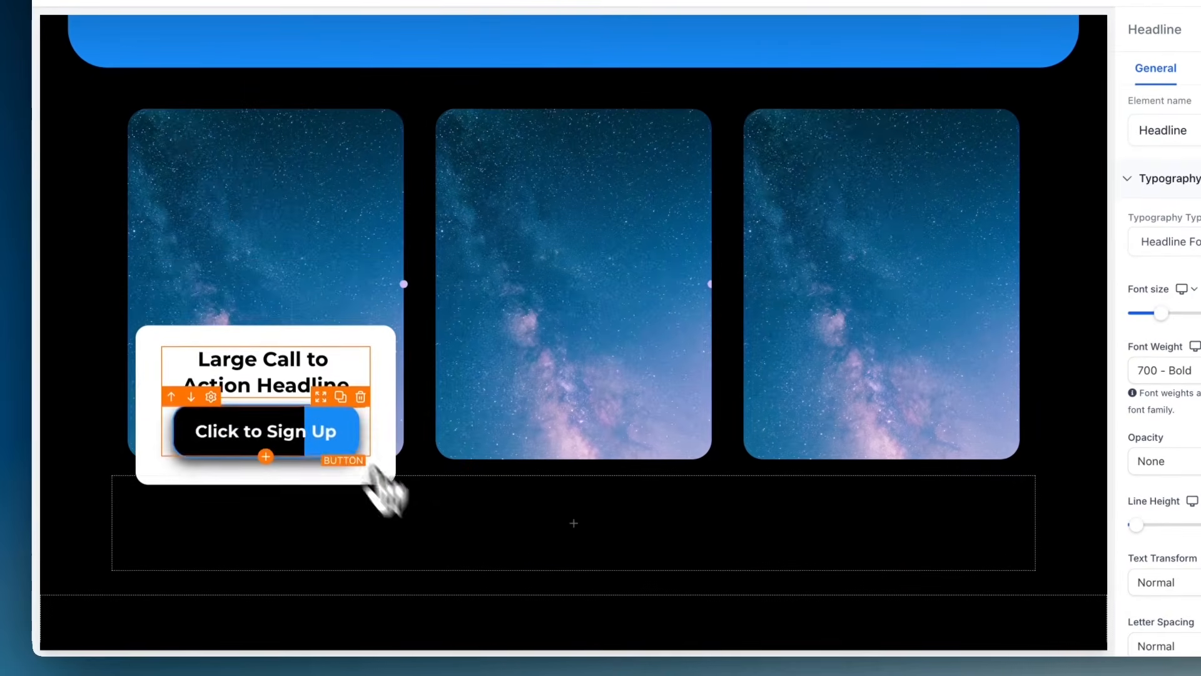
click(193, 637)
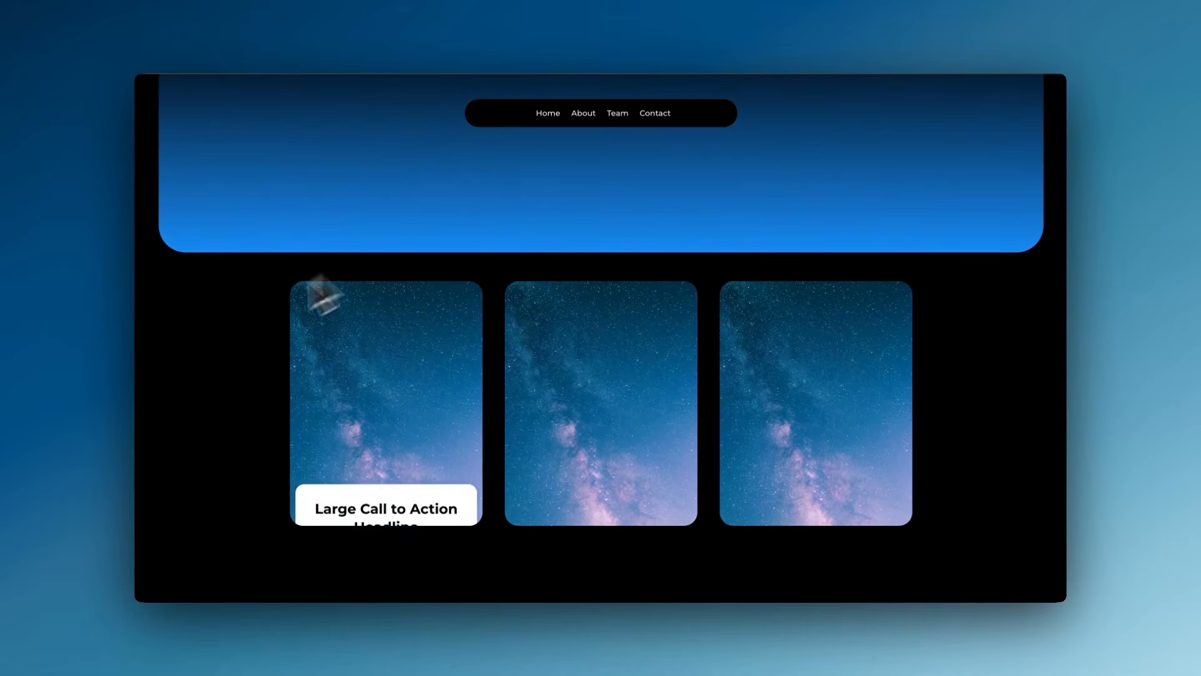
Step: Preview the reveal of the first card's headline and button and the second card's panel, and return to the page's upper area
mouse_move(574, 417)
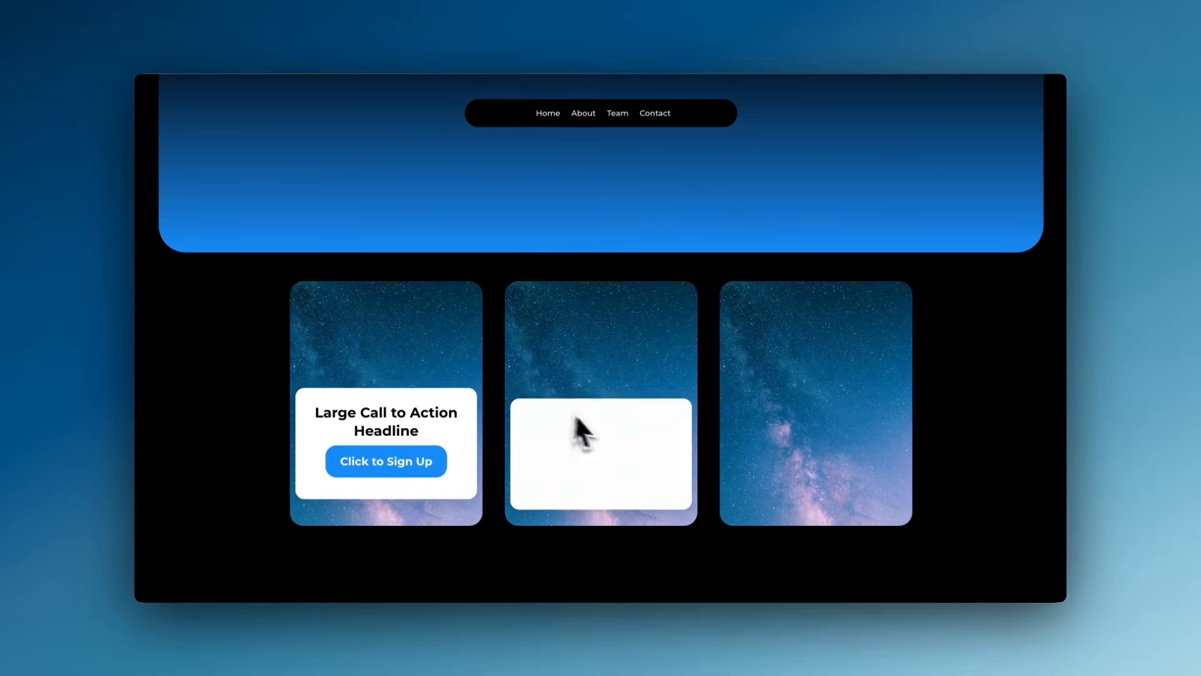
mouse_move(389, 426)
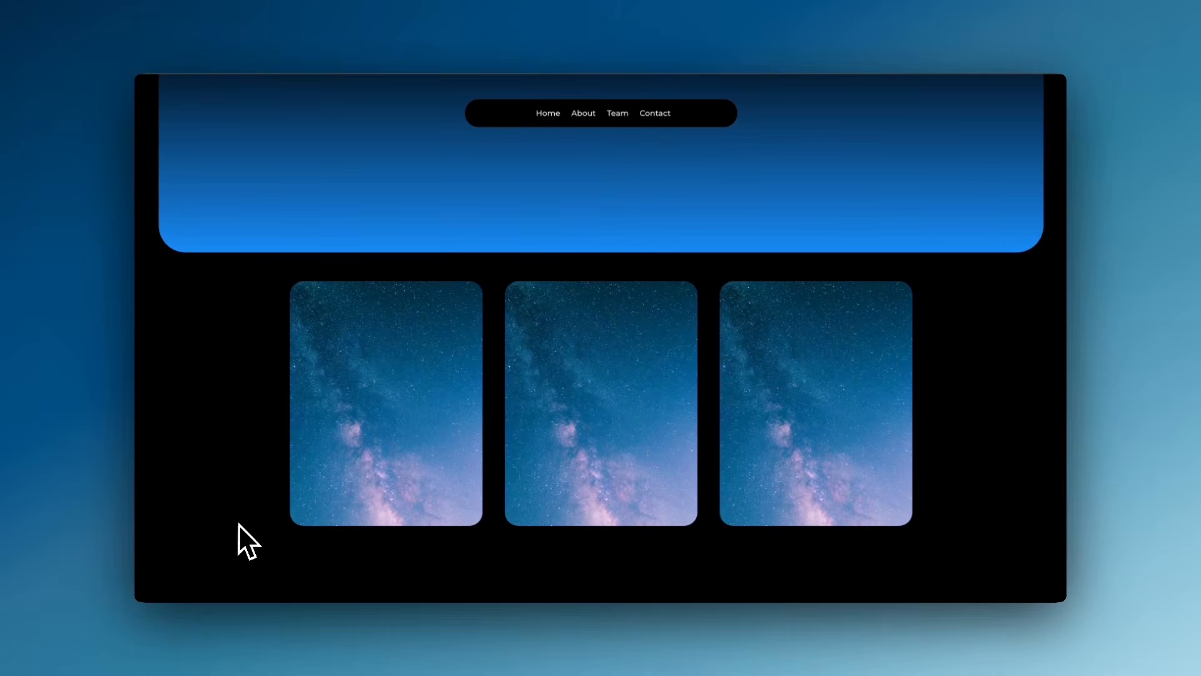
mouse_move(434, 489)
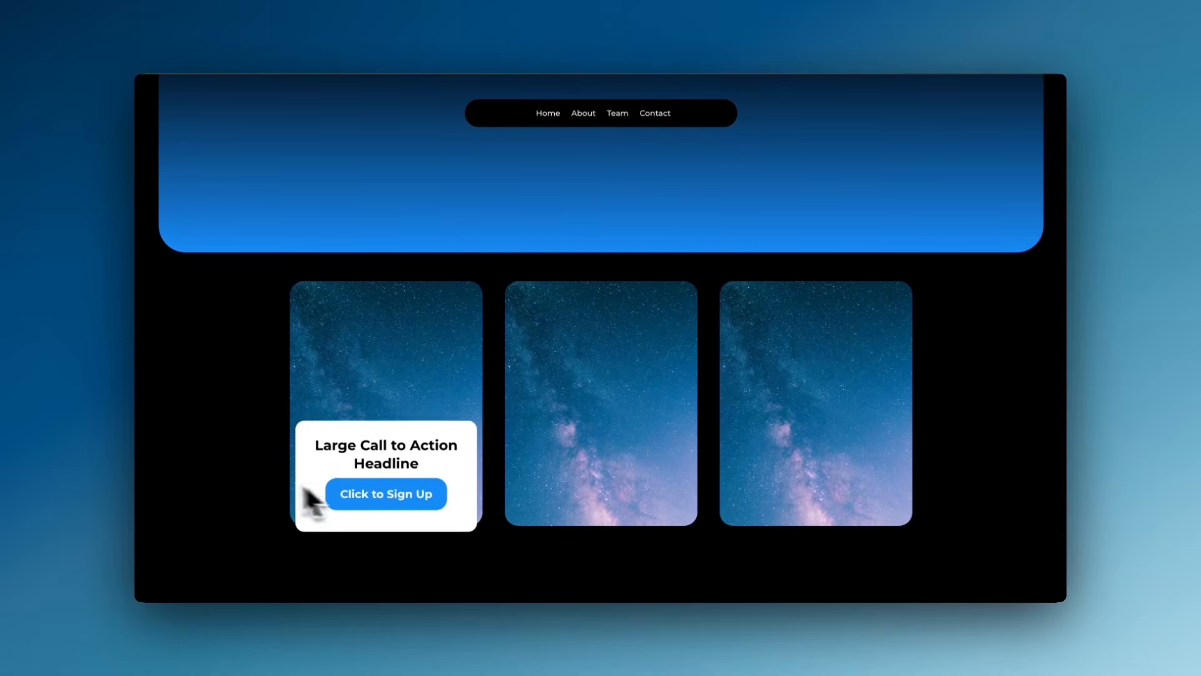
scroll(234, 472, up, 5)
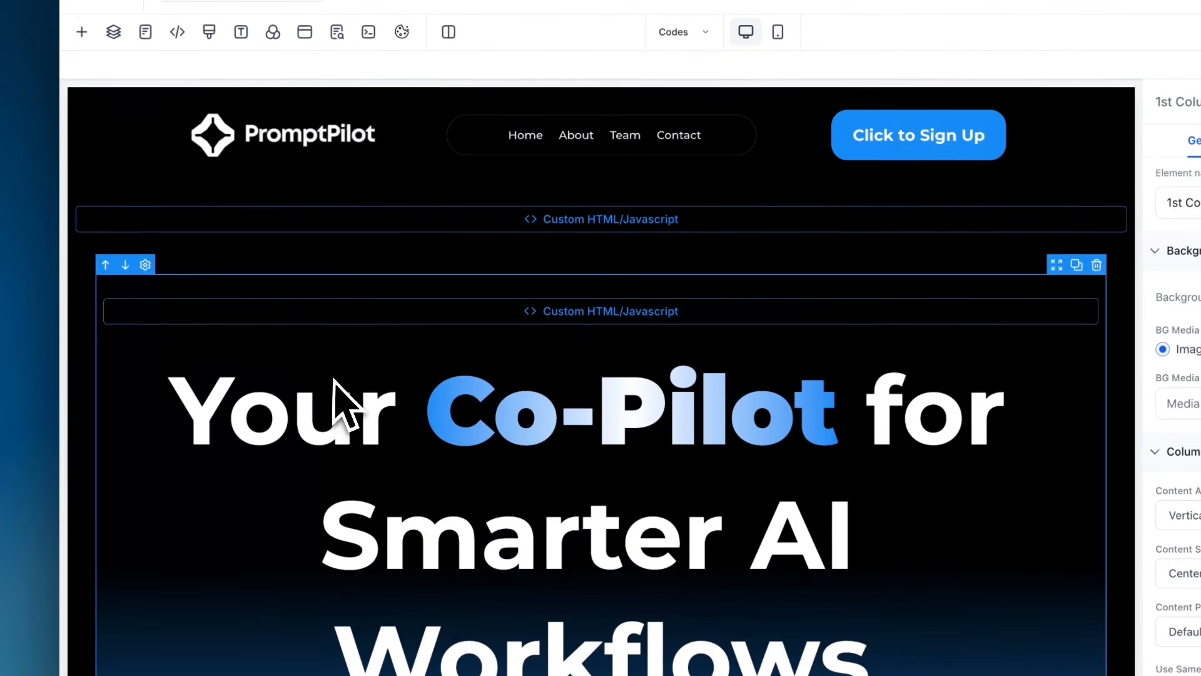
Step: Check the custom classes on the headline and its column, and add the class cool-entrance to the three-column row of cards
click(358, 366)
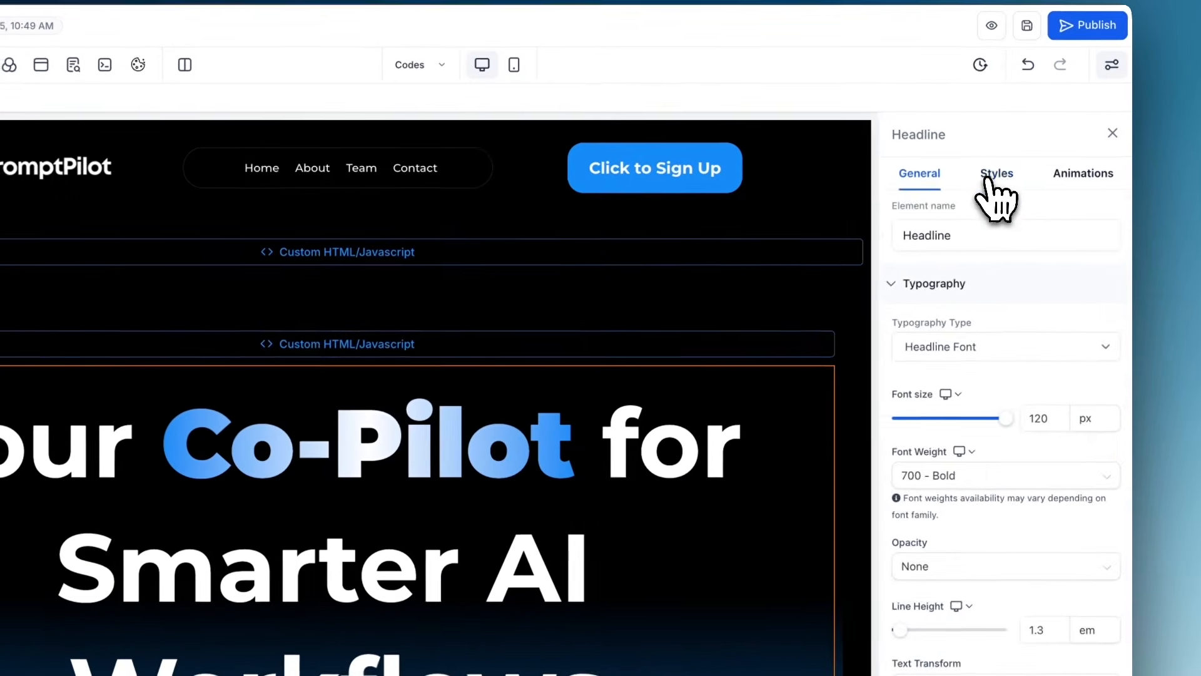
click(997, 179)
scroll(992, 343, down, 5)
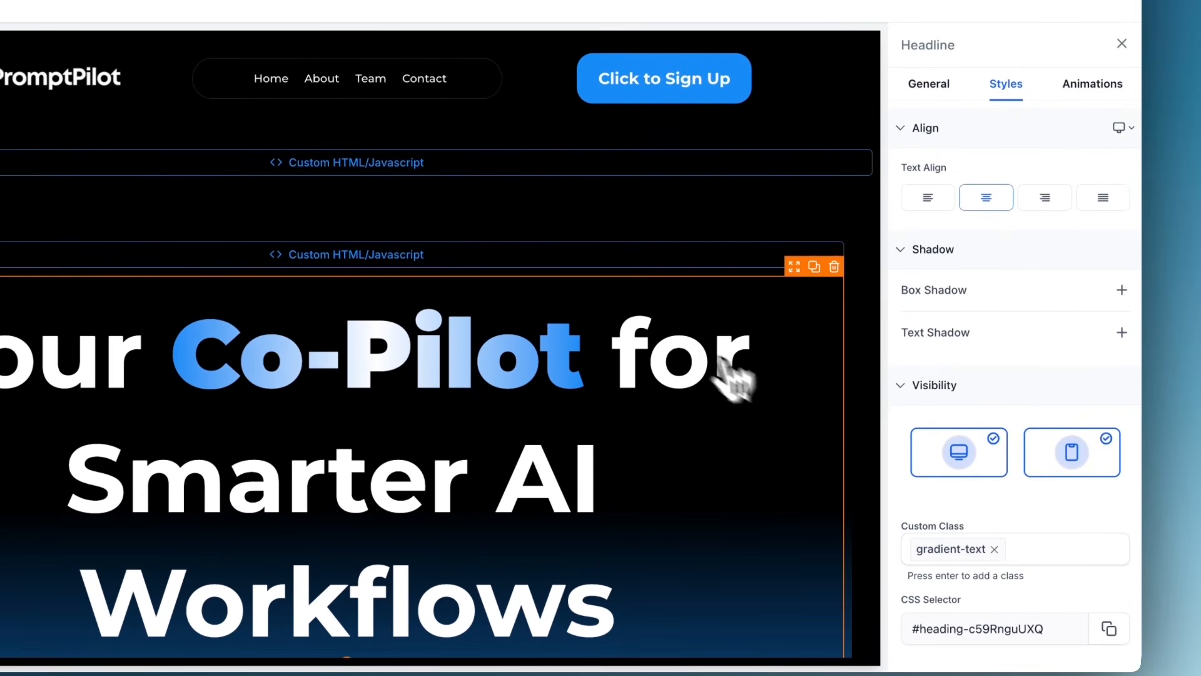
click(610, 231)
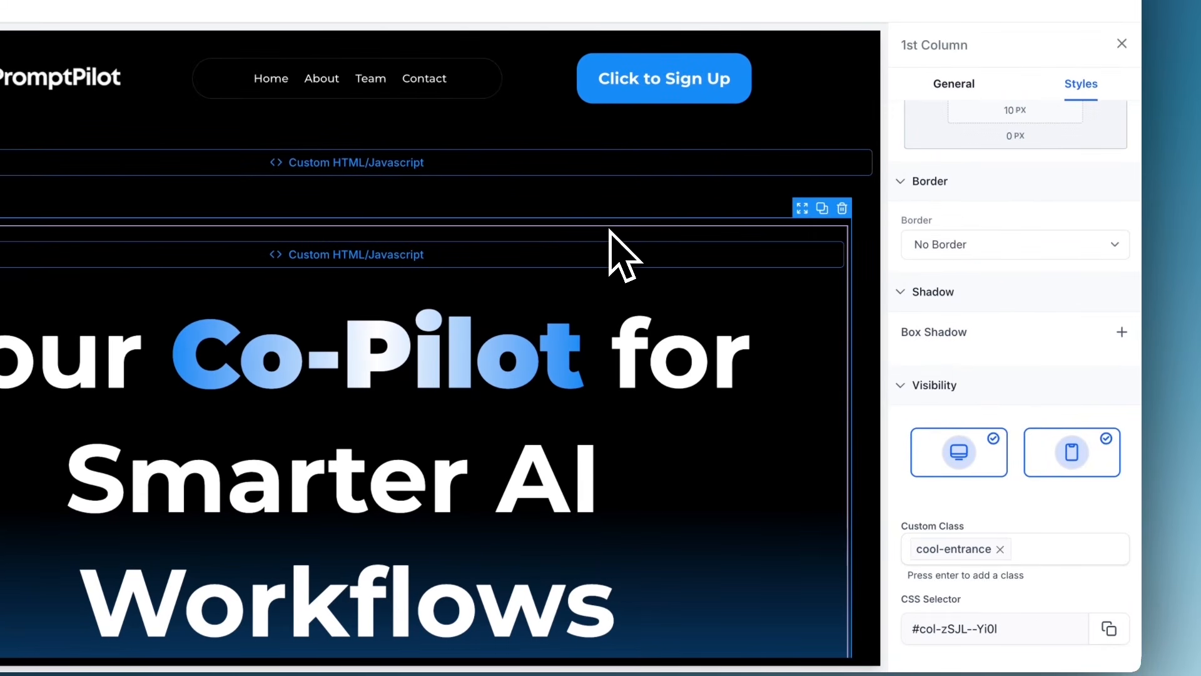
scroll(282, 513, down, 10)
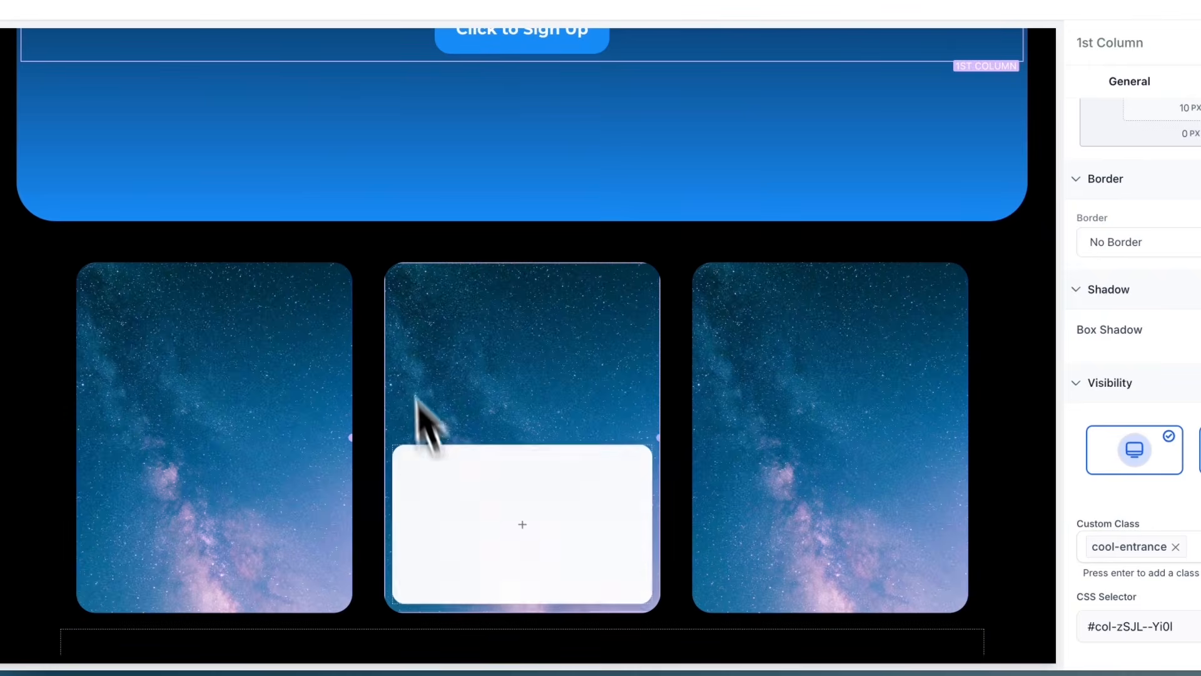
click(396, 279)
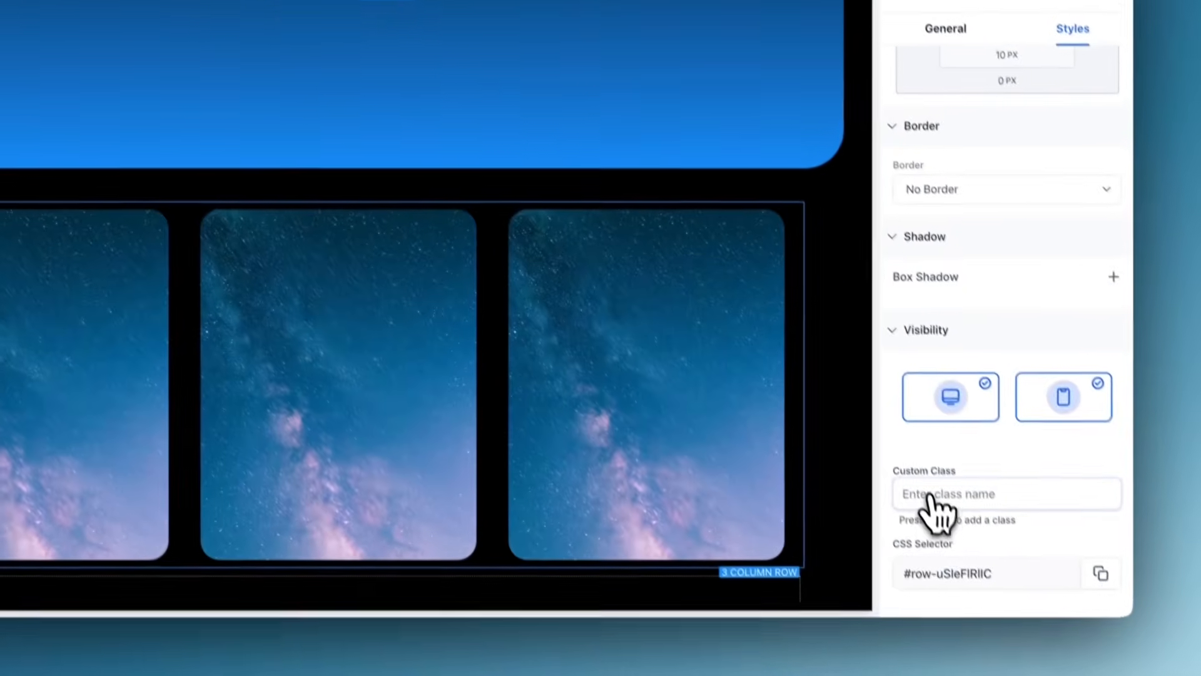
click(929, 493)
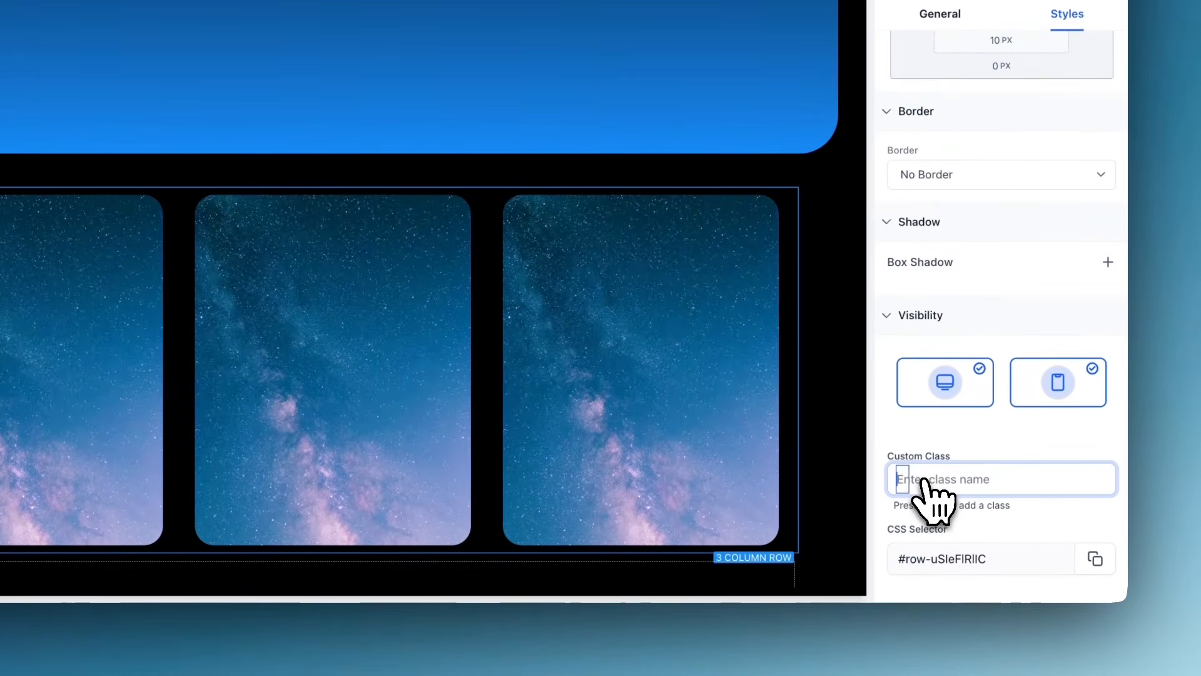
text(cool-e)
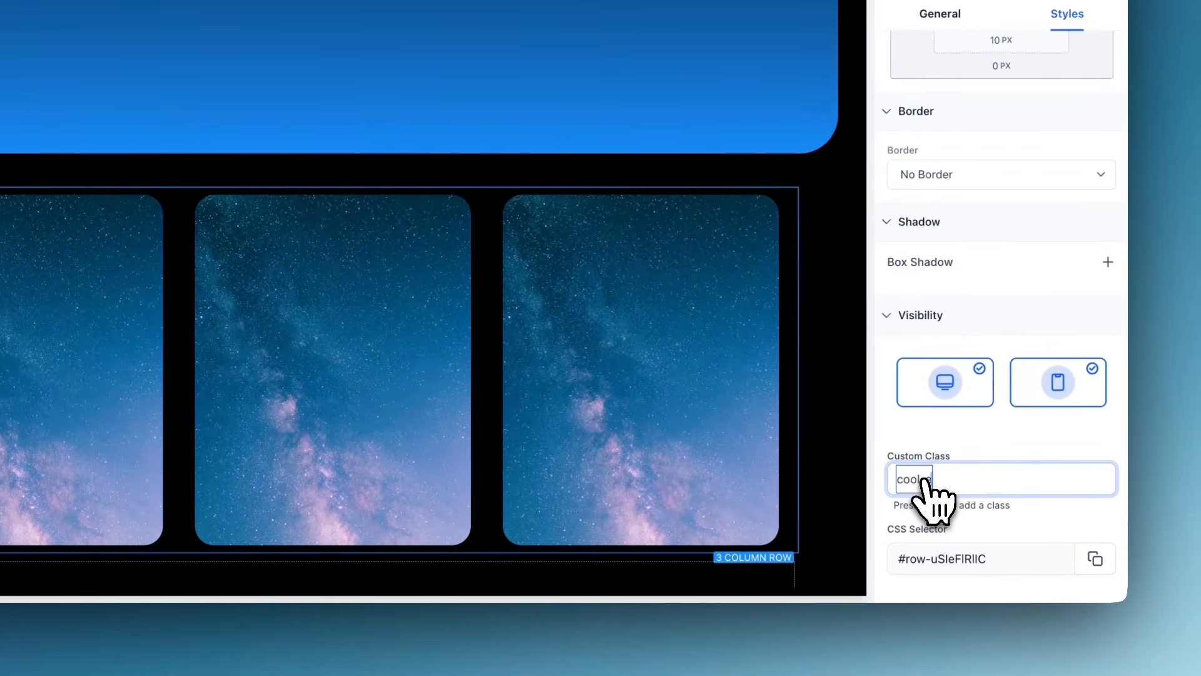
text(ntrance)
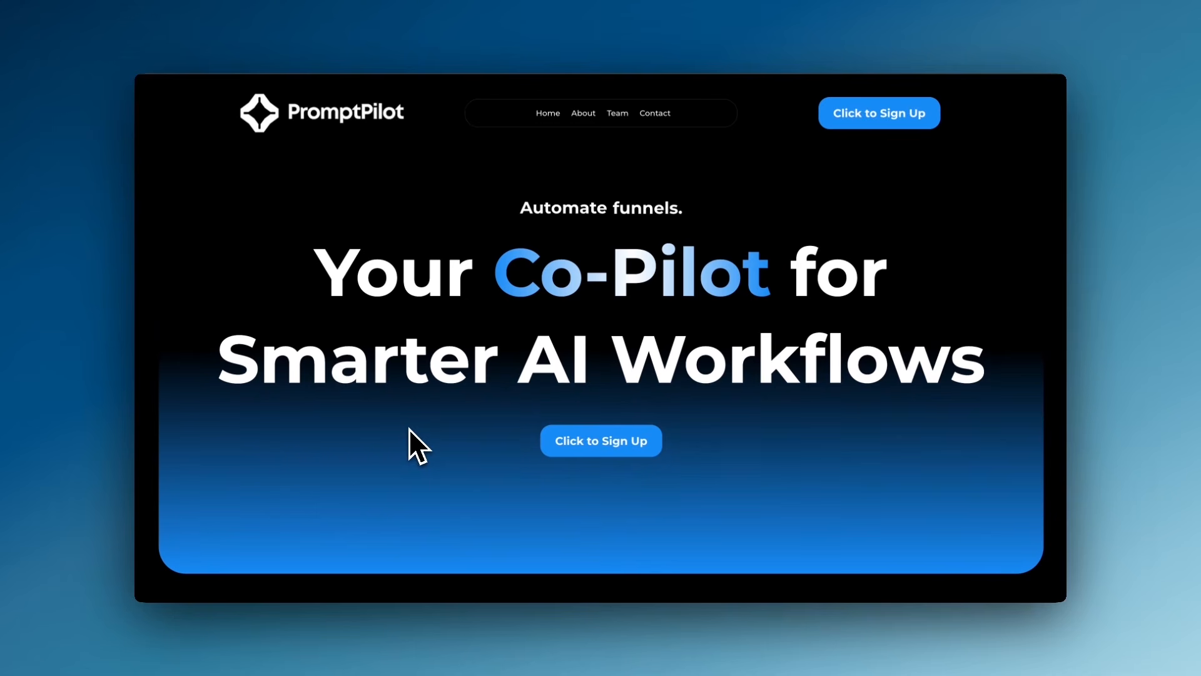
Step: Examine in the page preview how the hero content and the three image cards animate when entering and leaving the view
scroll(408, 428, down, 5)
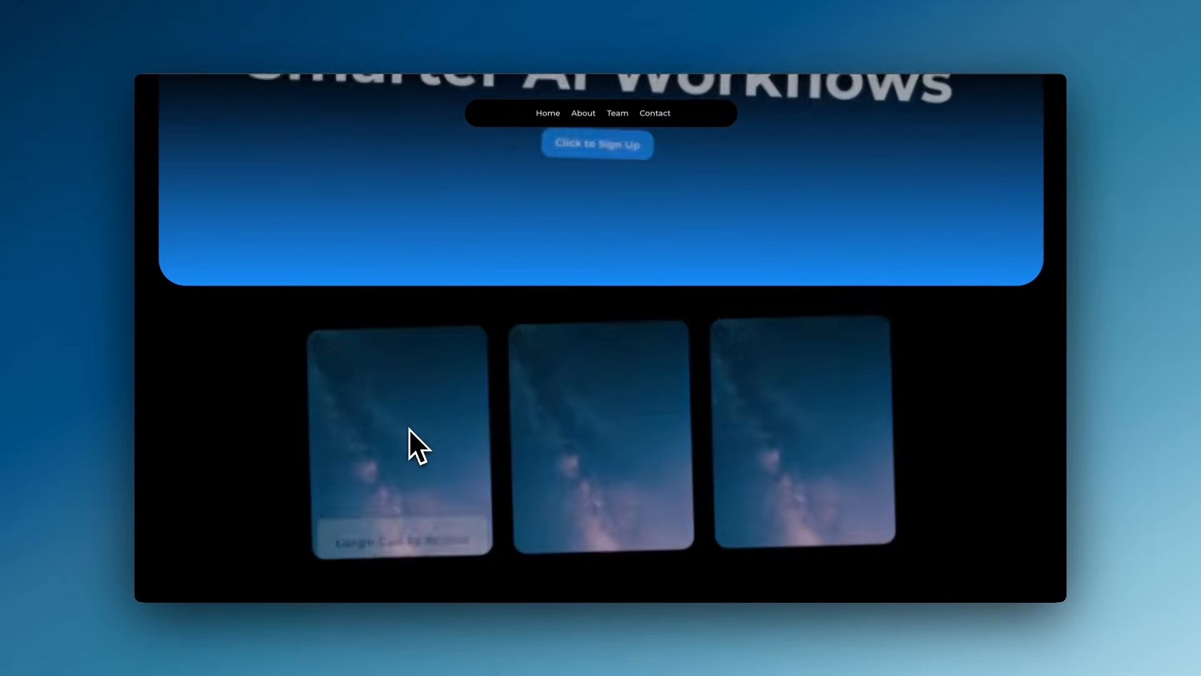
scroll(396, 379, up, 5)
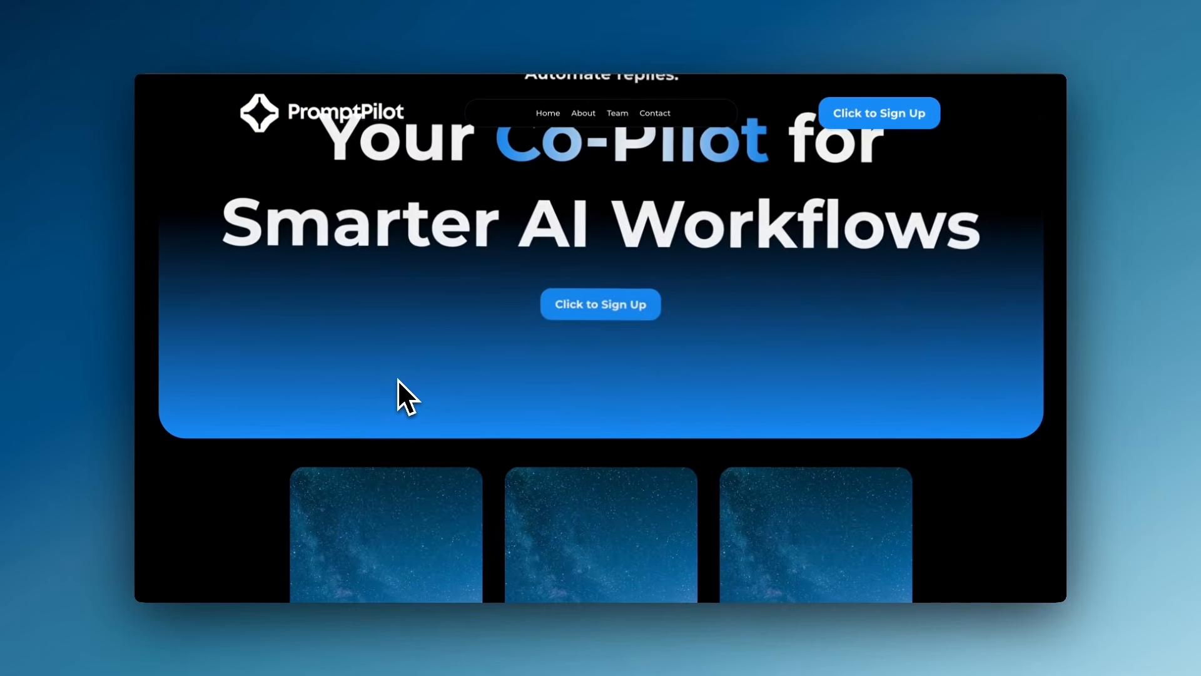
scroll(397, 380, down, 3)
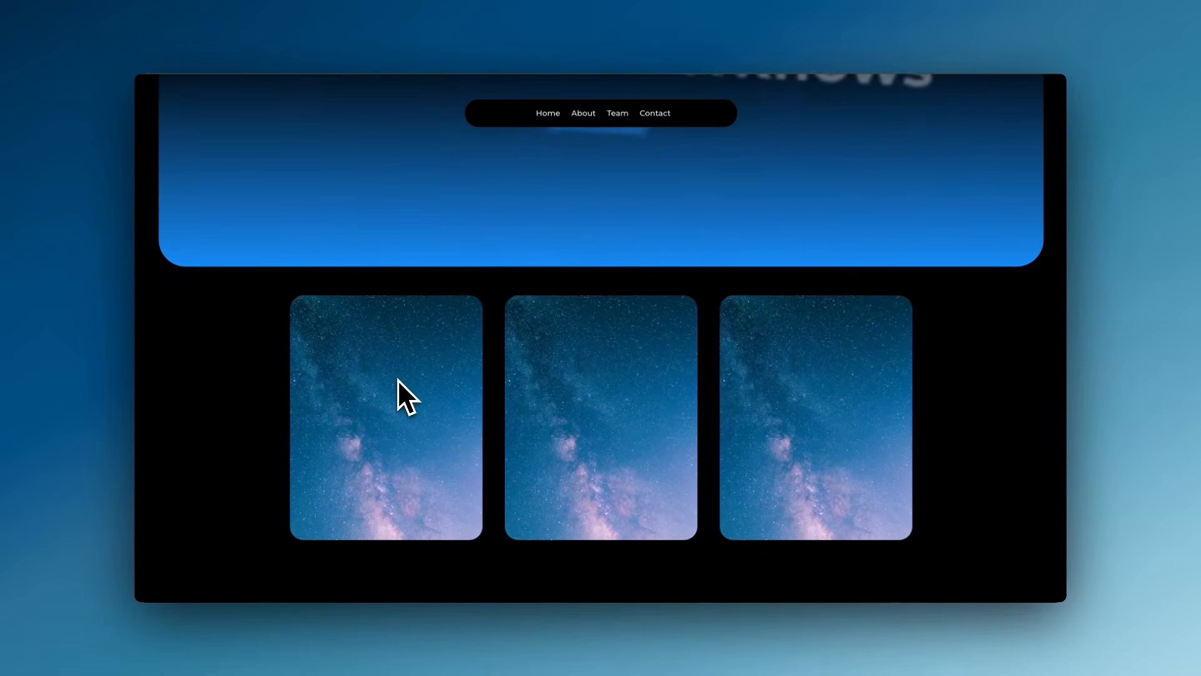
scroll(397, 379, up, 2)
scroll(397, 379, down, 2)
scroll(396, 343, up, 4)
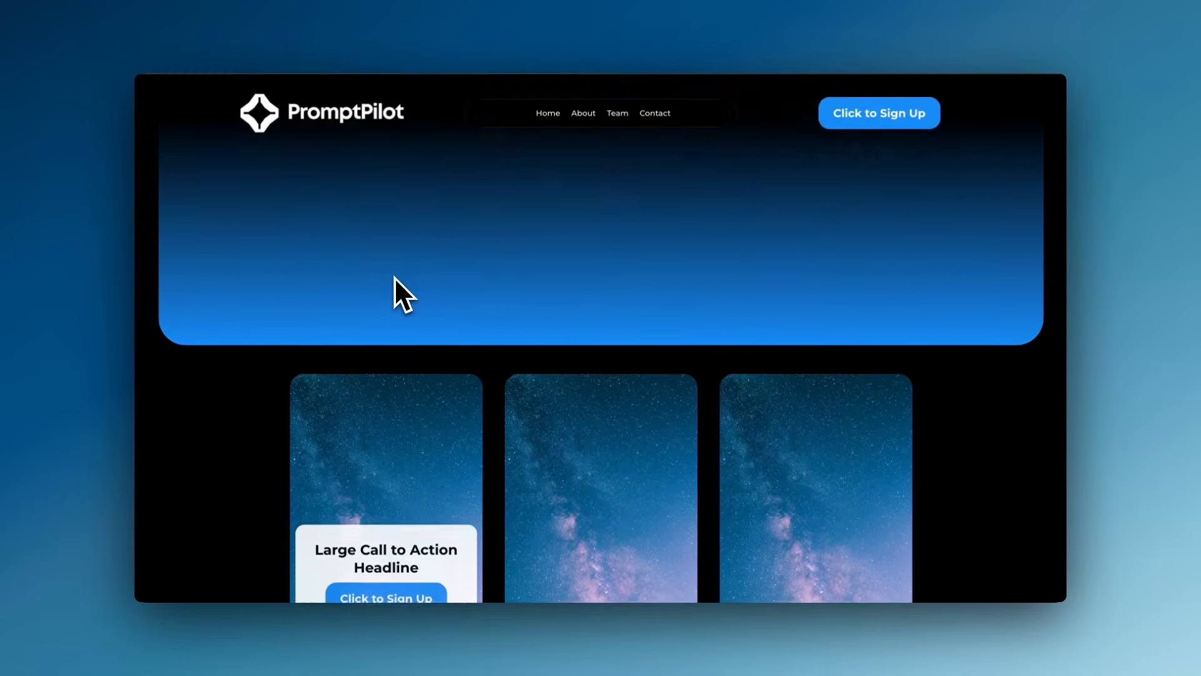
scroll(476, 350, down, 4)
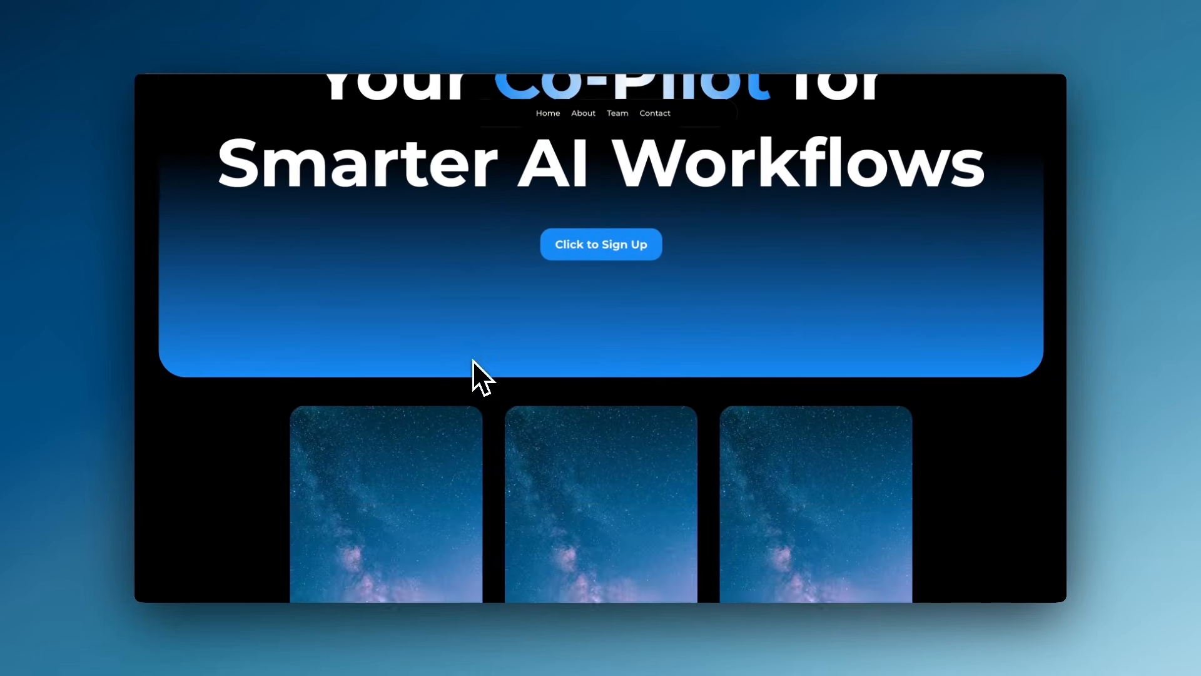
scroll(478, 306, up, 4)
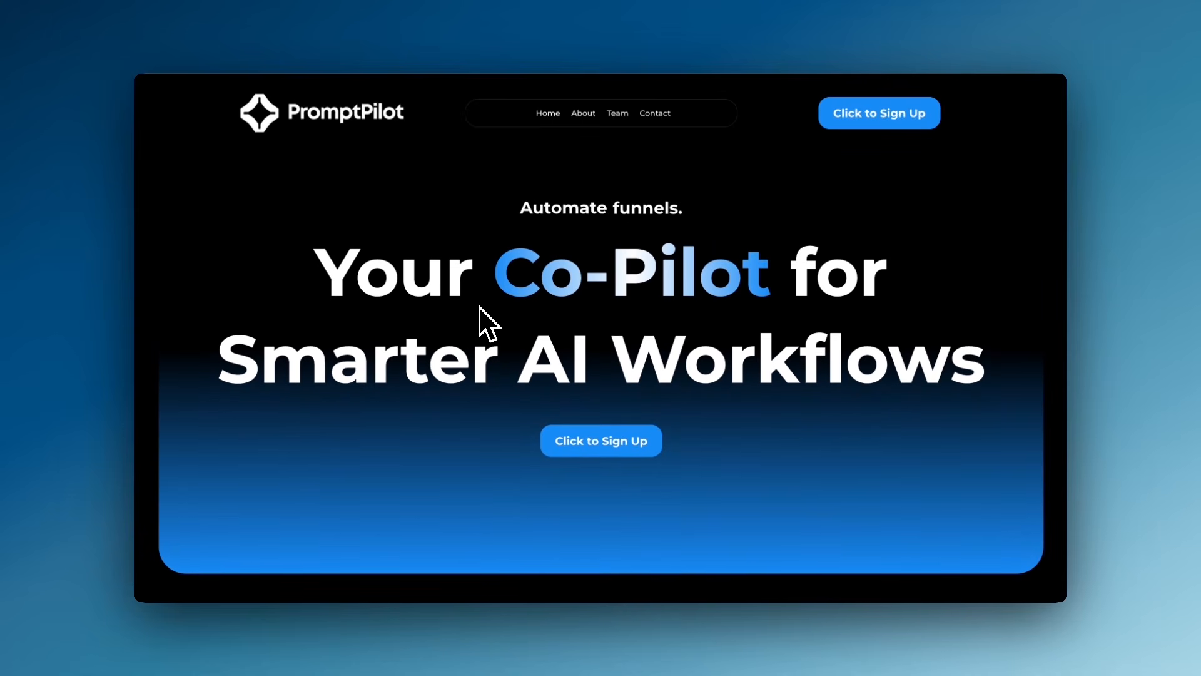
scroll(479, 306, down, 2)
scroll(479, 306, down, 3)
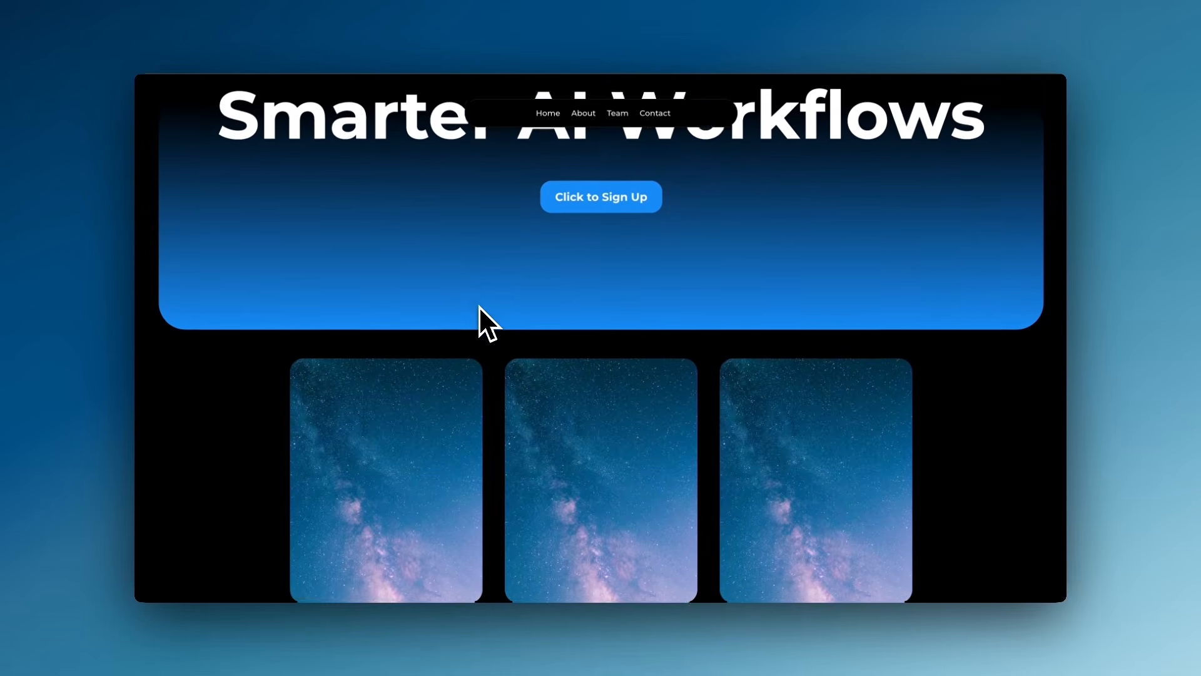
scroll(464, 310, up, 4)
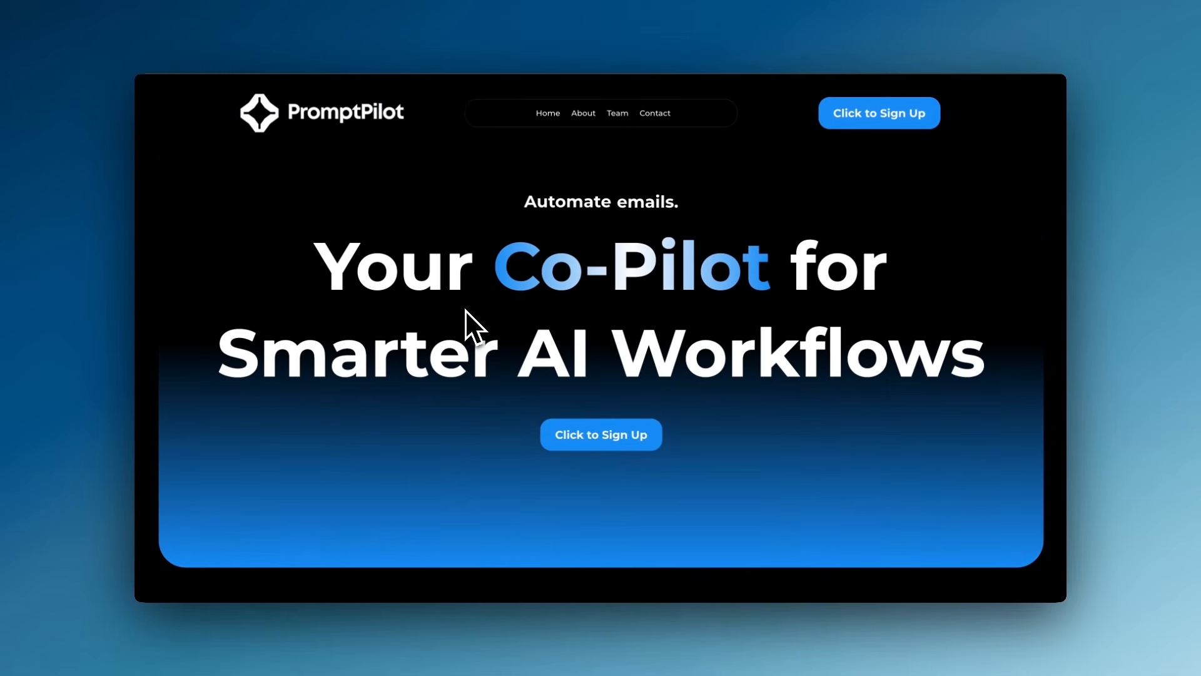
scroll(464, 309, down, 3)
scroll(466, 309, down, 2)
scroll(494, 305, up, 5)
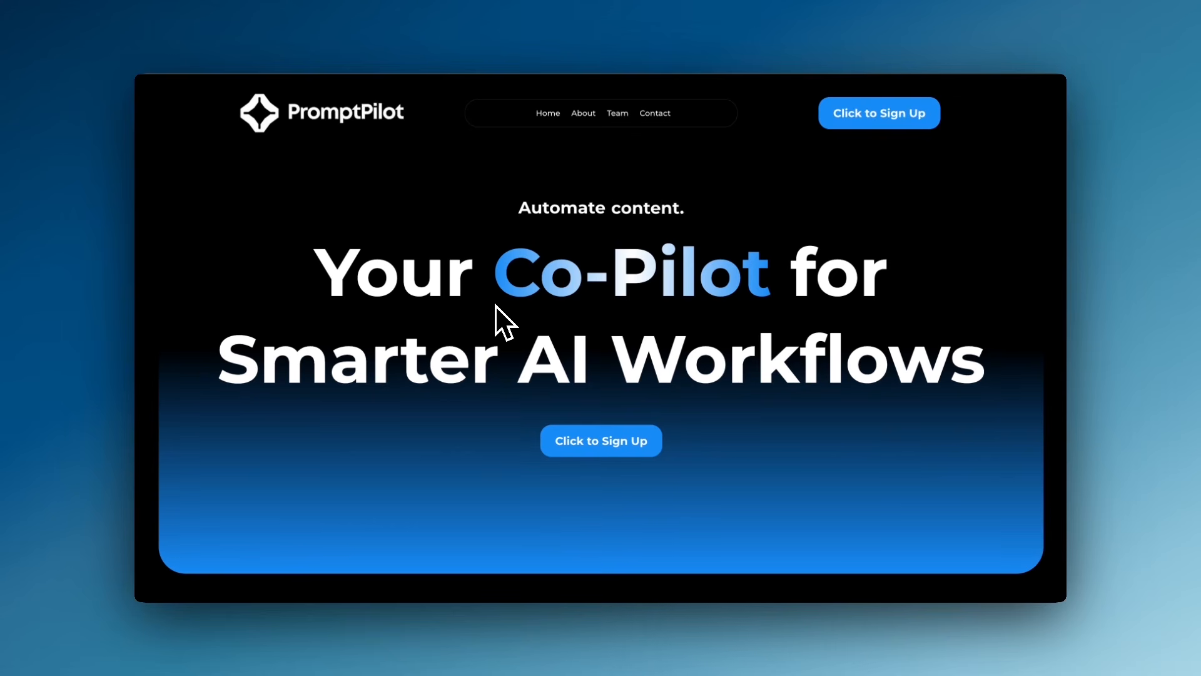
scroll(494, 306, down, 3)
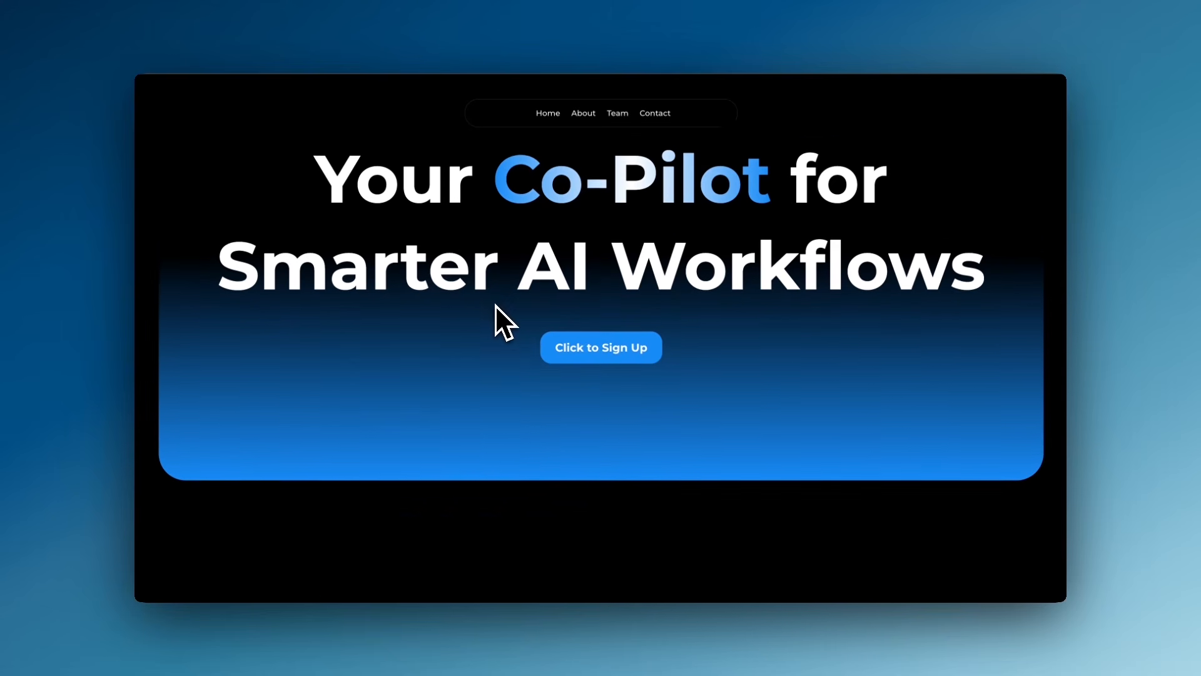
scroll(495, 305, up, 2)
scroll(494, 305, up, 2)
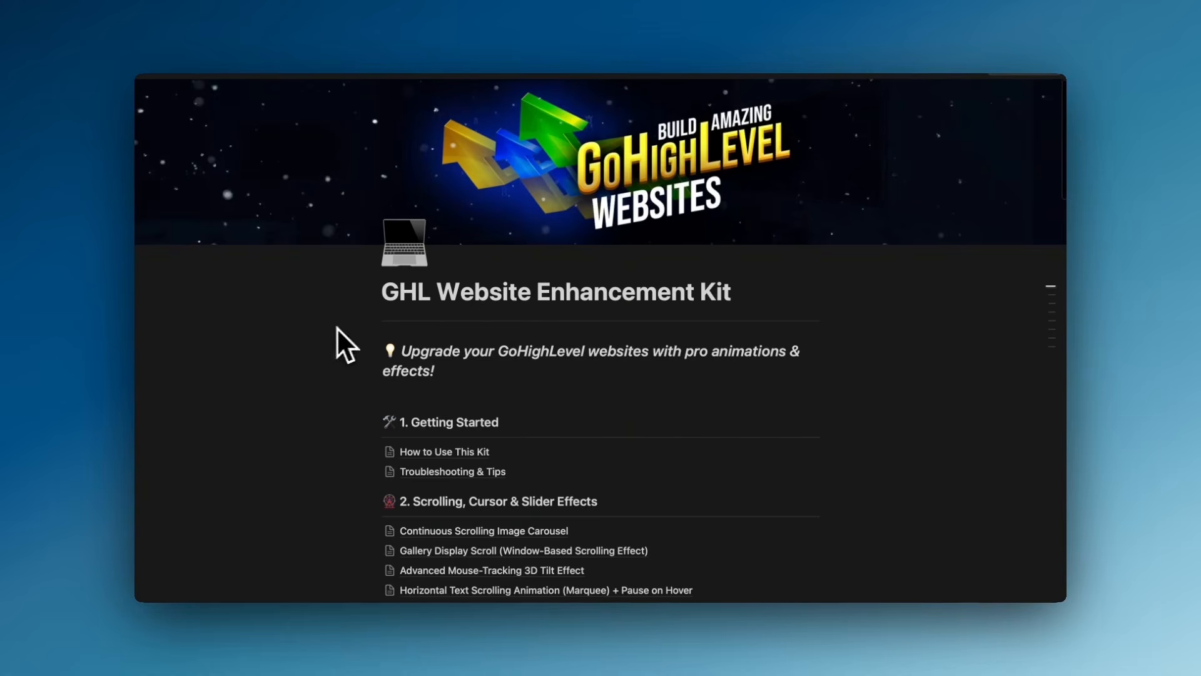
Step: Review the list of effects in the GHL Website Enhancement Kit, from Getting Started to Make Your Own Effects
scroll(332, 328, down, 5)
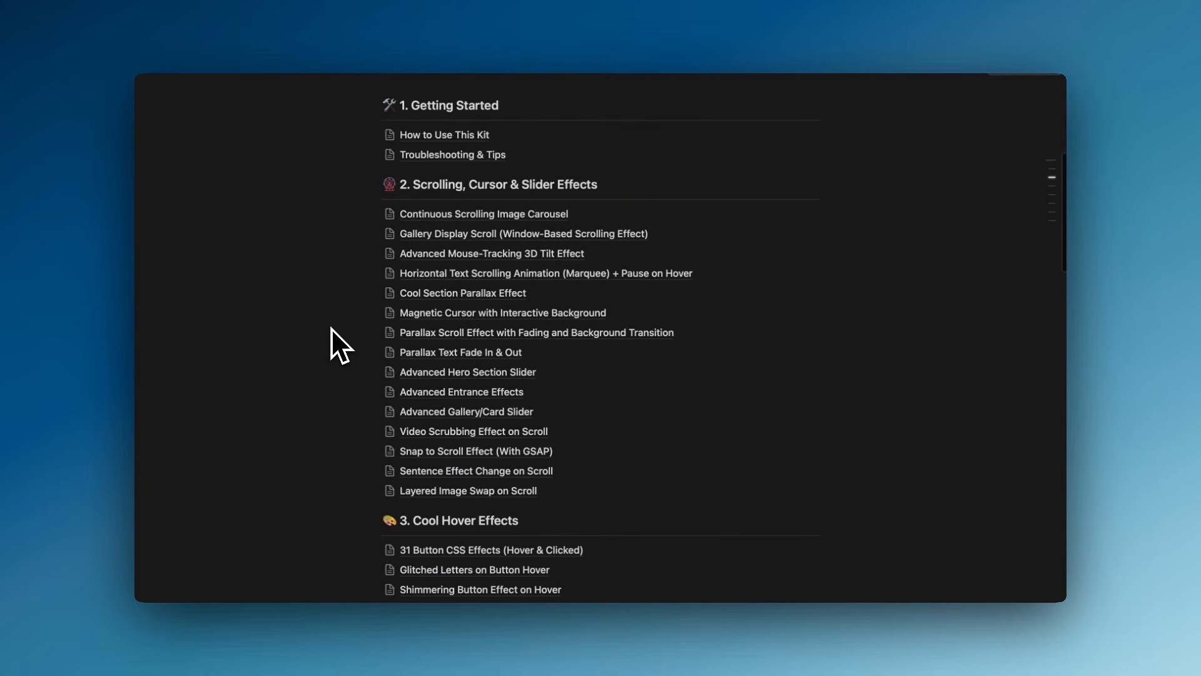
scroll(332, 328, down, 7)
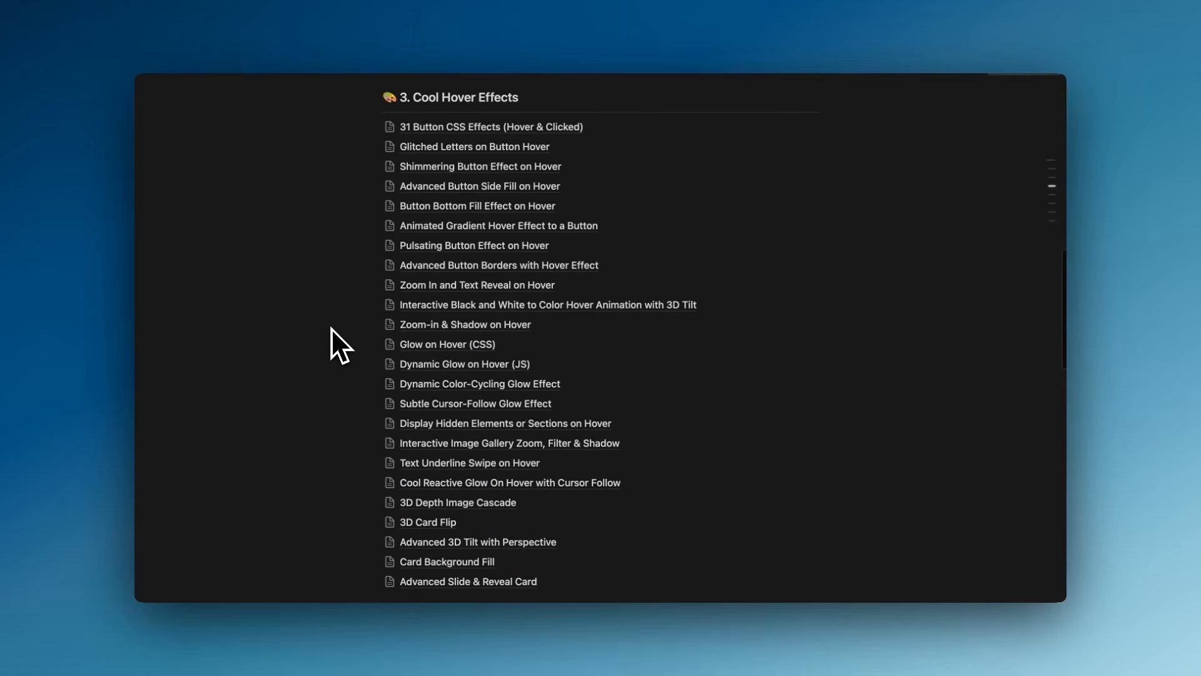
scroll(331, 328, down, 8)
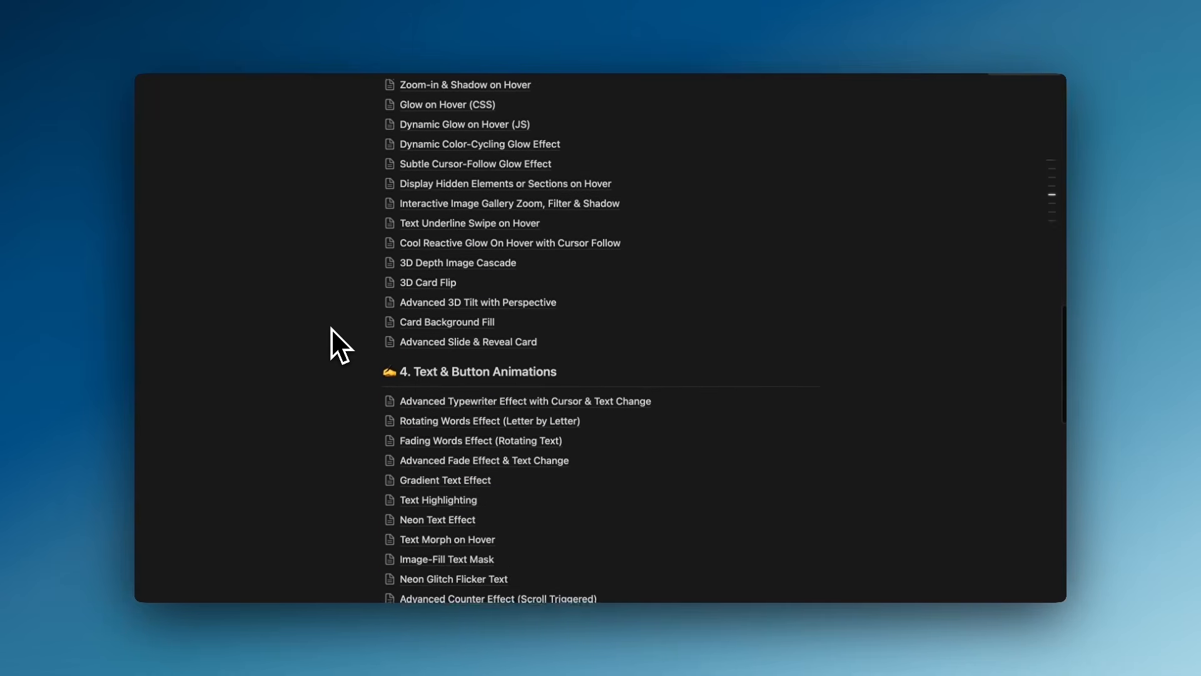
scroll(331, 328, down, 4)
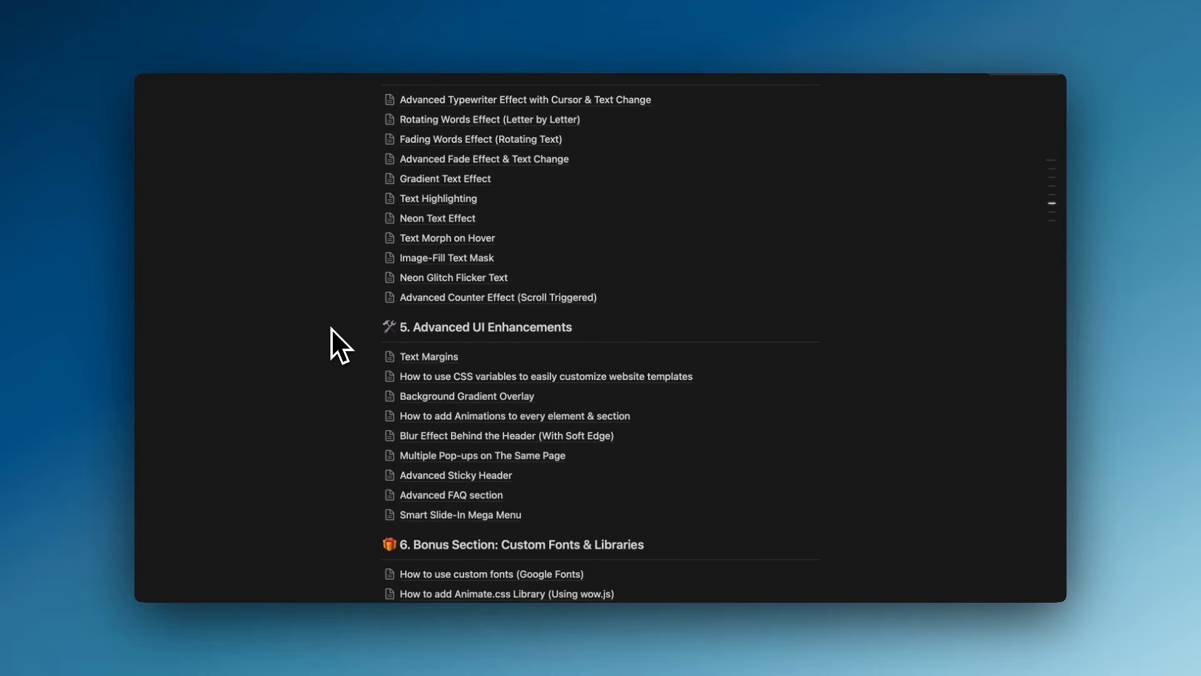
scroll(331, 327, up, 2)
scroll(332, 328, down, 4)
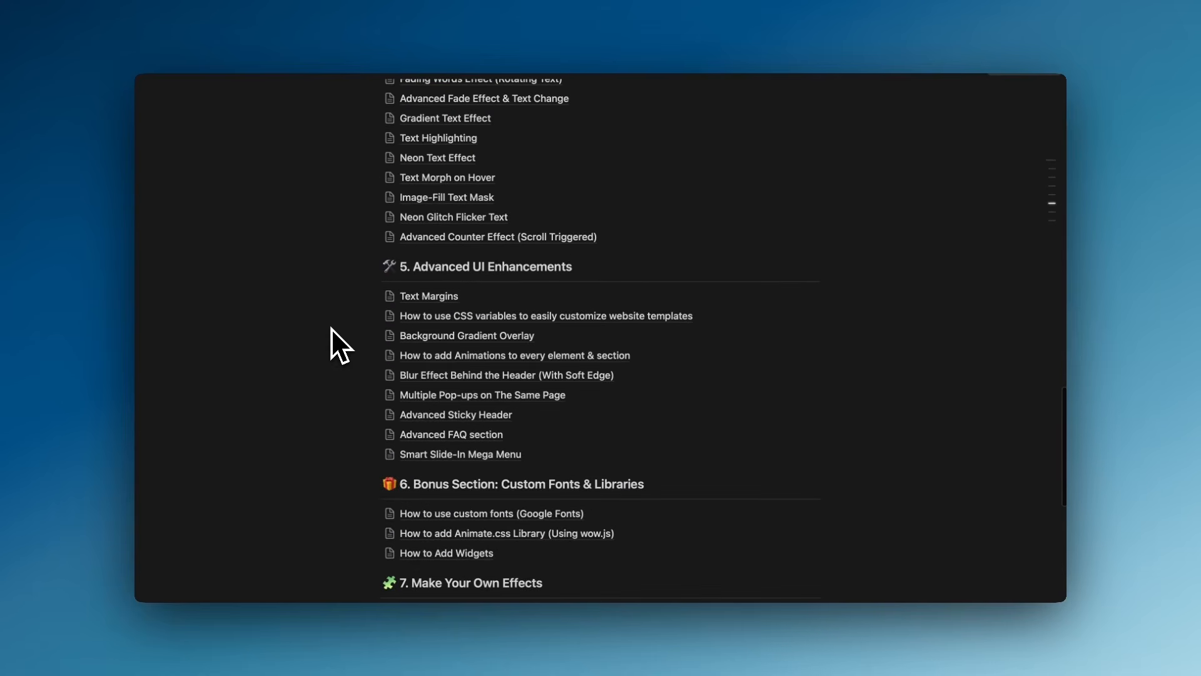